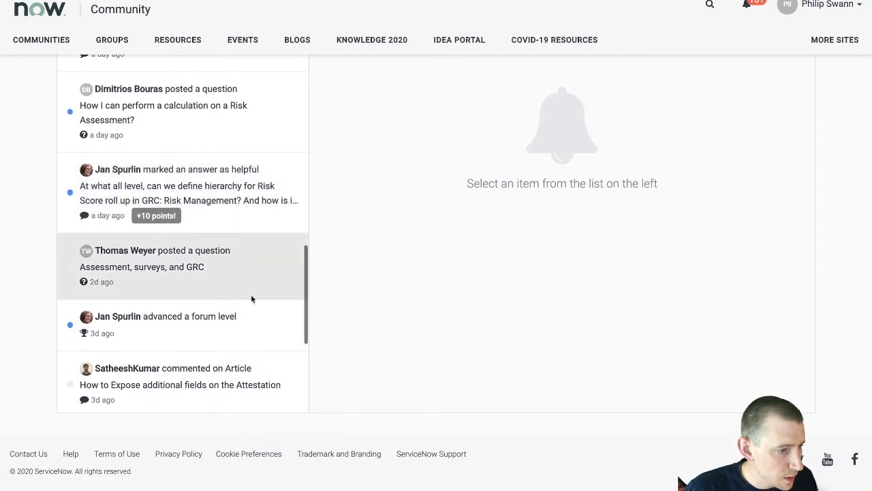
# Open the Governance, Risk, and Compliance forum of the community
pyautogui.scroll(-4, 260, 293)
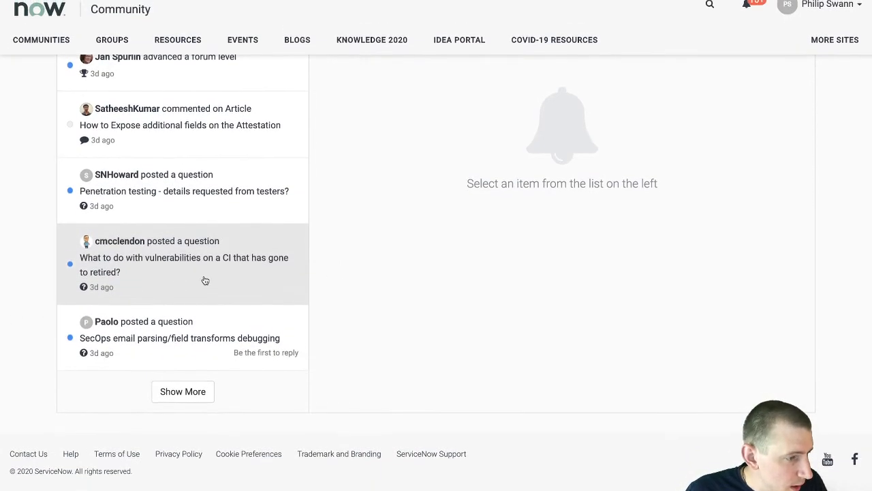
pyautogui.click(68, 41)
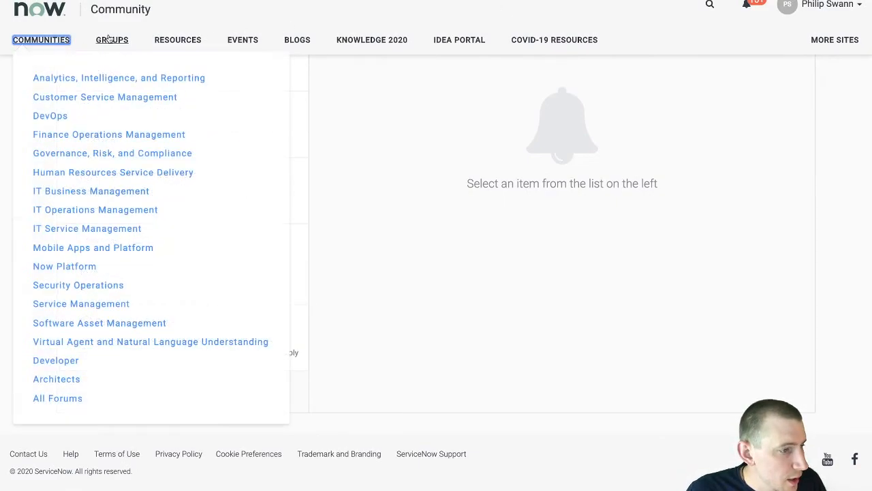
pyautogui.click(164, 158)
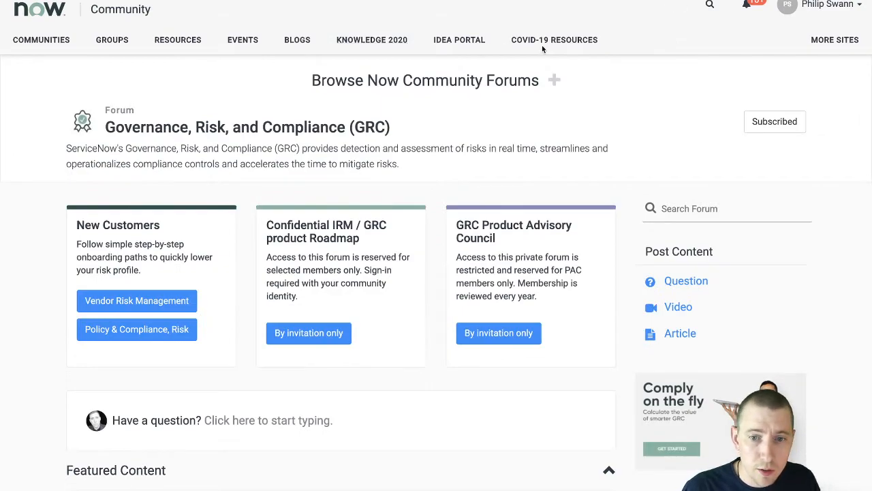
# Look through the GRC forum's content list and examine its leaderboard
pyautogui.scroll(-3, 462, 77)
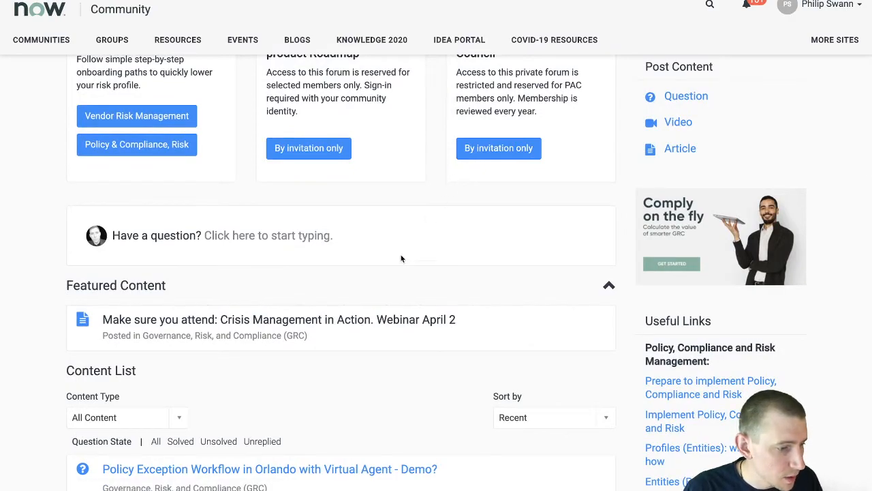
pyautogui.scroll(-2, 401, 259)
pyautogui.scroll(-6, 401, 258)
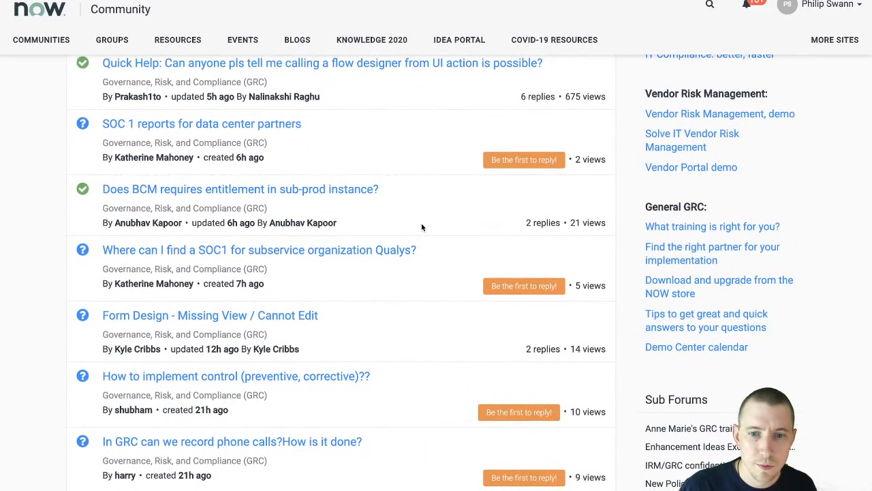
pyautogui.scroll(-3, 422, 226)
pyautogui.scroll(-7, 421, 227)
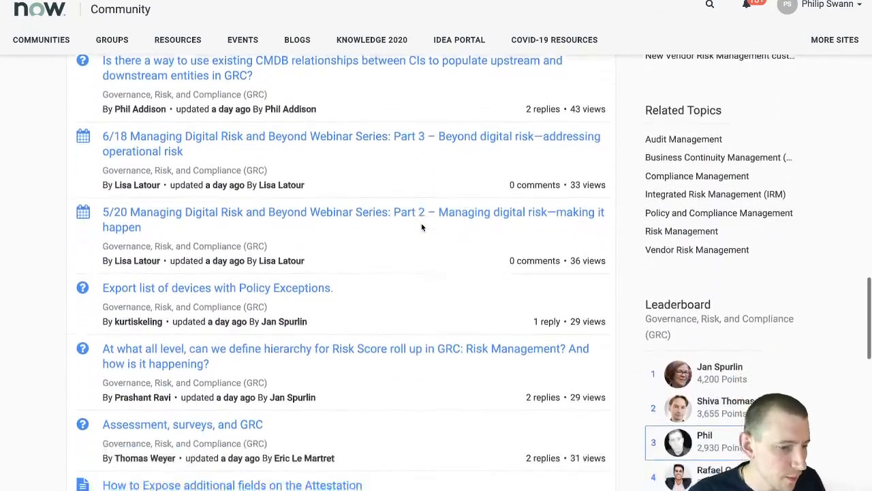
pyautogui.scroll(1, 421, 227)
pyautogui.moveTo(716, 279)
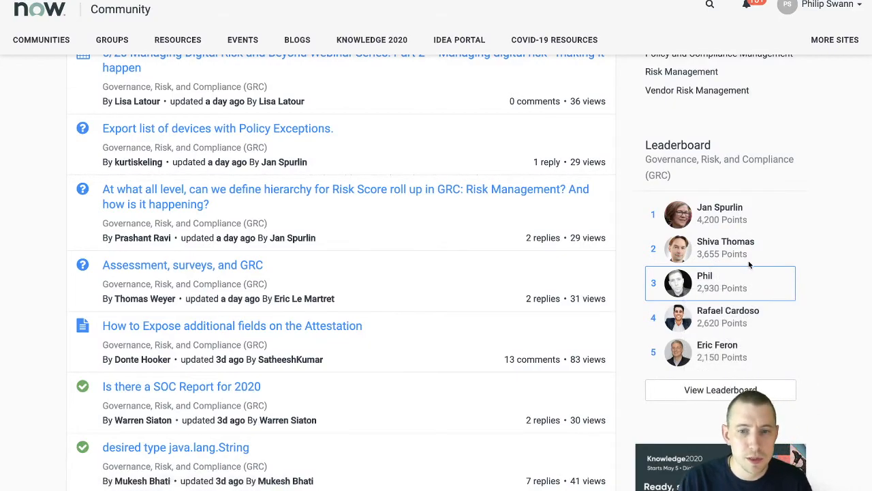
pyautogui.moveTo(702, 259)
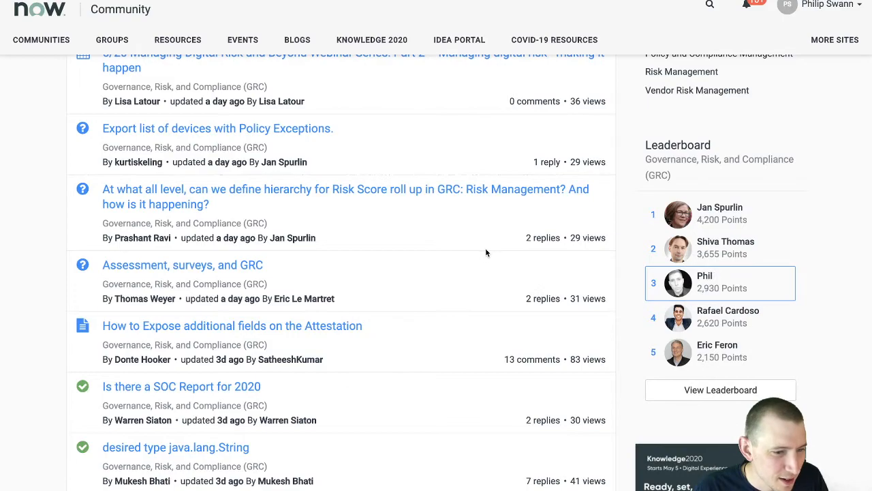
# Go back up the content list and open the question "In GRC can we record phone calls?How is it done?"
pyautogui.scroll(1, 488, 251)
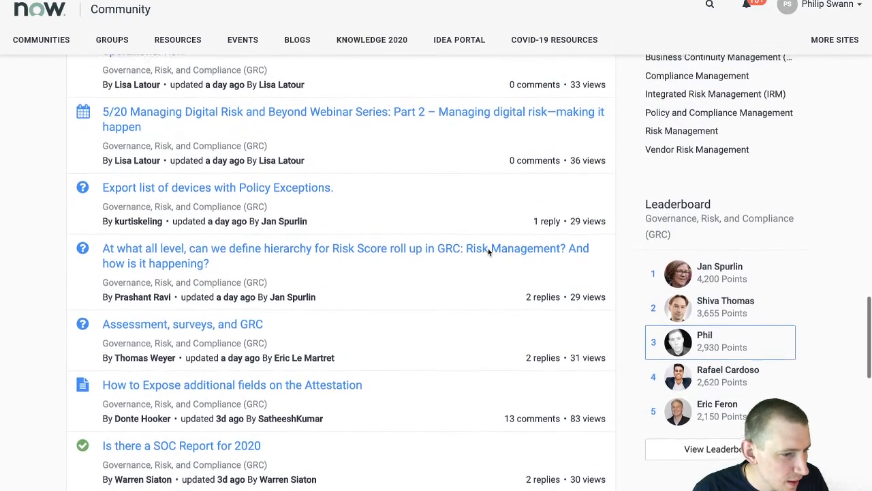
pyautogui.scroll(4, 488, 251)
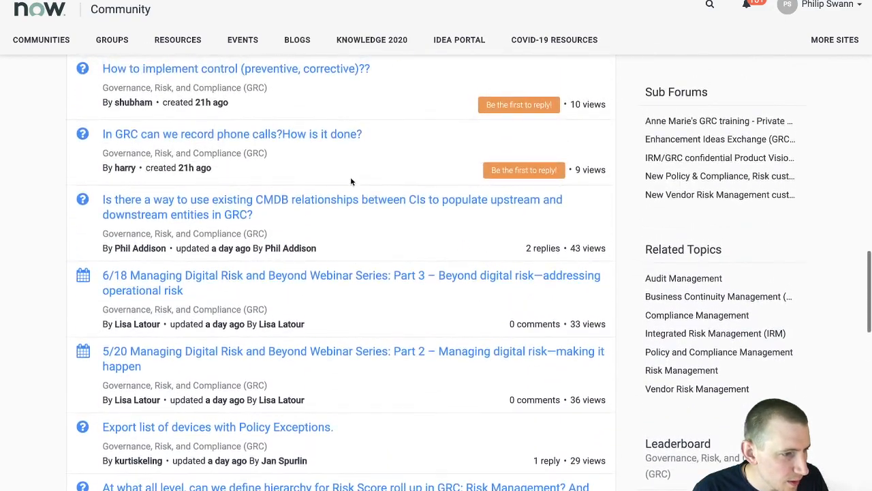
pyautogui.click(307, 134)
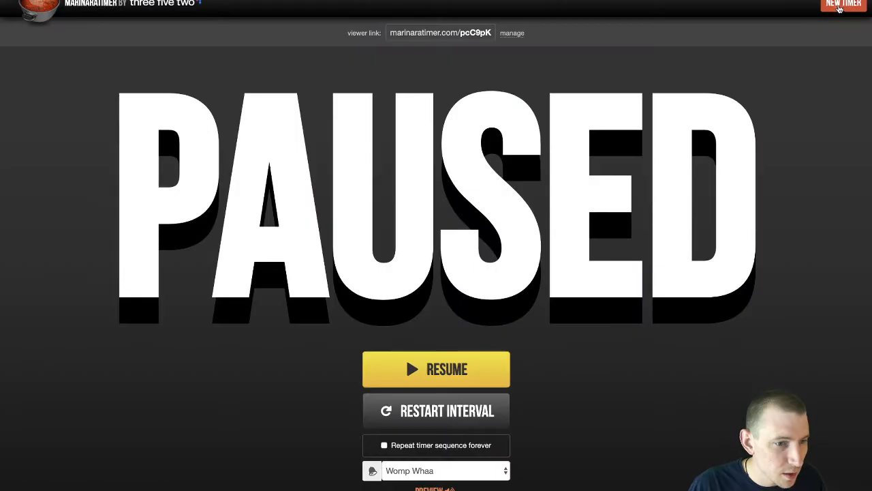
pyautogui.click(840, 8)
pyautogui.click(425, 70)
pyautogui.click(373, 88)
pyautogui.moveTo(379, 87); pyautogui.dragTo(264, 77)
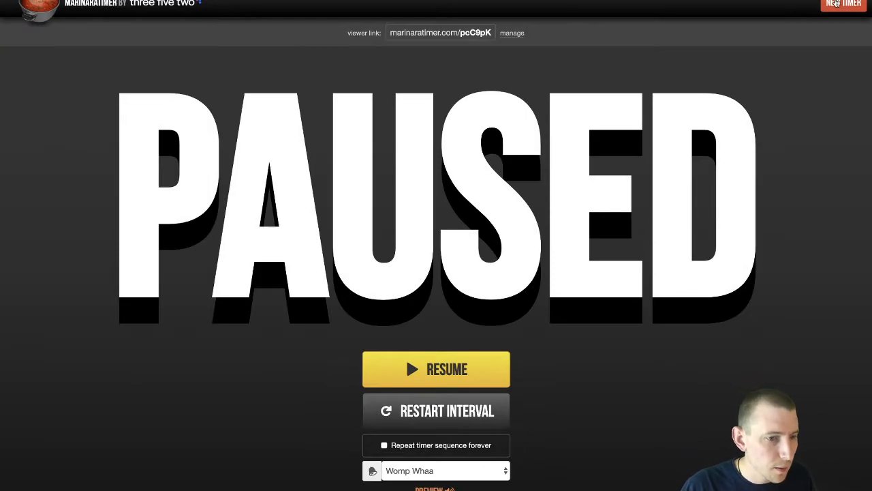
# Start a new custom timer in MarinaraTimer and name its period Small
pyautogui.click(842, 5)
pyautogui.click(415, 75)
pyautogui.doubleClick(369, 84)
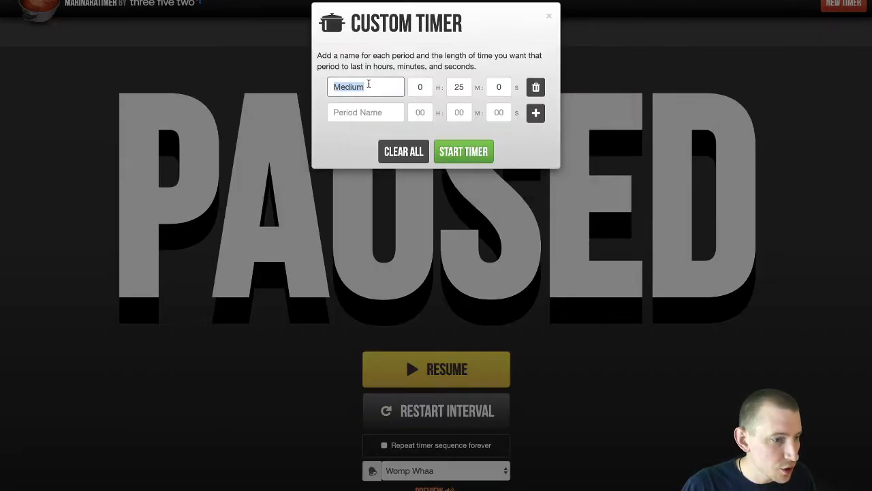
pyautogui.write('Small')
pyautogui.press('Tab')
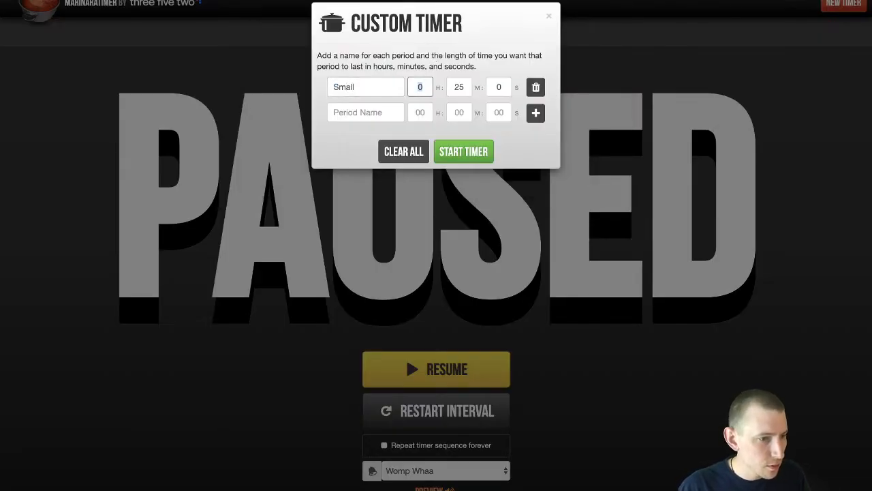
pyautogui.press('Tab')
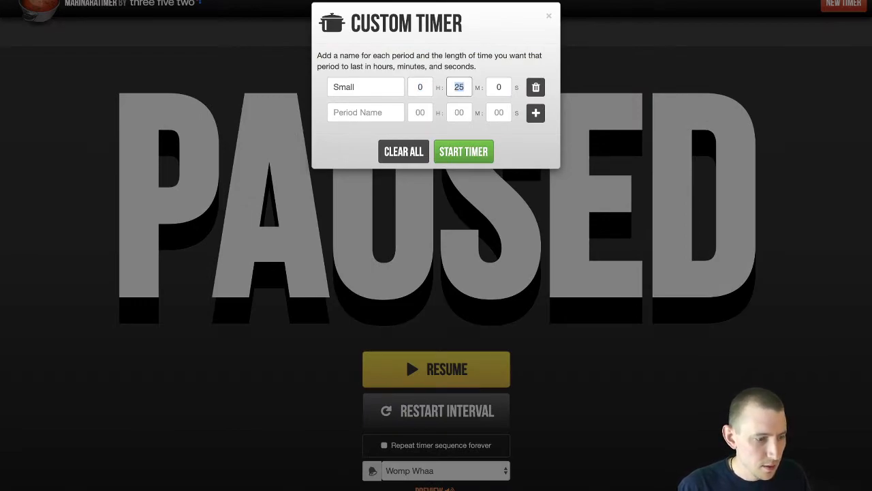
# Rename the timer period Tiny, set its length to 5 minutes and start the timer
pyautogui.hotkey('shift', 'Tab')
pyautogui.hotkey('shift', 'Tab')
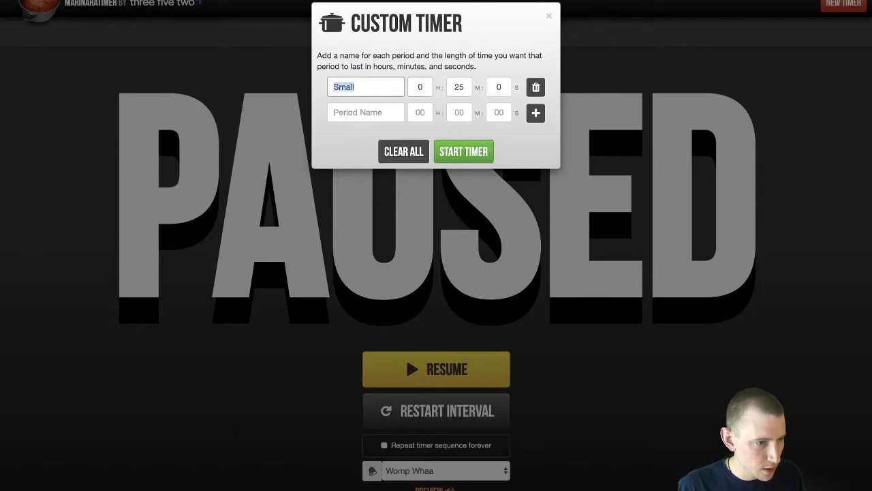
pyautogui.write('Tiny')
pyautogui.press('Tab')
pyautogui.press('Tab')
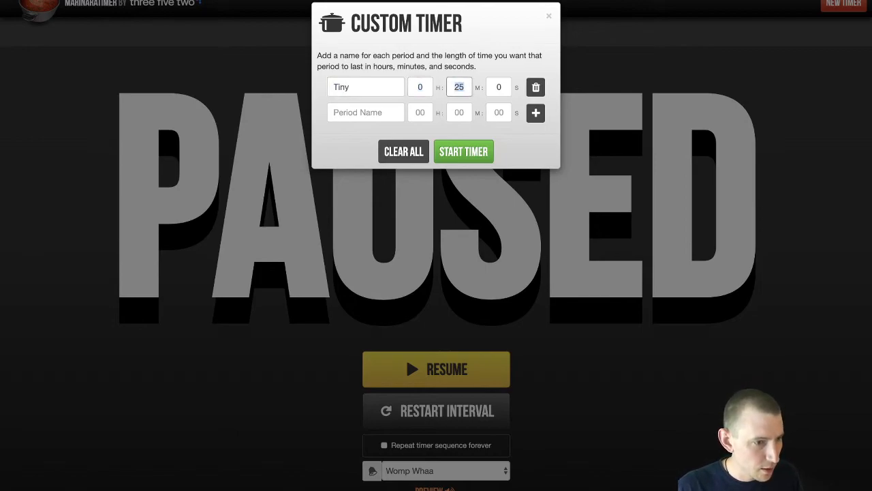
pyautogui.write('5')
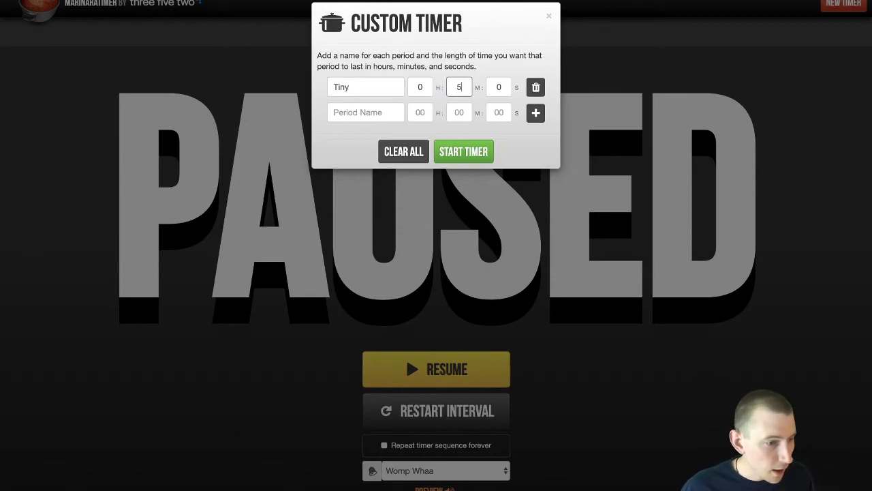
pyautogui.click(463, 154)
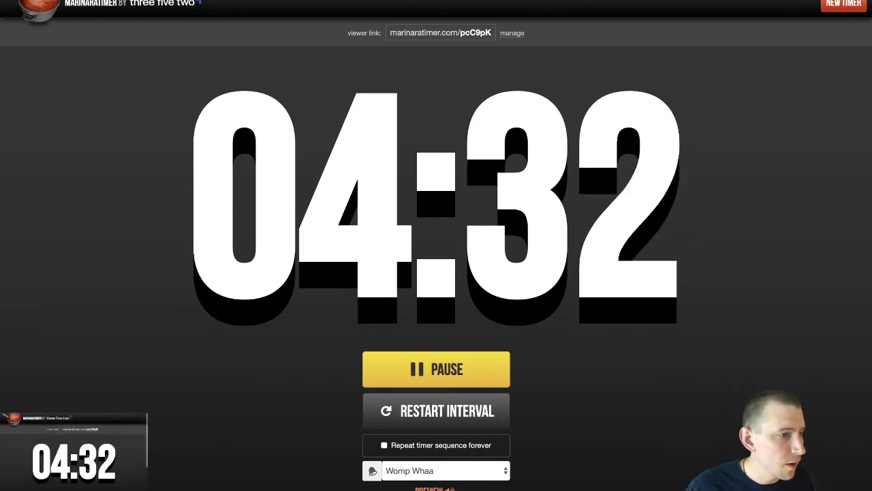
# Return to the community question about recording phone calls in GRC and read it
pyautogui.click(204, 1)
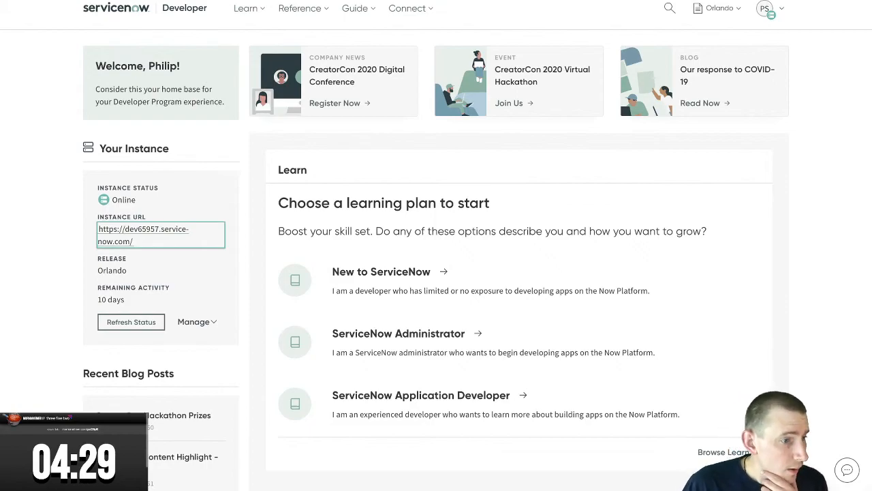
pyautogui.hotkey('ctrl', 'Tab')
pyautogui.hotkey('ctrl', 'Tab')
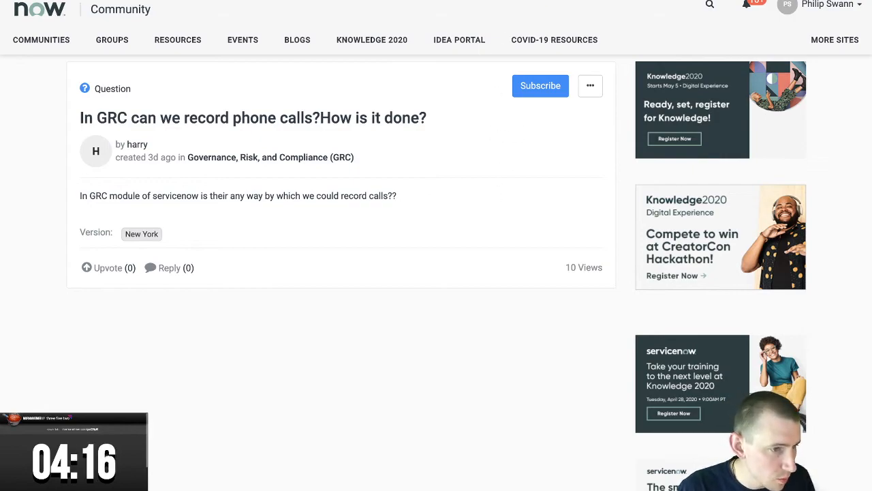
# Open the ServiceNow product documentation site in a new browser tab
pyautogui.press('super+t')
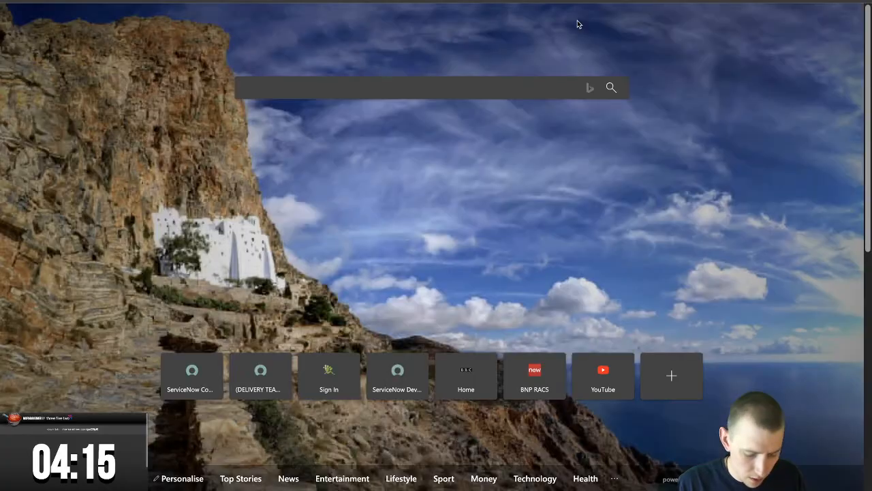
pyautogui.write('docs.')
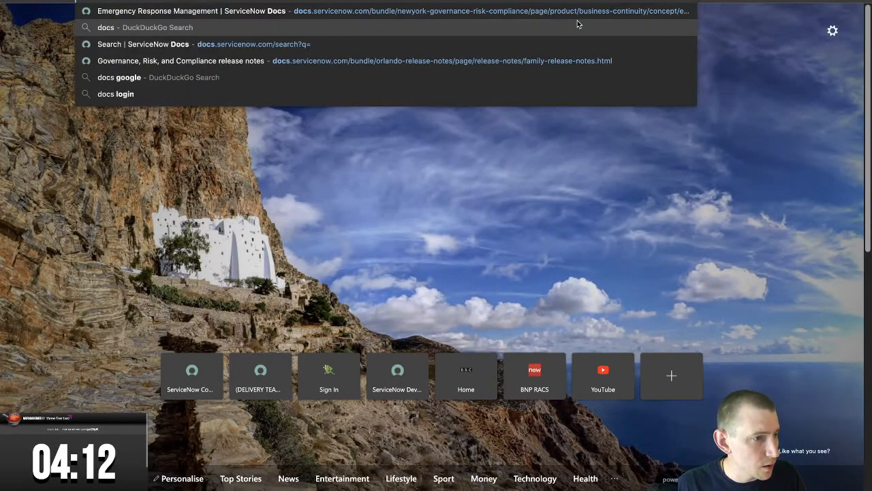
pyautogui.press('Return')
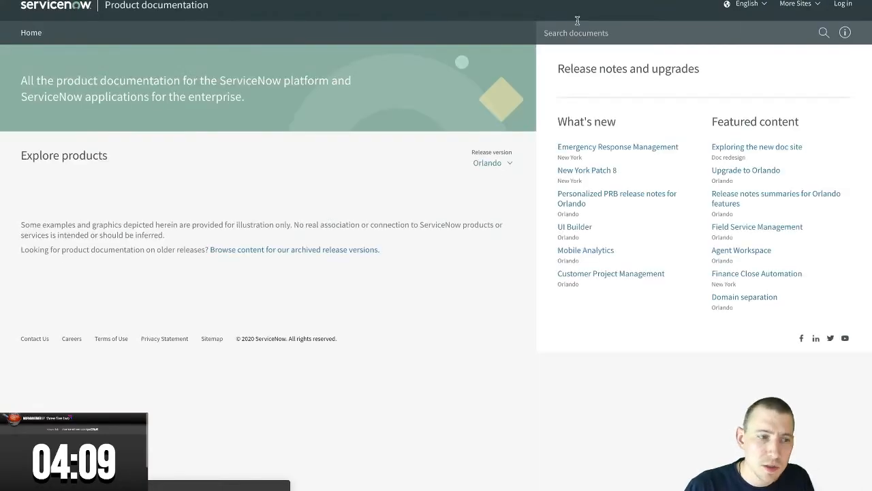
# Search the documentation for telephony and open the Computer telephony integration (CTI) topic
pyautogui.click(715, 38)
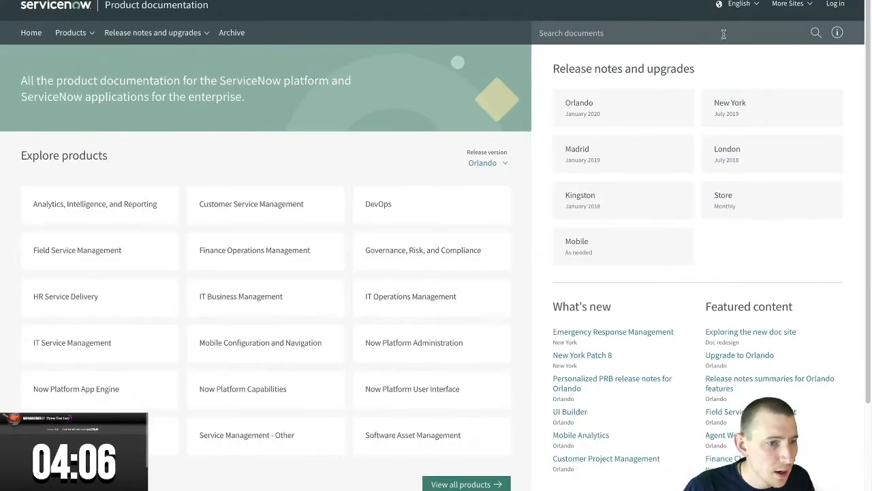
pyautogui.write('telephony')
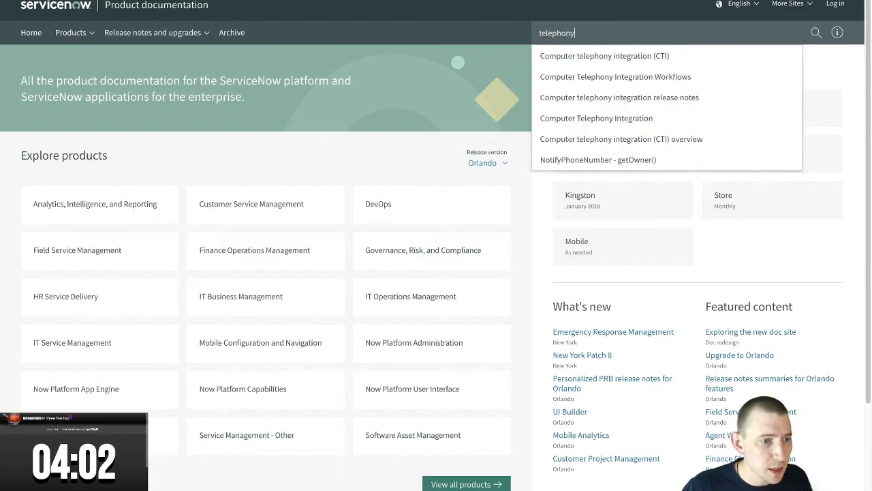
pyautogui.press('Down')
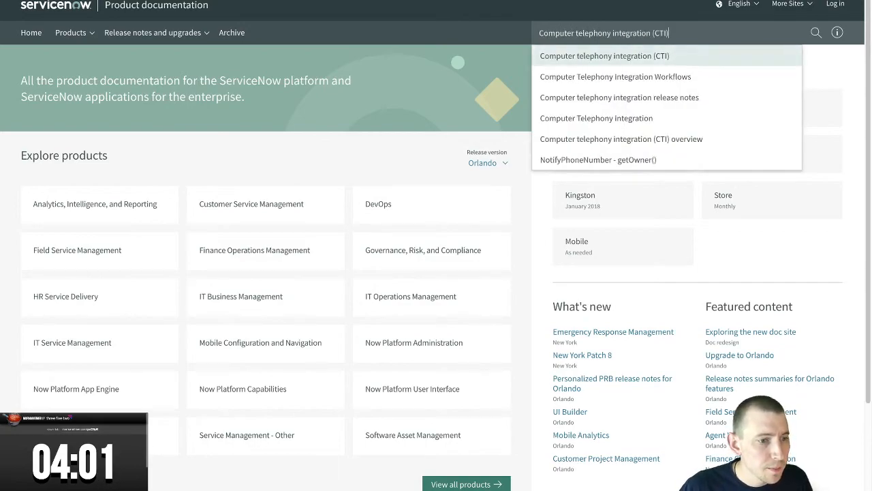
pyautogui.press('Return')
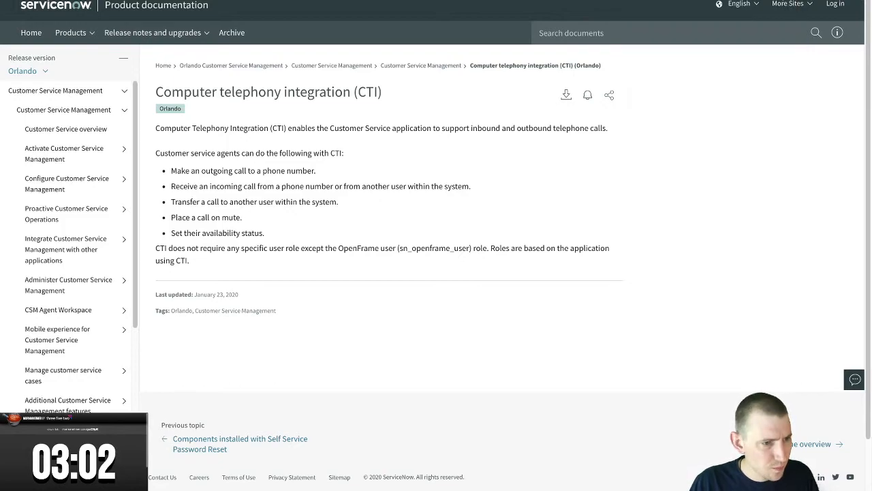
# Return to the question about recording phone calls and open a reply to it
pyautogui.click(470, 1)
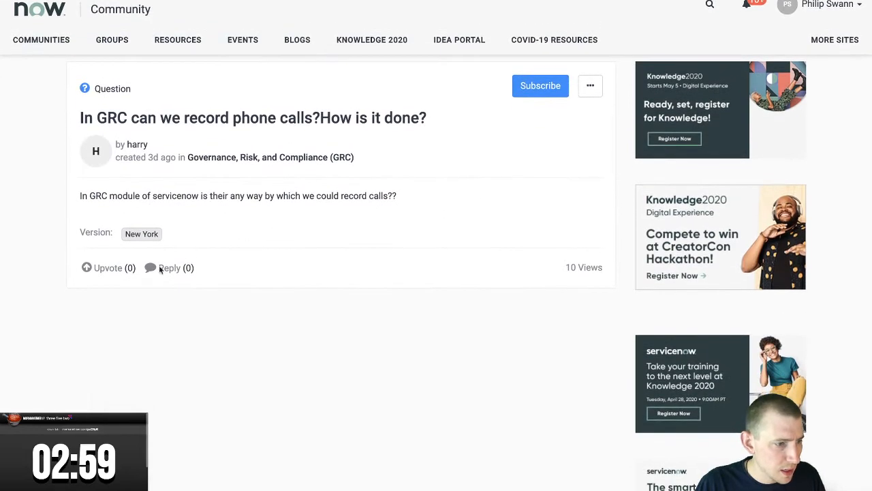
pyautogui.click(172, 269)
pyautogui.scroll(-6, 319, 302)
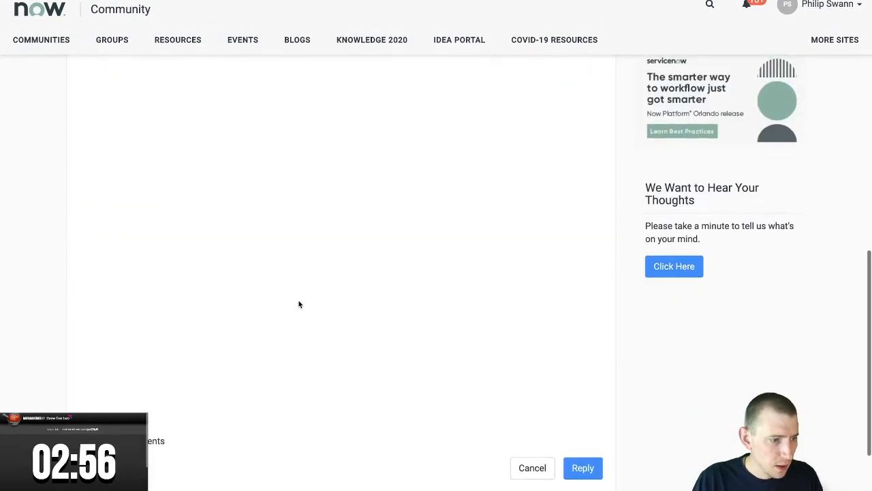
pyautogui.scroll(5, 316, 290)
pyautogui.moveTo(135, 146)
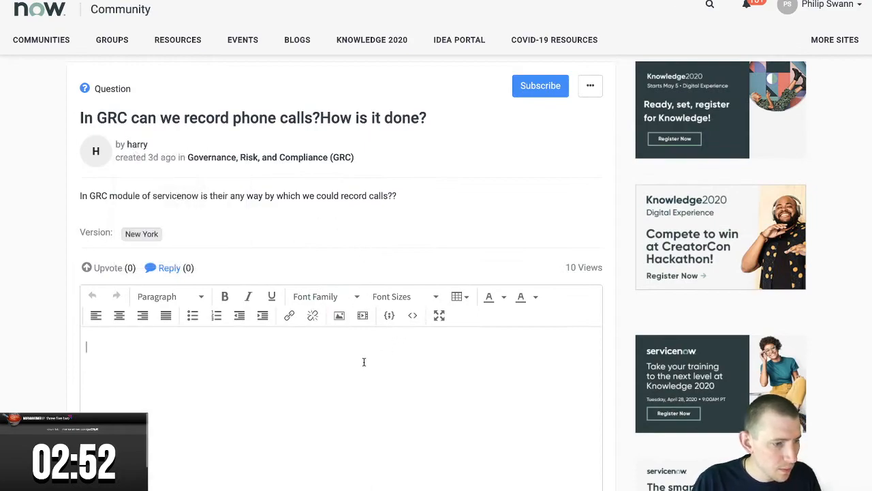
# Begin the reply with "Hi" and the asker's first name, leaving a blank line after the greeting
pyautogui.write('Hi Harry')
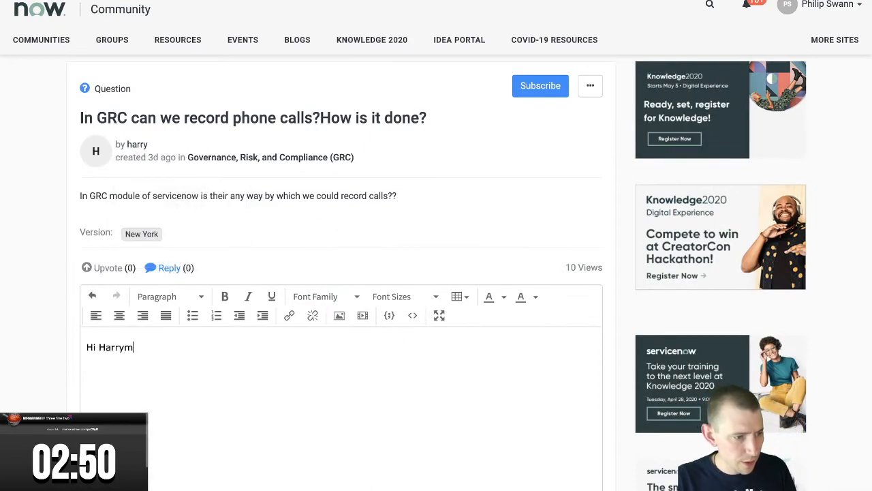
pyautogui.write(',')
pyautogui.press('Return')
pyautogui.press('Return')
# Write "I am not sure this is the job of GRC, or whether this is possible." as the reply's first paragraph
pyautogui.write('I am ont sure')
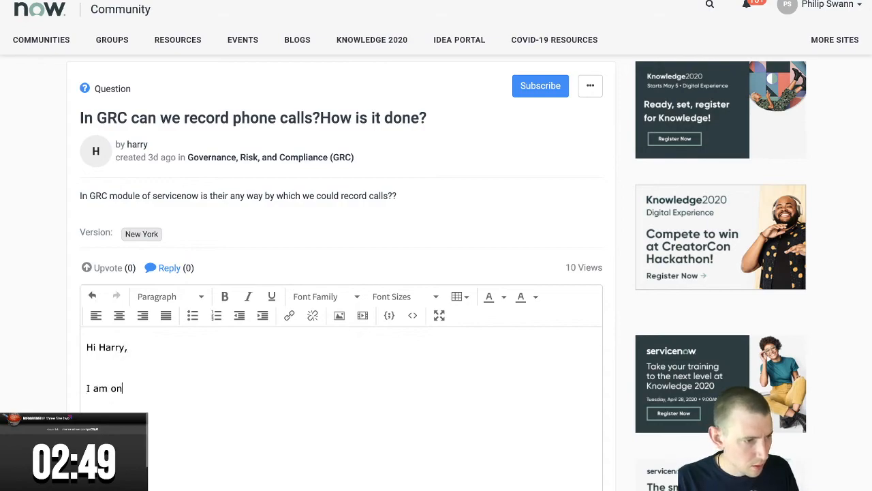
pyautogui.press('BackSpace')
pyautogui.press('BackSpace')
pyautogui.press('BackSpace')
pyautogui.press('BackSpace')
pyautogui.press('BackSpace')
pyautogui.press('BackSpace')
pyautogui.press('BackSpace')
pyautogui.press('BackSpace')
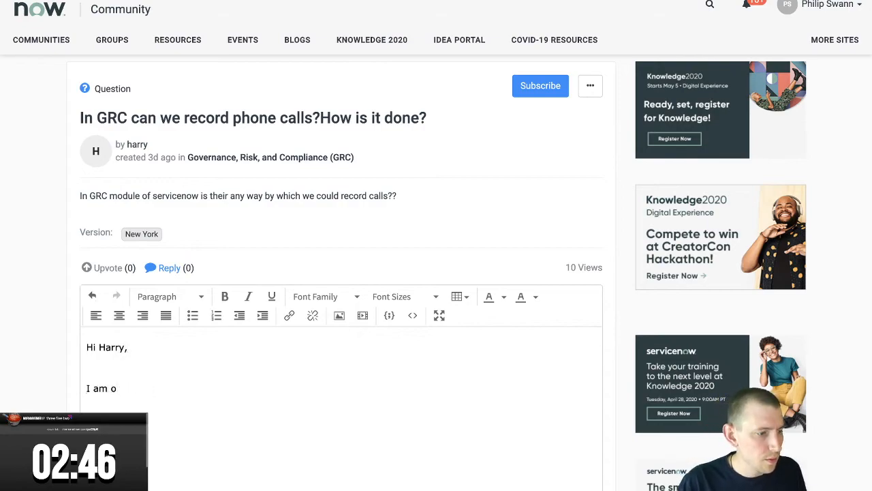
pyautogui.write('not sure this is')
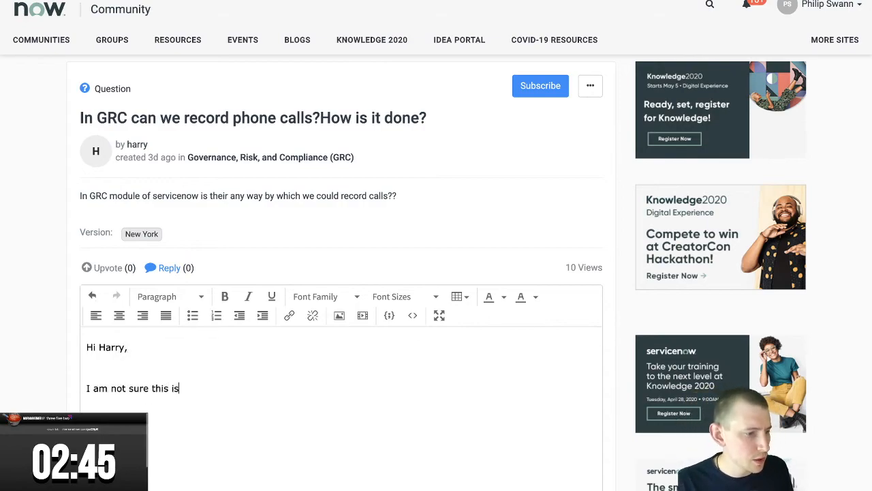
pyautogui.write(' the job of GR')
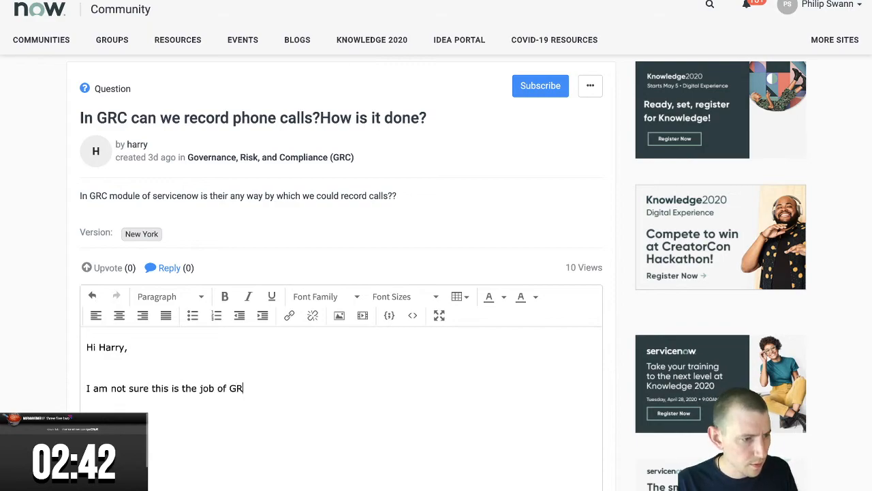
pyautogui.write('C, or wh')
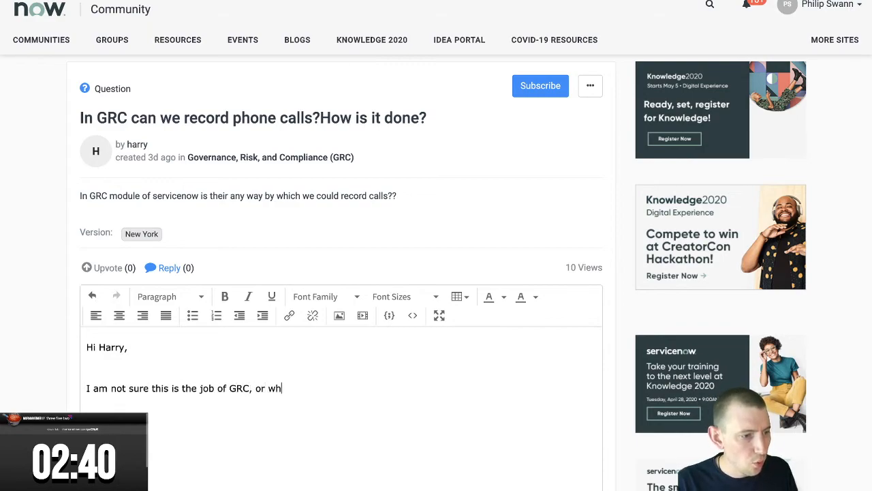
pyautogui.write('ether this is possible.  ')
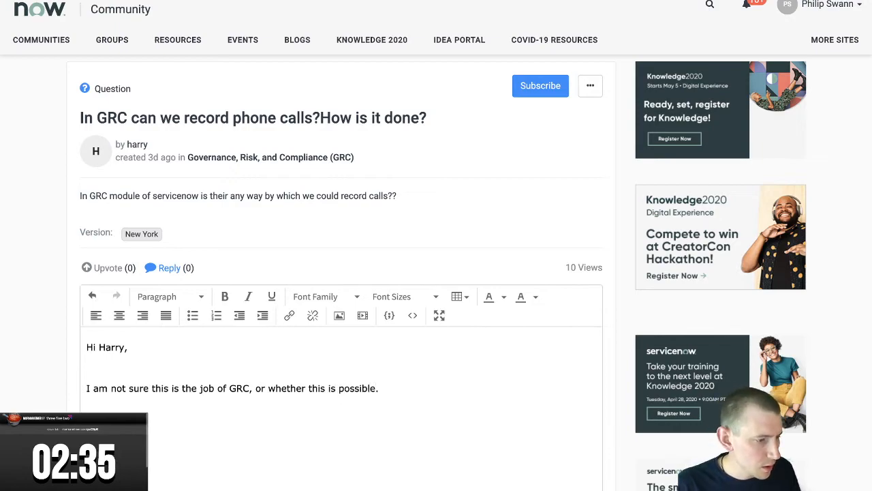
# Add the paragraph "ServiceNow does have some telephony integration, see :" followed by the URL of the Orlando Computer telephony integration documentation topic
pyautogui.write('oes have some integration')
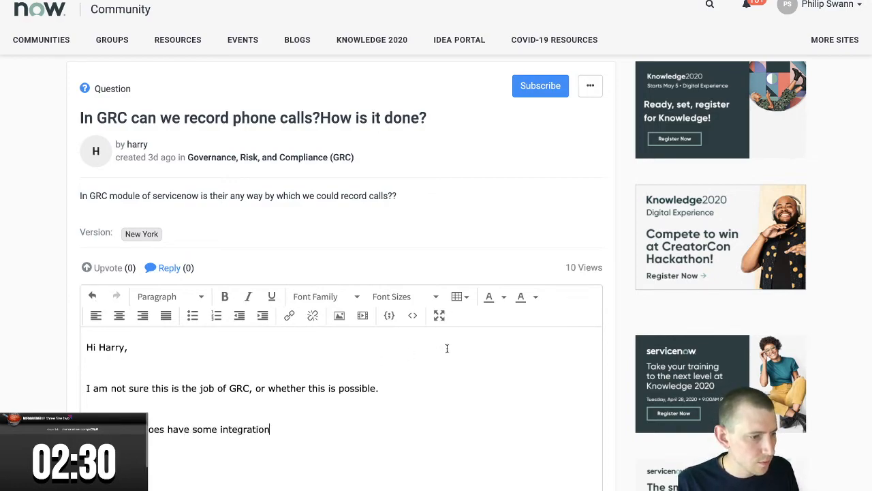
pyautogui.moveTo(211, 431); pyautogui.dragTo(231, 431)
pyautogui.press('Right')
pyautogui.write('telephony integration')
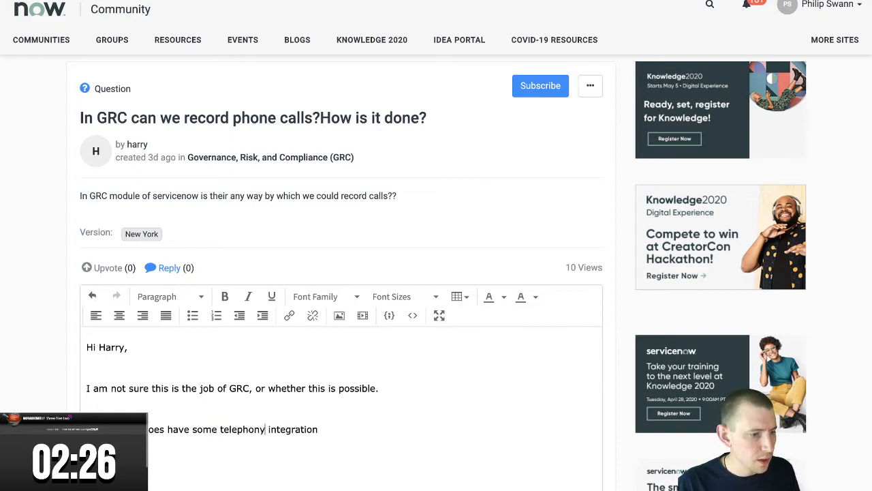
pyautogui.write(', see ')
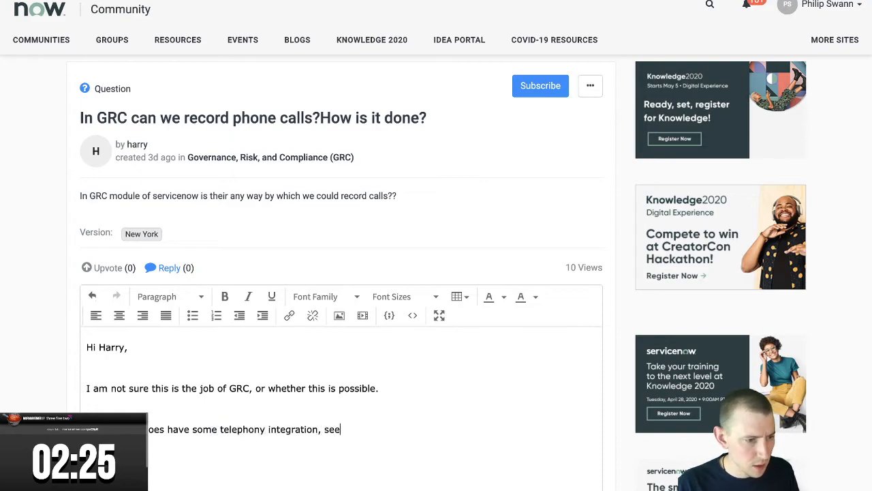
pyautogui.write(':')
pyautogui.write('https://docs.servicenow.com/bundle/orlando-customer-service-management/page/product/customer-service-management/concept/c_CompTelephonyIntOV.html')
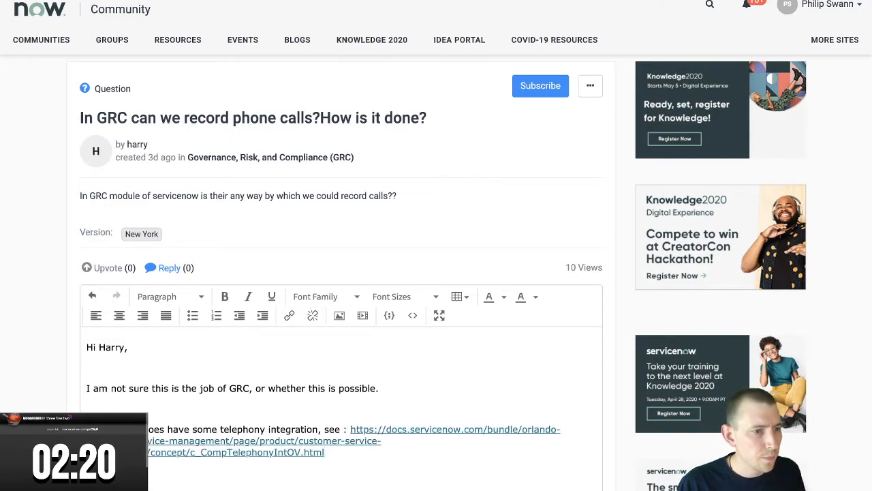
# Search the web for "recording phone calls servicenow" and look through the results for a way to record calls
pyautogui.hotkey('ctrl', 'Tab')
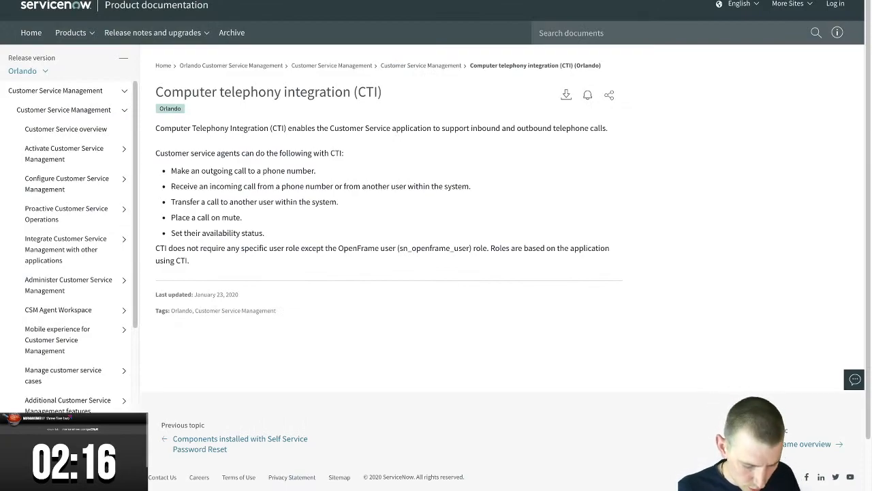
pyautogui.write('recording phone')
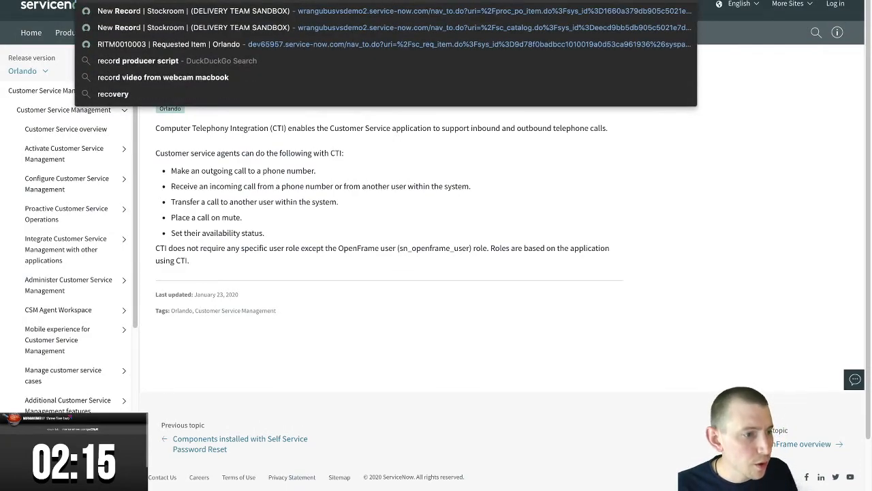
pyautogui.write(' calls')
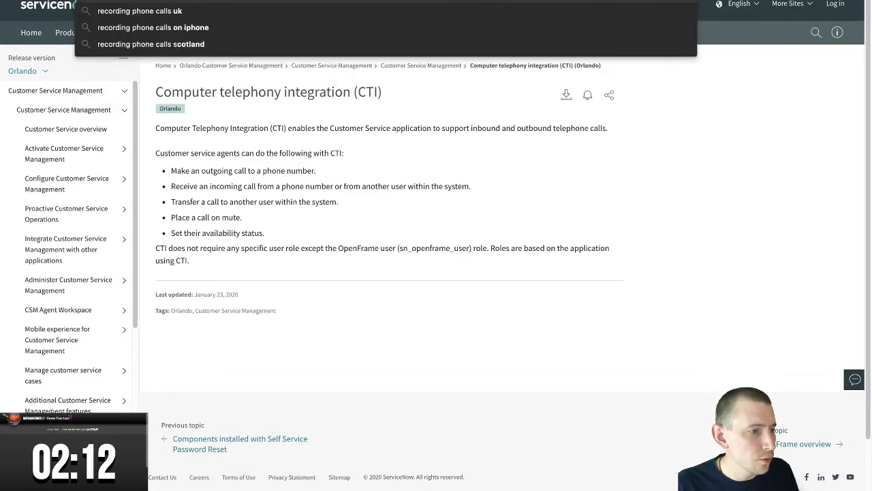
pyautogui.press('Return')
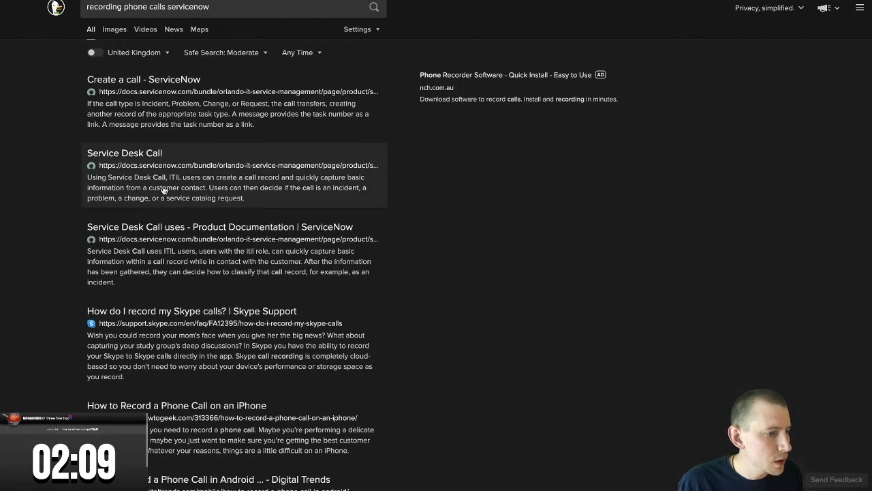
pyautogui.scroll(-1, 240, 309)
pyautogui.scroll(-1, 180, 399)
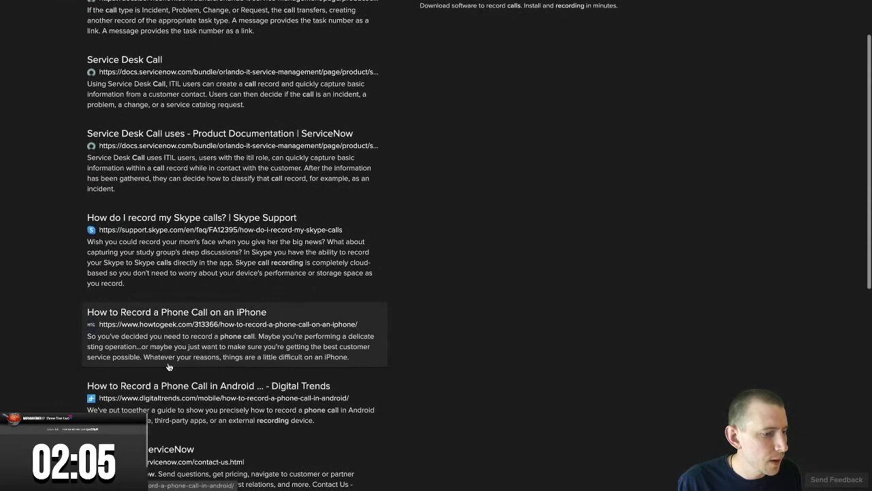
# Return to the reply and add "I am not aware of how to record phone calls in ServiceNow." below the documentation link
pyautogui.click(477, 2)
pyautogui.scroll(-1, 434, 371)
pyautogui.press('Return')
pyautogui.press('Return')
pyautogui.write('re of how to recor')
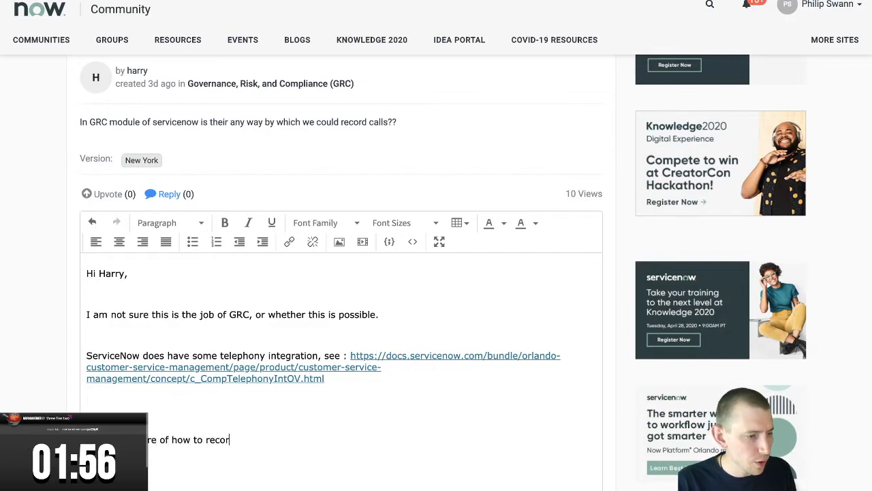
pyautogui.write('d phone cal')
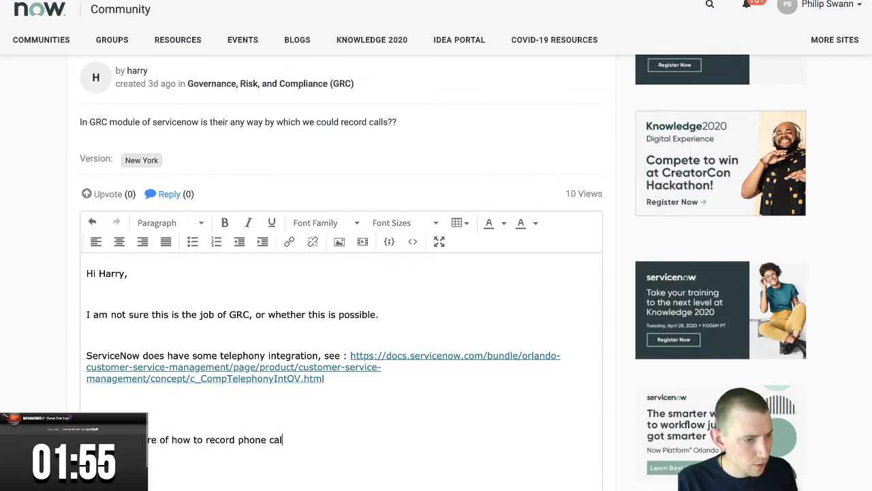
pyautogui.write('ls in Service')
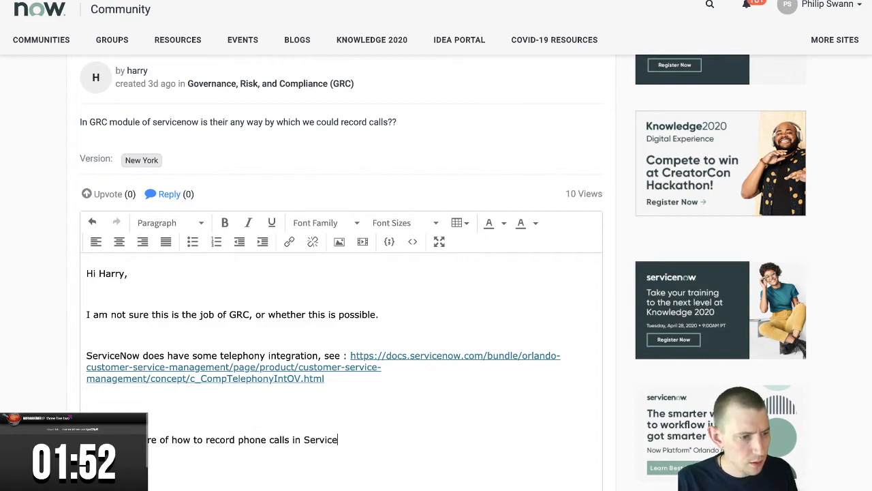
pyautogui.write('Now.')
# Close the reply with a separate paragraph asking "What is your use case?"
pyautogui.press('Return')
pyautogui.press('Return')
pyautogui.write('What is your use case')
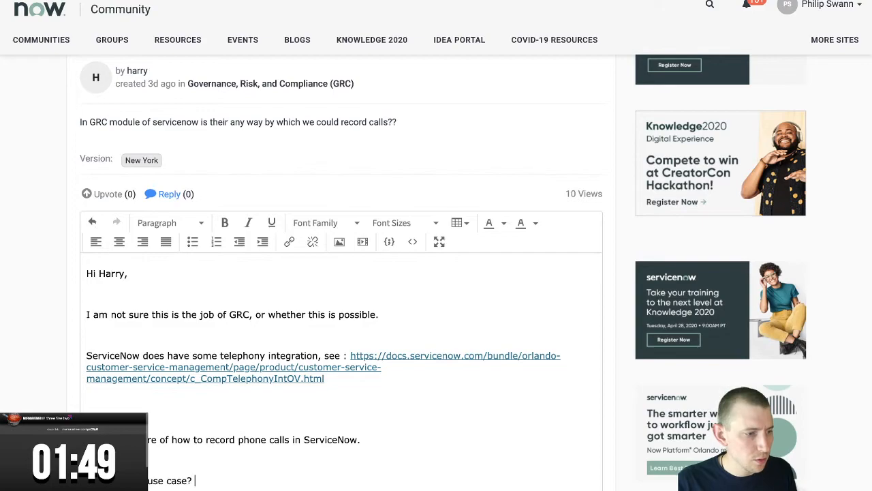
pyautogui.write('?')
pyautogui.scroll(-2, 428, 224)
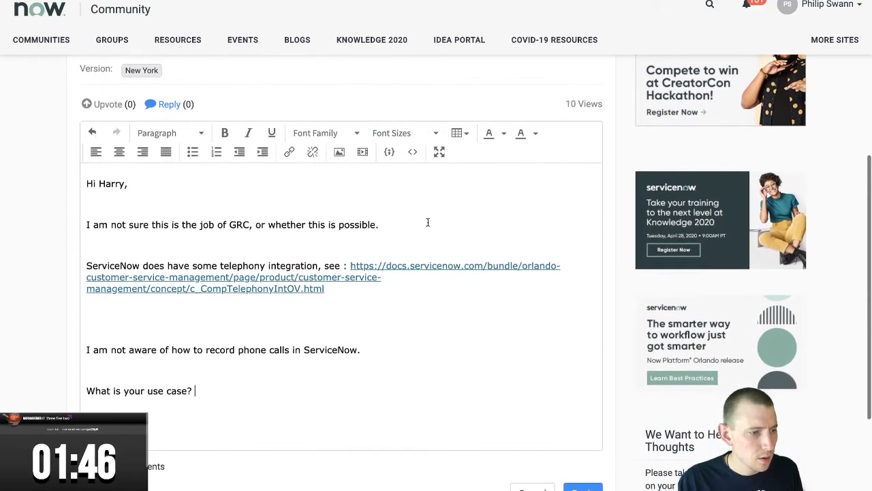
pyautogui.scroll(-2, 406, 310)
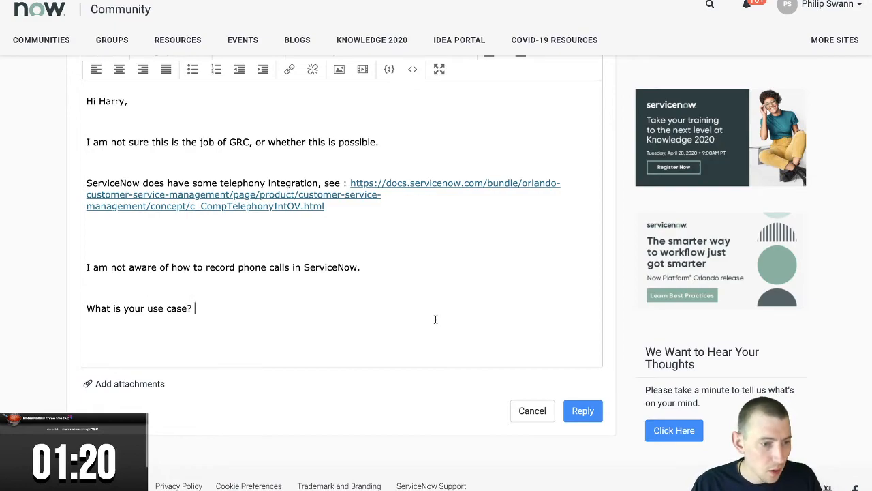
# Remove the extra blank line between the documentation link and the paragraph about recording phone calls
pyautogui.scroll(1, 409, 296)
pyautogui.click(166, 308)
pyautogui.press('BackSpace')
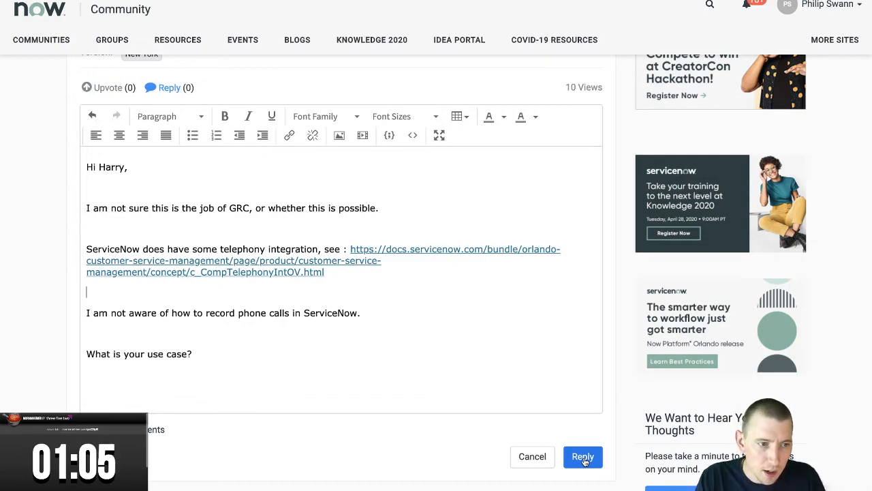
# Review the finished reply down to its closing question and post it to the phone call recording question
pyautogui.scroll(3, 462, 368)
pyautogui.scroll(-2, 356, 244)
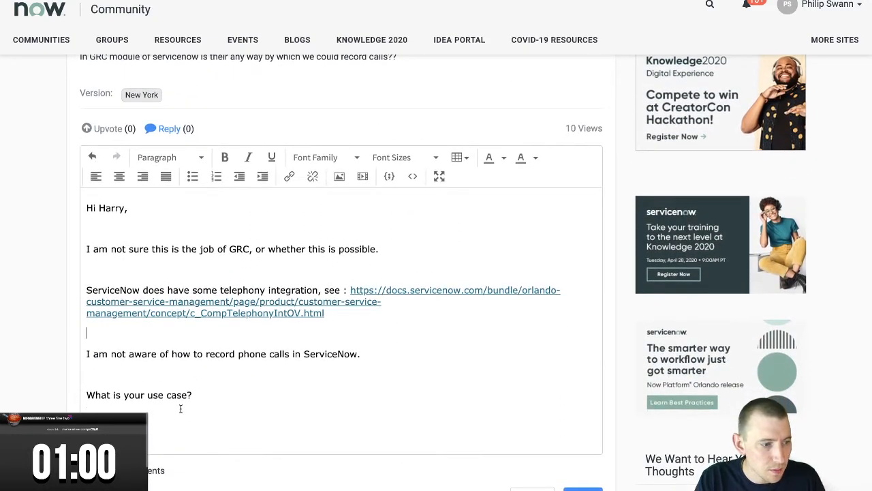
pyautogui.moveTo(196, 395); pyautogui.dragTo(54, 396)
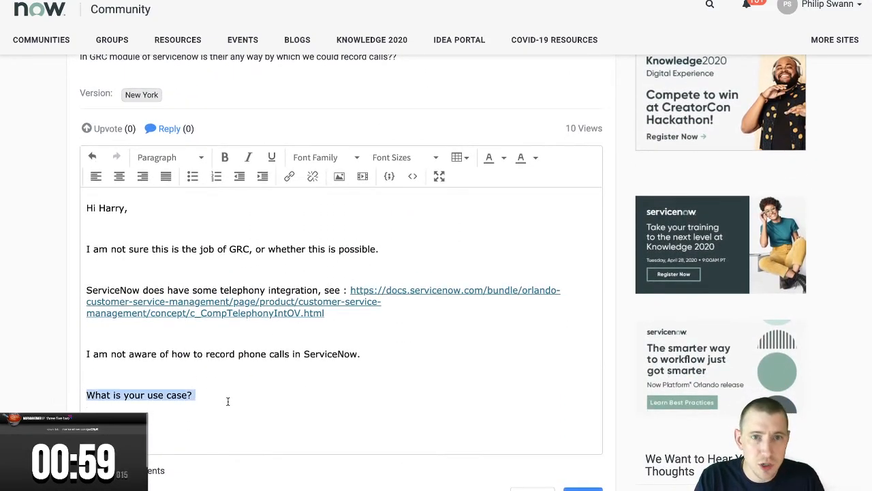
pyautogui.scroll(-1, 450, 411)
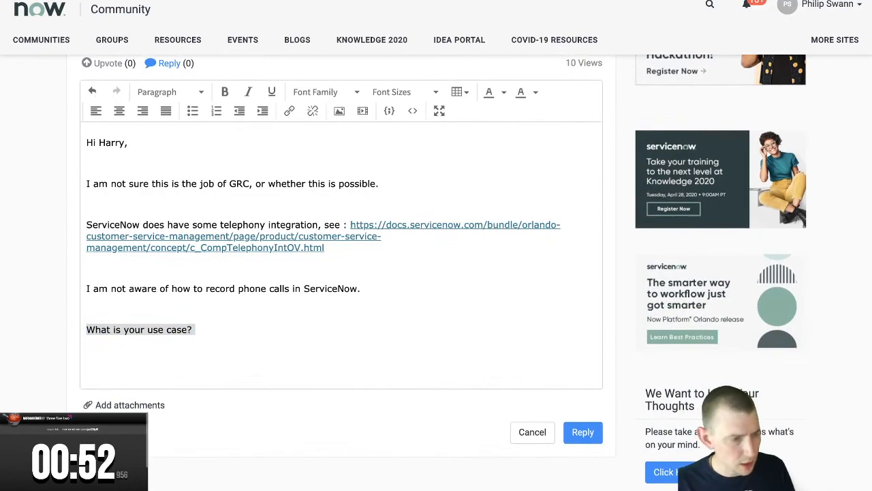
pyautogui.click(592, 431)
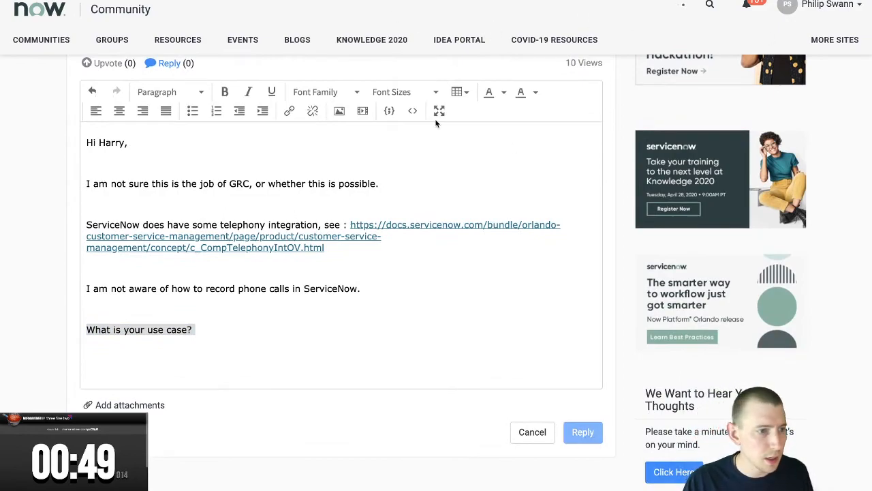
# Switch to the MarinaraTimer tab, check the current pomodoro details and leave the five-minute countdown paused
pyautogui.click(383, 2)
pyautogui.click(472, 365)
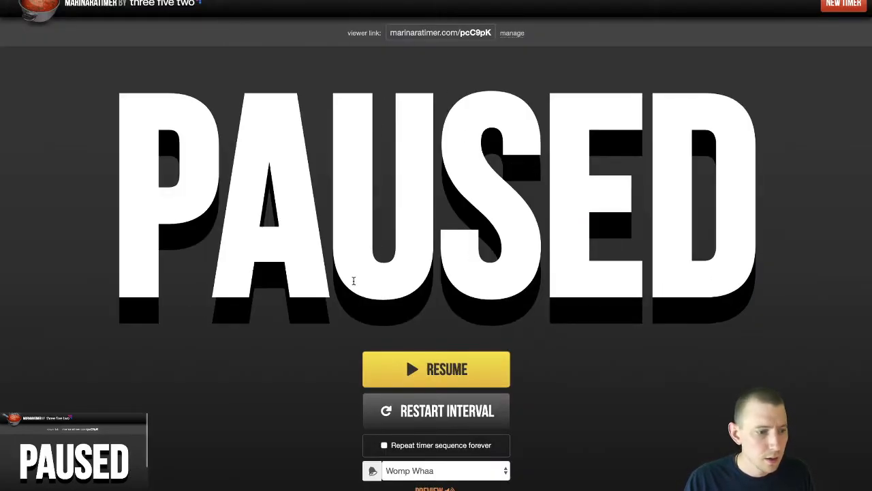
pyautogui.scroll(-4, 354, 281)
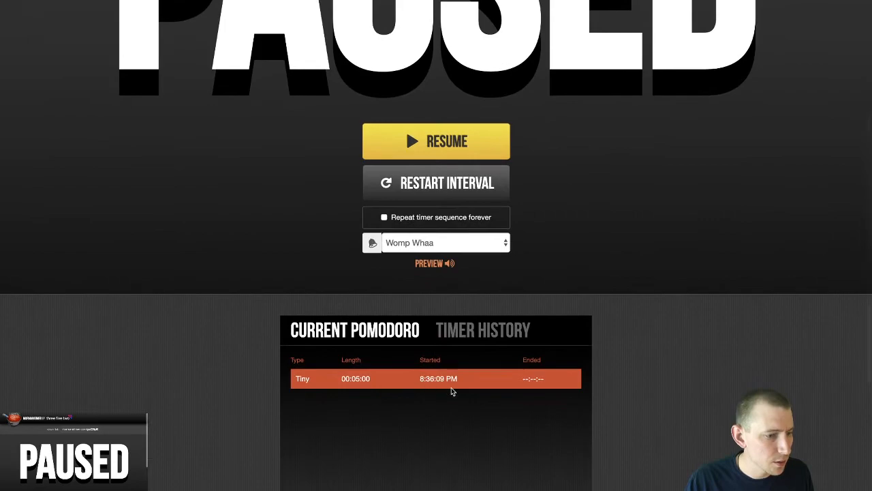
pyautogui.scroll(-2, 469, 286)
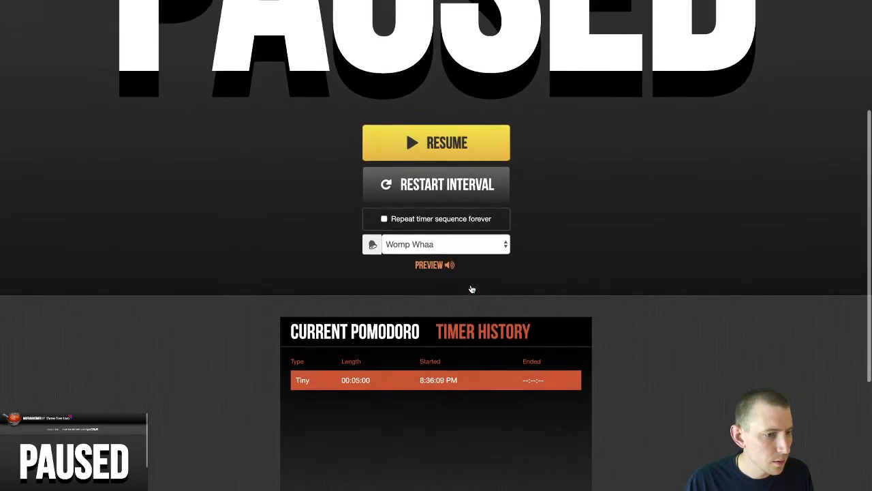
pyautogui.scroll(3, 472, 289)
pyautogui.click(430, 326)
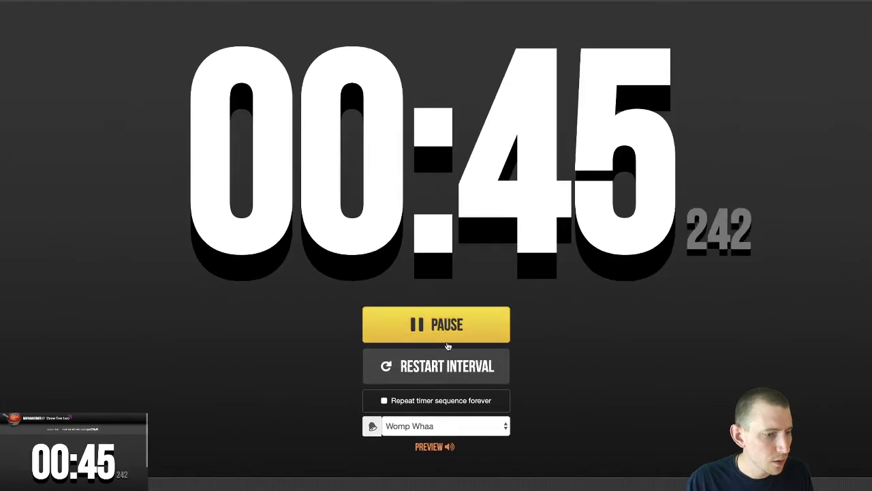
pyautogui.click(440, 326)
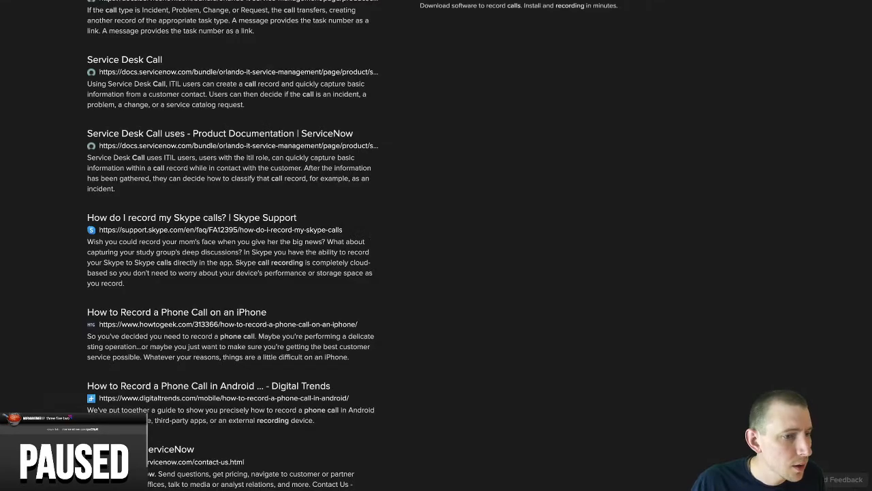
# Close the web search results, check the posted reply and return to the content list of the GRC forum
pyautogui.press('super+w')
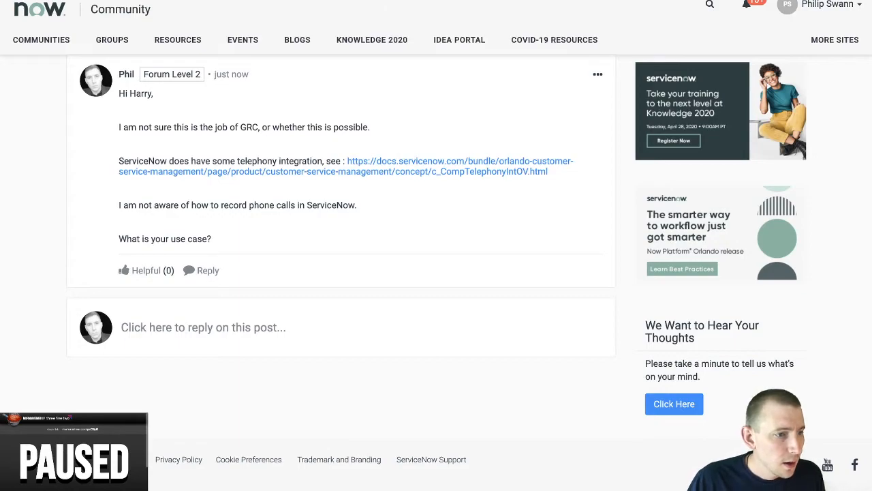
pyautogui.scroll(4, 405, 89)
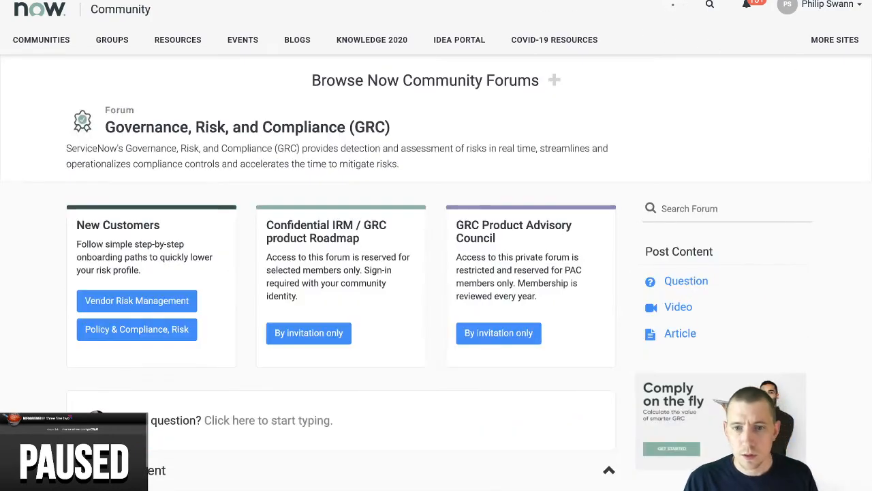
pyautogui.scroll(-3, 504, 234)
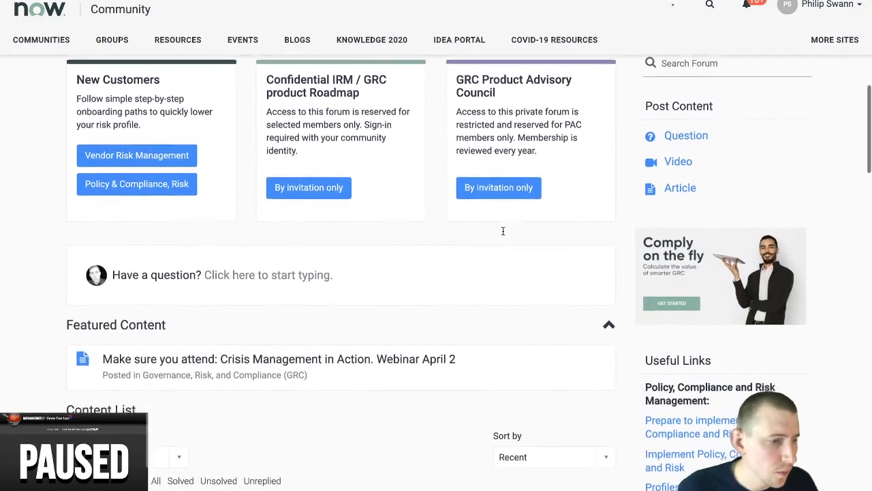
pyautogui.scroll(-5, 503, 235)
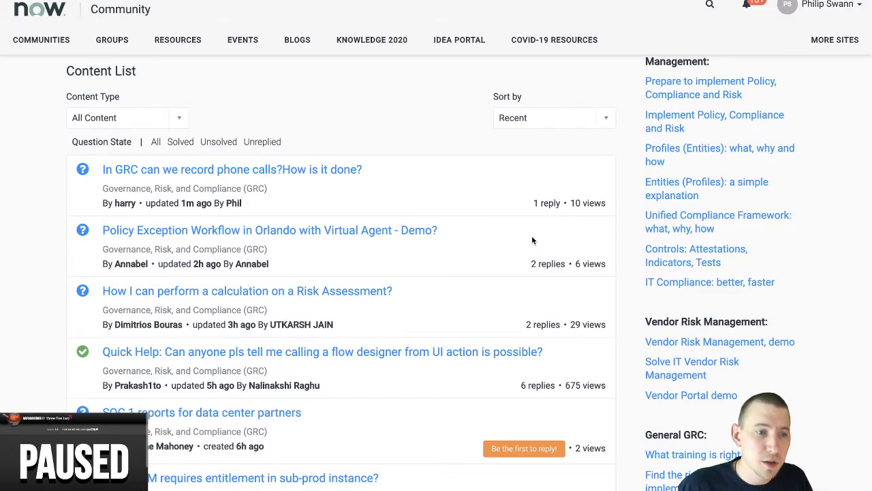
# Look through the GRC forum's content list and open the unanswered question "How to implement control (preventive, corrective)??"
pyautogui.scroll(-7, 483, 236)
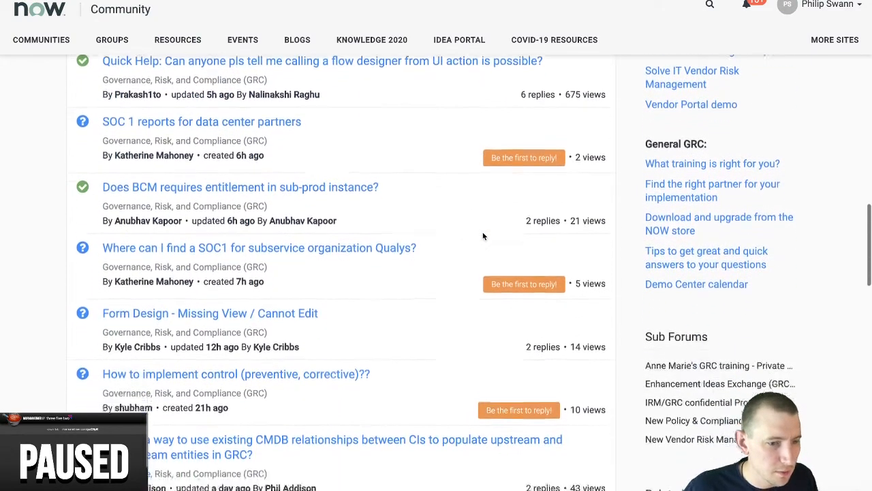
pyautogui.scroll(-4, 482, 236)
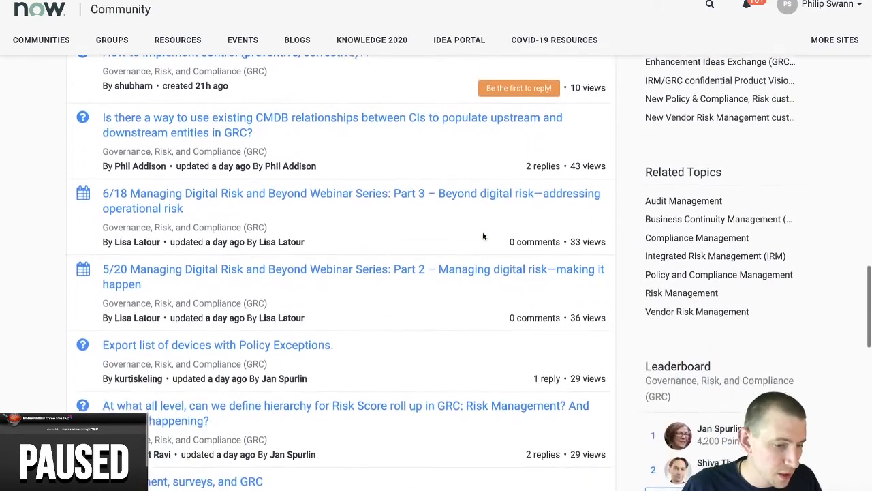
pyautogui.scroll(-1, 482, 236)
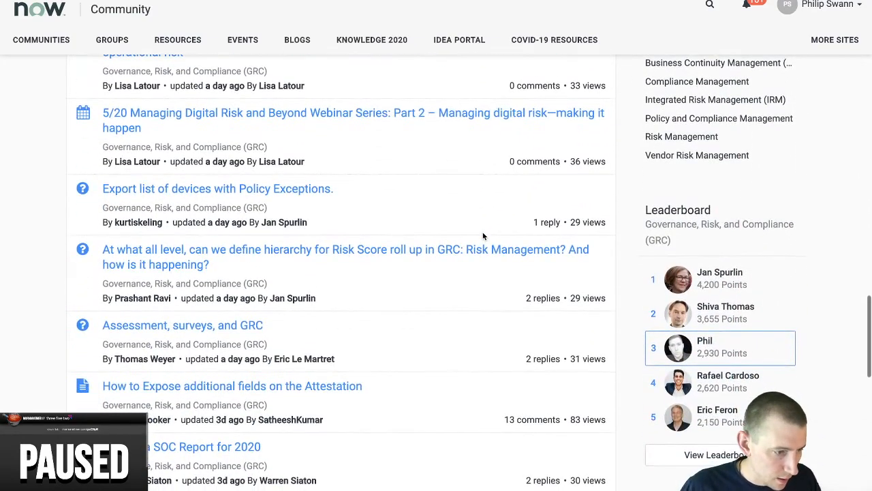
pyautogui.scroll(1, 482, 236)
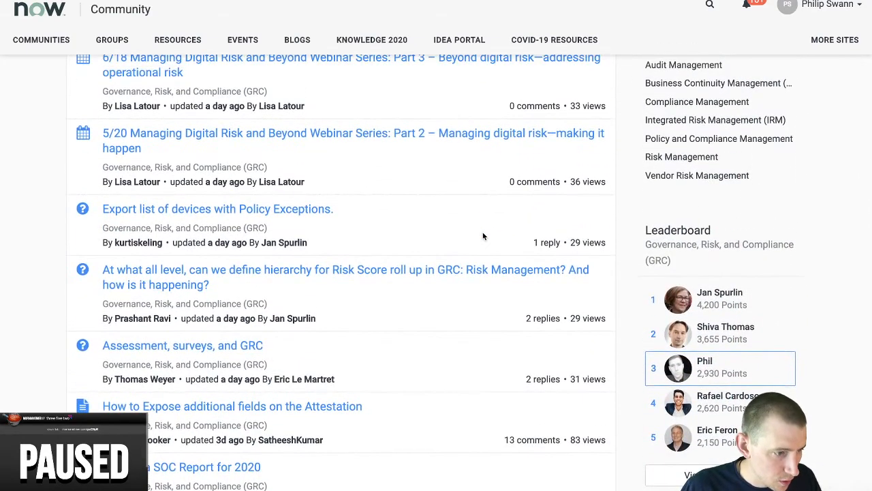
pyautogui.scroll(2, 483, 236)
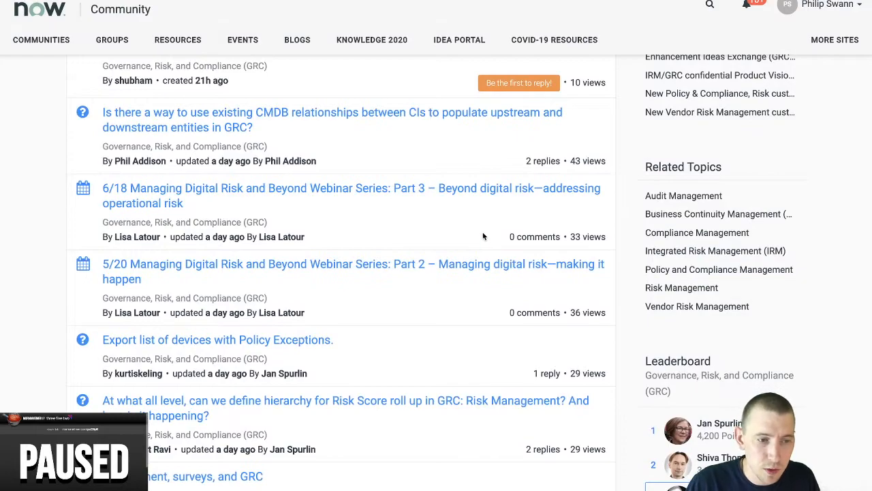
pyautogui.scroll(2, 482, 236)
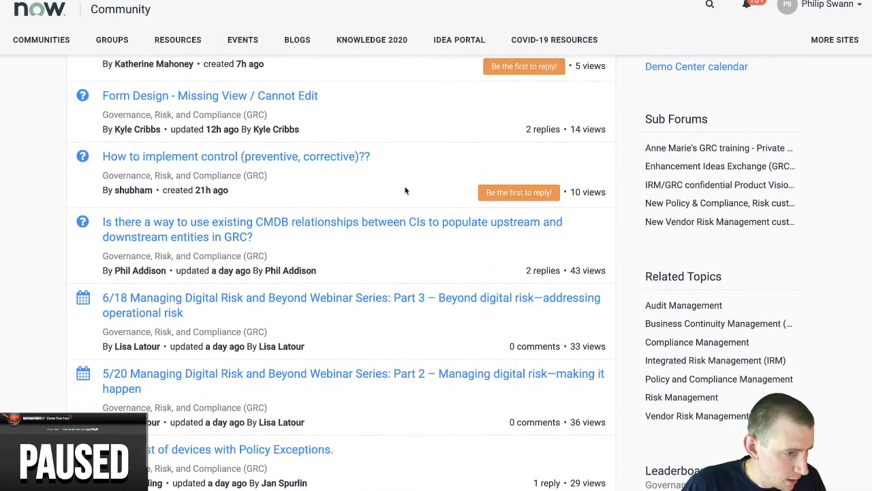
pyautogui.click(289, 161)
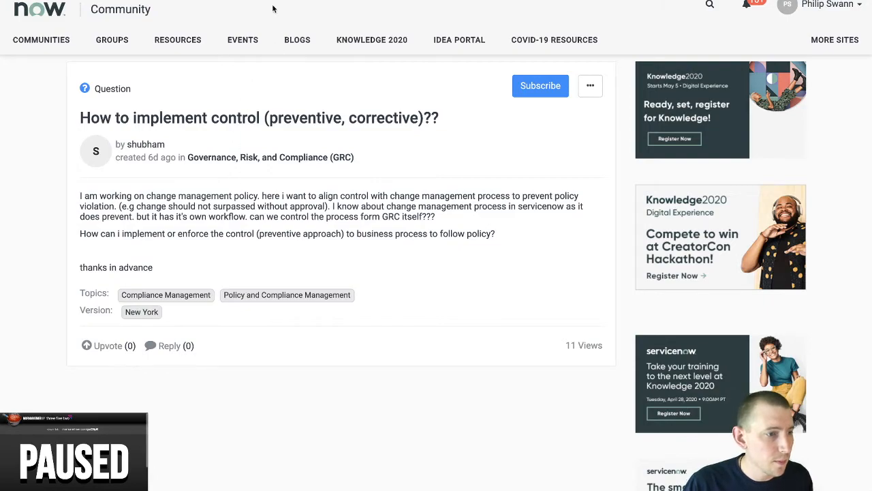
# Switch to the MarinaraTimer tab and check the current pomodoro details of the paused timer
pyautogui.hotkey('ctrl', 'Tab')
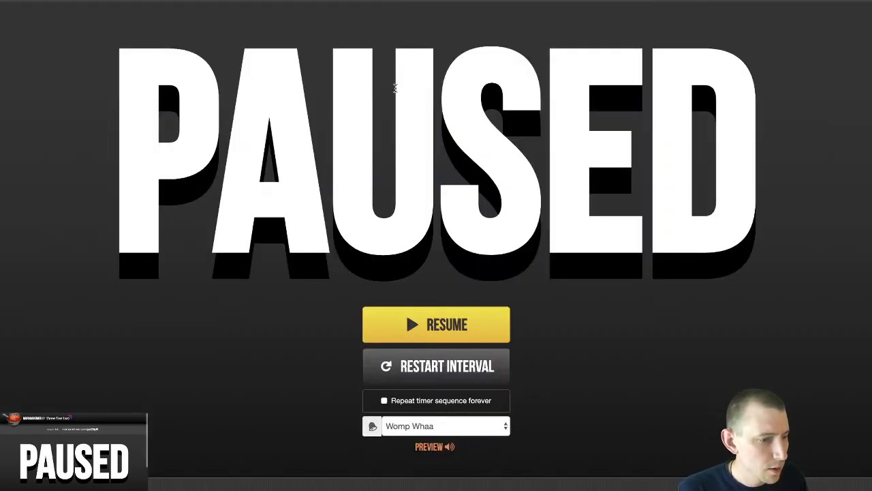
pyautogui.scroll(-2, 505, 313)
pyautogui.scroll(-4, 505, 313)
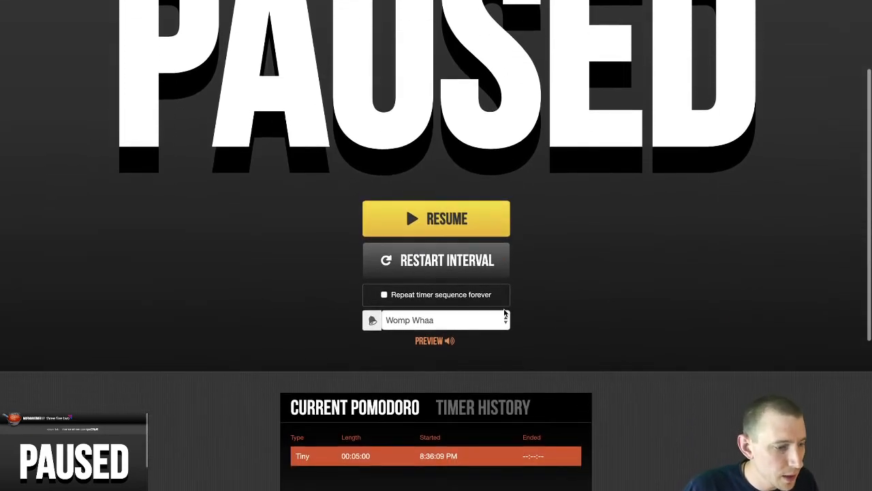
pyautogui.scroll(7, 505, 313)
pyautogui.click(817, 7)
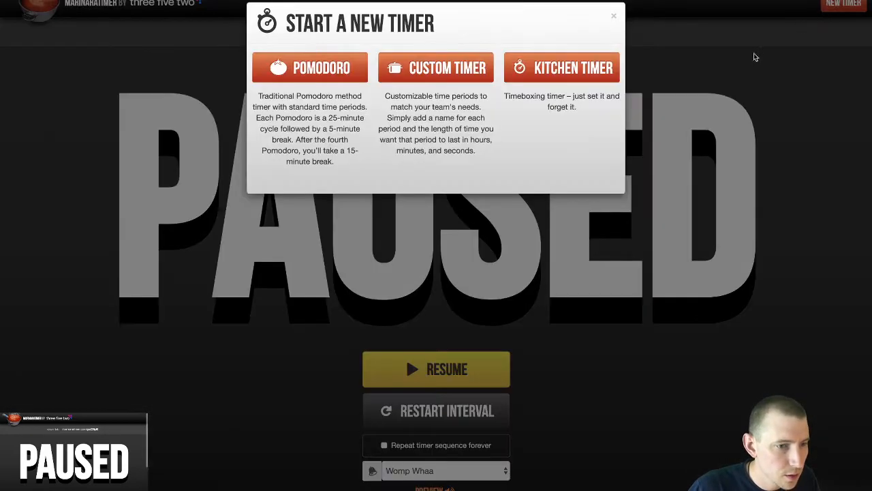
pyautogui.click(437, 68)
pyautogui.click(272, 81)
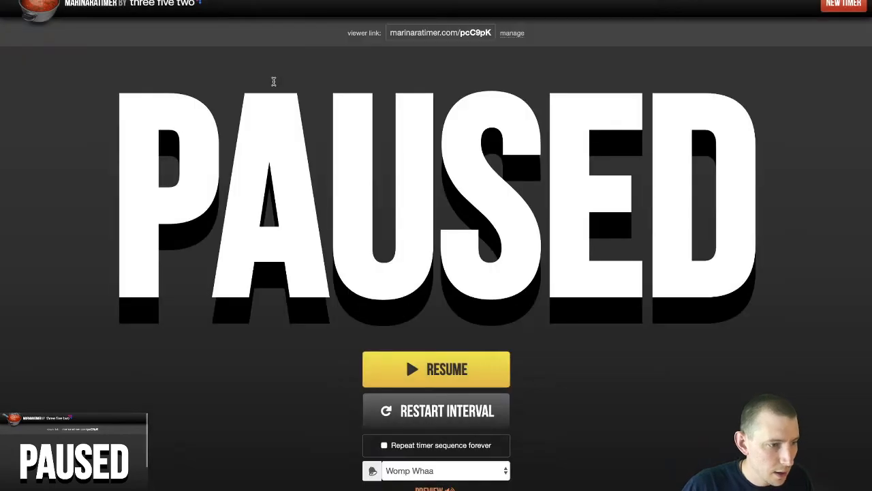
pyautogui.click(844, 5)
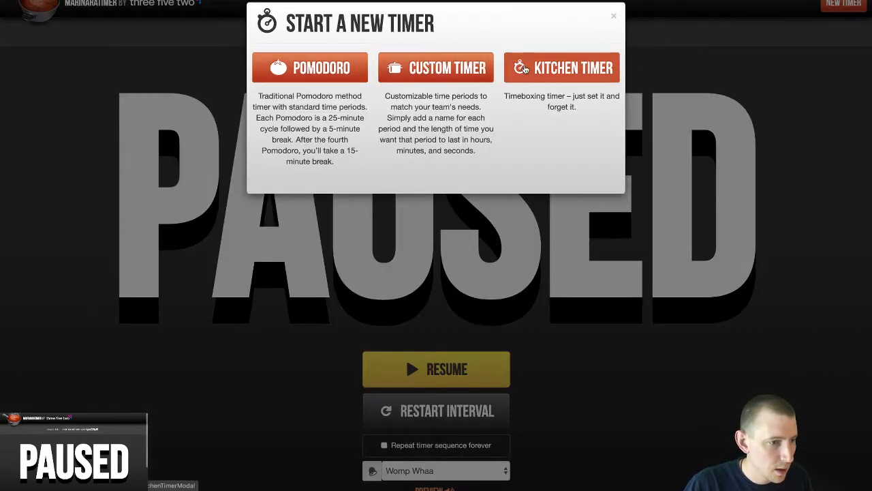
pyautogui.click(527, 68)
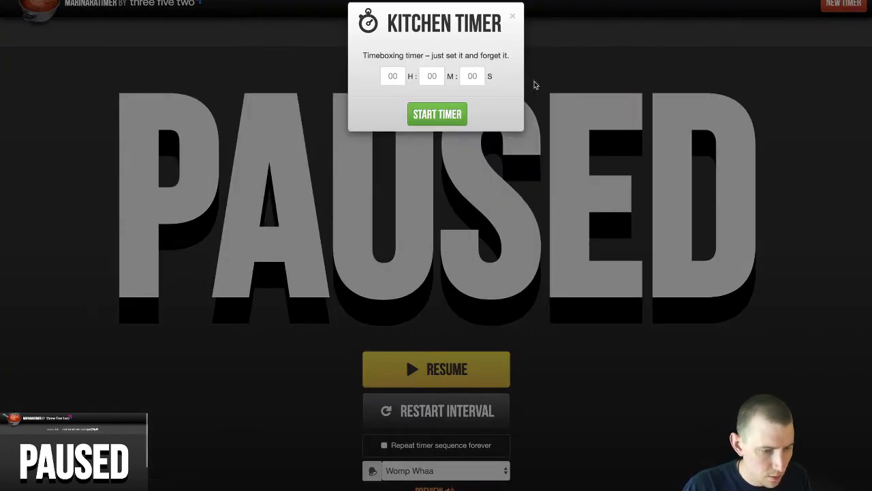
pyautogui.click(515, 18)
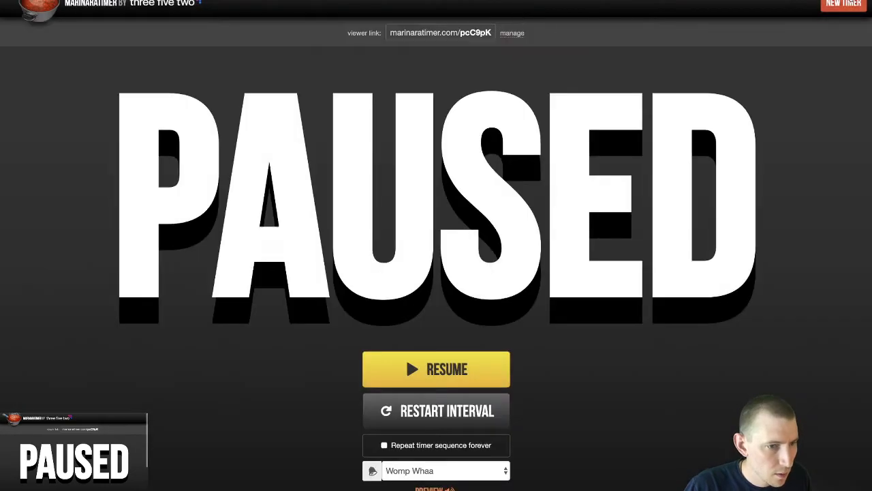
# Create a custom timer with one period named Medium lasting 20 minutes and start its countdown
pyautogui.click(845, 4)
pyautogui.click(467, 68)
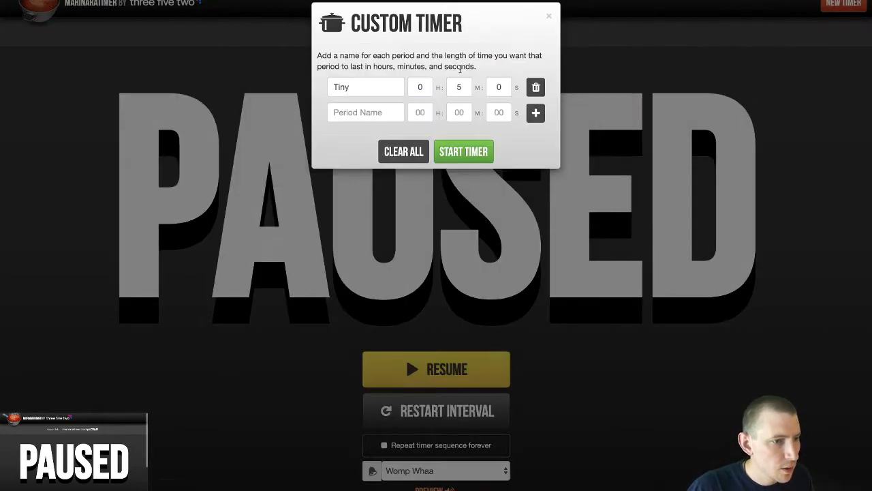
pyautogui.doubleClick(384, 84)
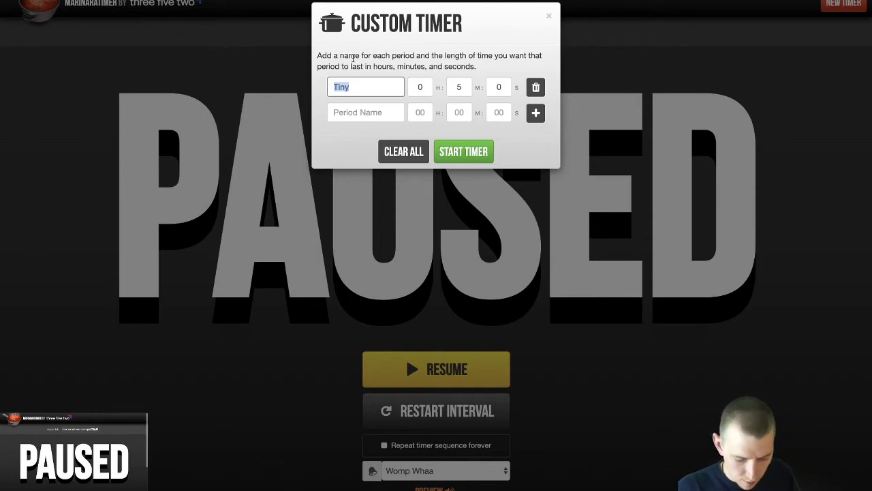
pyautogui.write('Medium')
pyautogui.press('Tab')
pyautogui.press('Tab')
pyautogui.write('20')
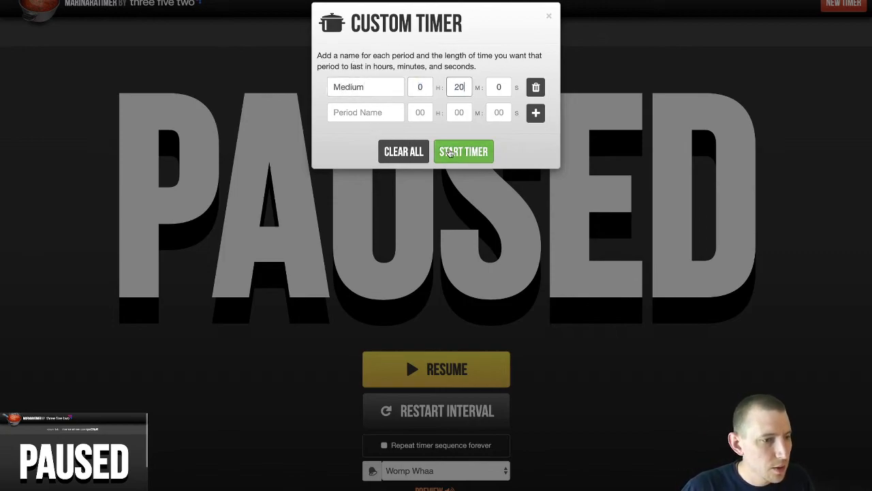
pyautogui.click(454, 152)
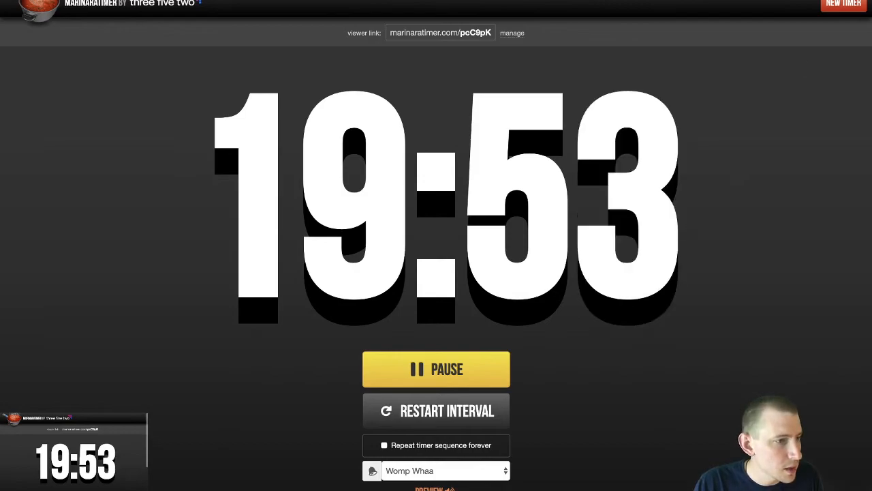
# Switch to the ServiceNow Orlando instance, log in with the prefilled credentials and cancel the loading of the home page
pyautogui.hotkey('alt', 'Tab')
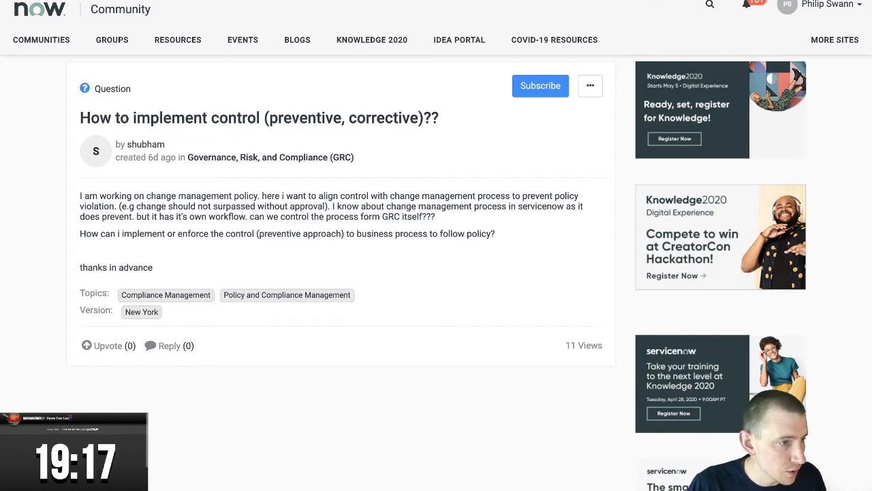
pyautogui.hotkey('ctrl', 'Tab')
pyautogui.click(158, 136)
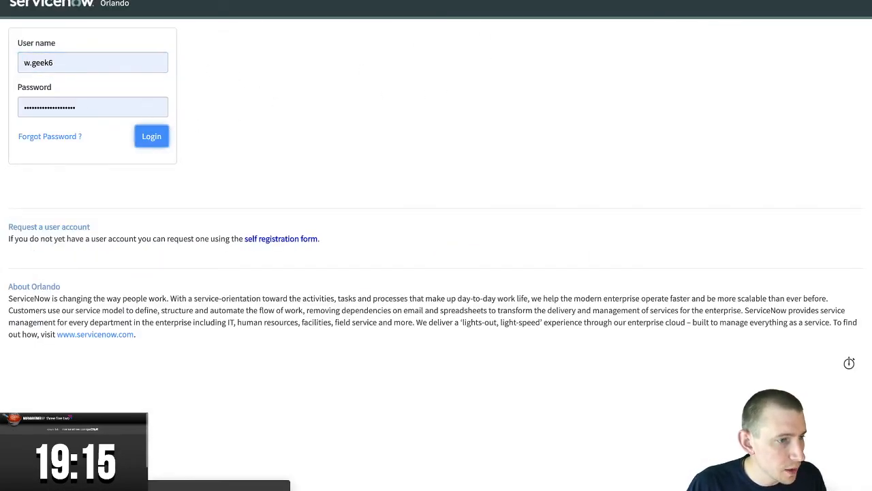
pyautogui.hotkey('ctrl', 'shift', 'Tab')
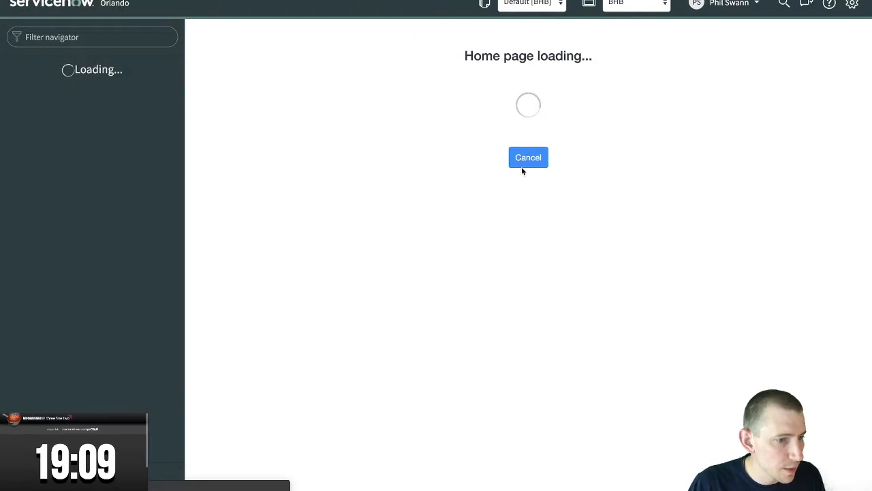
pyautogui.click(524, 166)
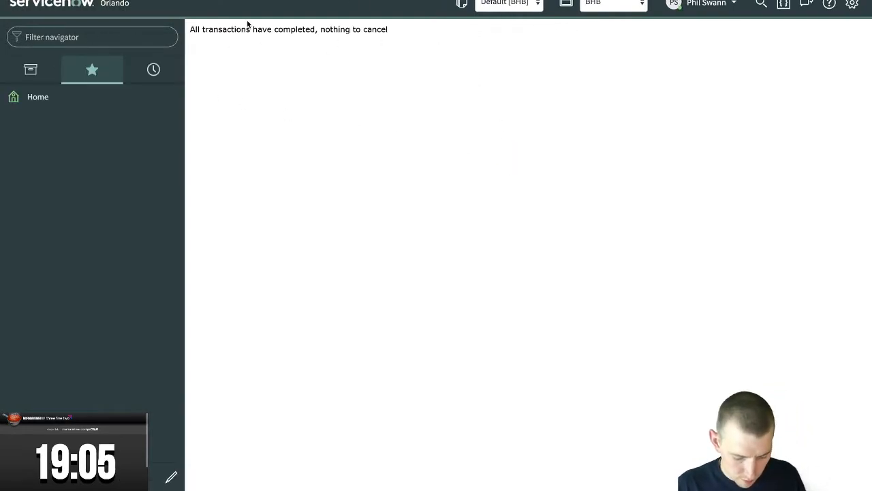
# Filter the navigator for "change", open the list of all change requests and start a new Normal change request
pyautogui.write('change')
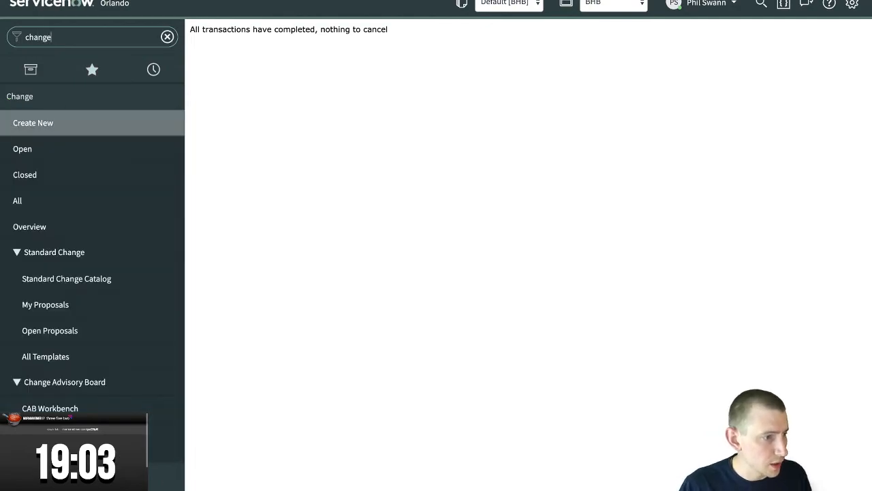
pyautogui.click(50, 196)
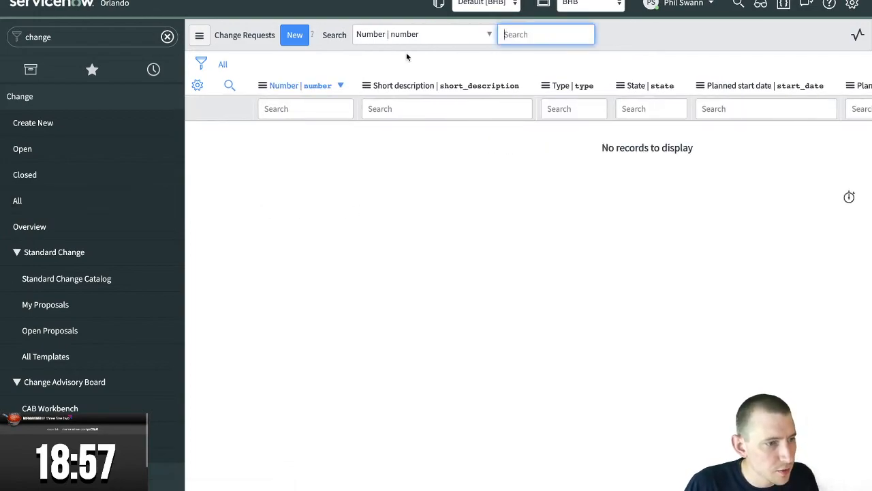
pyautogui.click(294, 36)
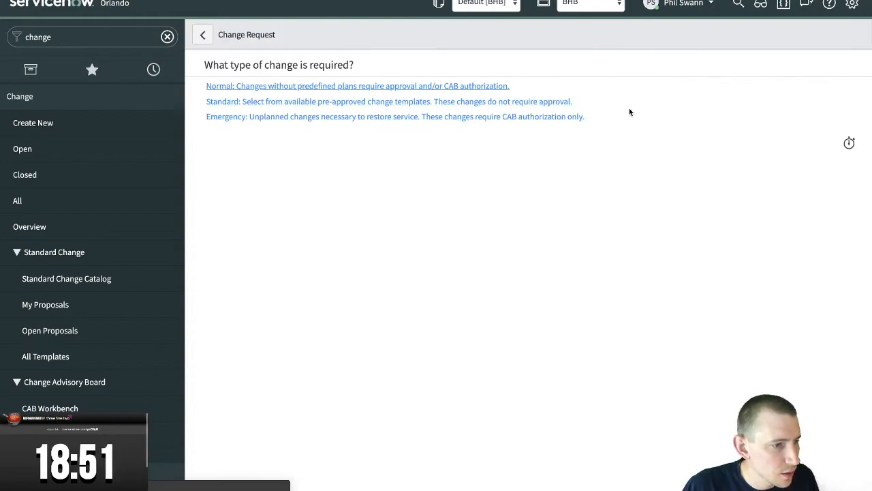
pyautogui.click(557, 85)
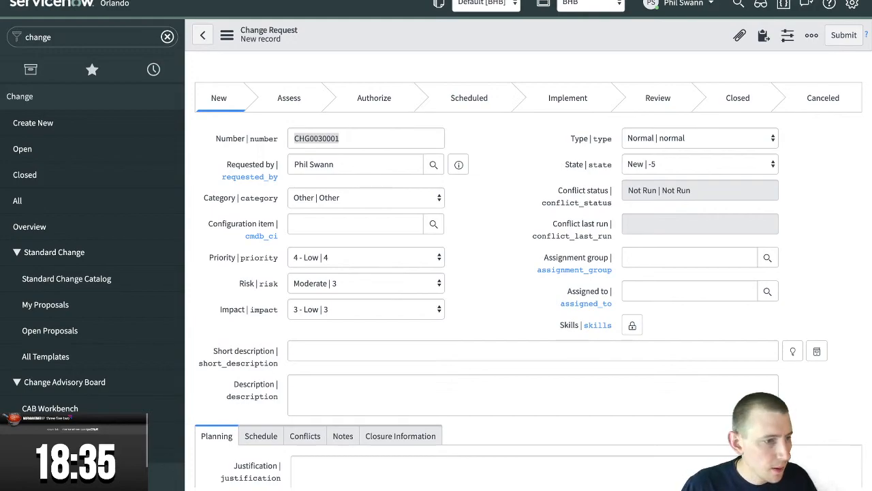
# Enter "Here is a change" as the short description of the new change request
pyautogui.click(509, 242)
pyautogui.scroll(-1, 518, 256)
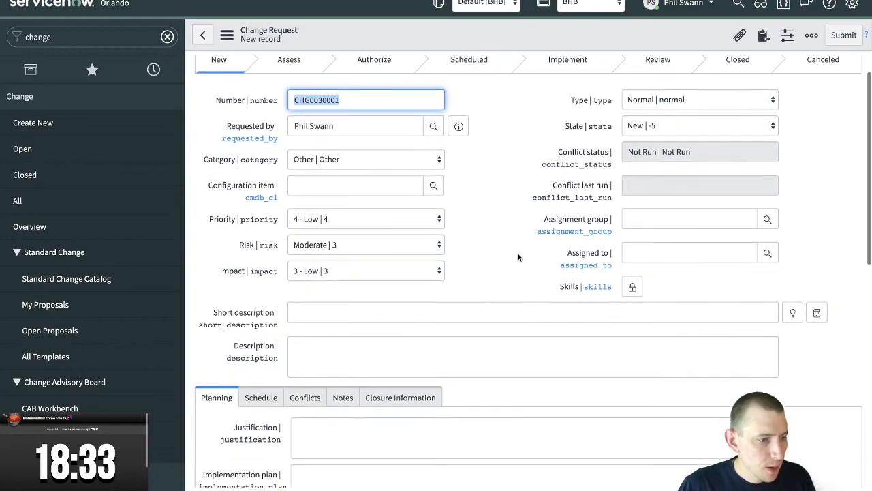
pyautogui.click(455, 310)
pyautogui.write('Here')
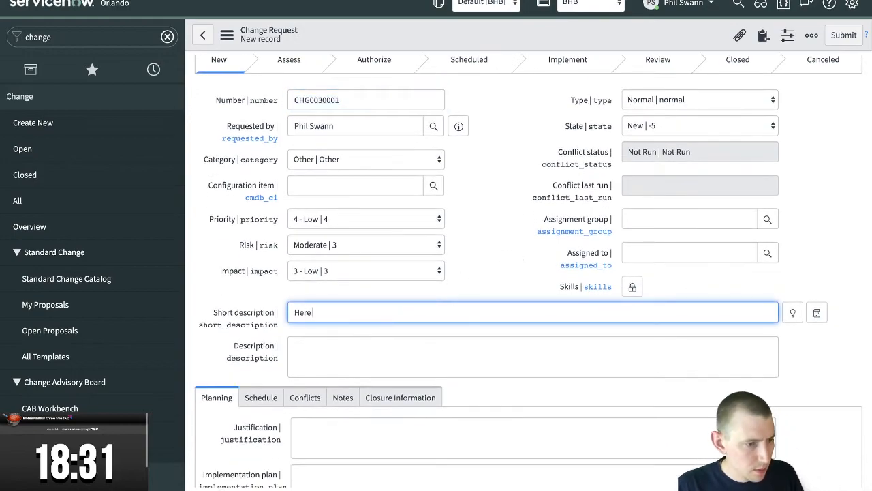
pyautogui.write(' is a change')
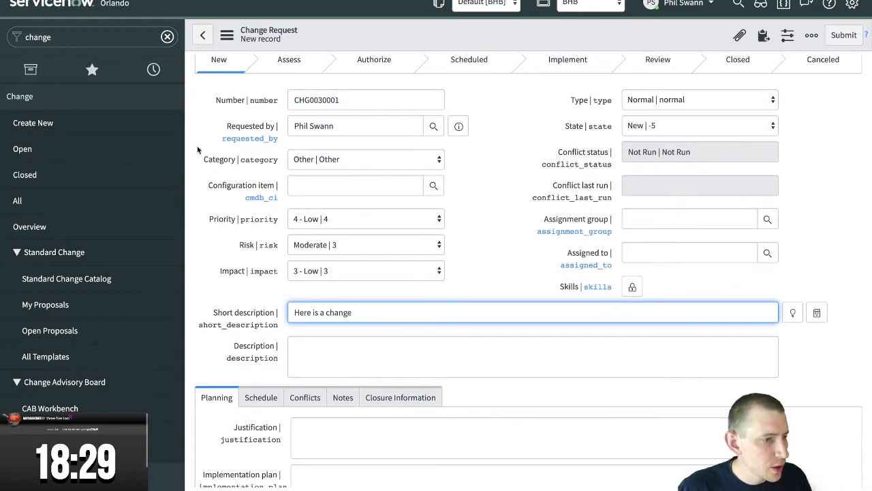
# Look up all configuration items with a wildcard and set the change request's configuration item to HR Management
pyautogui.click(347, 189)
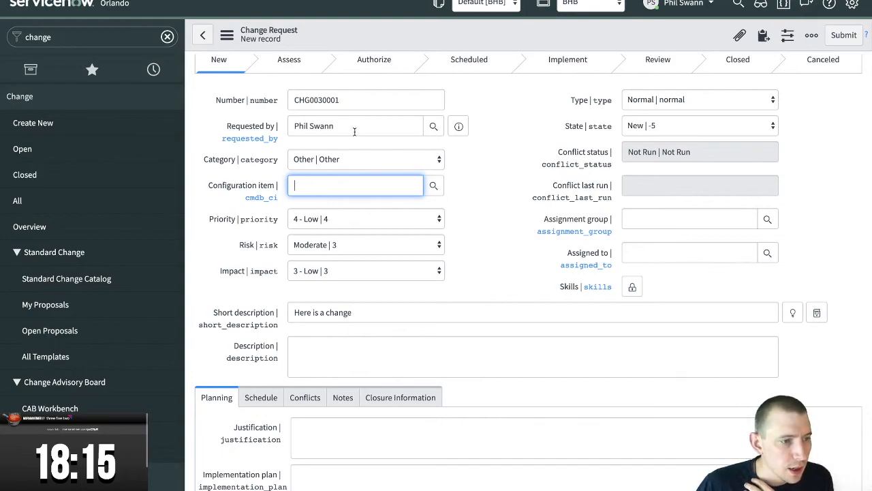
pyautogui.click(246, 125)
pyautogui.click(658, 224)
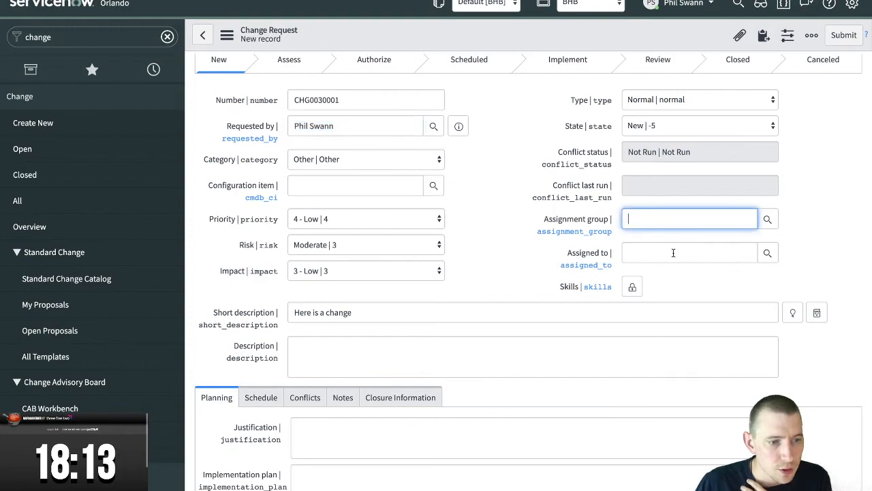
pyautogui.click(597, 252)
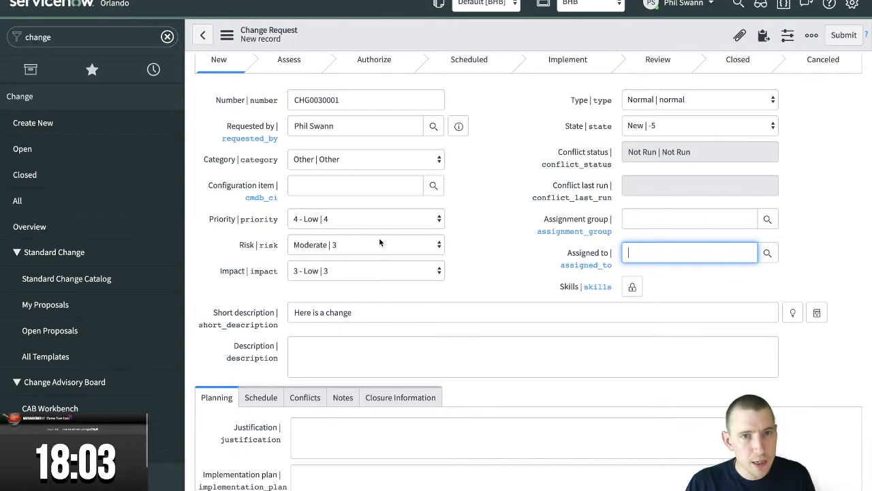
pyautogui.click(340, 187)
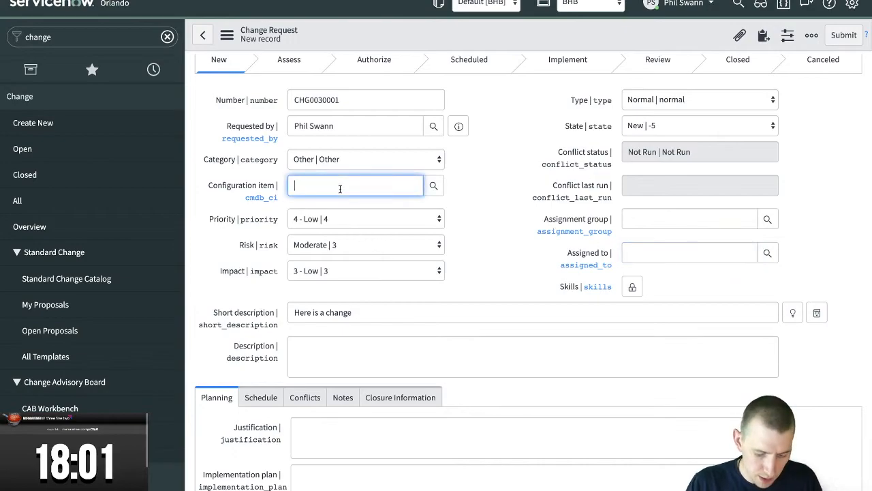
pyautogui.write('*')
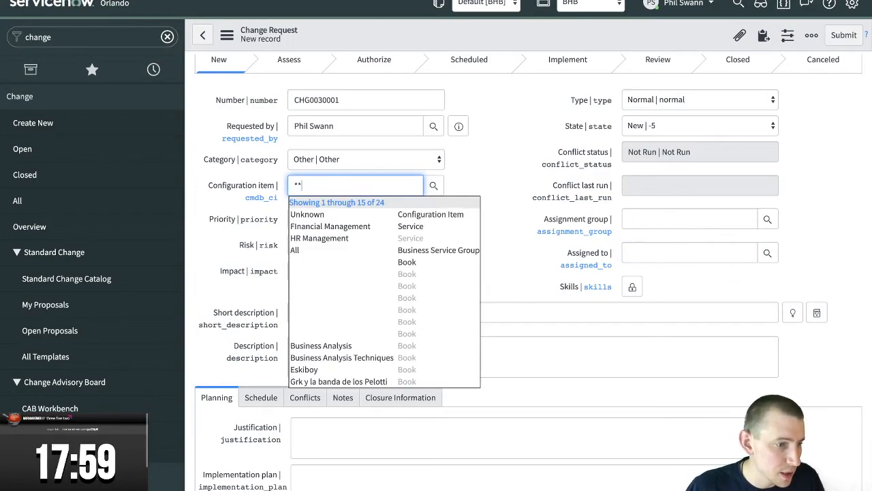
pyautogui.click(367, 238)
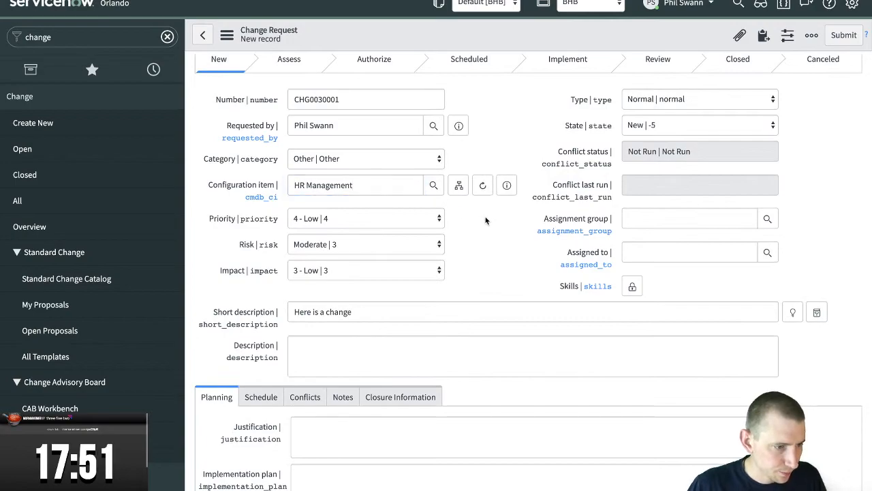
# Save the new change request and display the technical field names on its form
pyautogui.scroll(-2, 489, 225)
pyautogui.scroll(-3, 492, 228)
pyautogui.scroll(5, 452, 218)
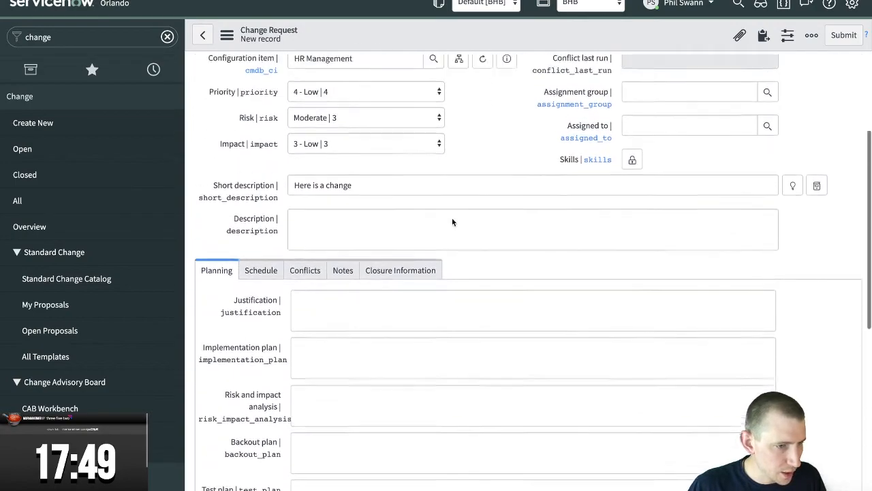
pyautogui.rightClick(591, 32)
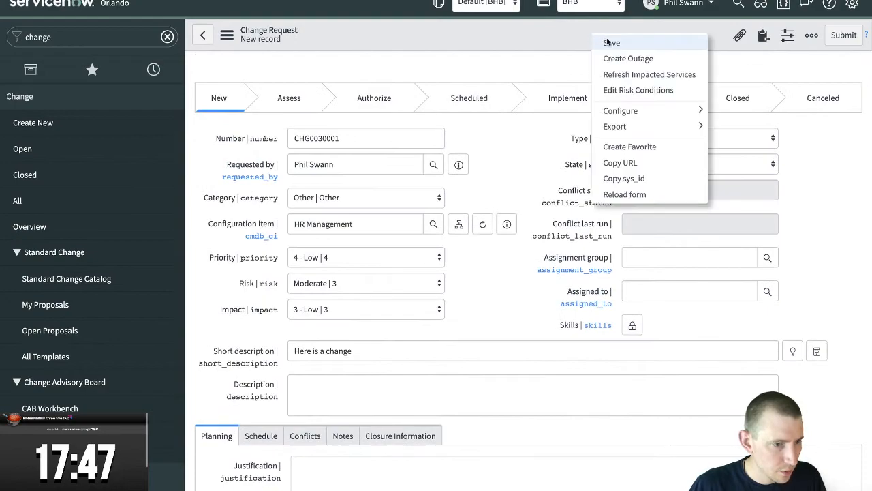
pyautogui.click(608, 39)
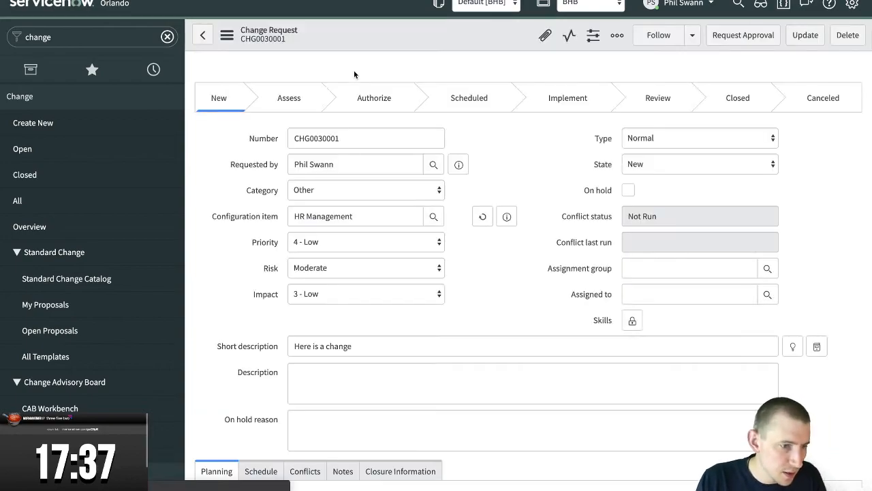
pyautogui.doubleClick(492, 128)
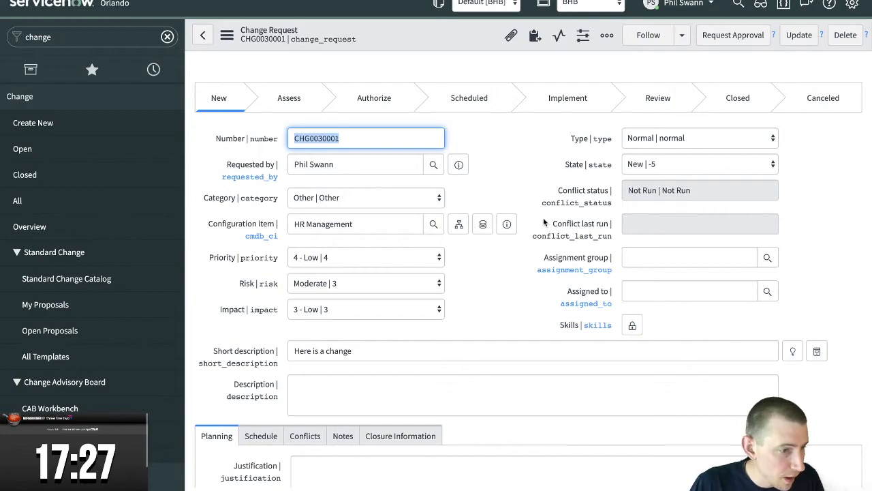
# Enter "I want to update the HR system" as the change request's description
pyautogui.scroll(-2, 544, 218)
pyautogui.scroll(-4, 517, 235)
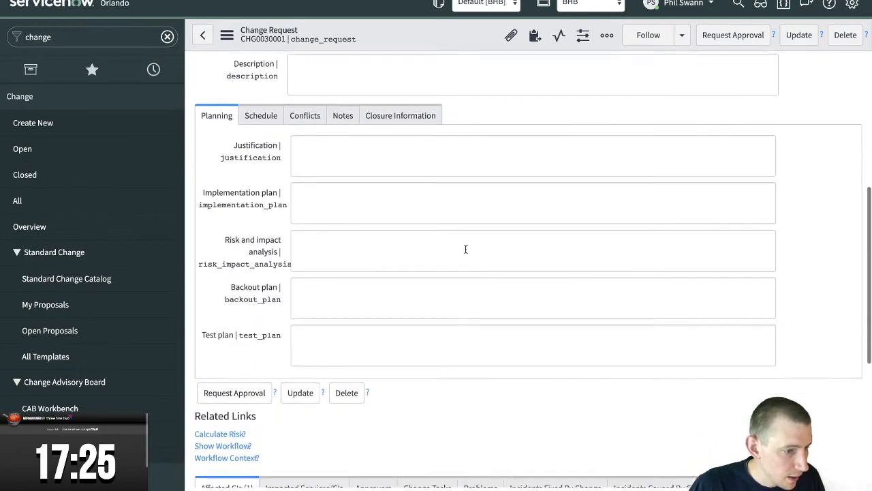
pyautogui.scroll(-2, 461, 275)
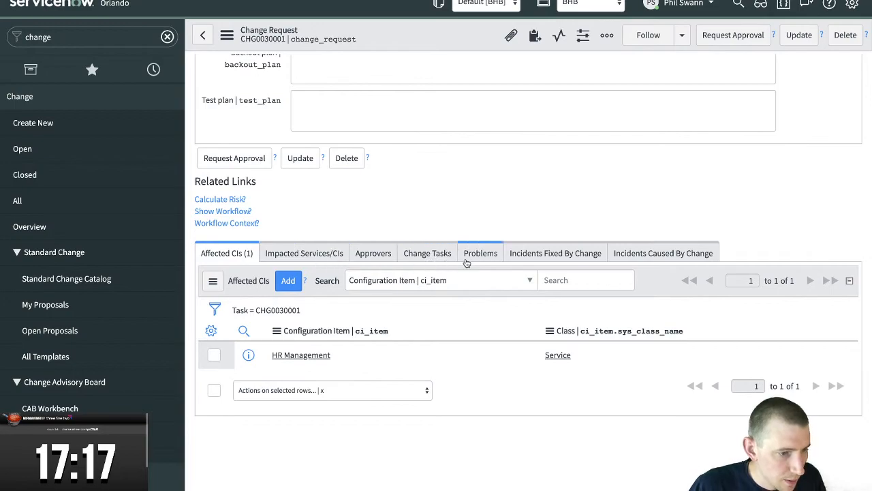
pyautogui.scroll(10, 385, 258)
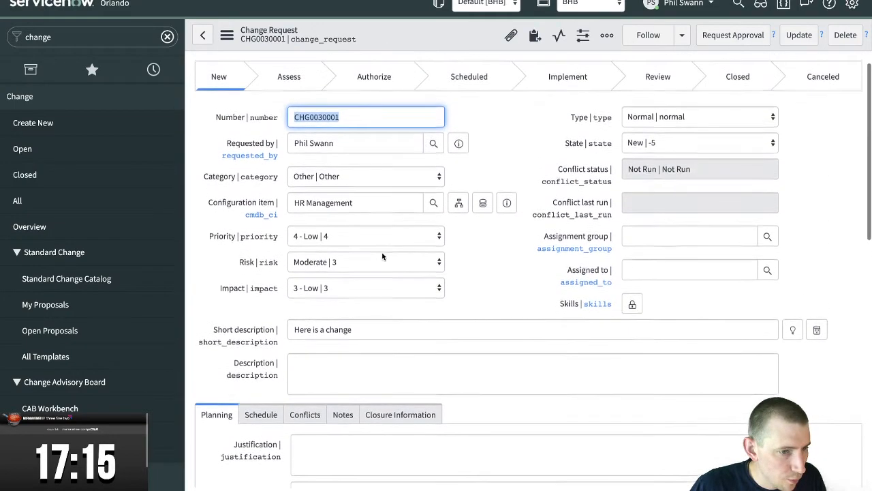
pyautogui.scroll(-2, 457, 285)
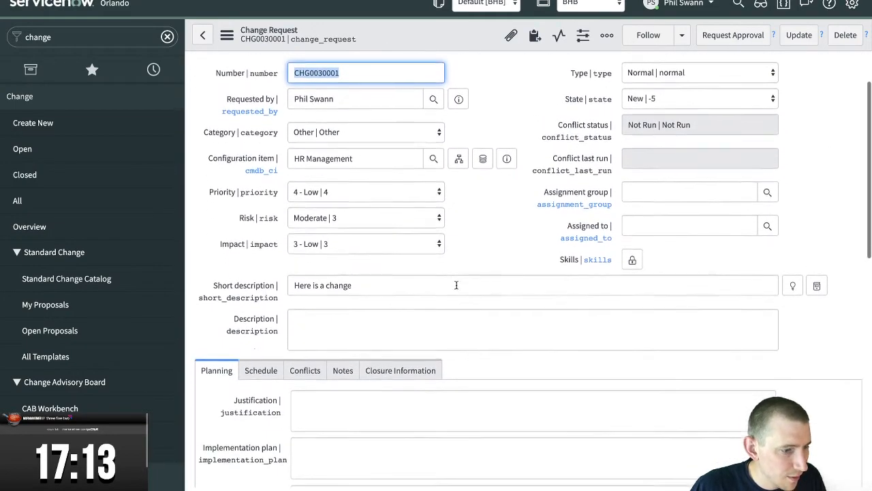
pyautogui.scroll(-4, 457, 285)
pyautogui.click(461, 331)
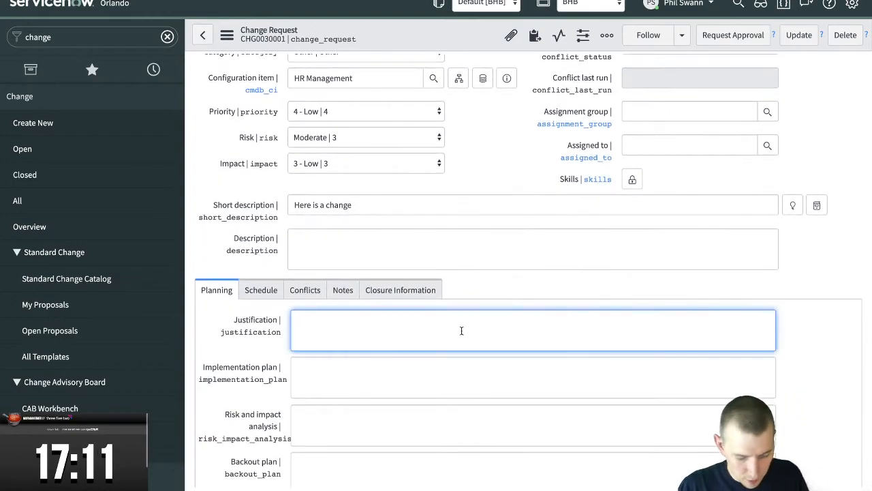
pyautogui.click(403, 233)
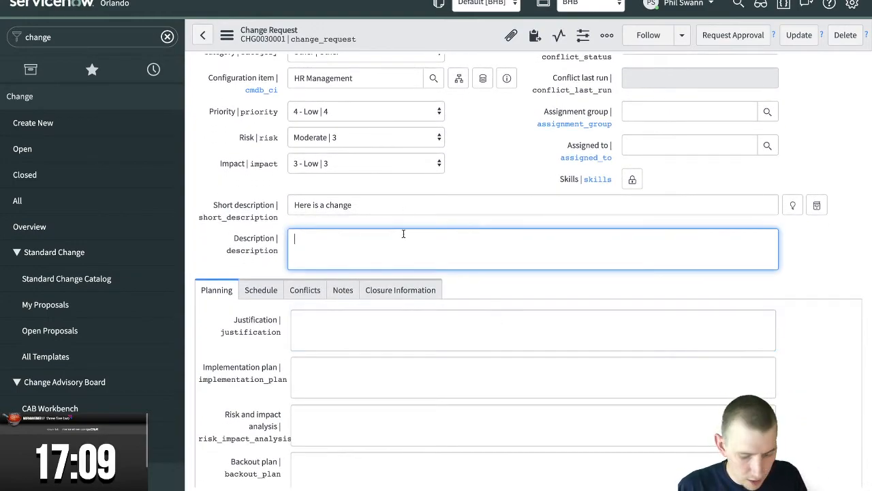
pyautogui.write('I want to updat')
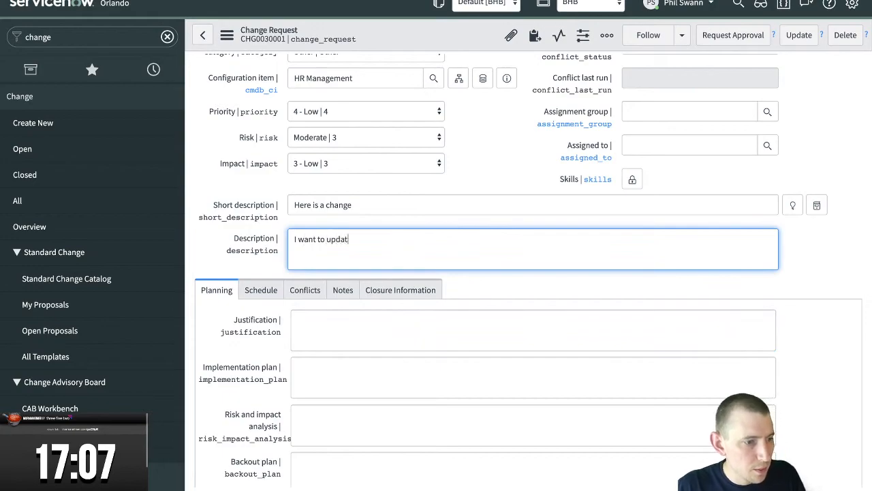
pyautogui.write('e the HR system')
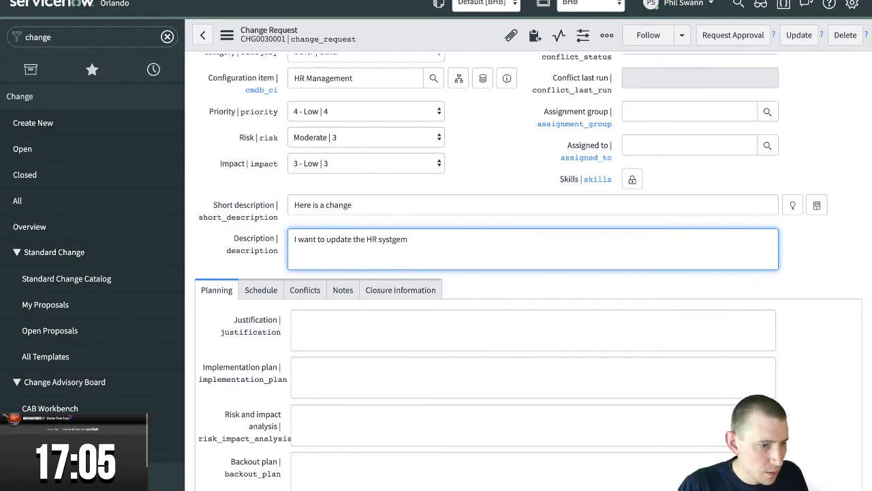
pyautogui.press('BackSpace')
pyautogui.press('BackSpace')
pyautogui.write('em')
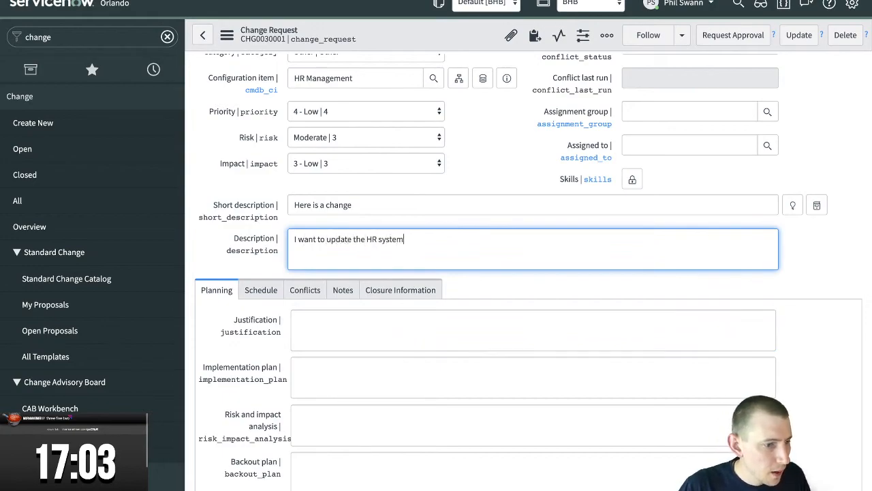
# Enter "Covid-19" as the justification in the change request's planning details
pyautogui.click(296, 317)
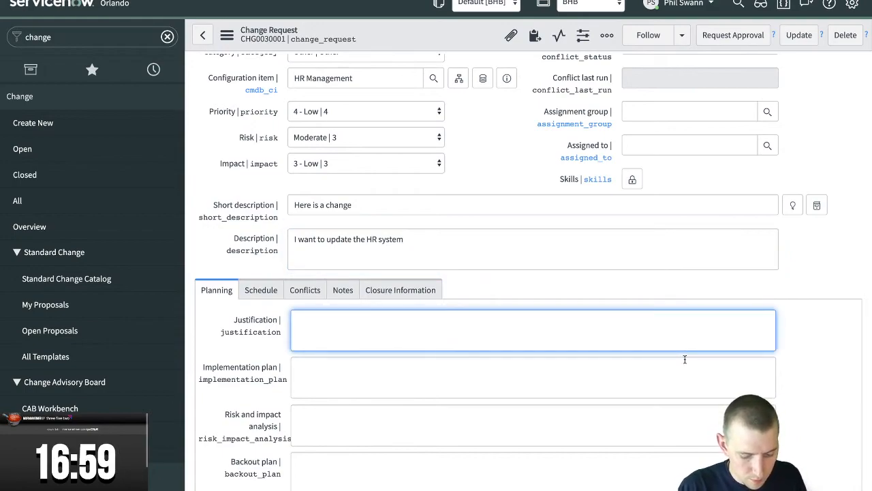
pyautogui.write('Cv')
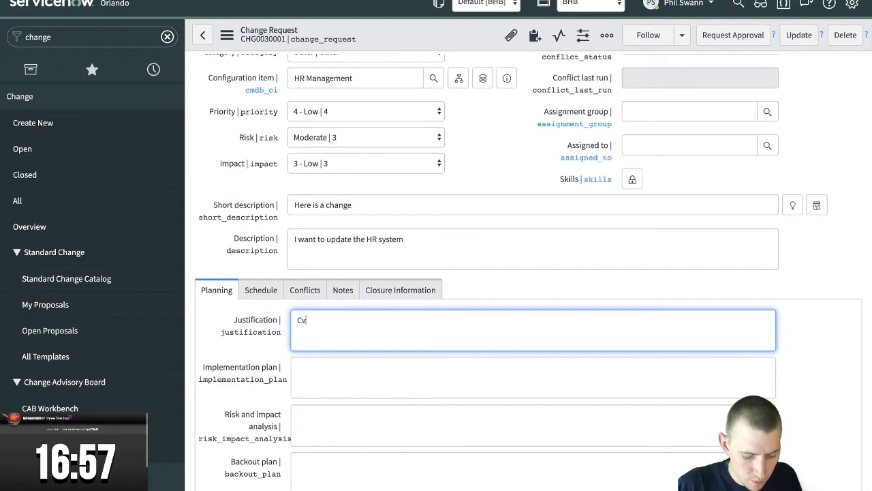
pyautogui.write('vid--')
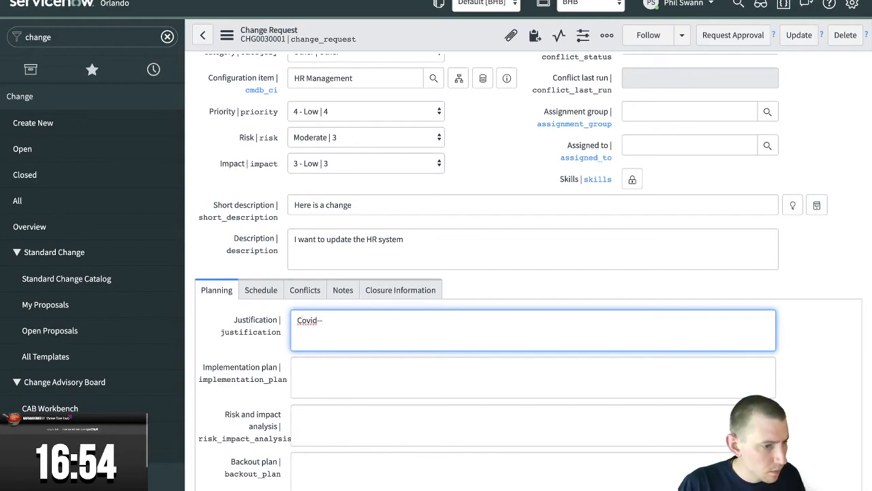
pyautogui.press('BackSpace')
pyautogui.write('19')
pyautogui.press('Tab')
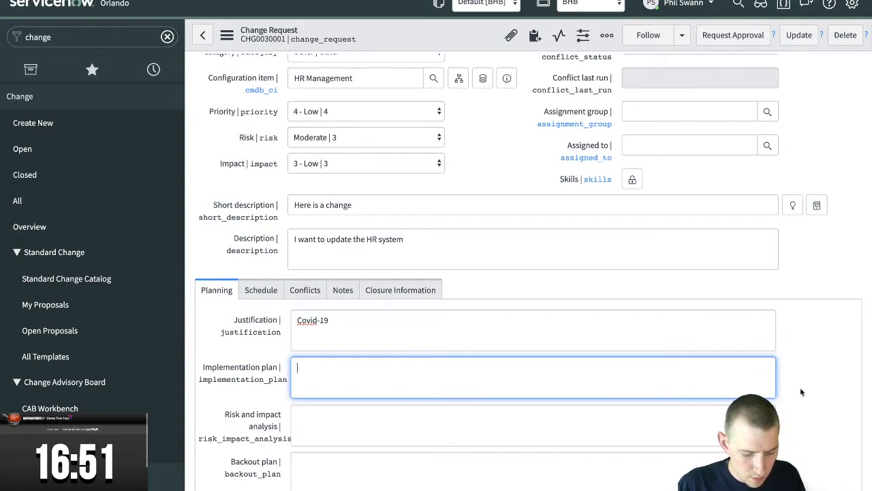
# Enter "update & test" as the implementation plan and "zero" as the risk and impact analysis
pyautogui.write('upd')
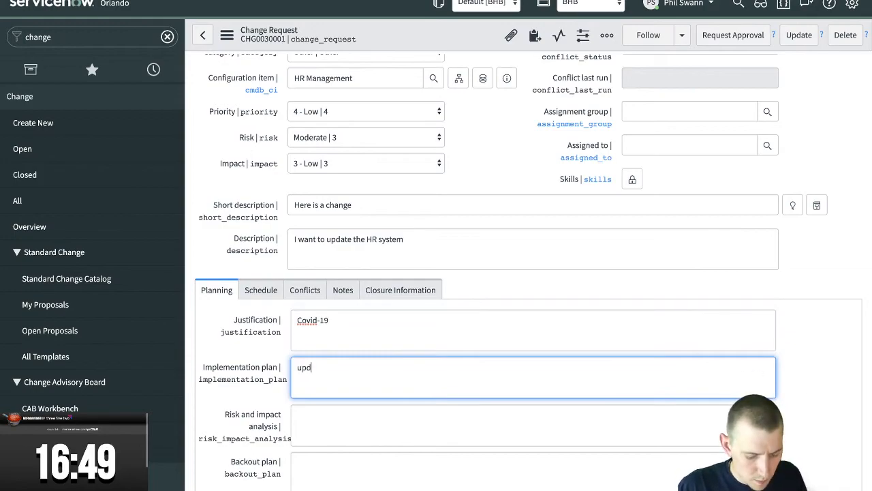
pyautogui.write('ate & test')
pyautogui.press('Tab')
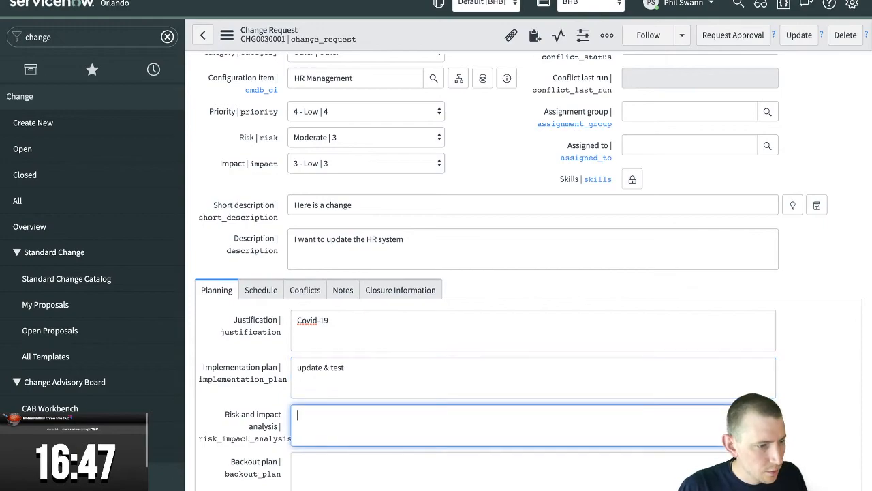
pyautogui.scroll(-1, 633, 380)
pyautogui.scroll(-3, 633, 380)
pyautogui.write('zero')
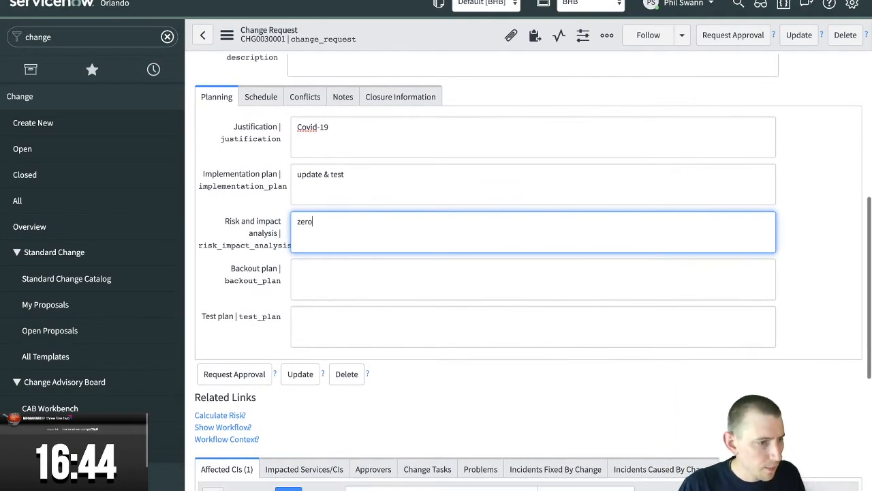
pyautogui.press('Tab')
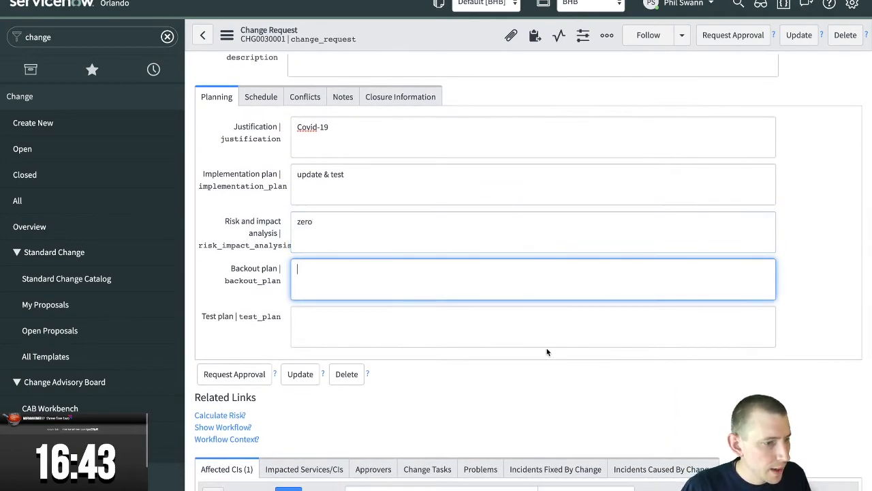
# Enter "rollback" as the backout plan and "make sure it works" as the test plan, and save the record
pyautogui.write('rollback')
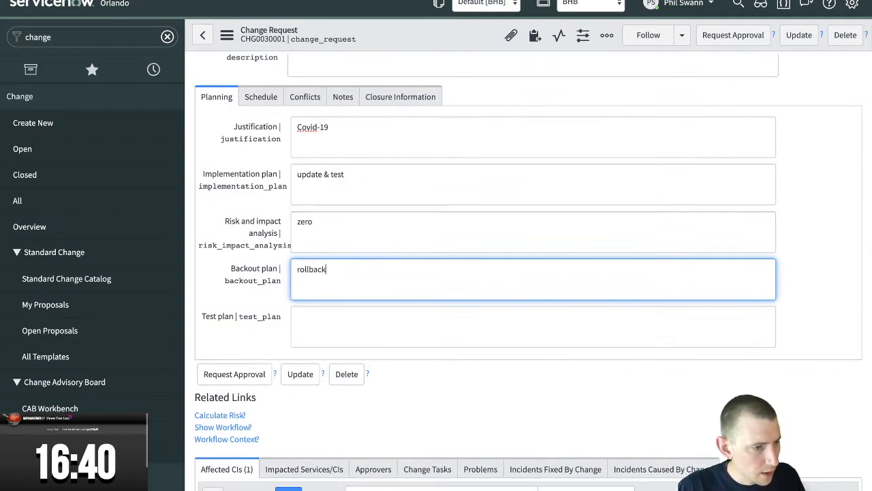
pyautogui.press('Tab')
pyautogui.write('make sure it works')
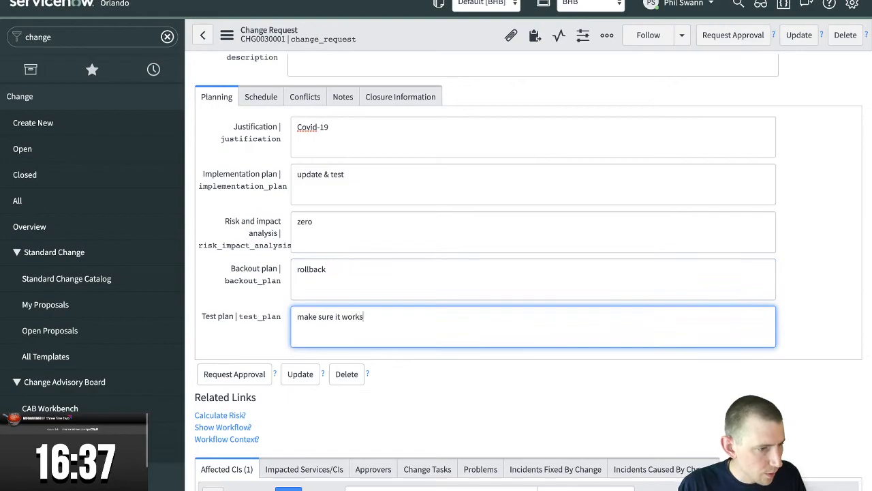
pyautogui.scroll(1, 469, 236)
pyautogui.scroll(4, 469, 236)
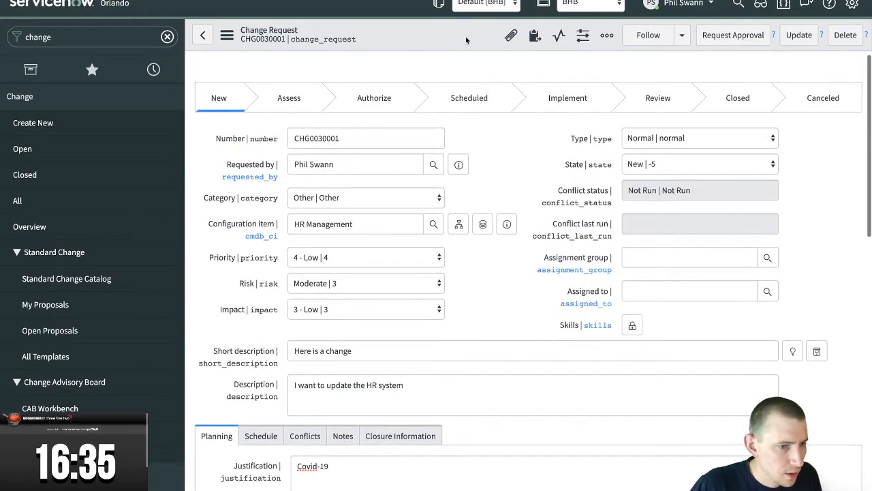
pyautogui.rightClick(466, 32)
pyautogui.click(490, 43)
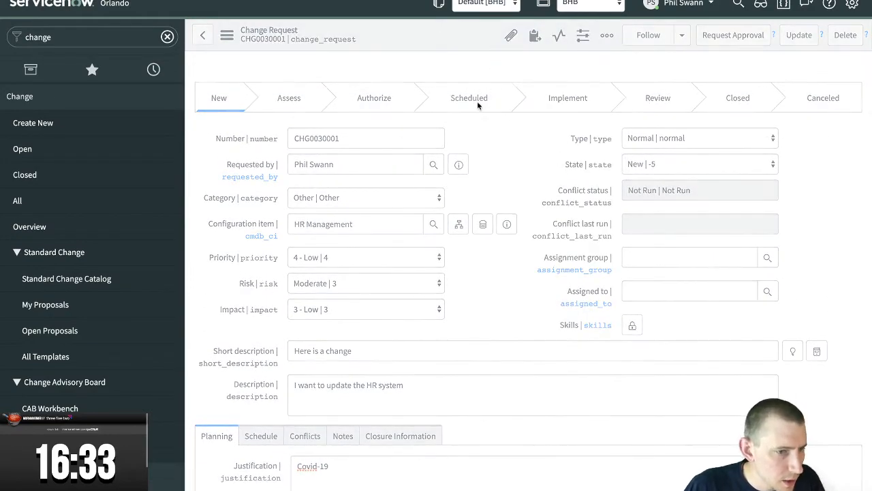
# Request approval for the change request with Change Management as its assignment group
pyautogui.click(740, 36)
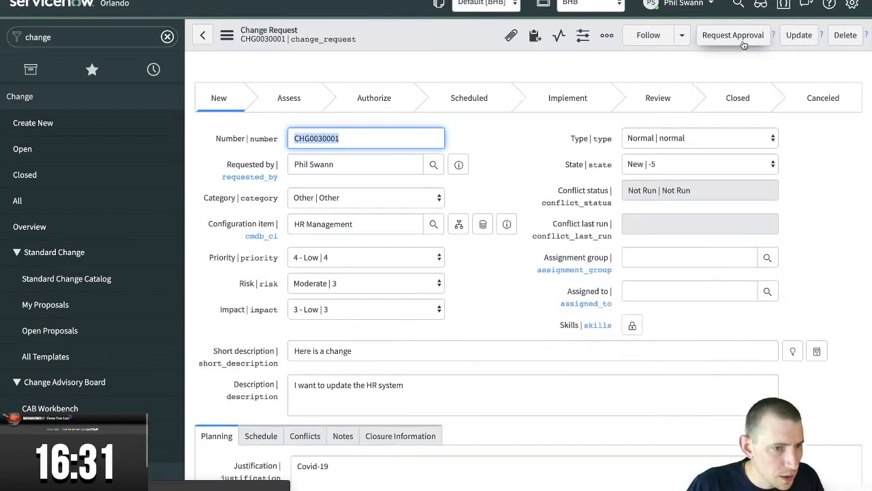
pyautogui.scroll(-1, 683, 191)
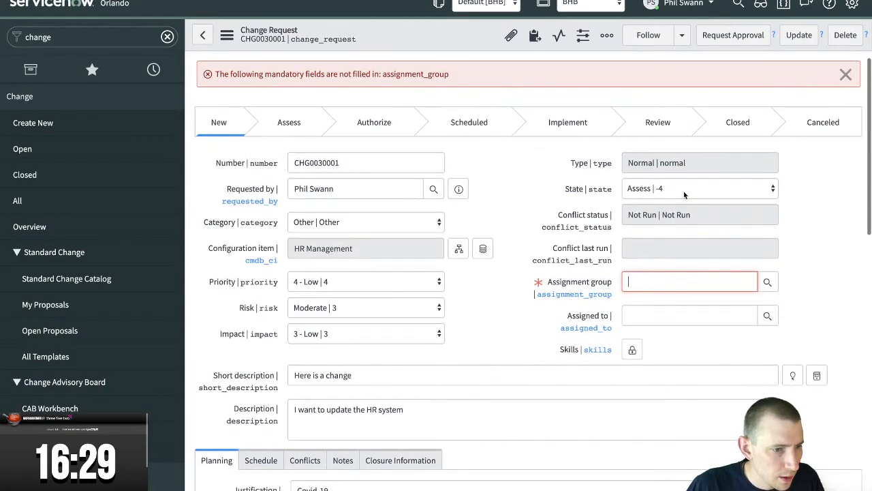
pyautogui.write('**')
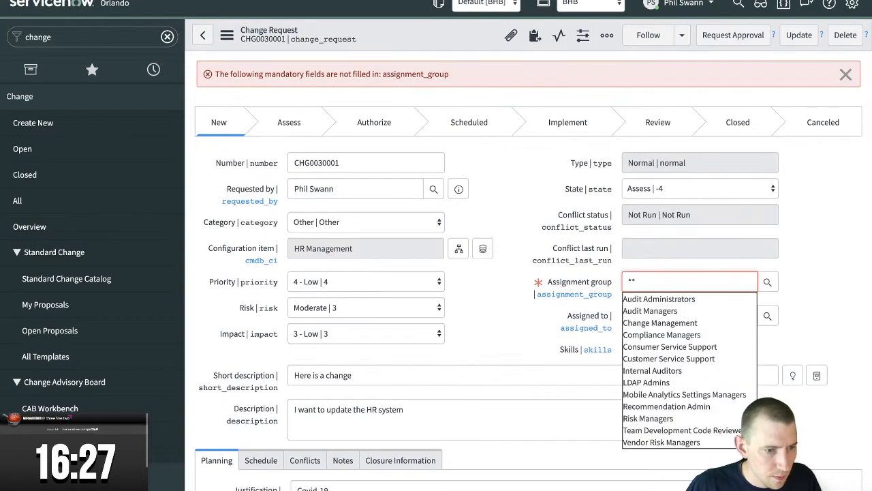
pyautogui.click(660, 323)
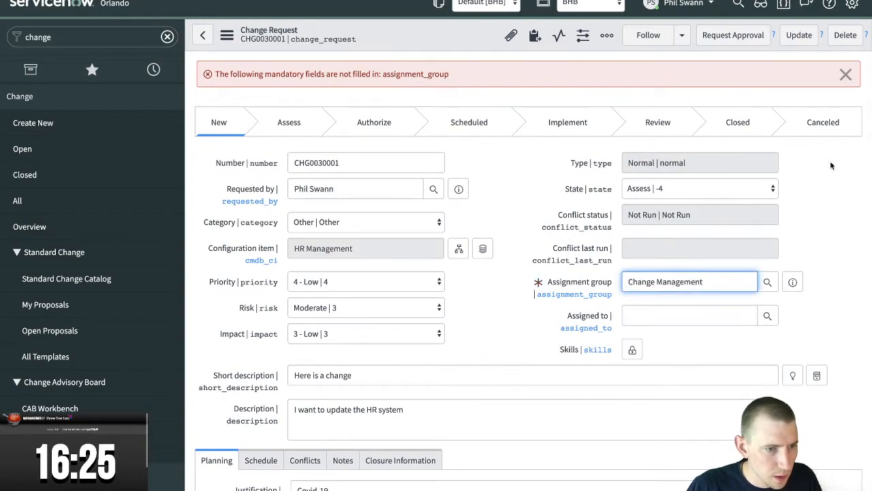
pyautogui.click(732, 41)
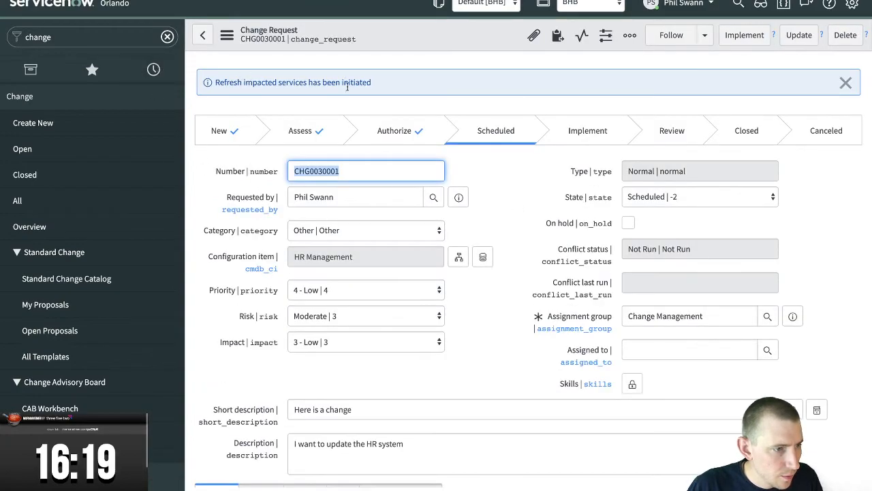
# Examine the change request's approvers and its conflict detection details
pyautogui.scroll(-10, 481, 119)
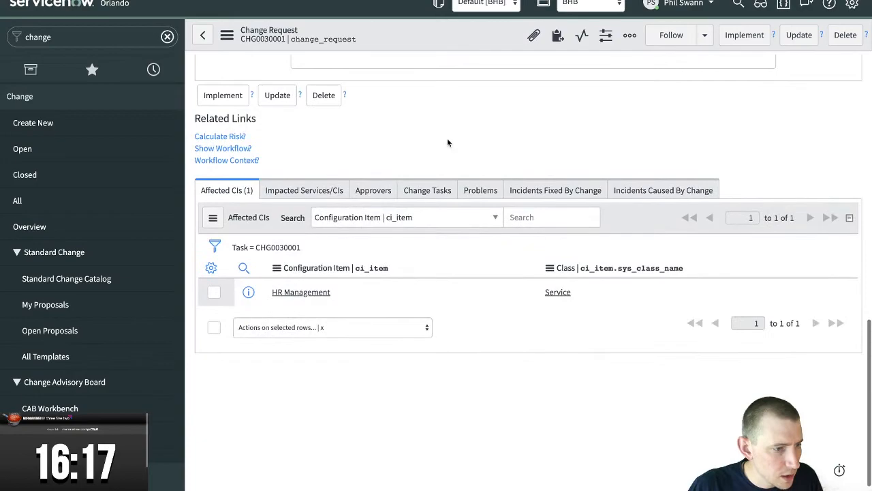
pyautogui.click(380, 192)
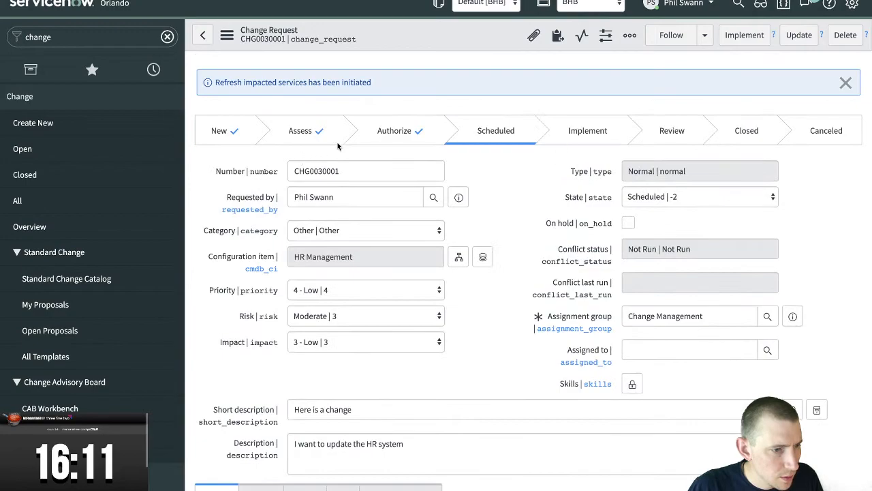
pyautogui.scroll(-4, 619, 124)
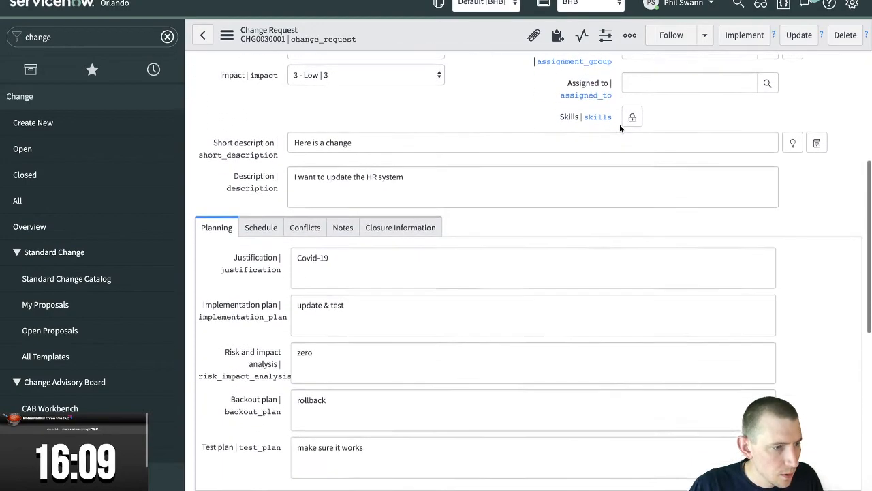
pyautogui.scroll(4, 619, 124)
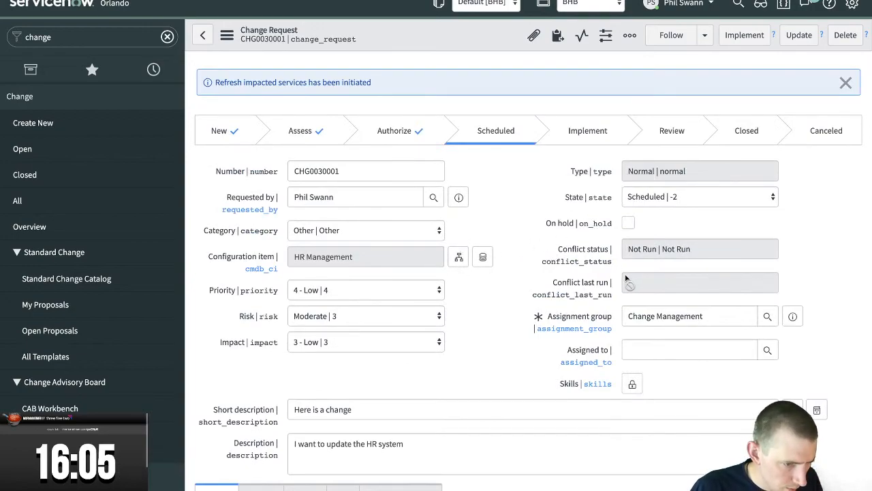
pyautogui.scroll(-5, 626, 278)
pyautogui.click(300, 215)
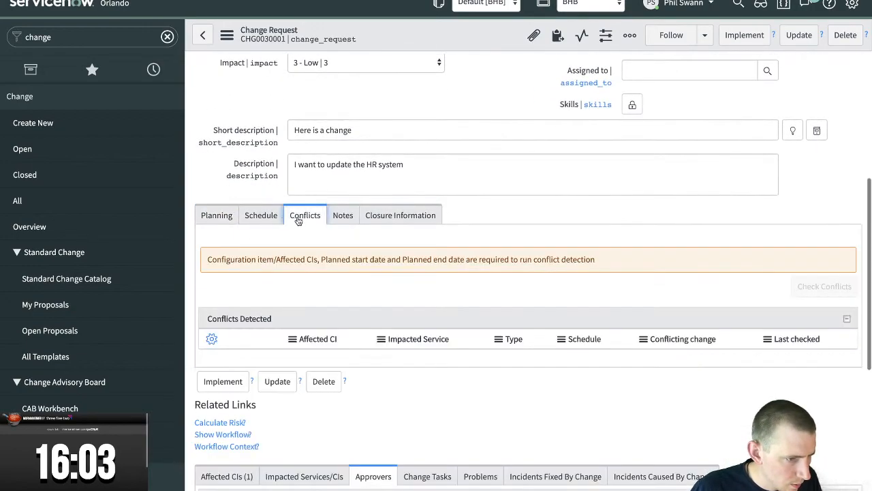
# Review the change request's schedule and planning details, and inspect the Requested approval activity in its workflow
pyautogui.click(270, 217)
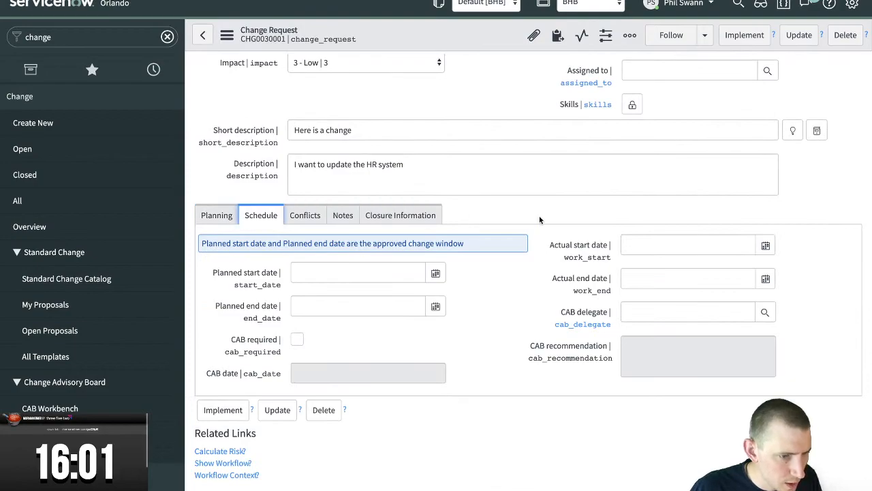
pyautogui.click(218, 216)
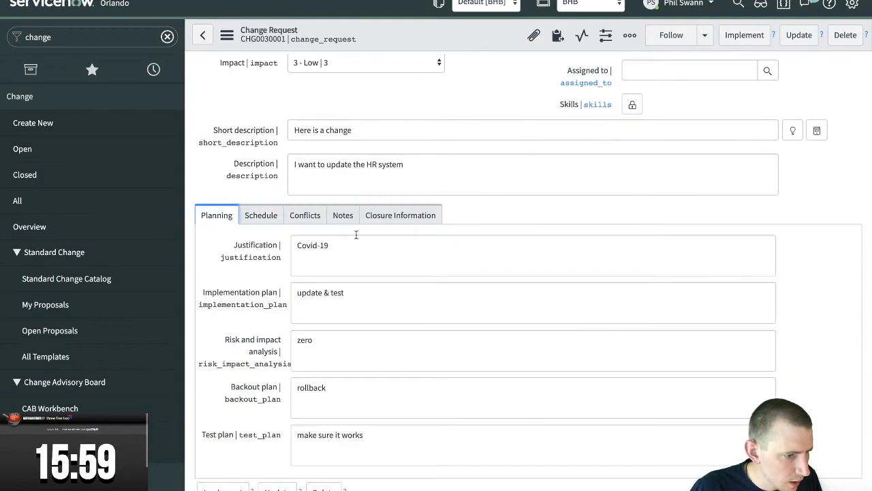
pyautogui.scroll(-5, 355, 233)
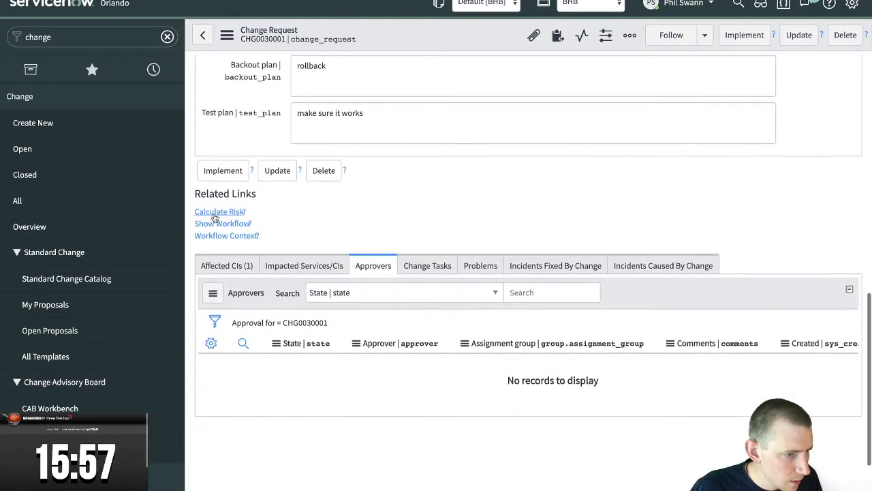
pyautogui.click(220, 222)
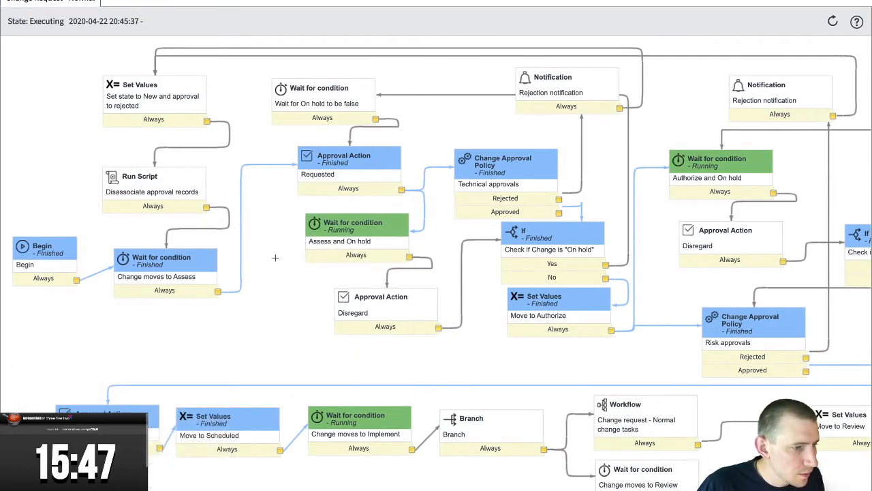
pyautogui.moveTo(310, 196)
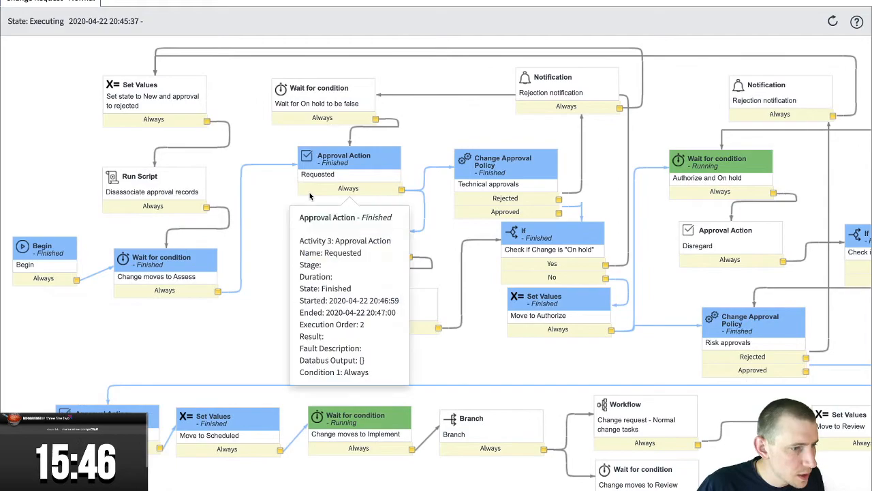
pyautogui.click(380, 162)
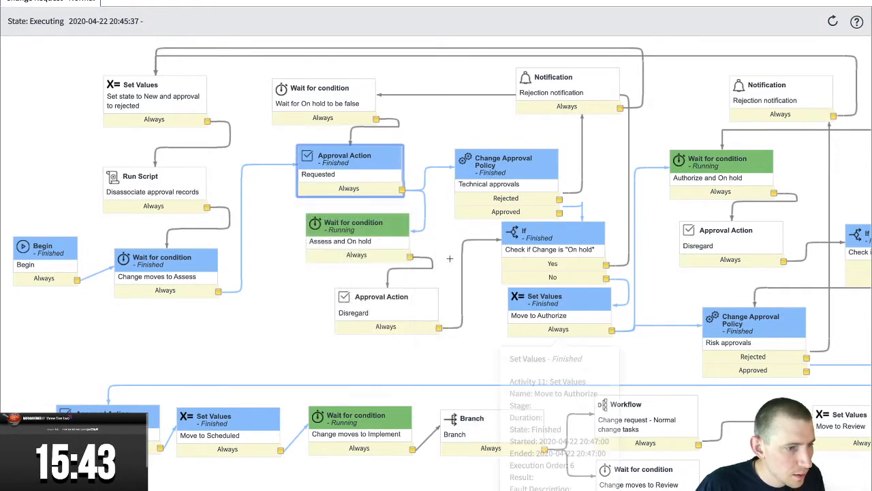
pyautogui.rightClick(335, 173)
pyautogui.press('Escape')
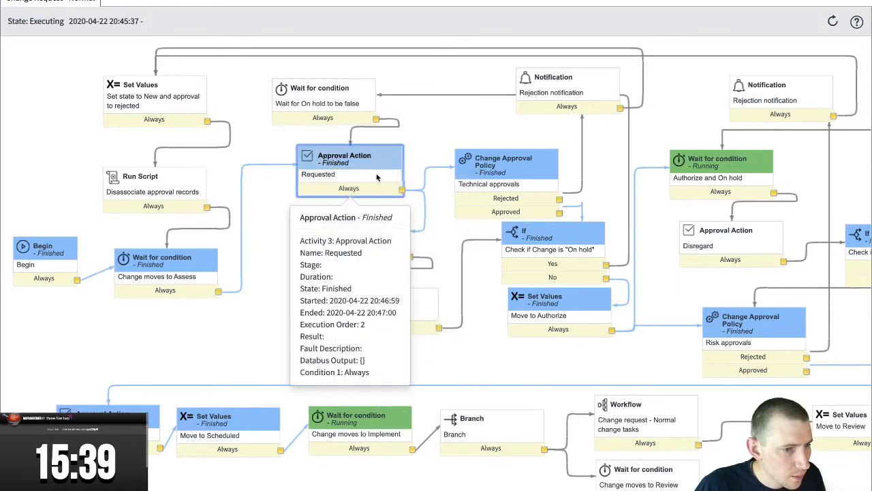
pyautogui.hotkey('ctrl', 'w')
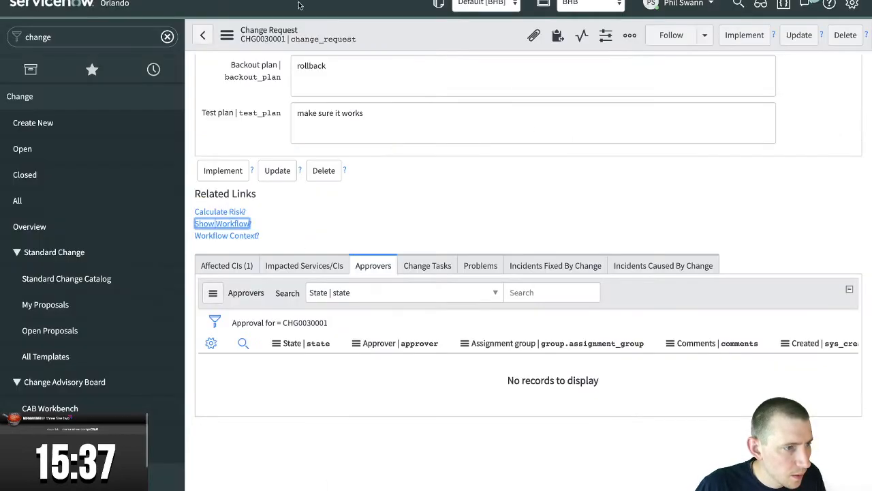
# Check the change request's configuration item and open the list of control objectives
pyautogui.scroll(10, 487, 224)
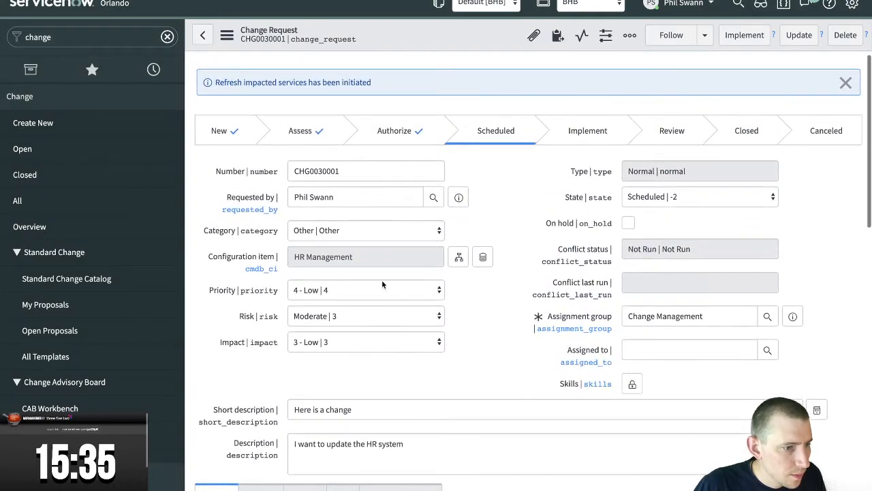
pyautogui.moveTo(293, 257); pyautogui.dragTo(438, 270)
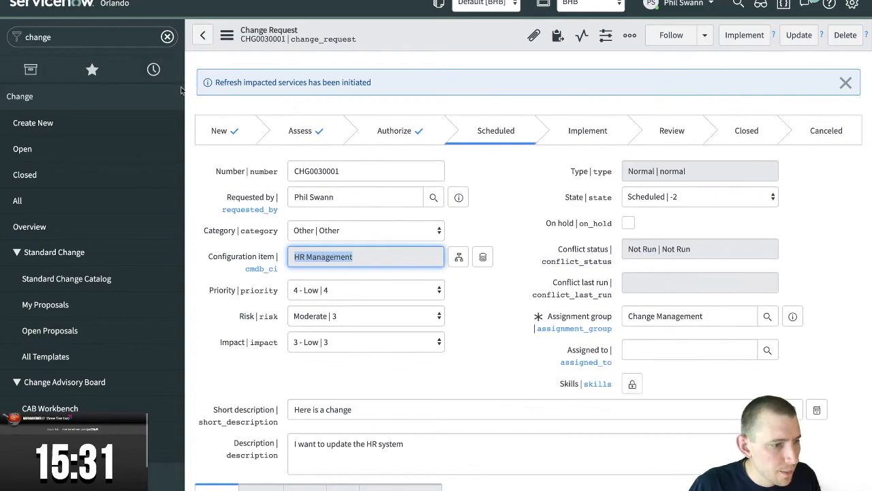
pyautogui.click(86, 36)
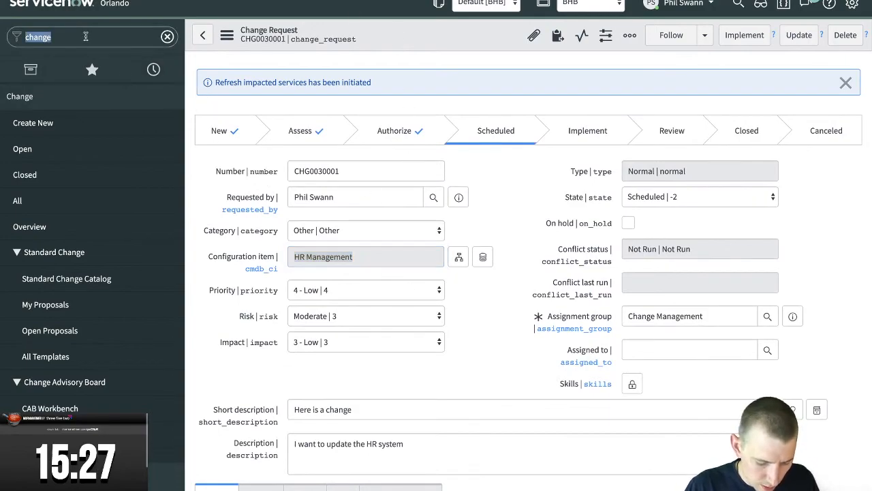
pyautogui.write('control objec')
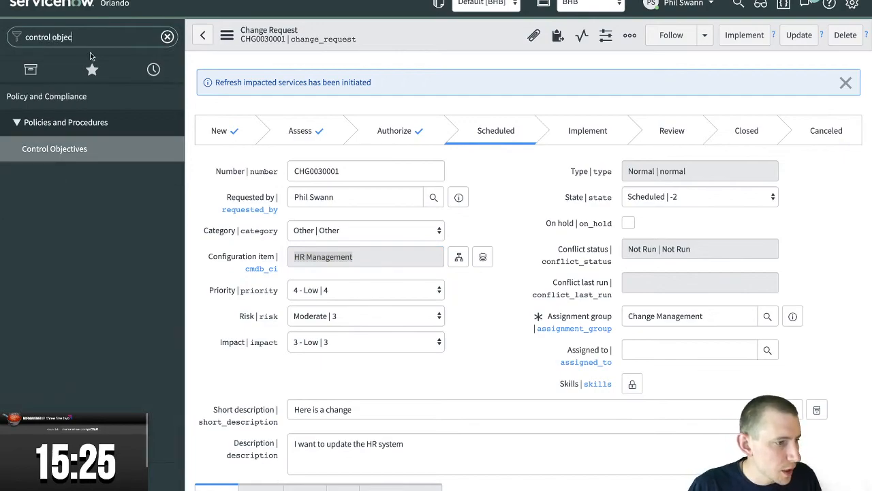
pyautogui.click(170, 147)
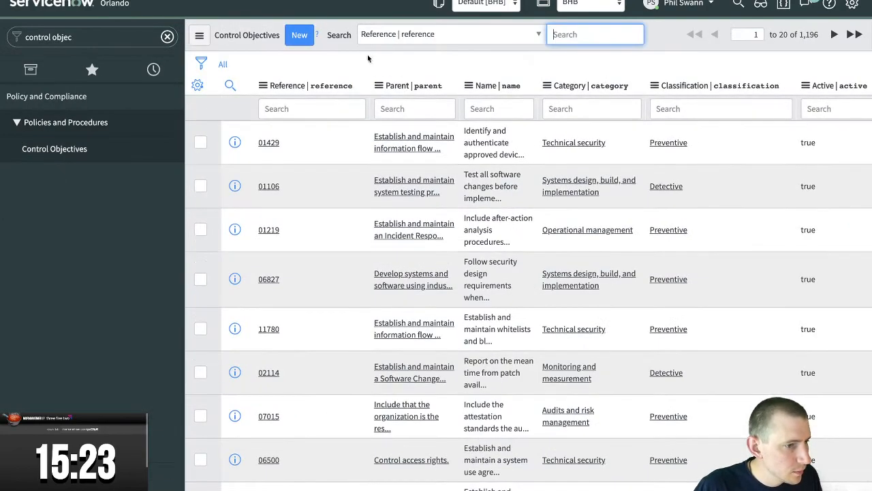
pyautogui.click(297, 36)
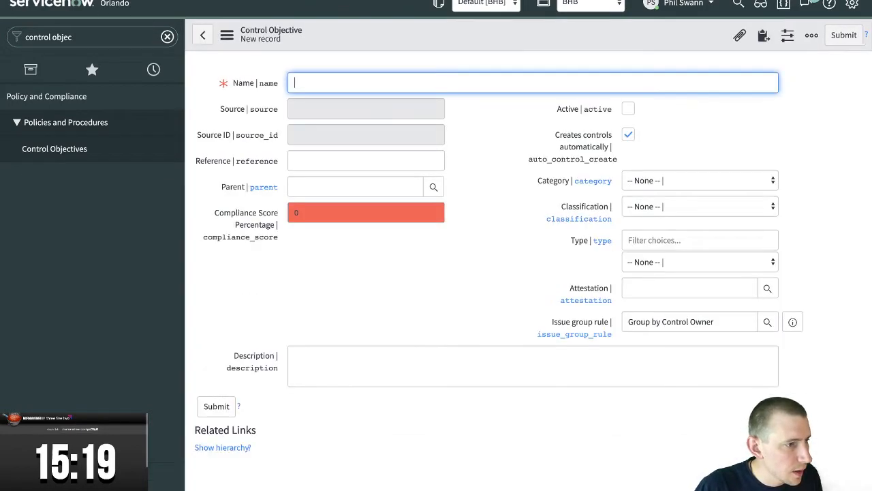
pyautogui.press('super+[')
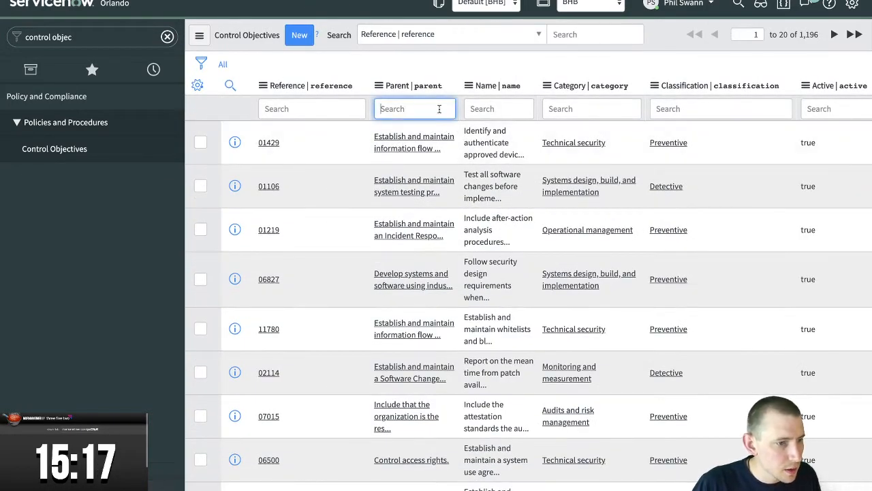
# Filter the control objectives to those whose name contains "change"
pyautogui.click(499, 108)
pyautogui.write('*change')
pyautogui.press('Return')
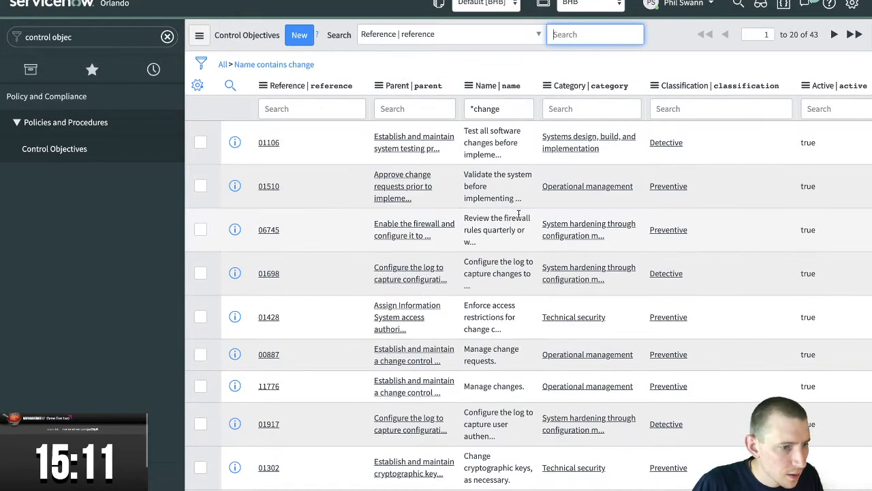
# Add a second filter condition so the control objective's name must also contain "approv"
pyautogui.click(209, 67)
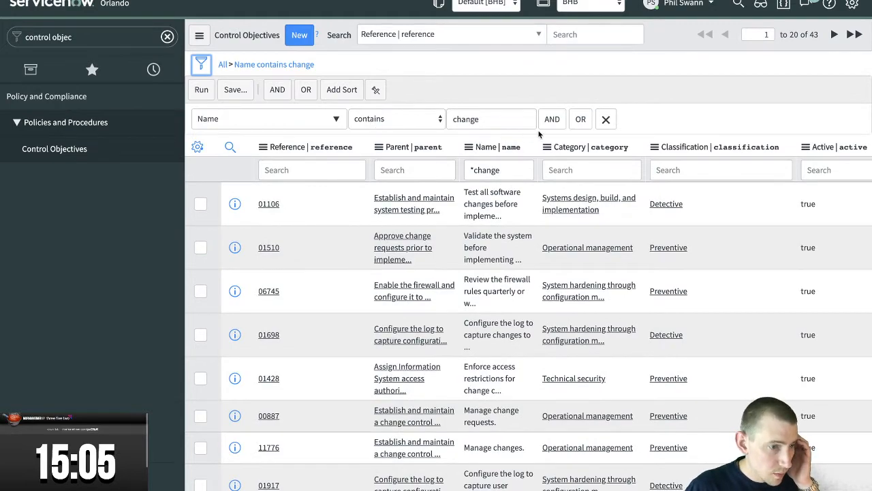
pyautogui.click(552, 119)
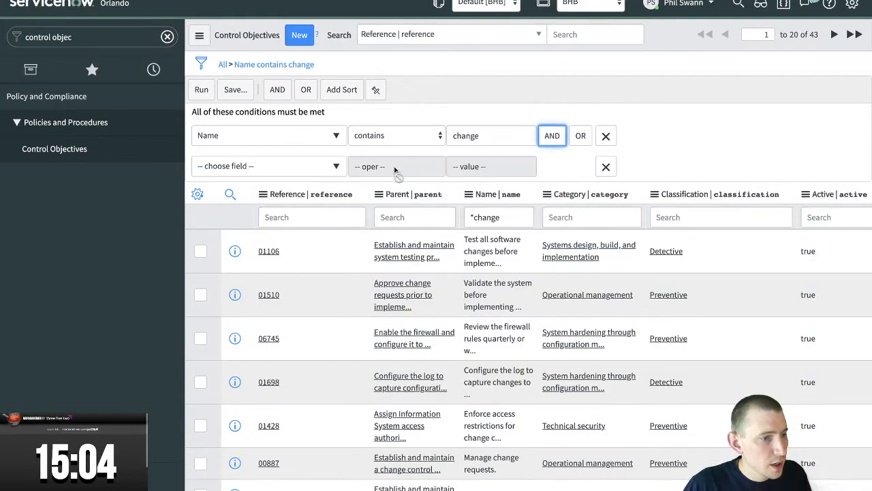
pyautogui.click(291, 170)
pyautogui.write('name')
pyautogui.press('Return')
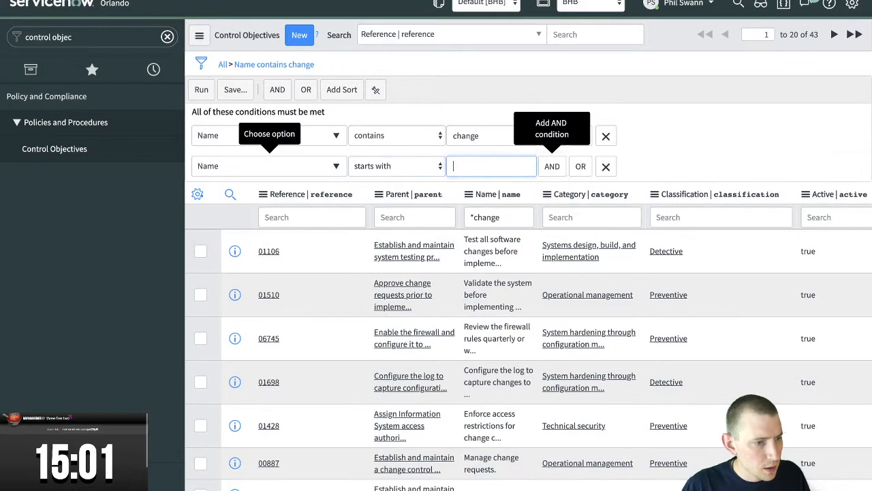
pyautogui.hotkey('shift', 'Tab')
pyautogui.press('c')
pyautogui.press('Tab')
pyautogui.write('appr')
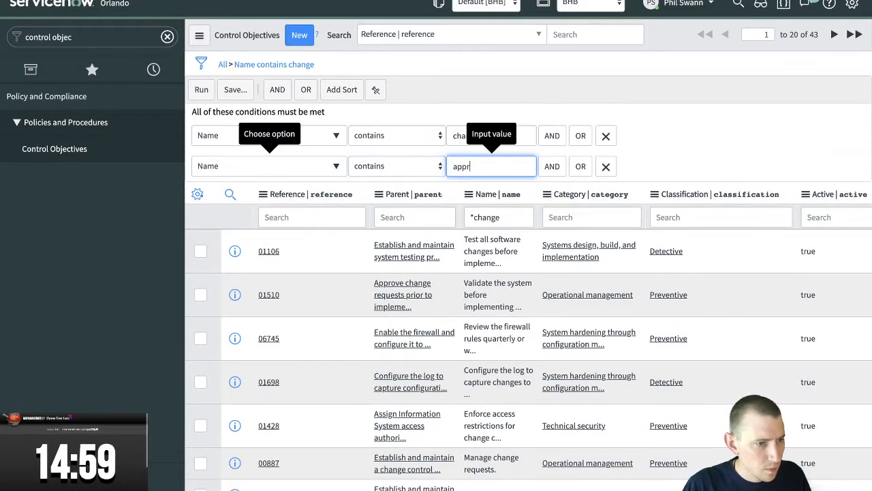
pyautogui.press('Return')
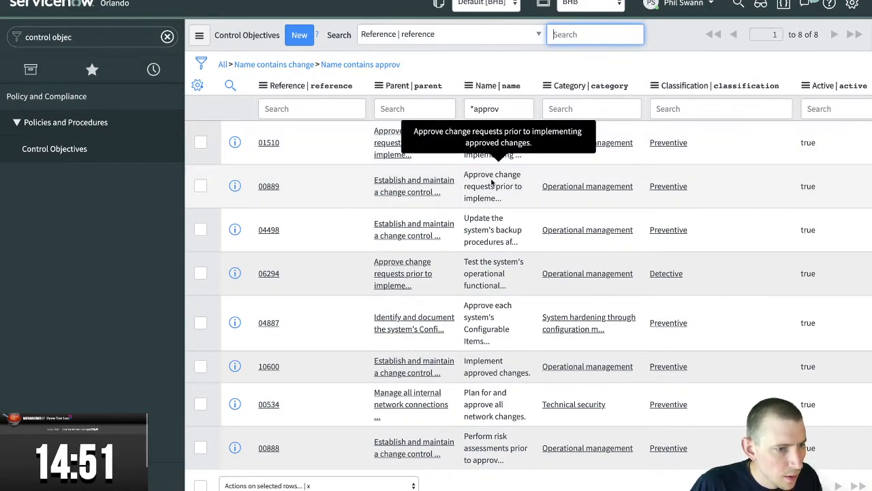
# Open the control objective "Approve change requests prior to implementing approved changes." and review its details and citations
pyautogui.click(271, 187)
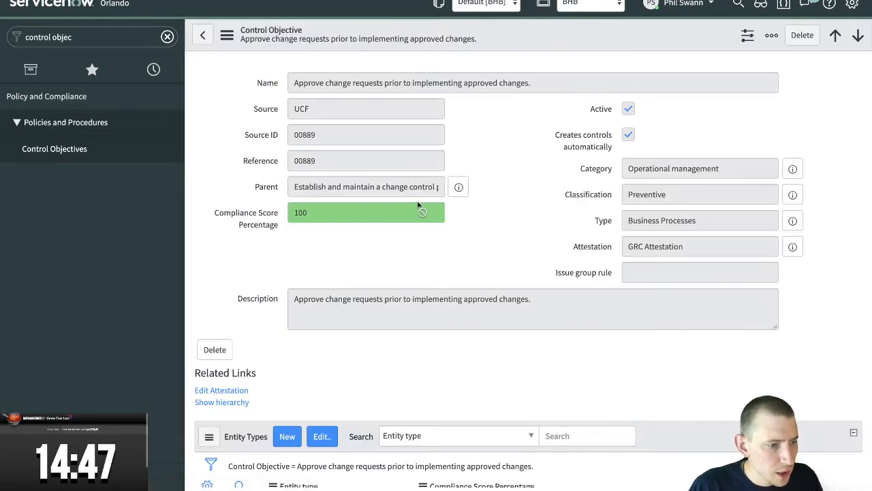
pyautogui.scroll(-1, 528, 243)
pyautogui.scroll(-3, 527, 242)
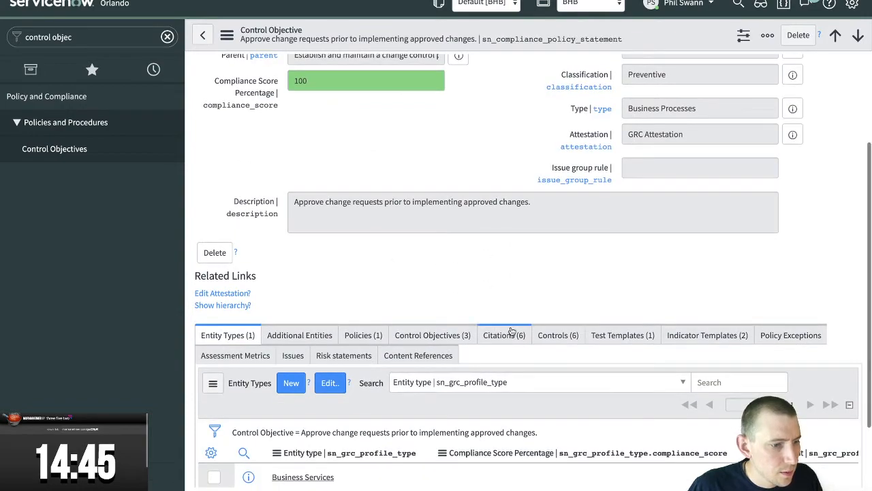
pyautogui.click(508, 333)
pyautogui.scroll(-3, 563, 314)
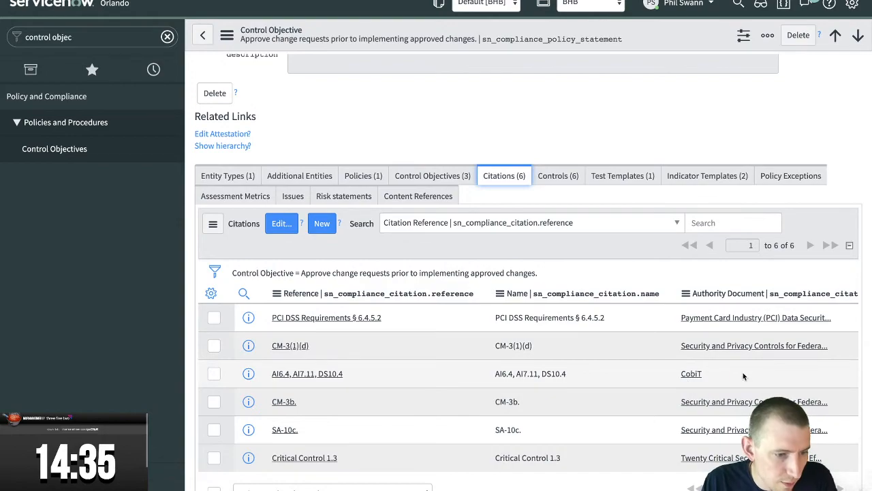
pyautogui.scroll(-1, 743, 376)
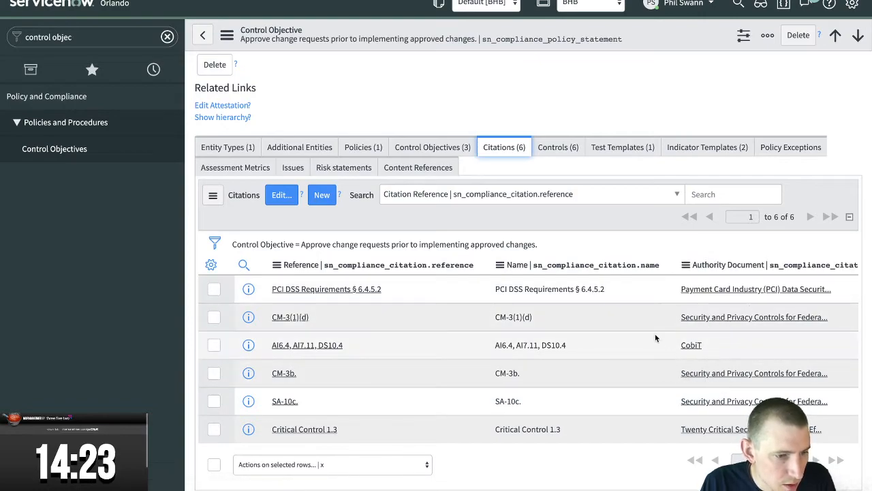
pyautogui.scroll(2, 655, 338)
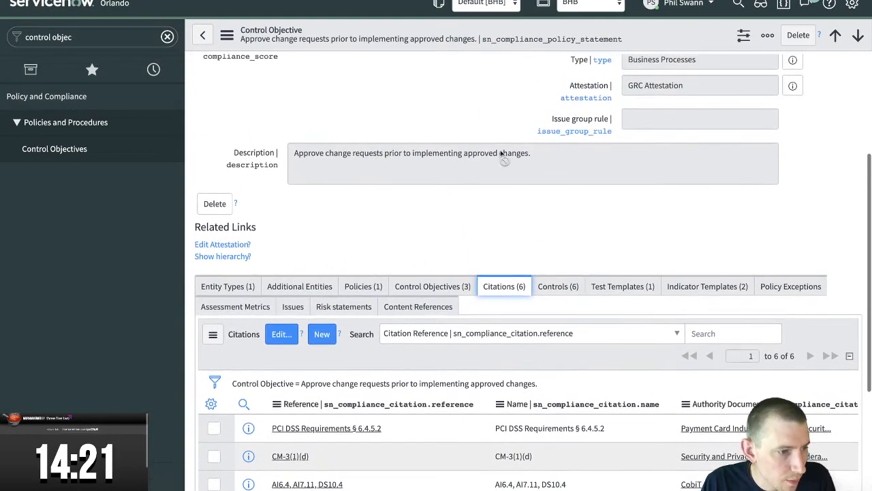
pyautogui.scroll(2, 501, 153)
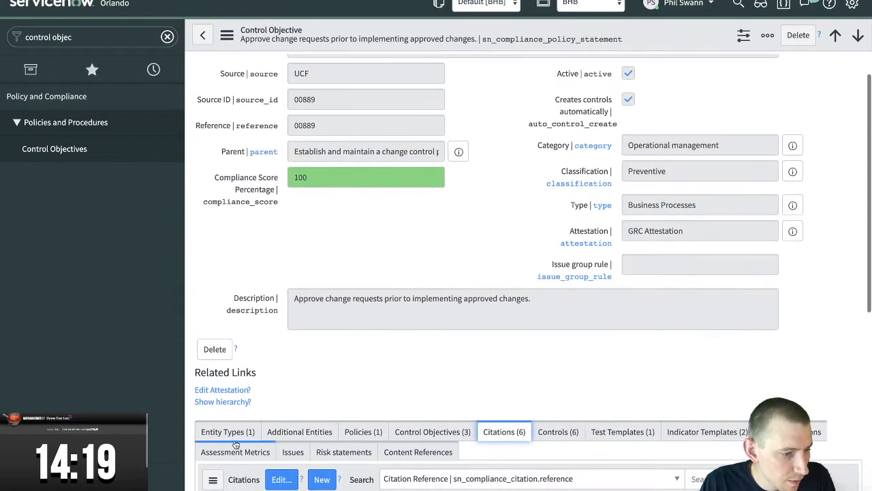
# Review the control objective's entity types and the controls created for its entities
pyautogui.click(237, 446)
pyautogui.click(228, 431)
pyautogui.scroll(-5, 394, 385)
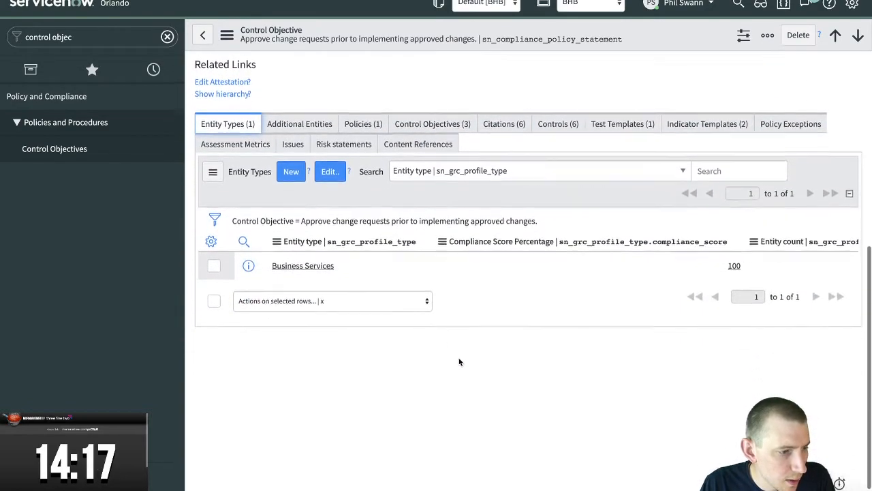
pyautogui.click(558, 121)
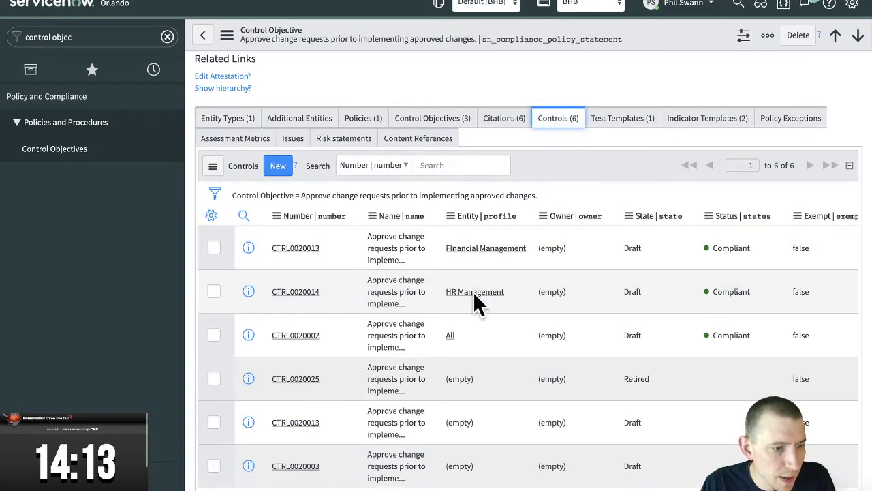
pyautogui.hscroll(1, 285, 302)
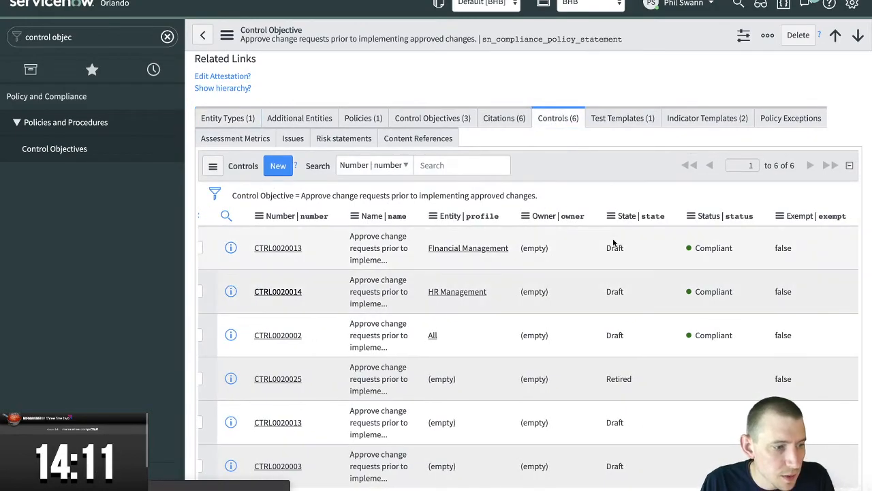
# Open the control for the HR Management entity, review its details, and show its indicators
pyautogui.click(278, 291)
pyautogui.scroll(-2, 552, 187)
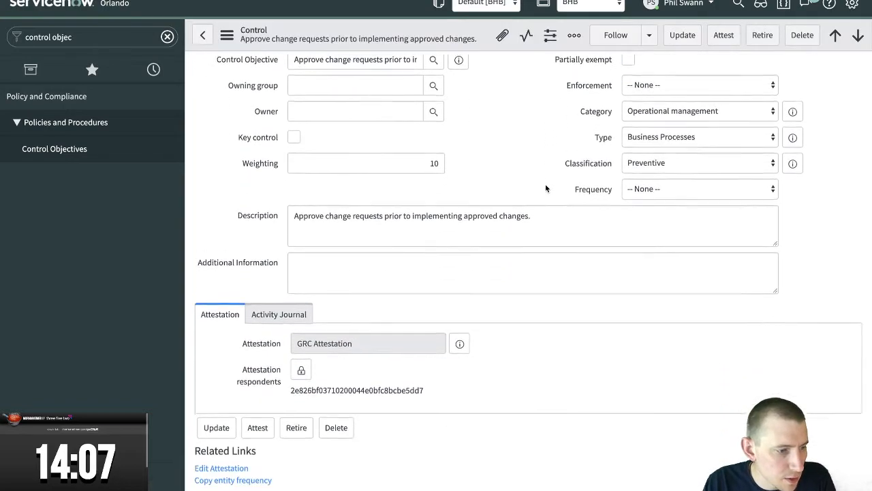
pyautogui.scroll(-1, 546, 189)
pyautogui.scroll(-1, 341, 249)
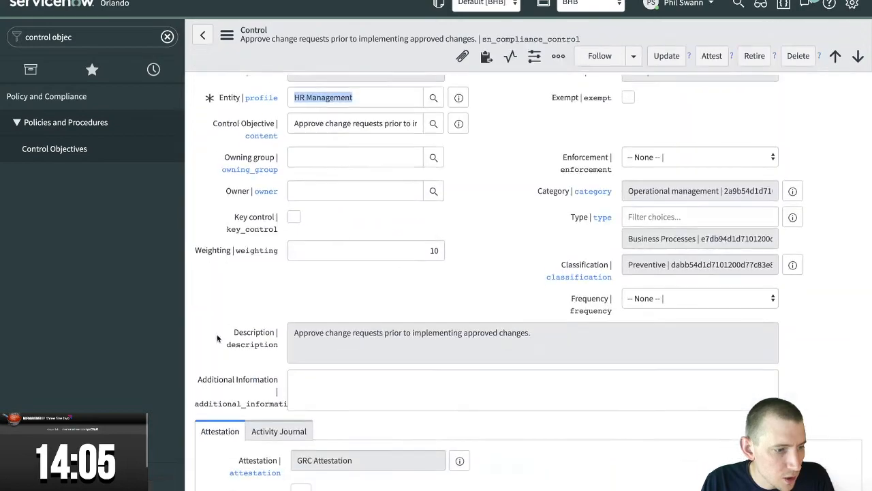
pyautogui.scroll(-4, 580, 343)
pyautogui.click(258, 383)
pyautogui.scroll(-2, 436, 355)
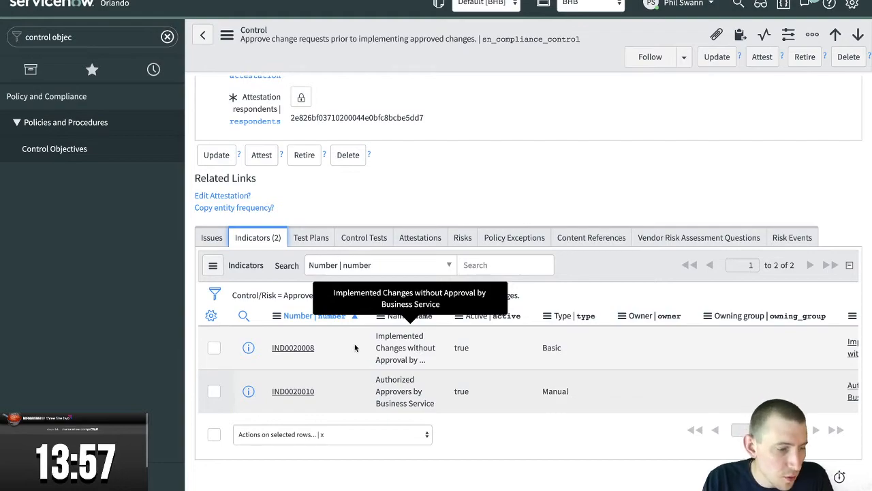
# Open the indicator "Implemented Changes without Approval by Business Service" and show its supporting data configuration
pyautogui.click(296, 349)
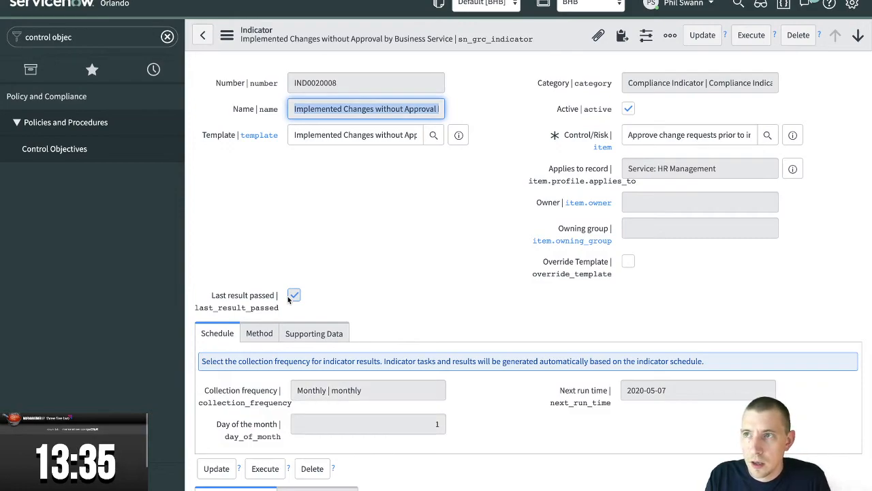
pyautogui.click(314, 334)
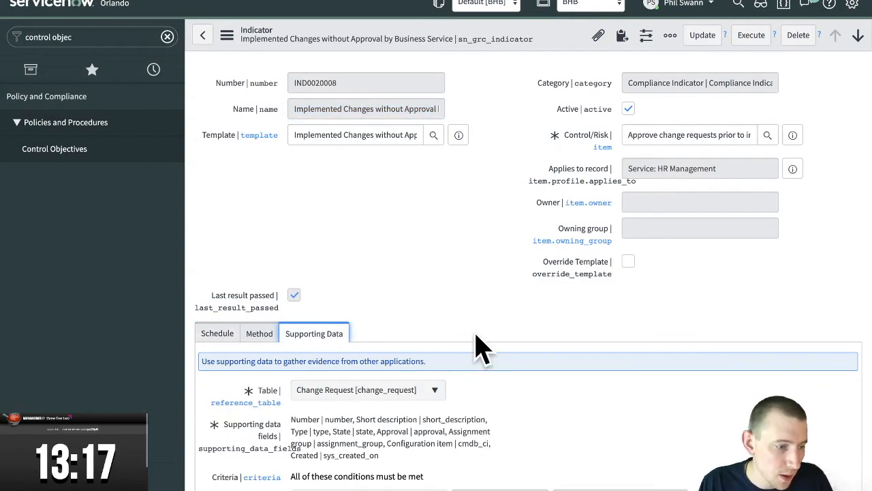
# Review the indicator's collection schedule and its supporting data criteria for change request type, state and approval
pyautogui.scroll(-1, 471, 336)
pyautogui.scroll(-3, 457, 355)
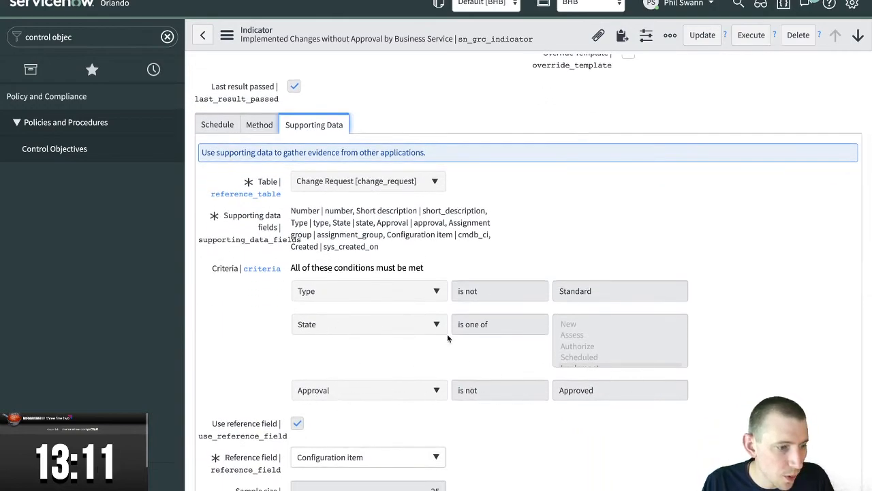
pyautogui.click(216, 124)
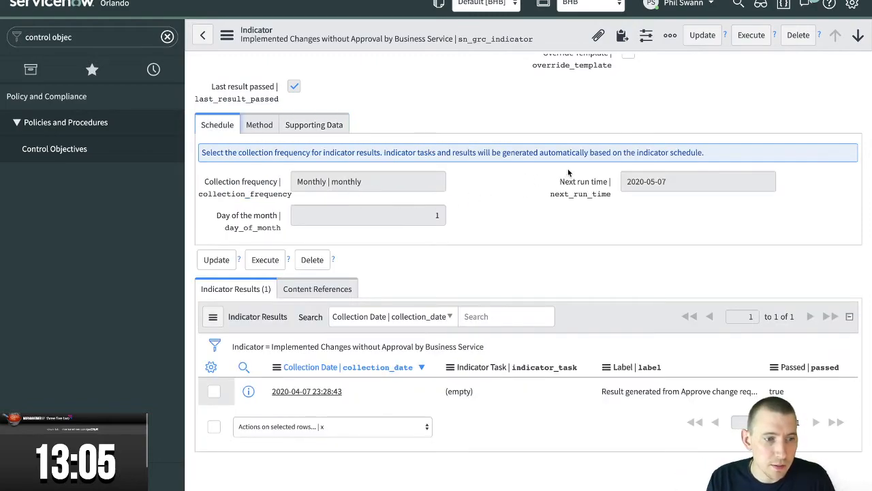
pyautogui.click(310, 126)
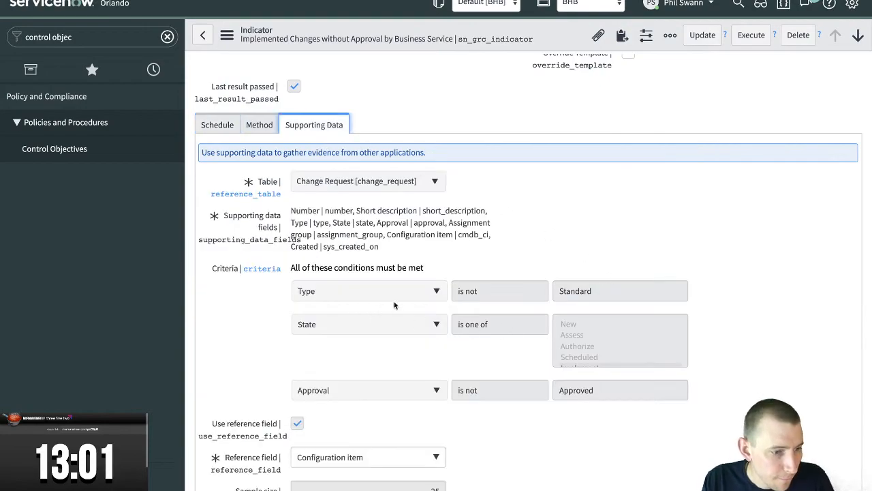
pyautogui.scroll(-1, 613, 344)
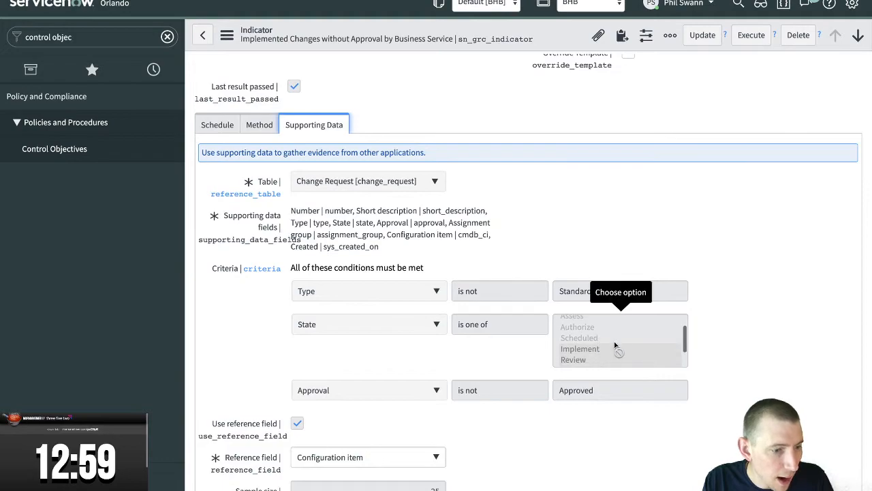
pyautogui.scroll(-1, 599, 346)
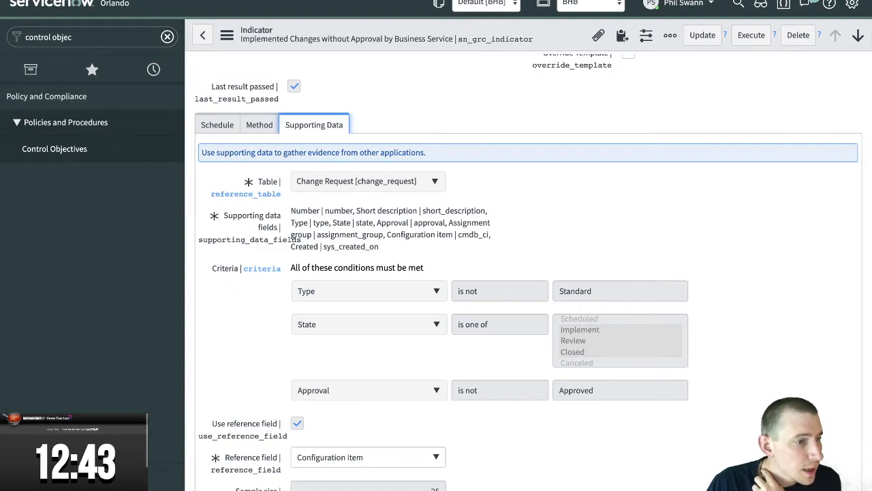
# Recheck the forum question, open the recently viewed change request "Here is a change", and review its details and schedule
pyautogui.click(487, 1)
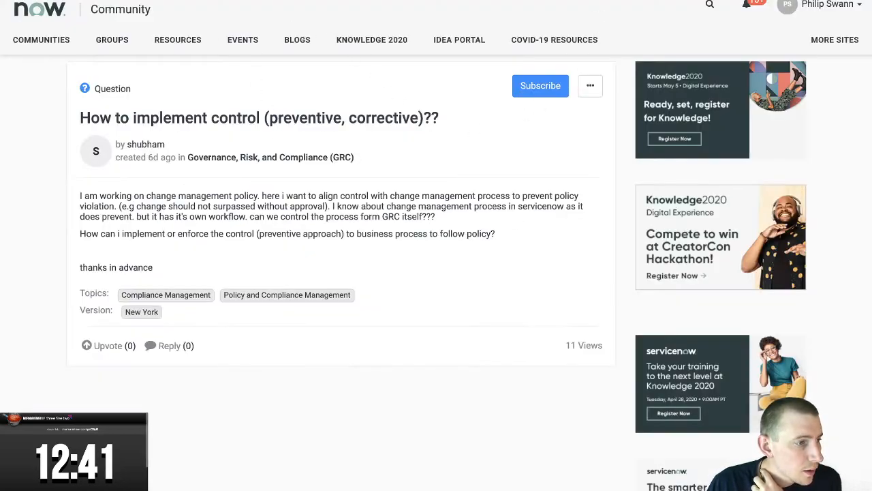
pyautogui.hotkey('ctrl', 'Tab')
pyautogui.click(152, 71)
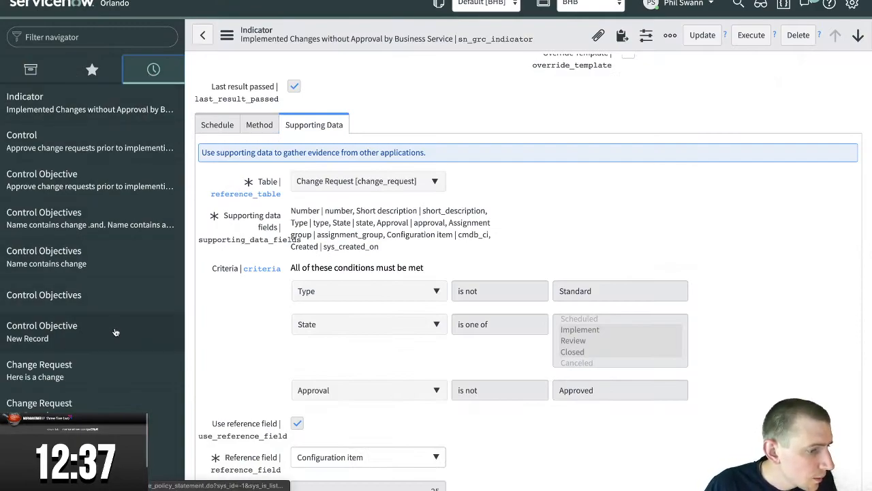
pyautogui.click(100, 370)
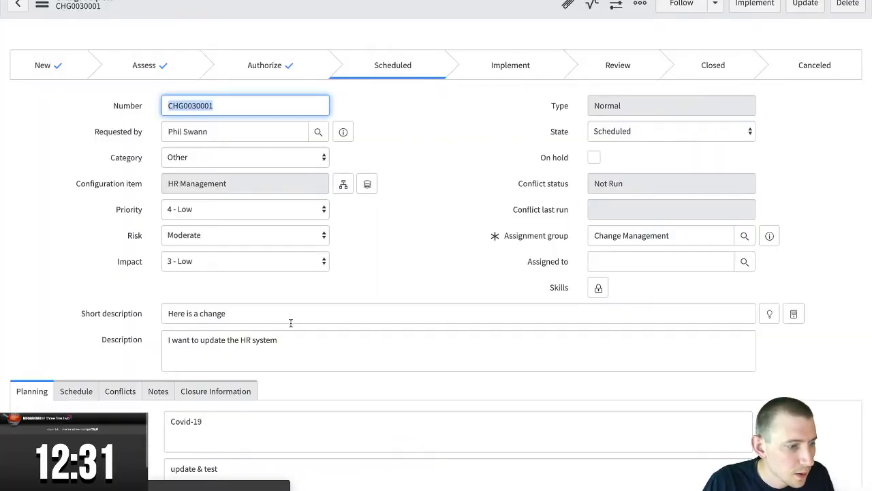
pyautogui.click(76, 383)
pyautogui.scroll(-2, 375, 272)
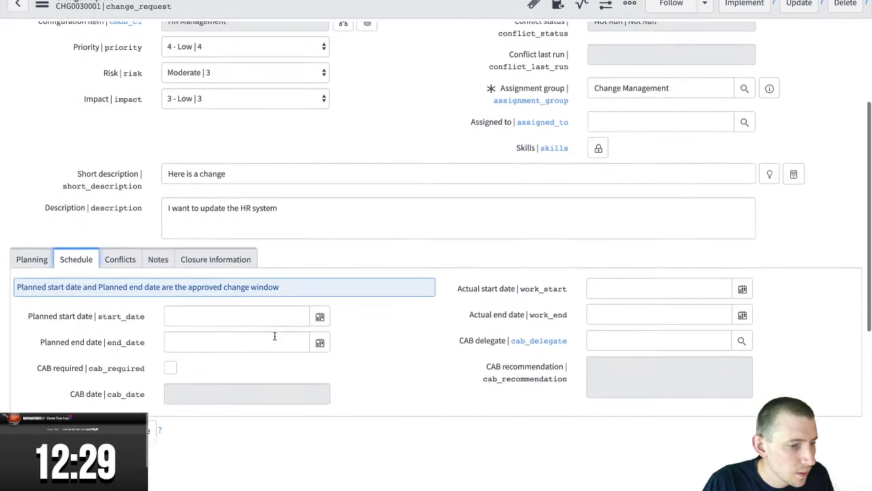
pyautogui.scroll(3, 298, 230)
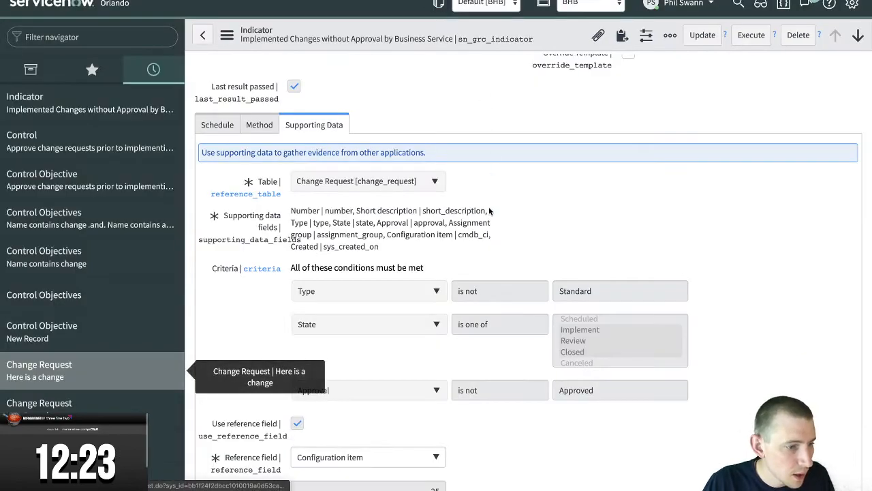
# Execute the indicator "Implemented Changes without Approval by Business Service" and review its supporting data criteria and method
pyautogui.click(761, 39)
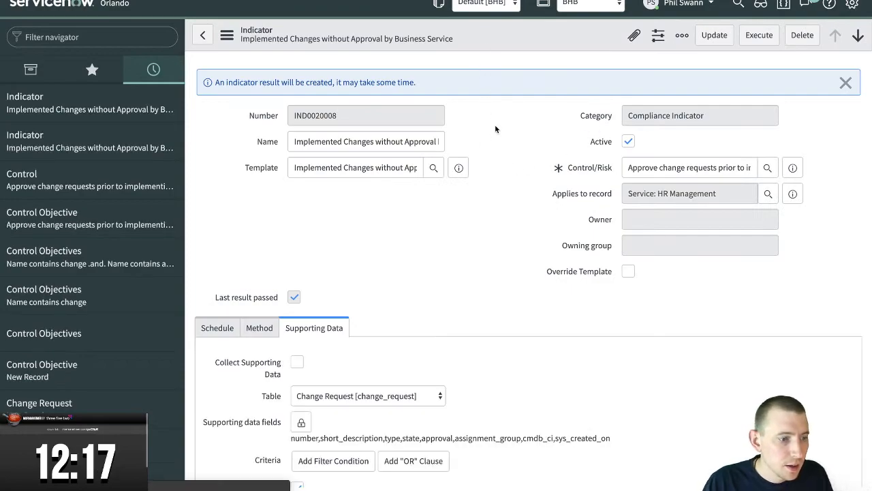
pyautogui.scroll(-2, 469, 281)
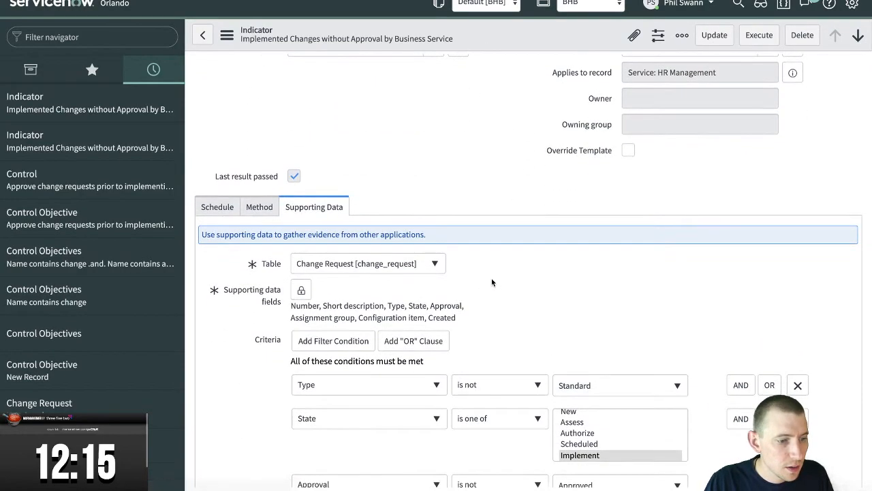
pyautogui.scroll(-1, 491, 282)
pyautogui.hotkey('ctrl', 'shift', 'l')
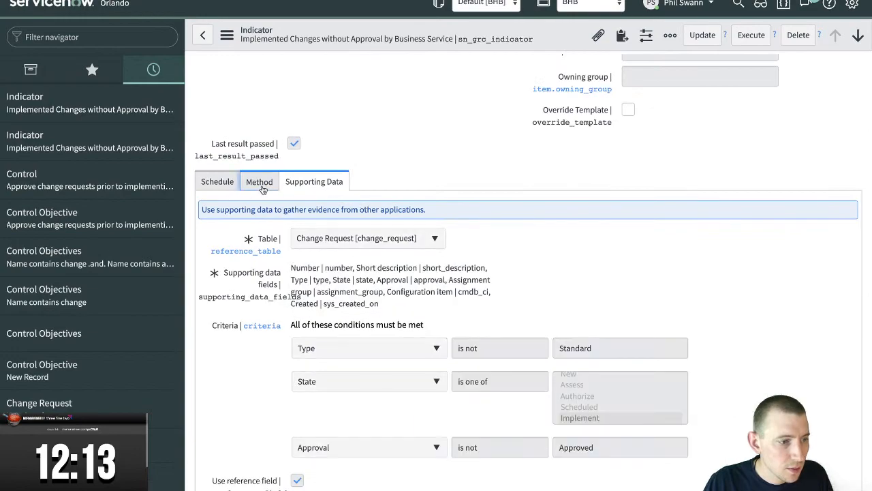
pyautogui.click(261, 187)
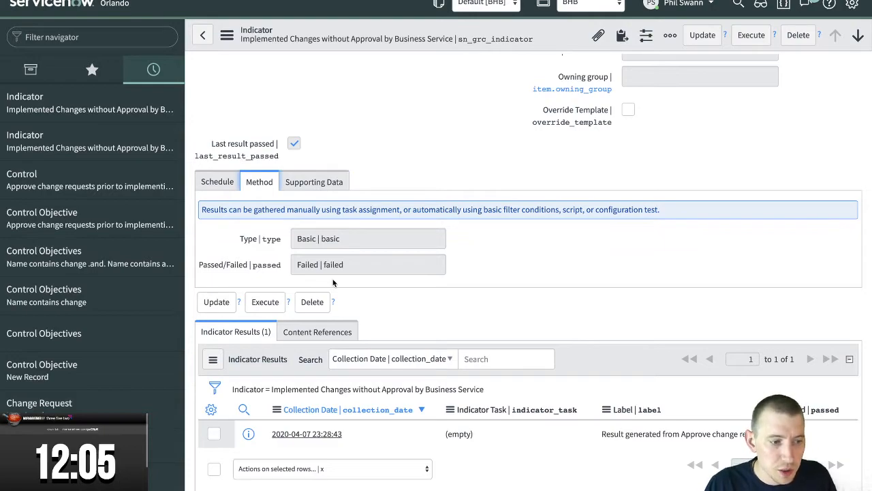
# Refresh the indicator results, sort them by collection date in descending order, and view the newest result
pyautogui.scroll(-3, 408, 288)
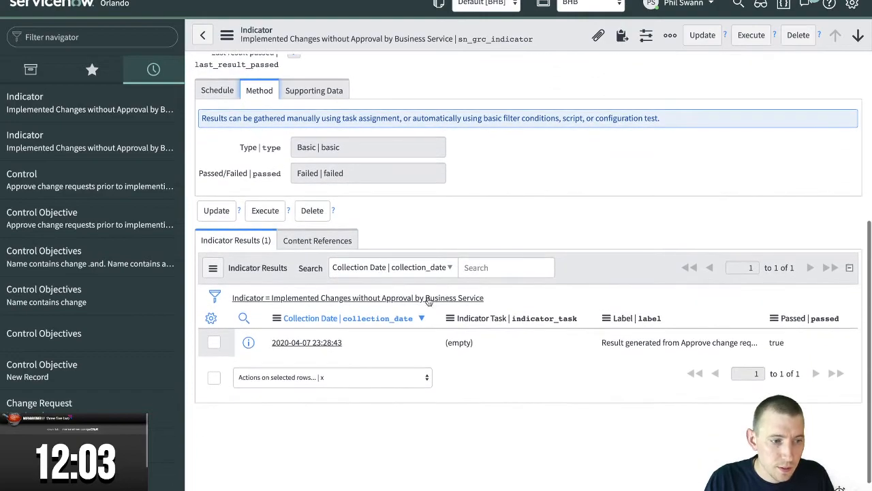
pyautogui.click(437, 300)
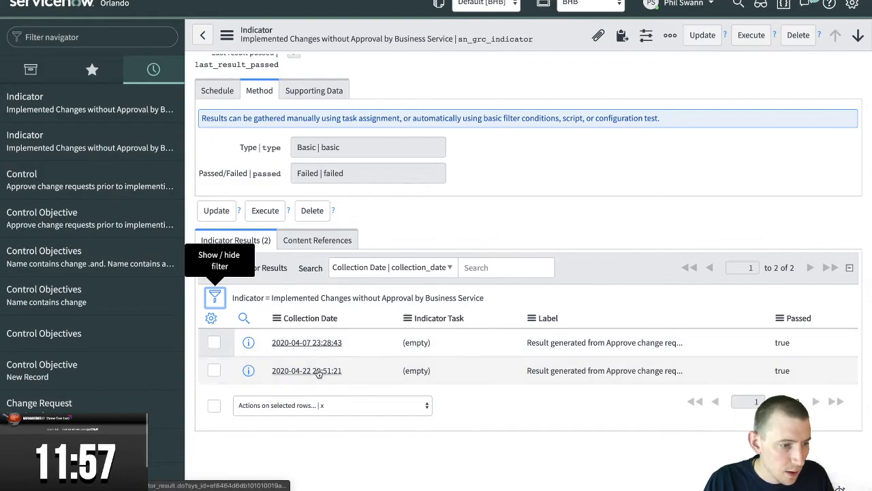
pyautogui.click(311, 318)
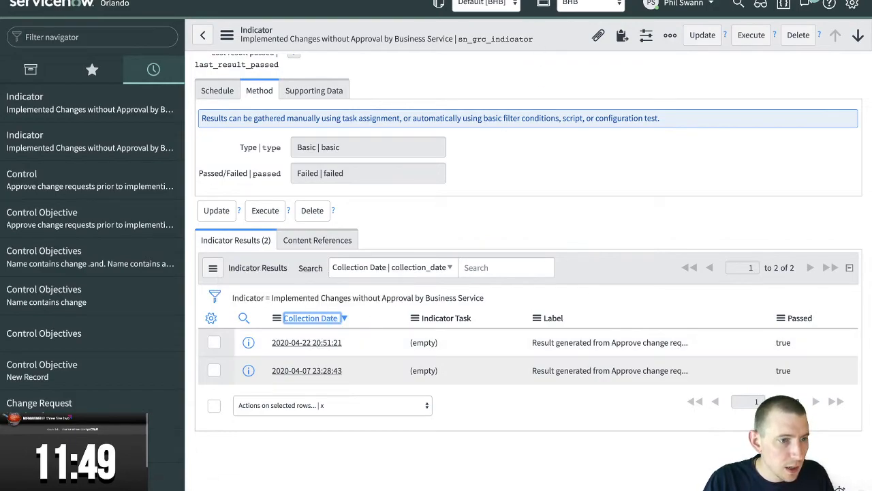
pyautogui.hotkey('ctrl', 'Tab')
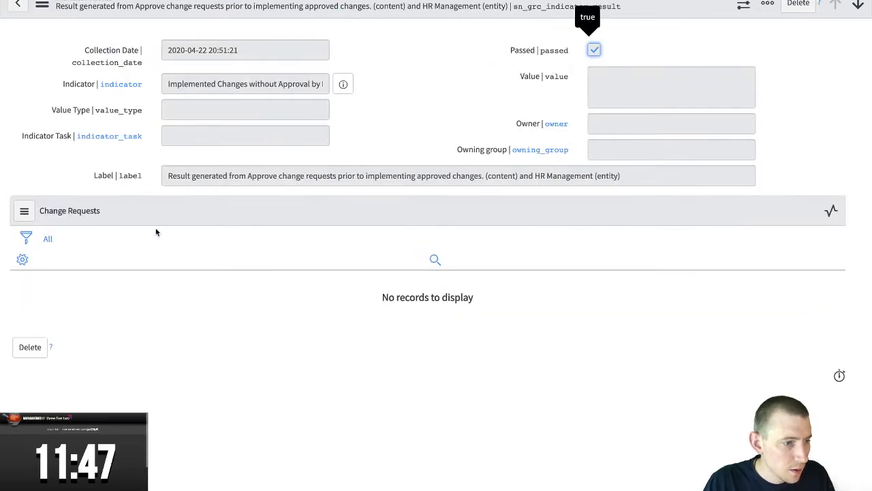
# Move the change request "Here is a change" to the Implement state and check the approval value in its XML
pyautogui.hotkey('ctrl', 'Tab')
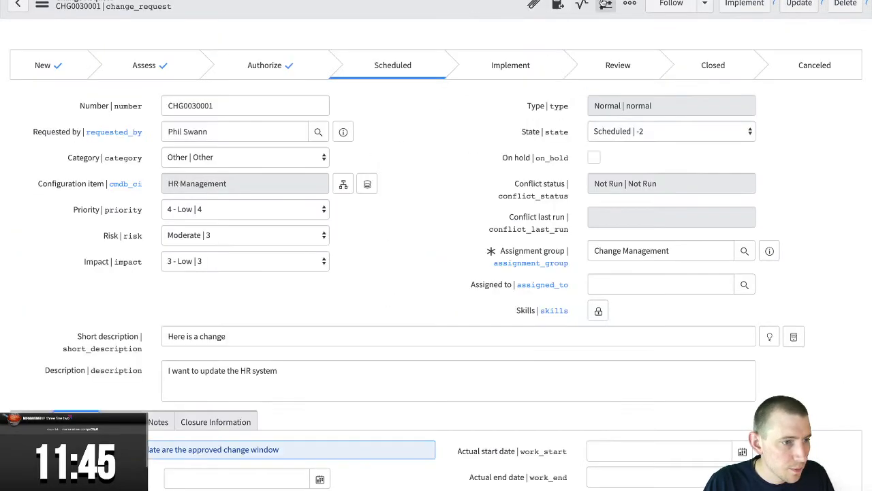
pyautogui.click(743, 7)
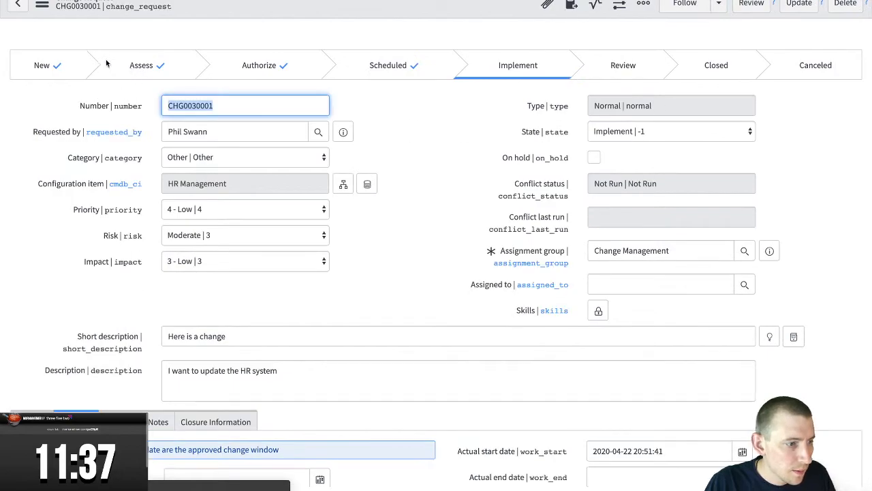
pyautogui.click(41, 4)
pyautogui.moveTo(148, 213)
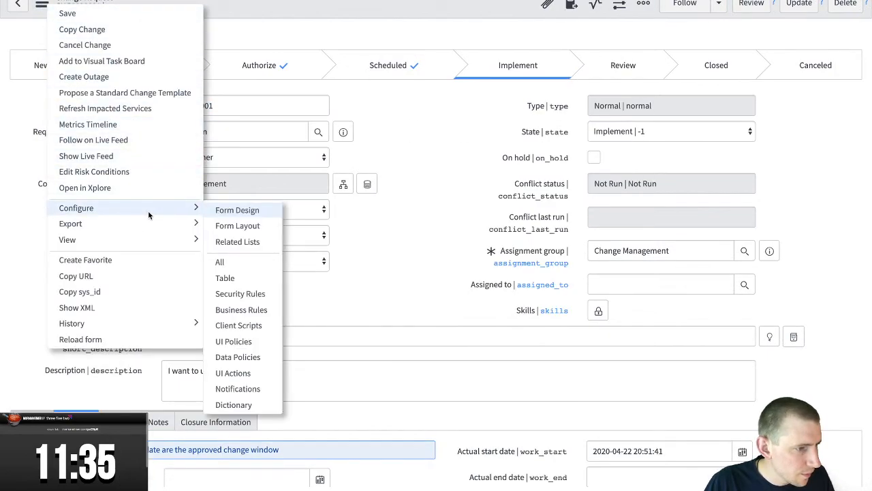
pyautogui.click(109, 307)
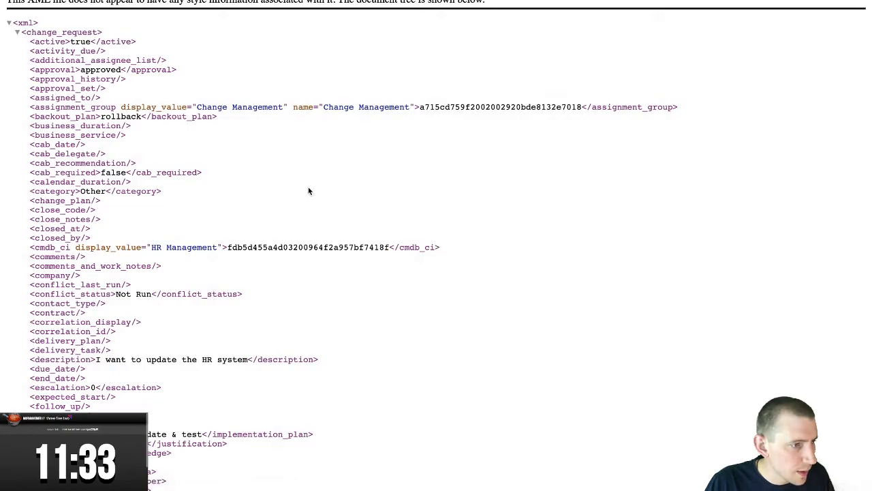
pyautogui.doubleClick(103, 72)
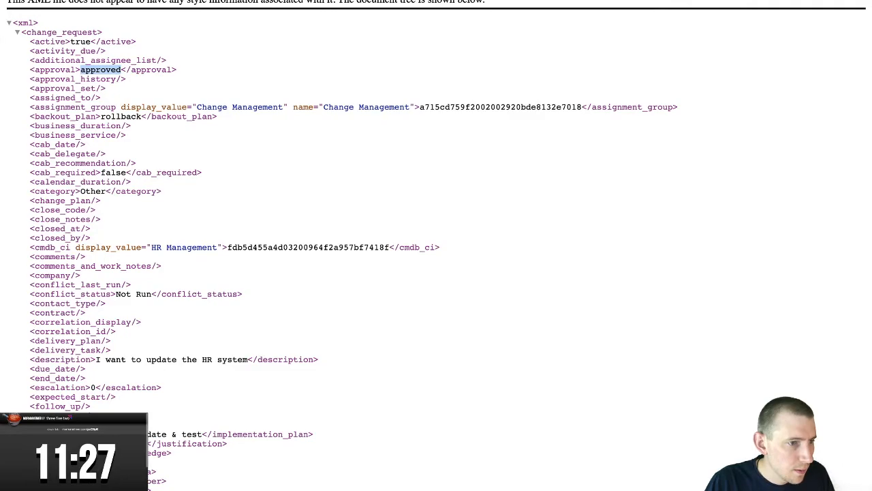
pyautogui.press('super+w')
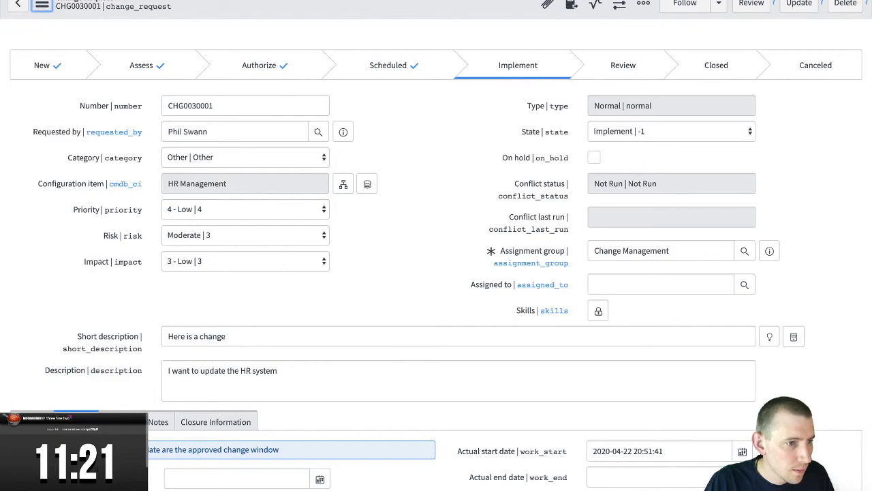
# Execute the indicator again from its record and refresh its list of indicator results
pyautogui.hotkey('ctrl', 'Tab')
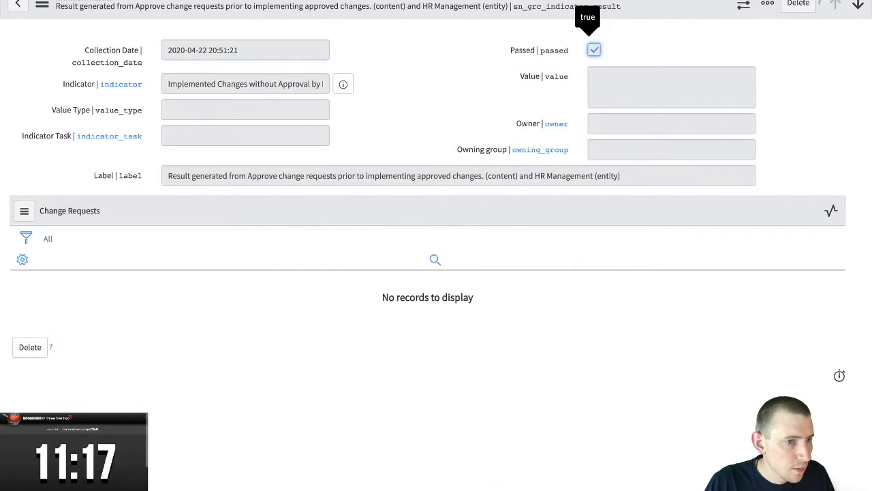
pyautogui.hotkey('ctrl', 'shift', 'Tab')
pyautogui.hotkey('ctrl', 'Tab')
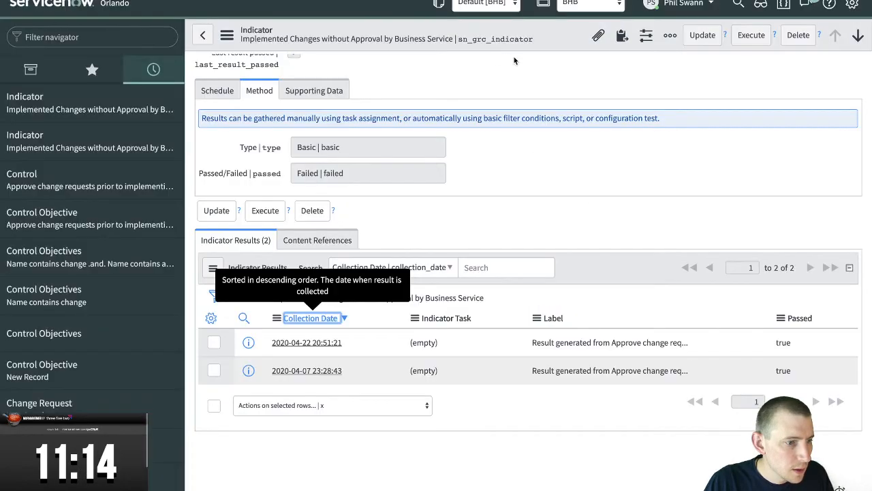
pyautogui.click(751, 36)
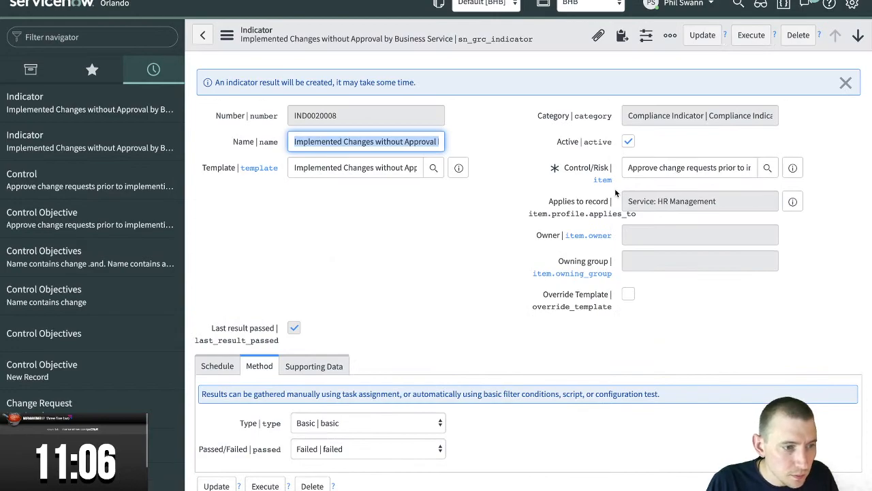
pyautogui.scroll(-4, 536, 176)
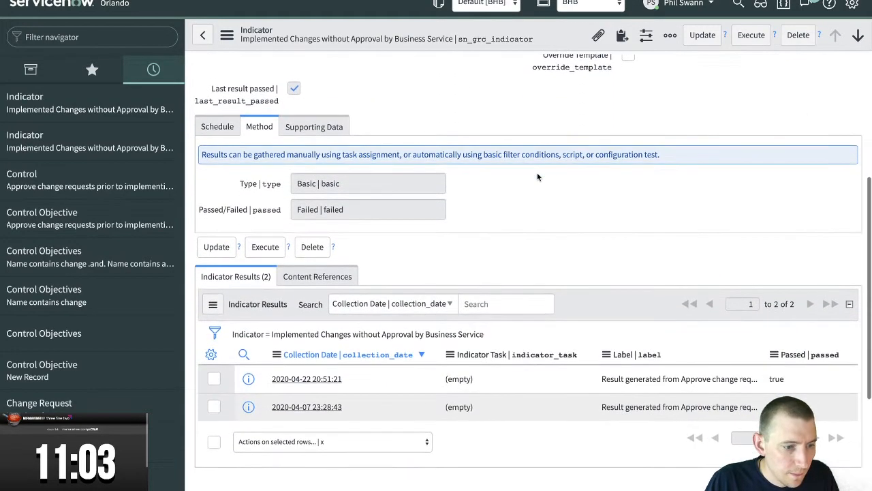
pyautogui.click(477, 336)
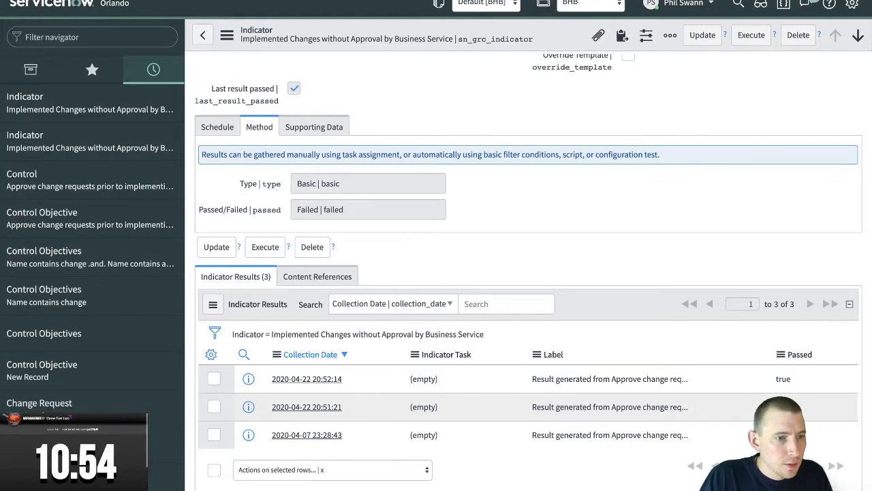
# Return to the Community question "How to implement control (preventive, corrective)??" and start a reply to it
pyautogui.click(651, 1)
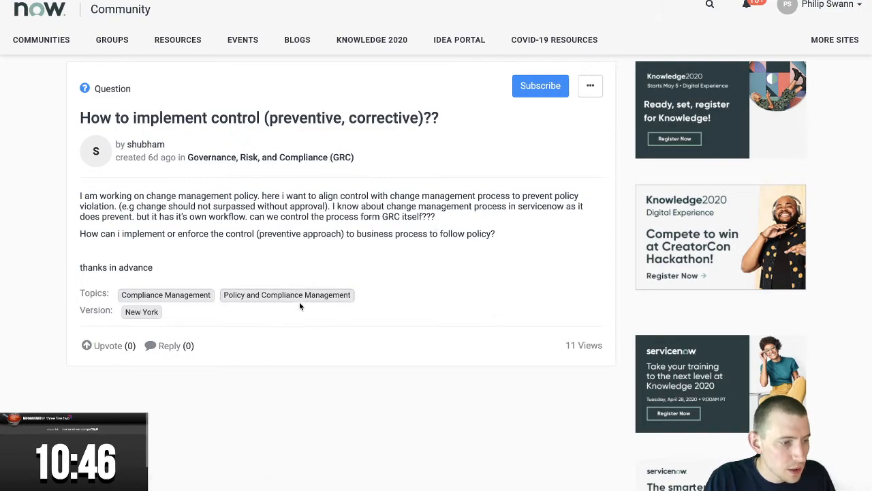
pyautogui.click(175, 346)
pyautogui.scroll(-3, 419, 365)
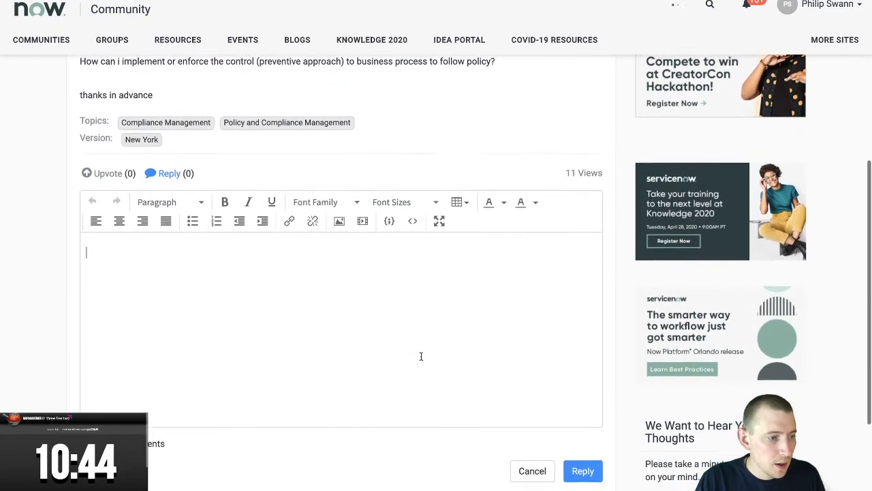
pyautogui.scroll(3, 418, 357)
pyautogui.scroll(-1, 414, 355)
pyautogui.scroll(-2, 413, 355)
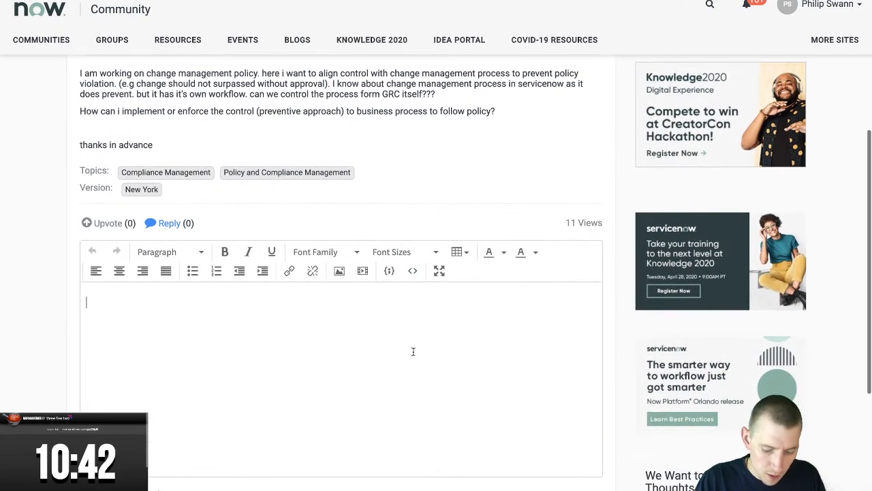
# Write "Looking at Change Management, then perhaps we might expect to align with frameworks like COBIT." as the reply's opening paragraph and start a new one
pyautogui.write('Looking at ')
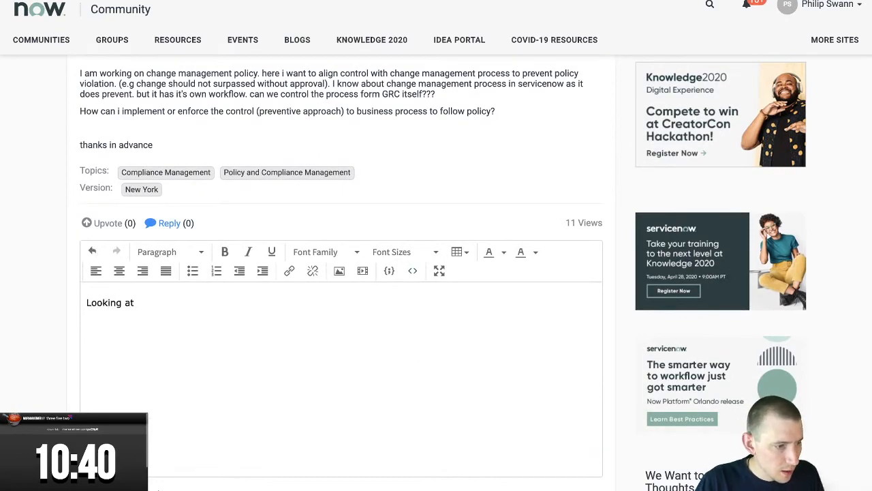
pyautogui.write('Change Mana')
pyautogui.press('BackSpace')
pyautogui.press('BackSpace')
pyautogui.write('ana')
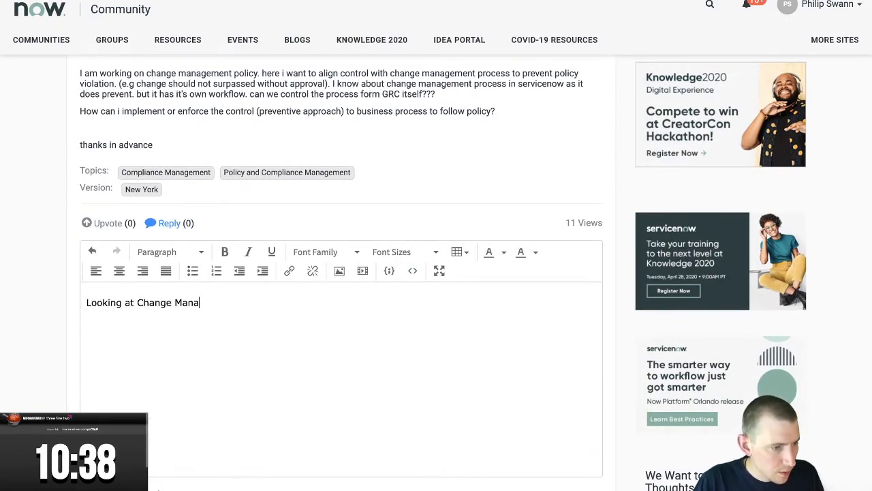
pyautogui.write('gement, then perhaps we might ex')
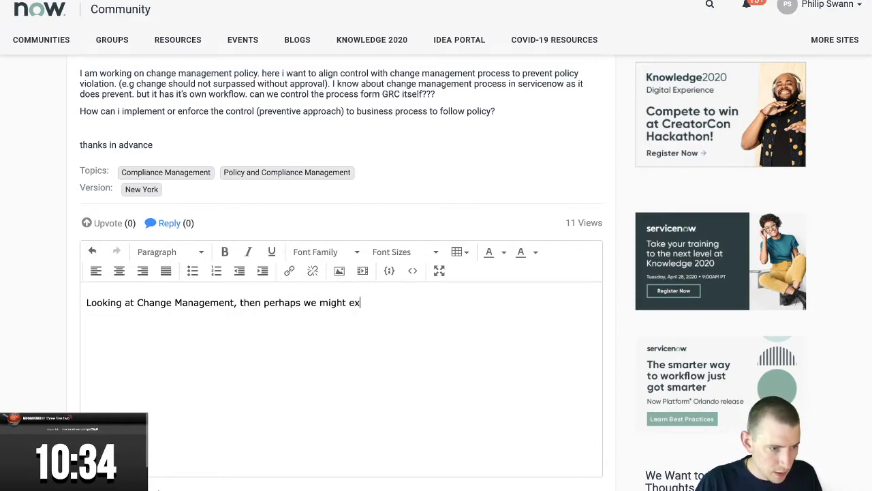
pyautogui.write('pect to ali')
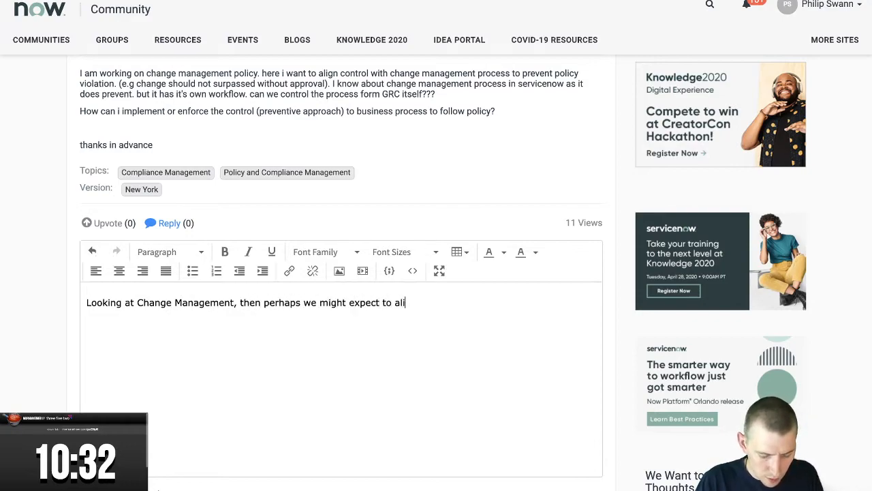
pyautogui.write('gn with ')
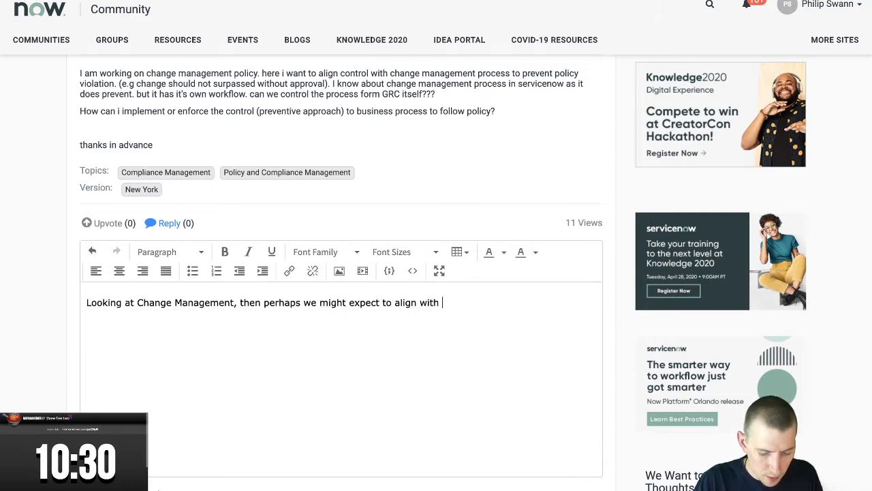
pyautogui.write('framewo')
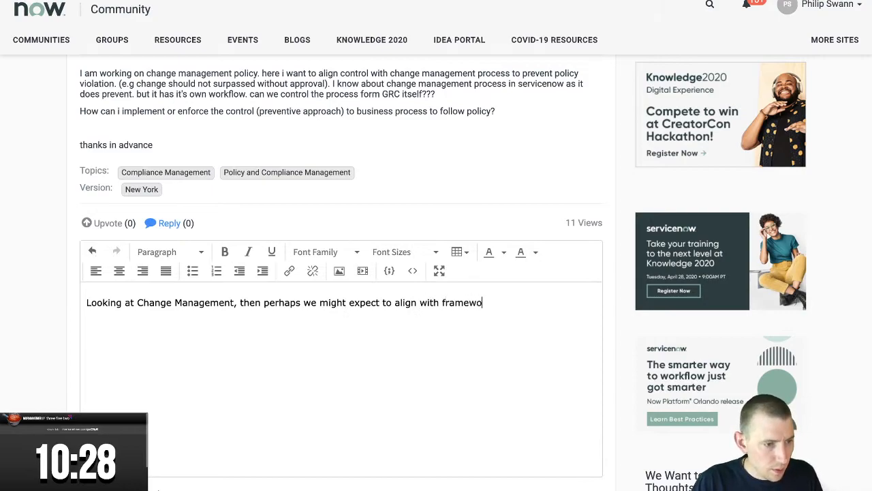
pyautogui.write('rks like COBIT.')
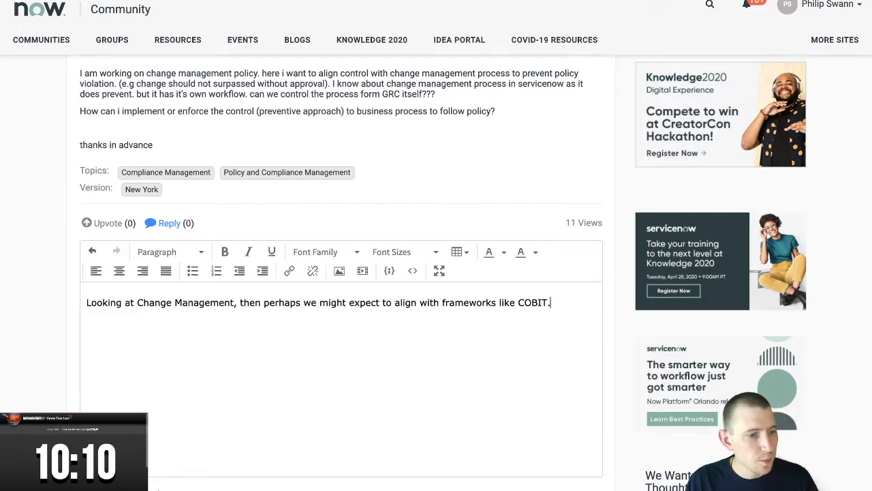
pyautogui.press('Return')
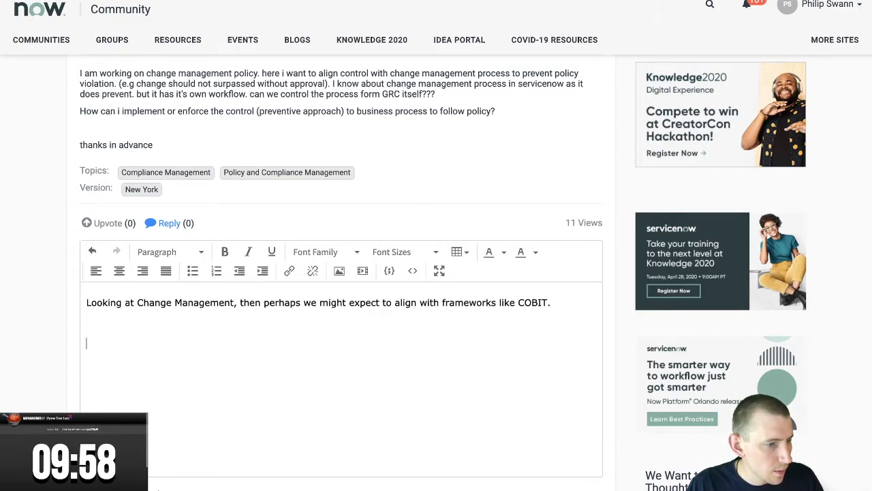
# Open the control linked to the indicator in ServiceNow, copy its description text, and return to the Community reply
pyautogui.hotkey('alt', 'Tab')
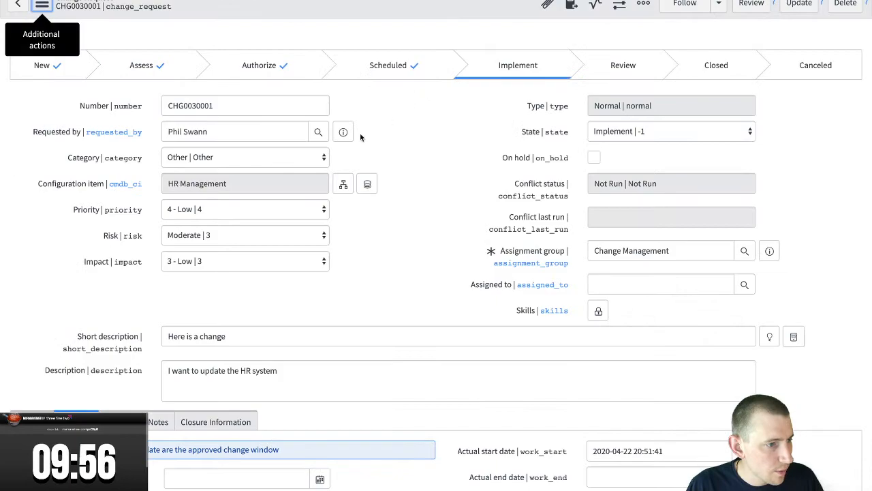
pyautogui.scroll(-2, 403, 146)
pyautogui.scroll(-2, 403, 146)
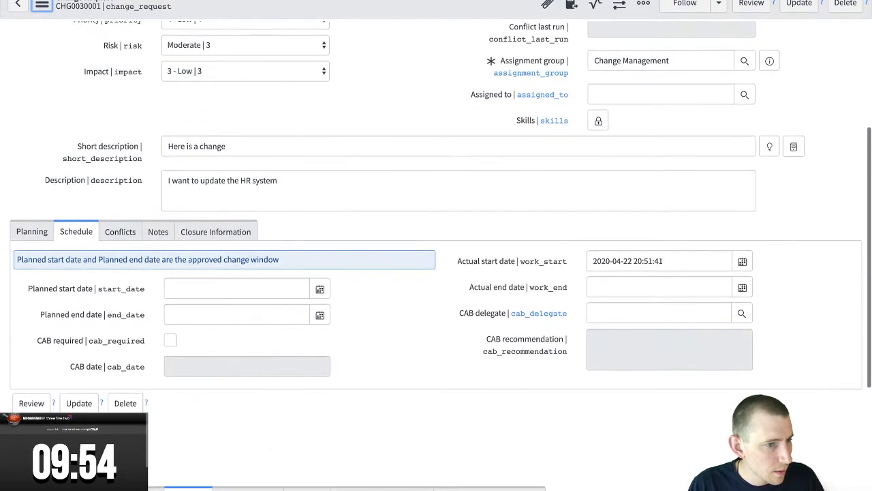
pyautogui.hotkey('alt', 'Tab')
pyautogui.scroll(5, 521, 176)
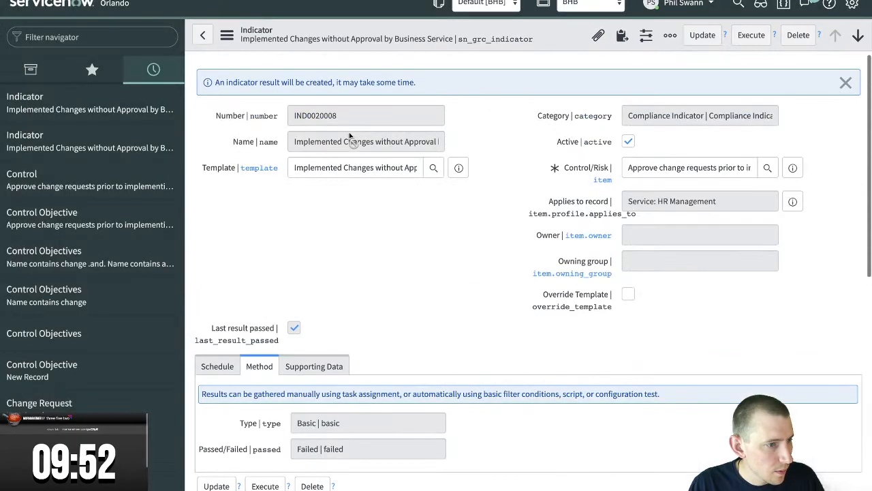
pyautogui.click(793, 168)
pyautogui.click(837, 201)
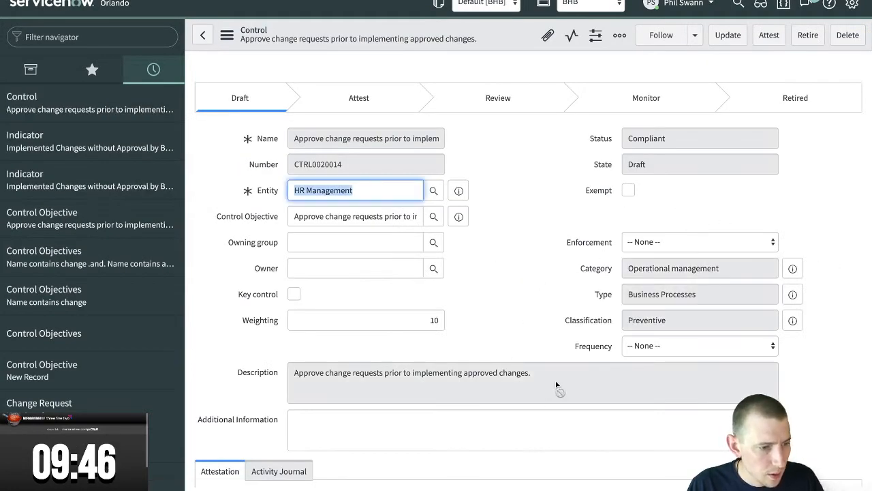
pyautogui.doubleClick(557, 387)
pyautogui.hotkey('ctrl', 'c')
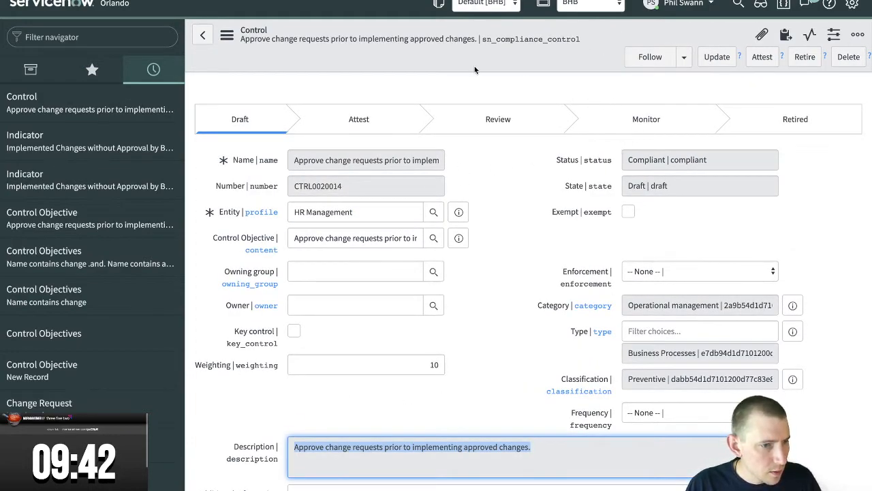
pyautogui.hotkey('ctrl', 'Tab')
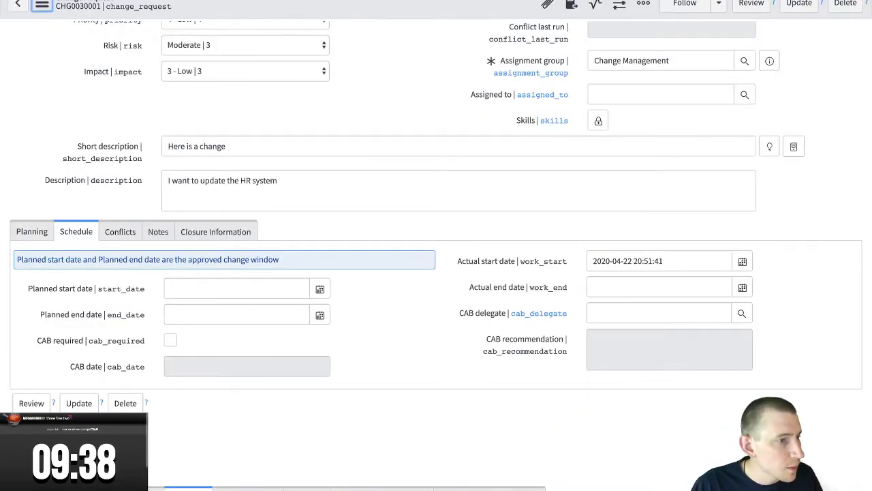
pyautogui.hotkey('ctrl', 'Tab')
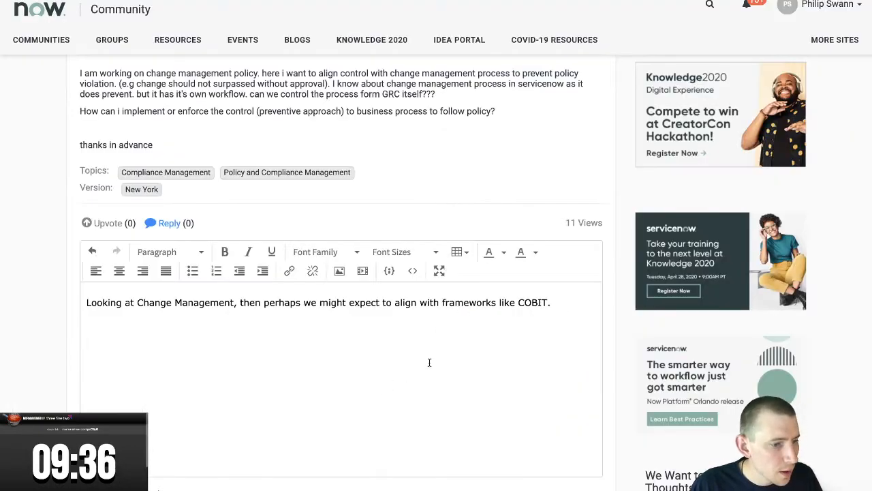
# Add "An example Control Objective might be" followed by the copied description in quotation marks, with "Control" capitalised correctly
pyautogui.write('An exam')
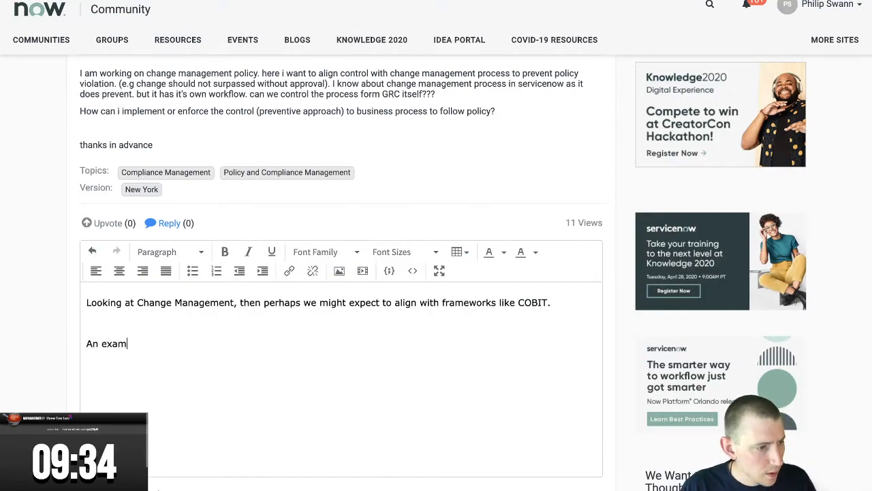
pyautogui.write('ple COntrol Obje')
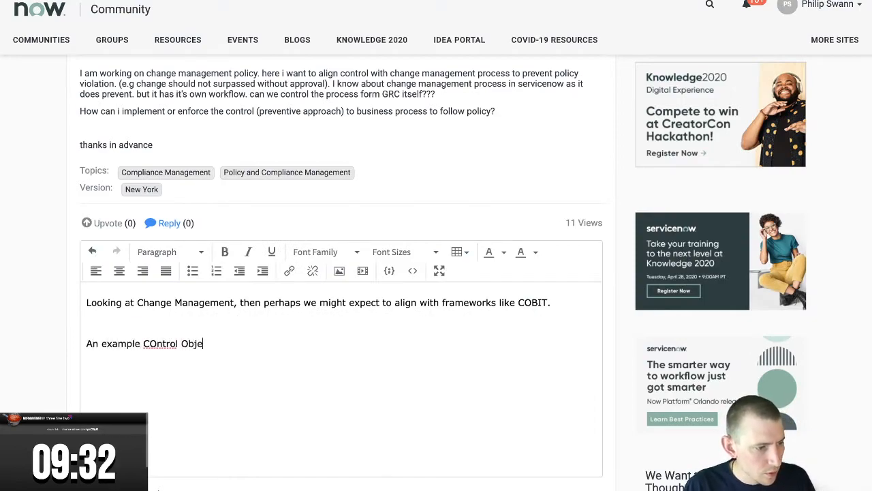
pyautogui.write('ctive might be "')
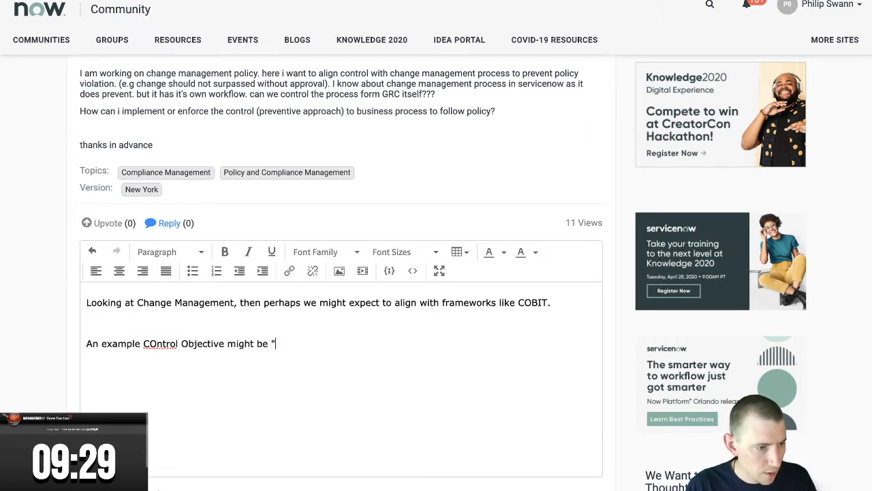
pyautogui.hotkey('ctrl', 'v')
pyautogui.write('"')
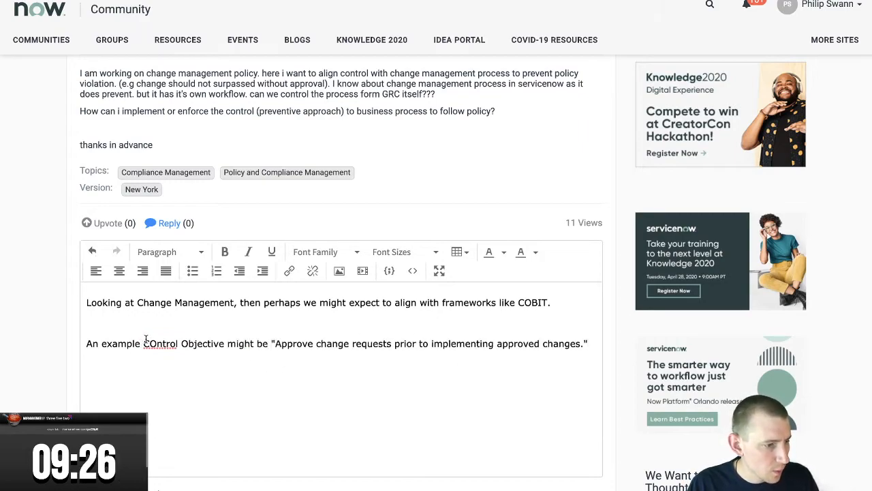
pyautogui.moveTo(150, 343); pyautogui.dragTo(156, 343)
pyautogui.write('o')
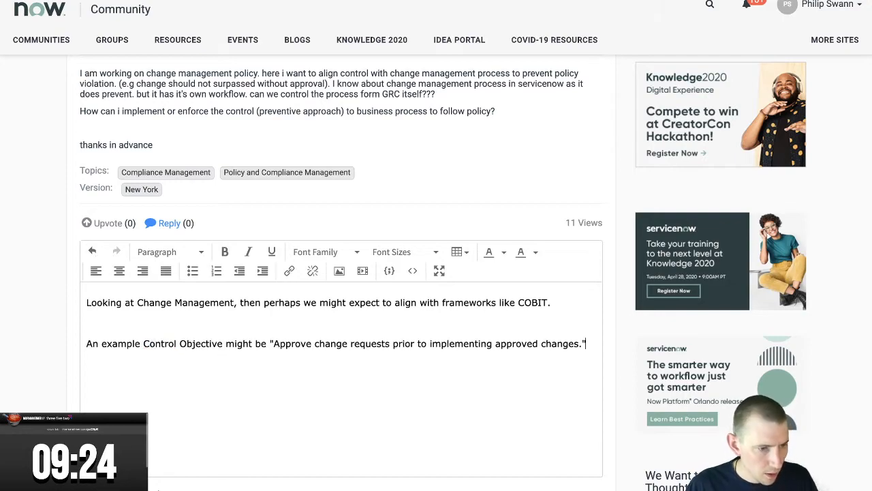
# Start a new line in the reply reading "If you check the demo data then you will see this (Reference"
pyautogui.press('Return')
pyautogui.write('If you ')
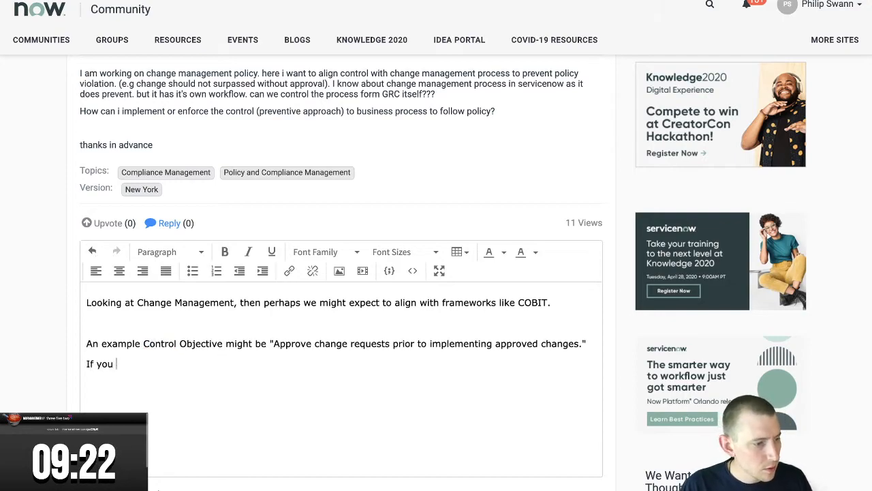
pyautogui.write('check the demo dat')
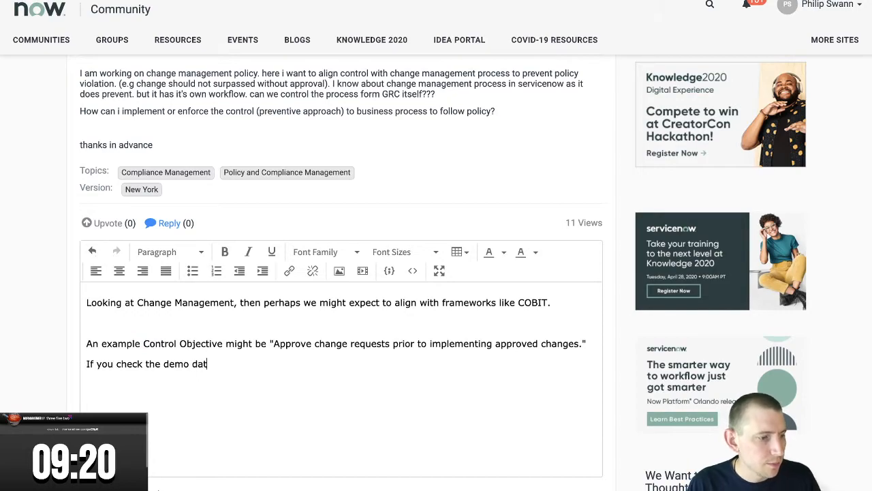
pyautogui.write('a then you will see')
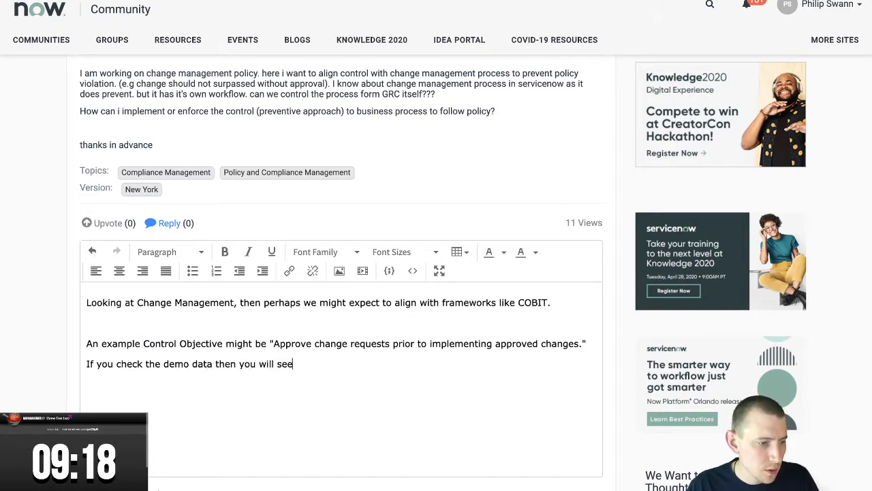
pyautogui.write(' this (Re')
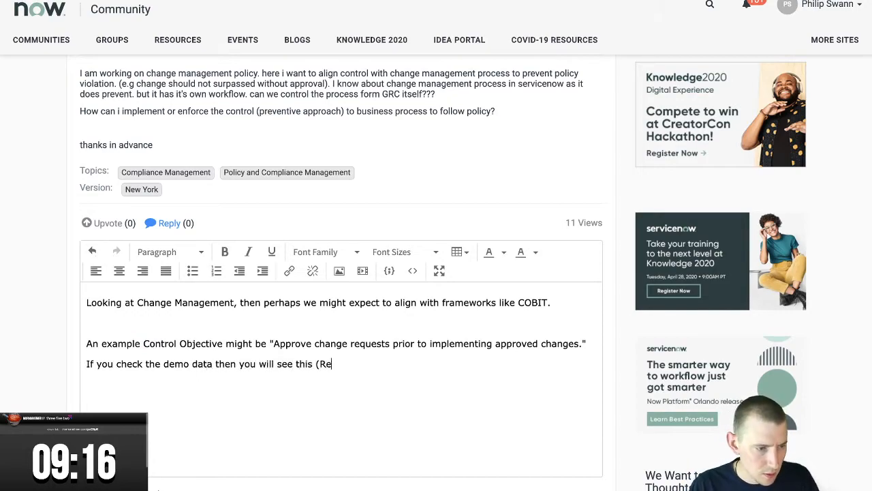
pyautogui.write('ference')
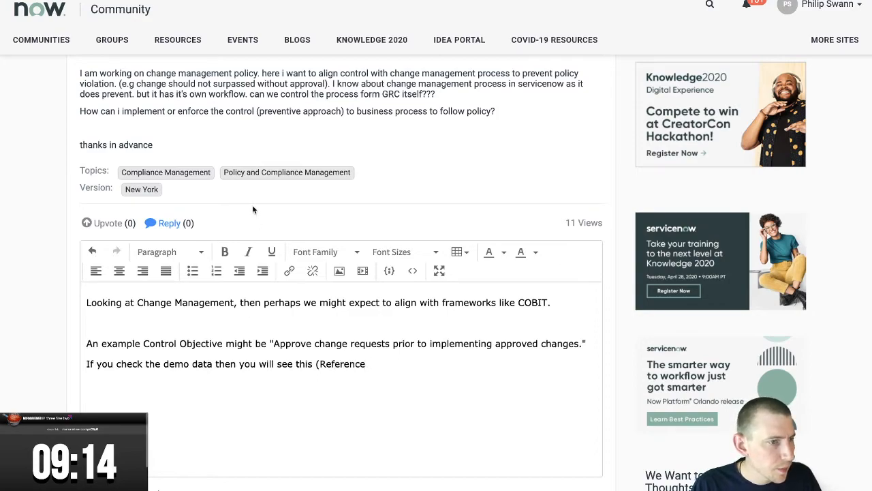
# Copy the source ID 00889 from the control's linked control objective and paste it after "Reference" in the reply, closing the parenthesis
pyautogui.hotkey('ctrl', 'Tab')
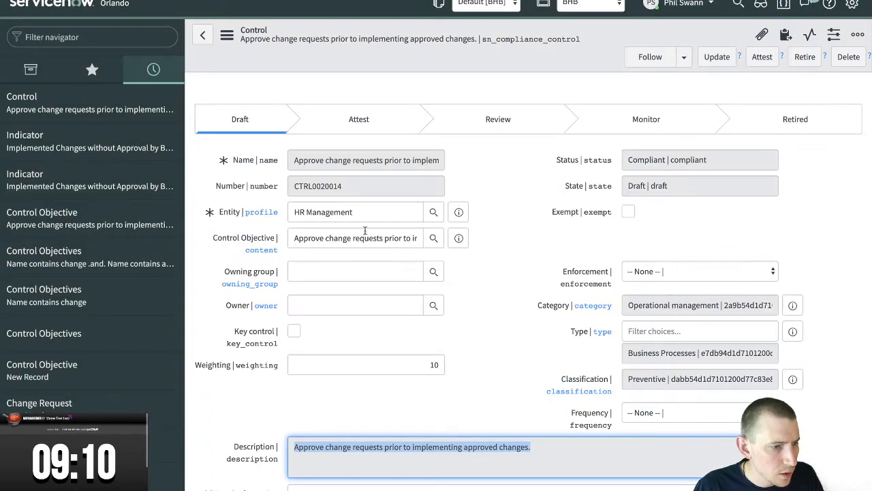
pyautogui.click(468, 238)
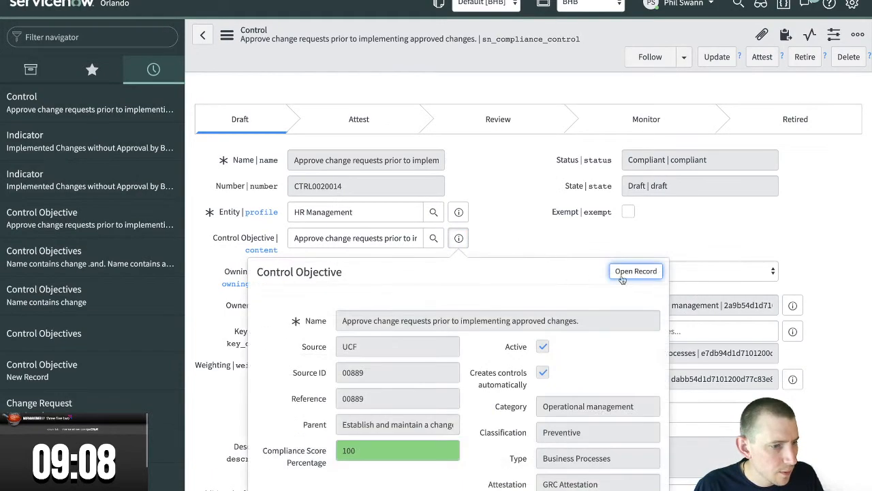
pyautogui.click(359, 375)
pyautogui.doubleClick(359, 375)
pyautogui.hotkey('ctrl', 'c')
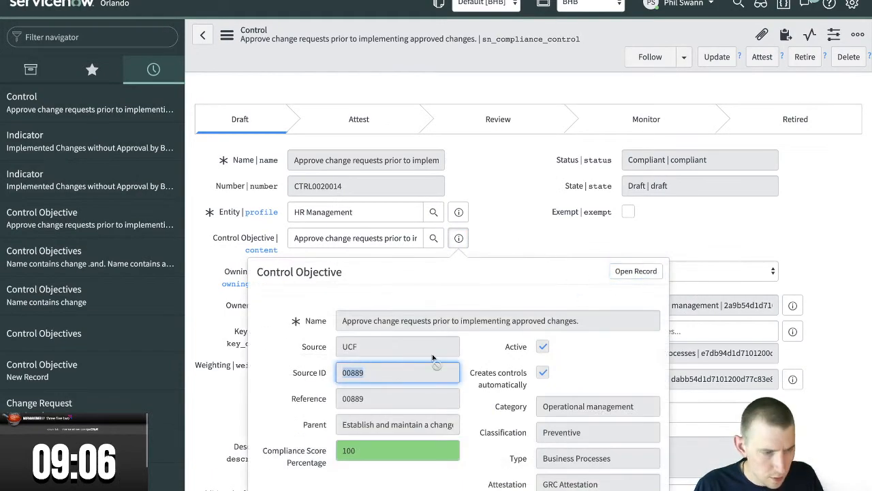
pyautogui.click(504, 1)
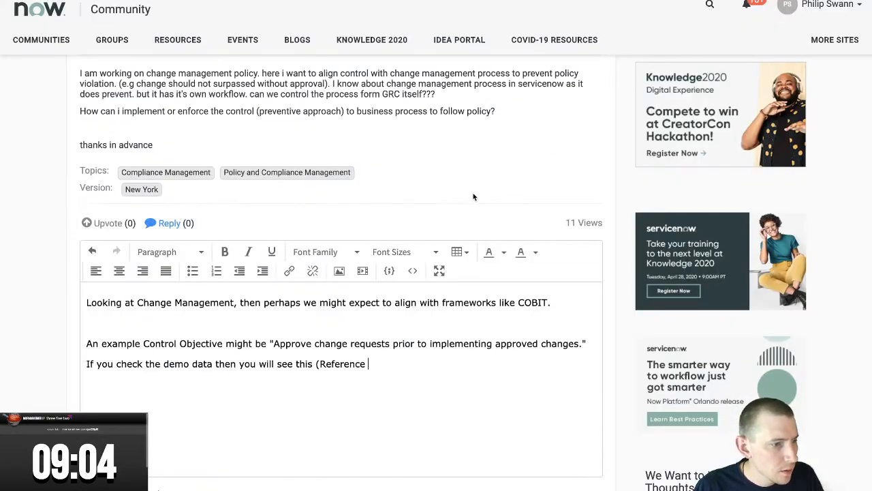
pyautogui.hotkey('ctrl', 'v')
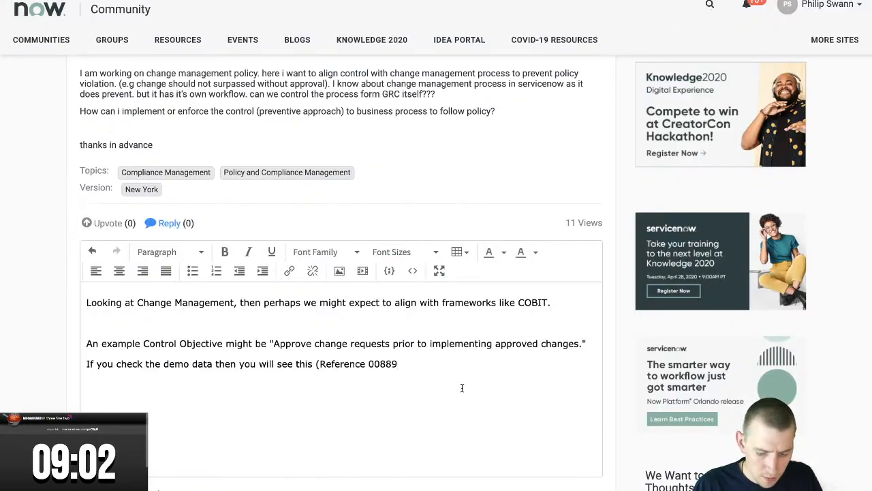
pyautogui.write(')')
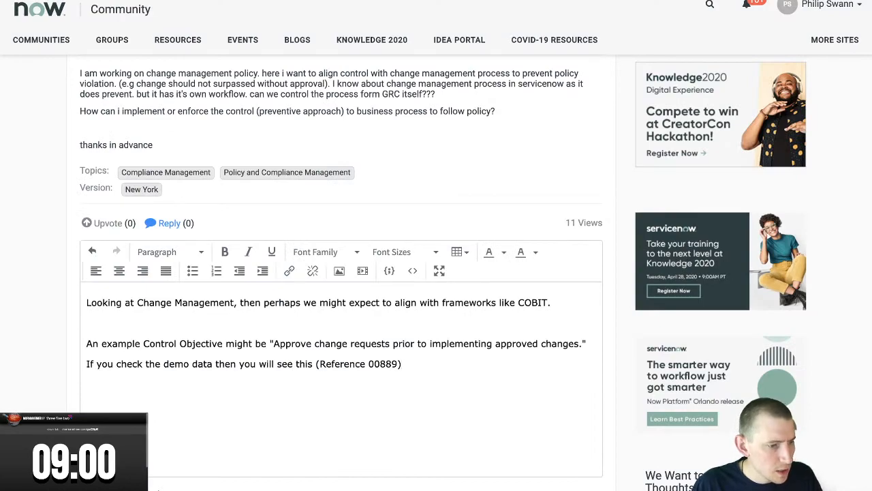
# Complete the demo data sentence with ", and an associated Indicator Template." and begin a new line
pyautogui.write(', and and')
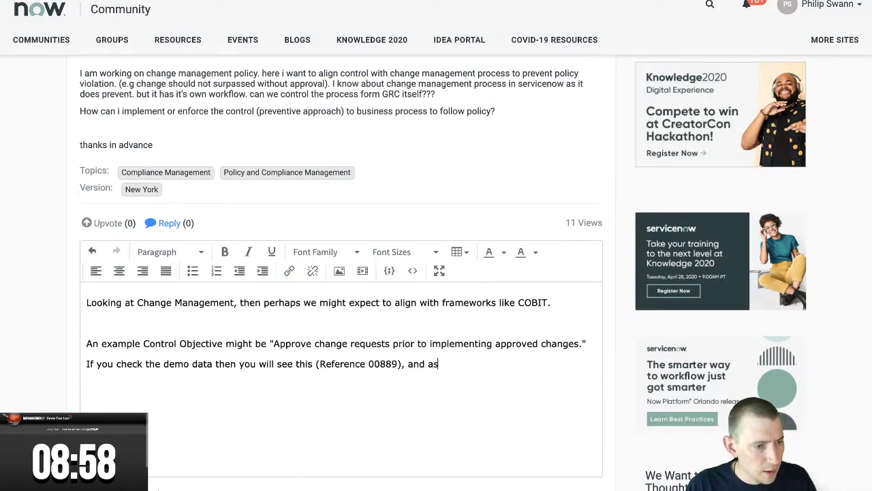
pyautogui.press('BackSpace')
pyautogui.write('associat')
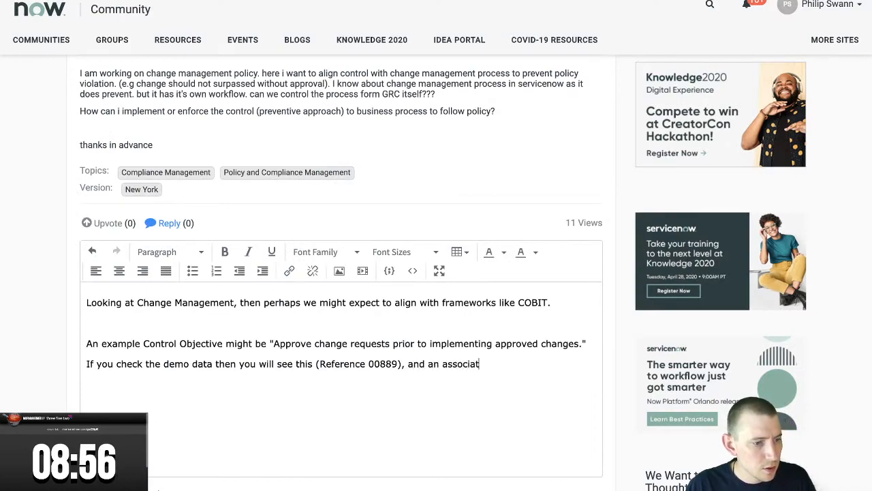
pyautogui.write('ed Indicato')
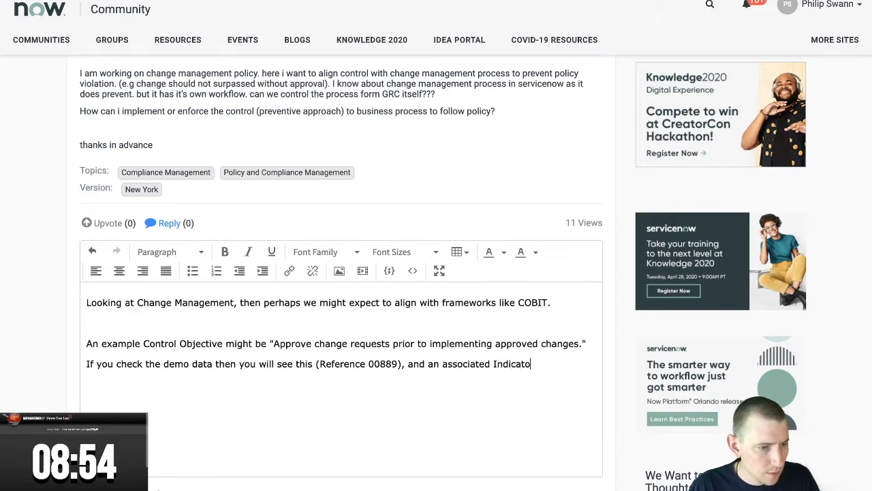
pyautogui.write('r Template.')
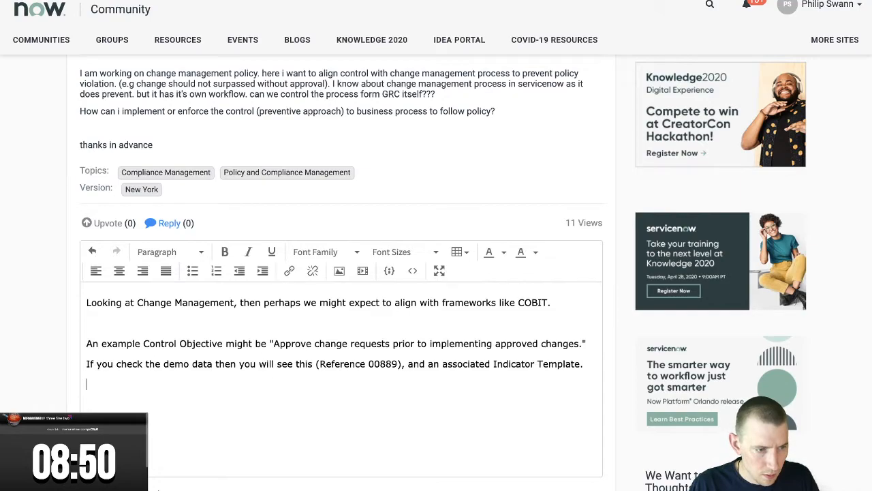
# Begin the new reply line with "If you scope by Business Service; and your Change Request"
pyautogui.write('If you scope by B')
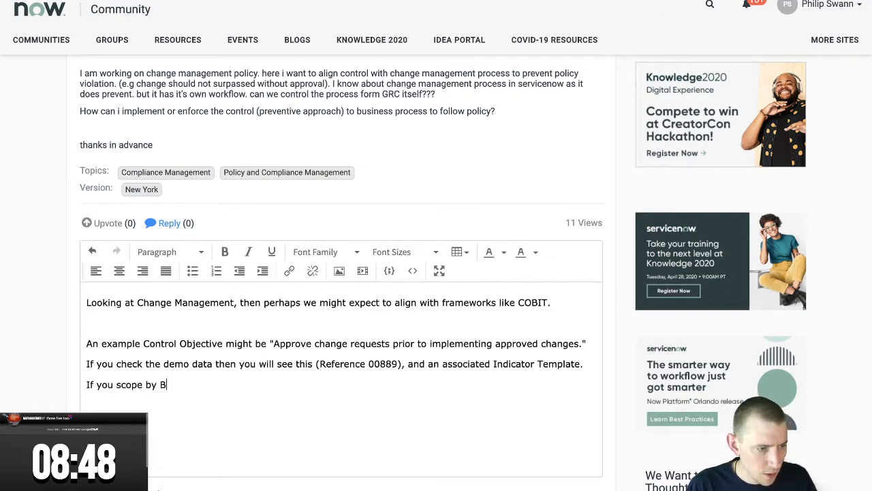
pyautogui.write('usiness se')
pyautogui.press('BackSpace')
pyautogui.press('BackSpace')
pyautogui.write('Se')
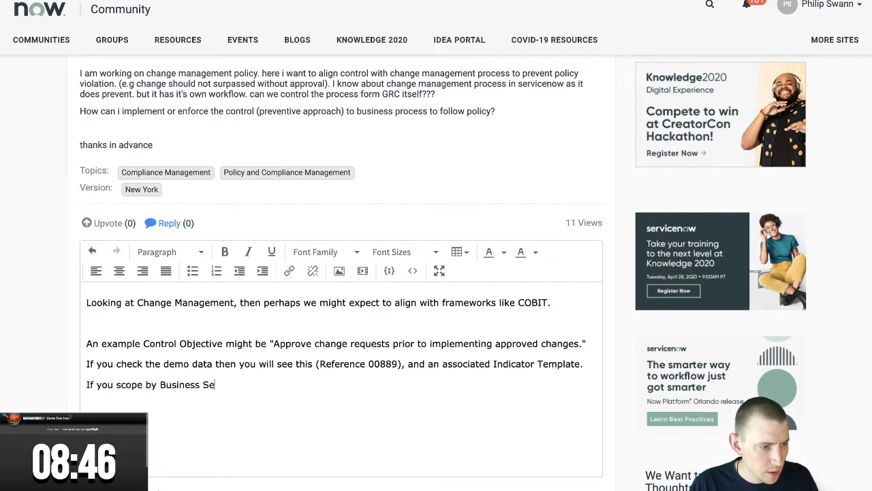
pyautogui.write('rvice; and your Ch')
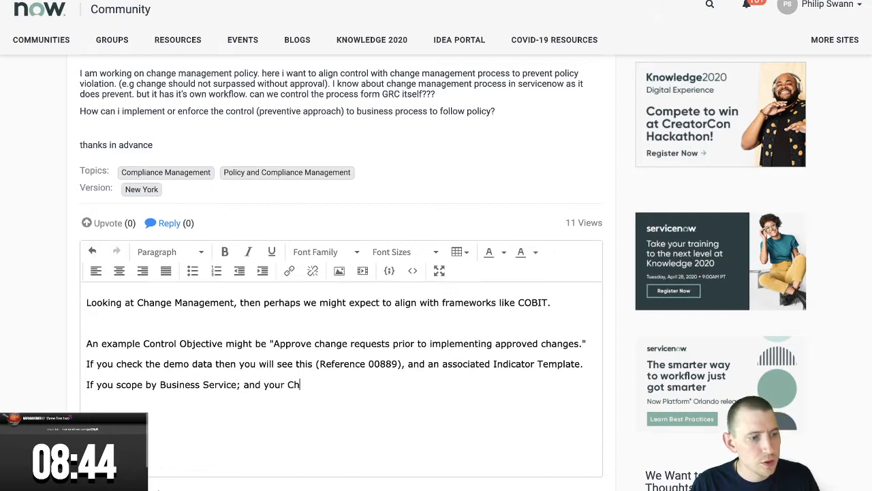
pyautogui.write('ange REquest')
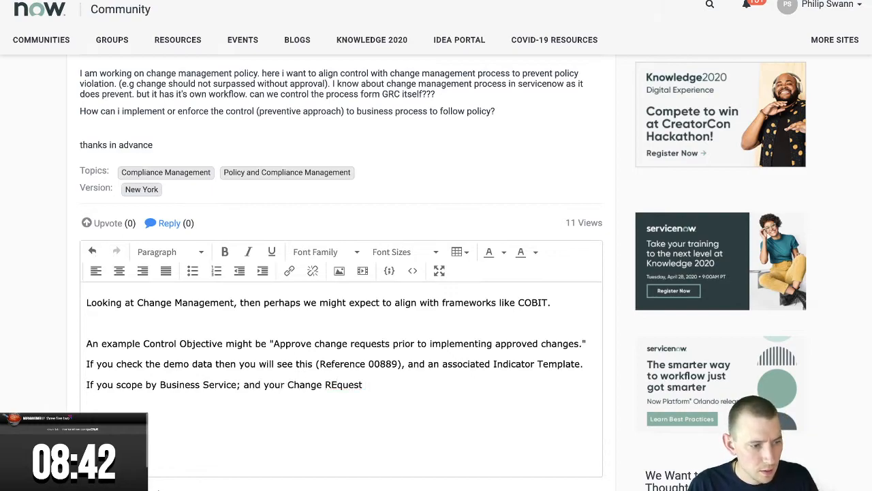
pyautogui.press('BackSpace')
pyautogui.press('BackSpace')
pyautogui.press('BackSpace')
pyautogui.press('BackSpace')
pyautogui.press('BackSpace')
pyautogui.press('BackSpace')
pyautogui.write('equest ')
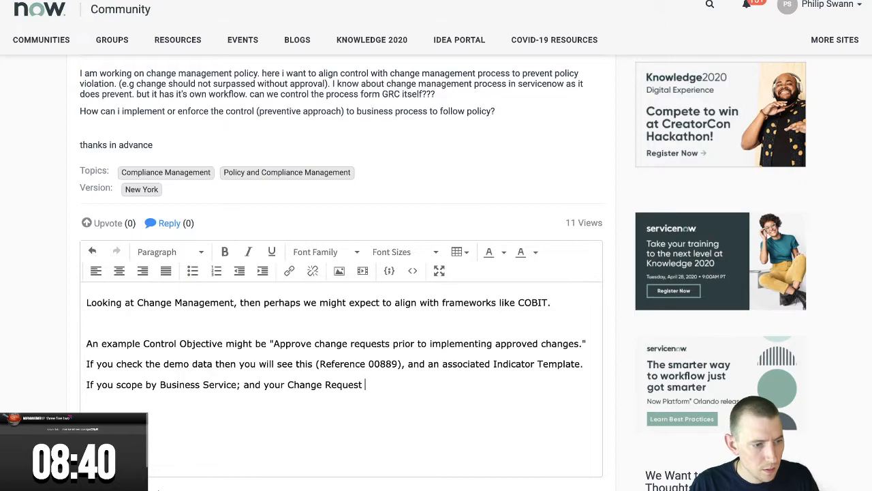
# Continue the sentence with "CI contains Business Service", using "contains" rather than "is"
pyautogui.write('CI is ')
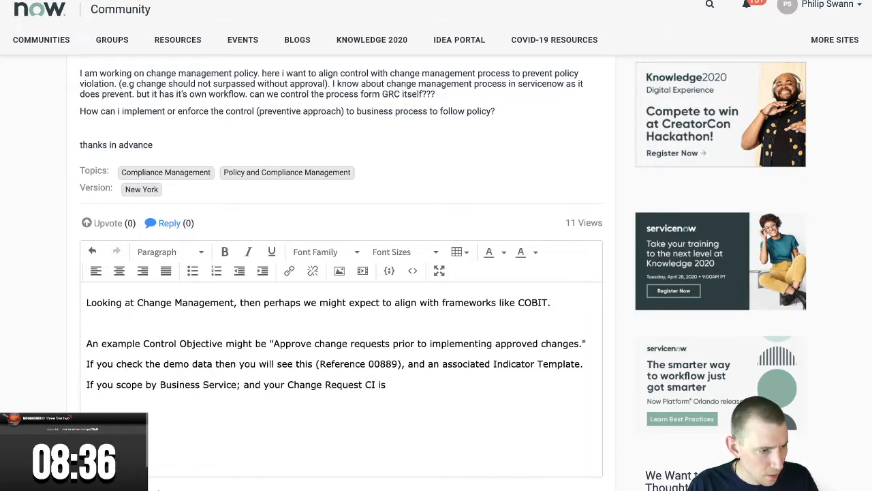
pyautogui.write('Business')
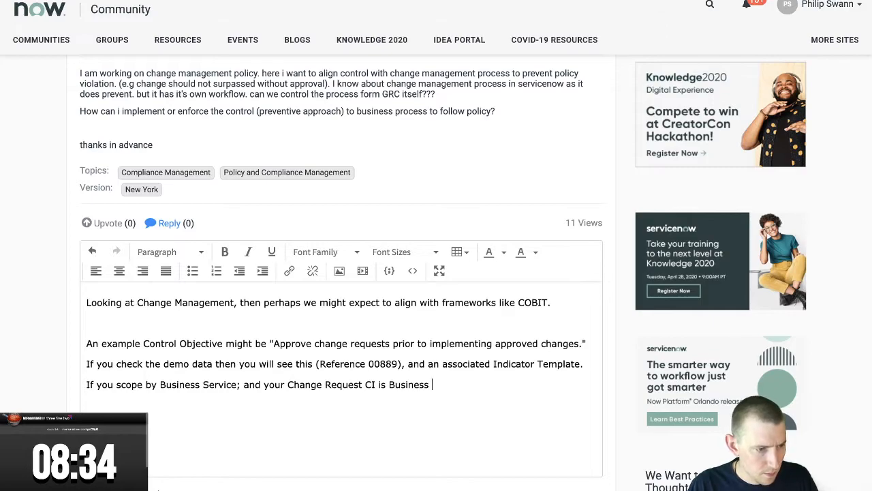
pyautogui.write(' Service')
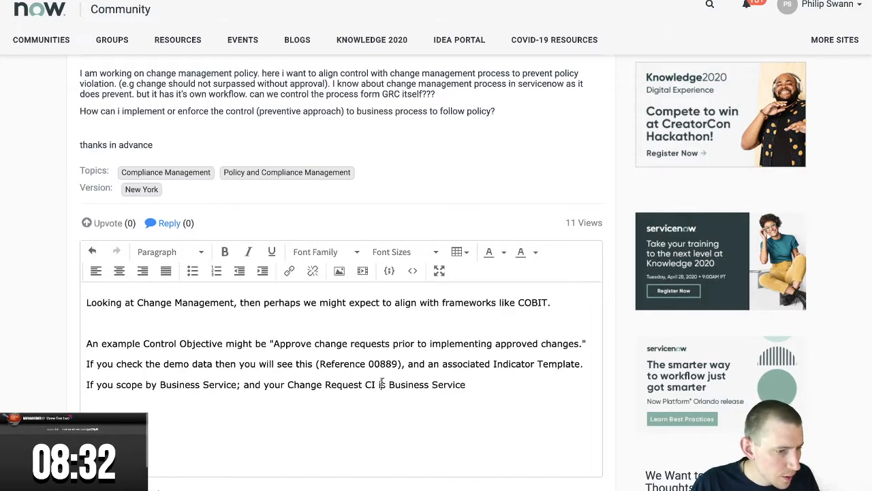
pyautogui.press('BackSpace')
pyautogui.press('BackSpace')
pyautogui.write('contains')
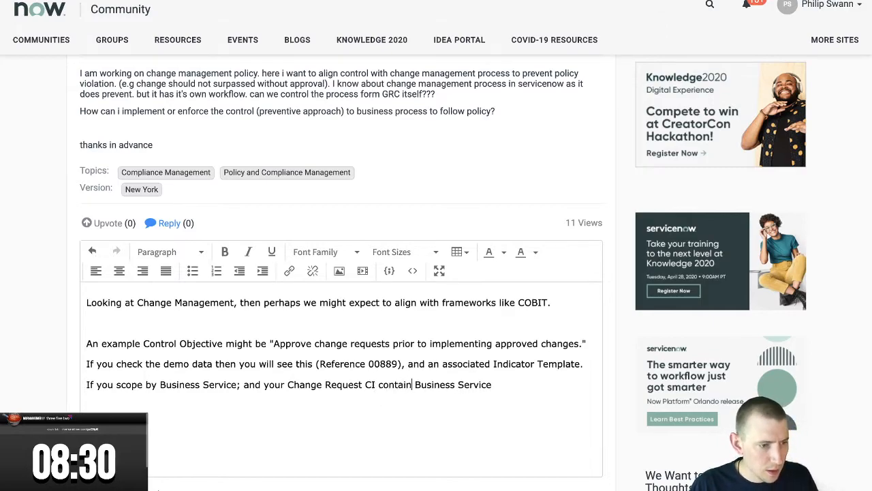
# Extend the sentence with "- then you can use GRC's Automated Indicators to"
pyautogui.write(' Business Service - th')
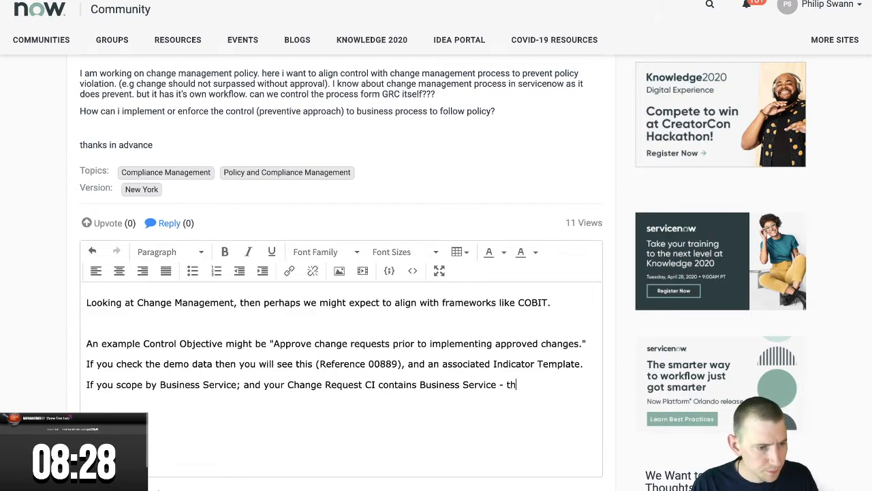
pyautogui.write('en you can use i')
pyautogui.press('BackSpace')
pyautogui.write('G')
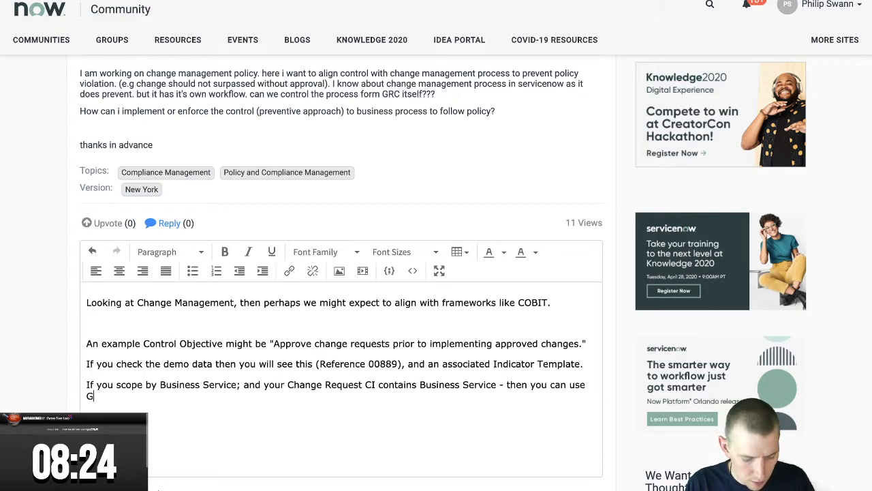
pyautogui.write("RC's Au")
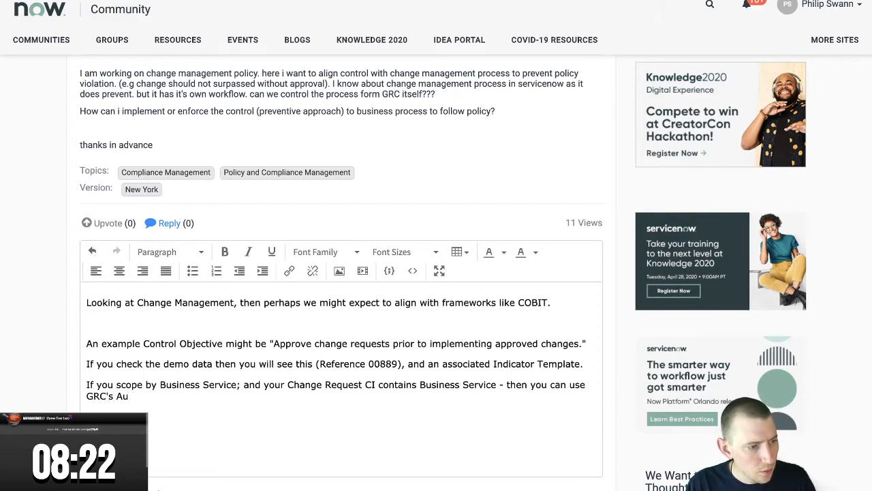
pyautogui.write('tomated Indicators t')
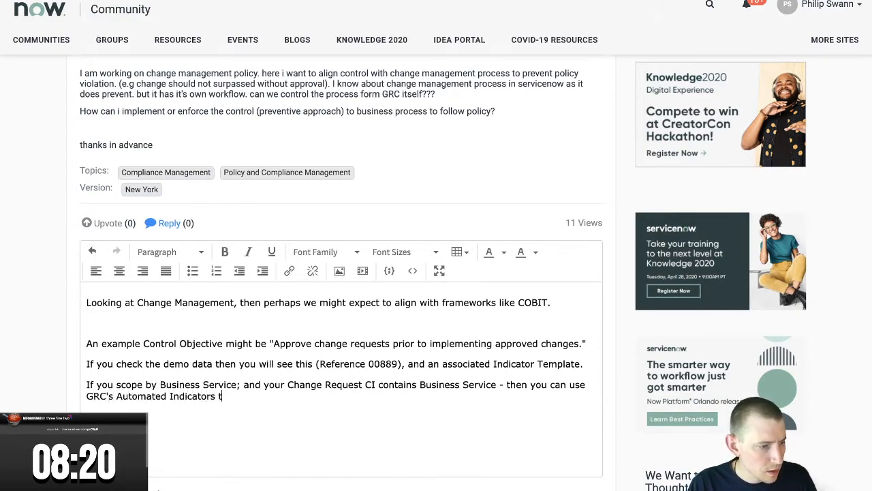
pyautogui.write('o ')
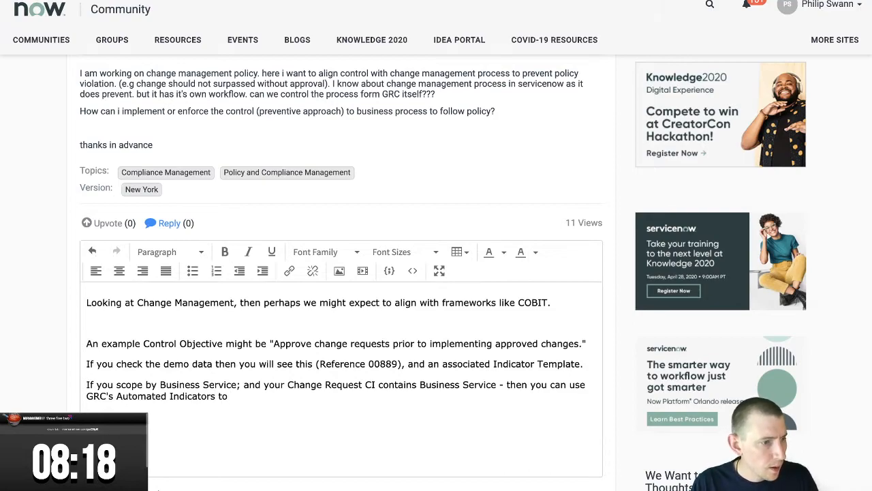
# Continue the Automated Indicators sentence with "'enforce' the control, by checking the data"
pyautogui.write("'enforce' the ")
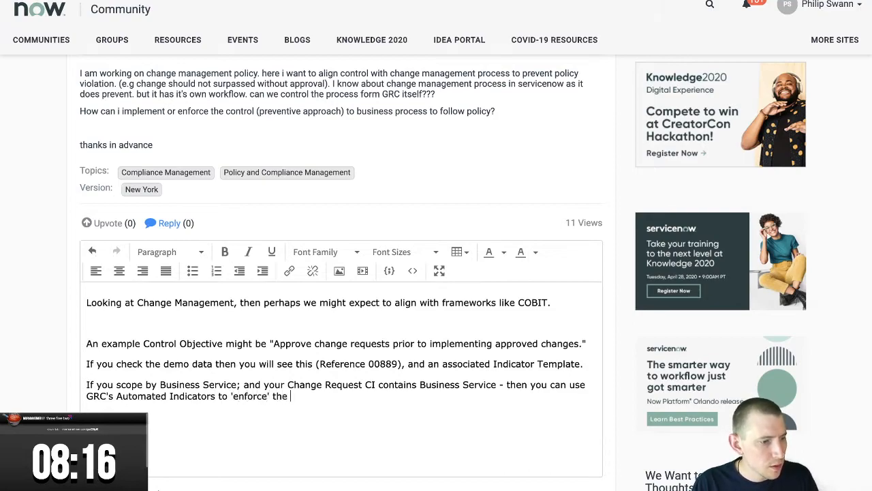
pyautogui.write('control, ')
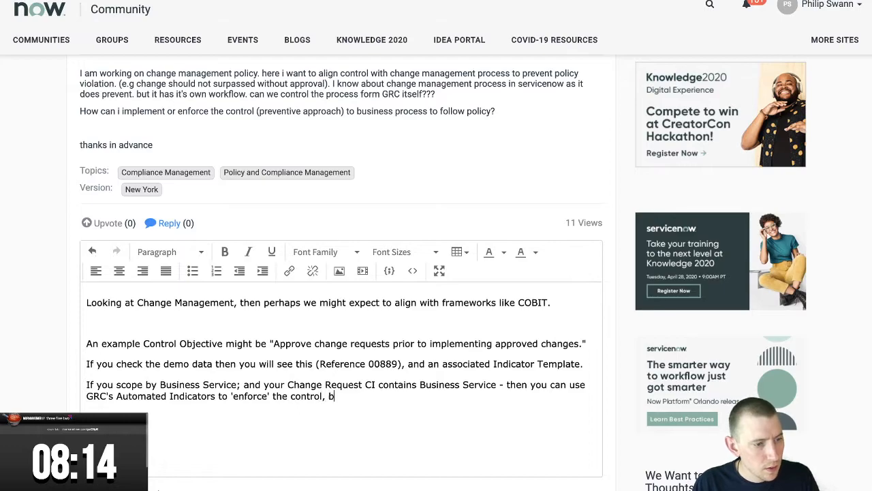
pyautogui.write('by checking the da')
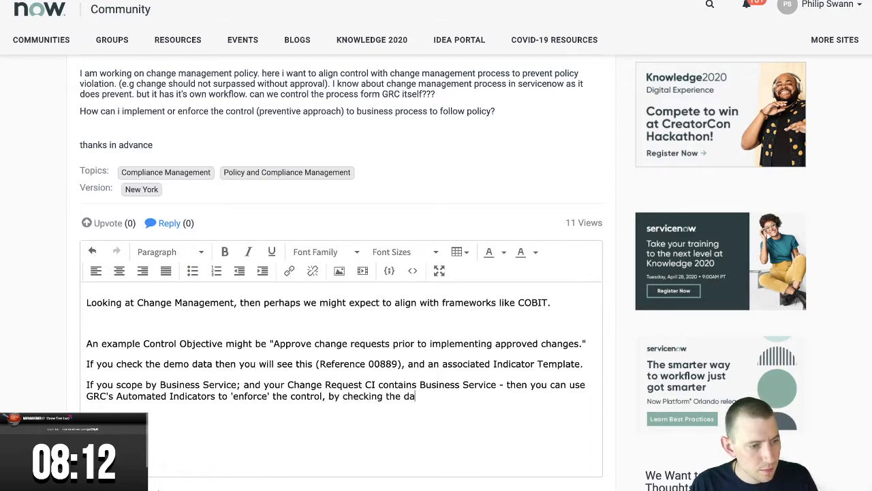
pyautogui.write('ta ')
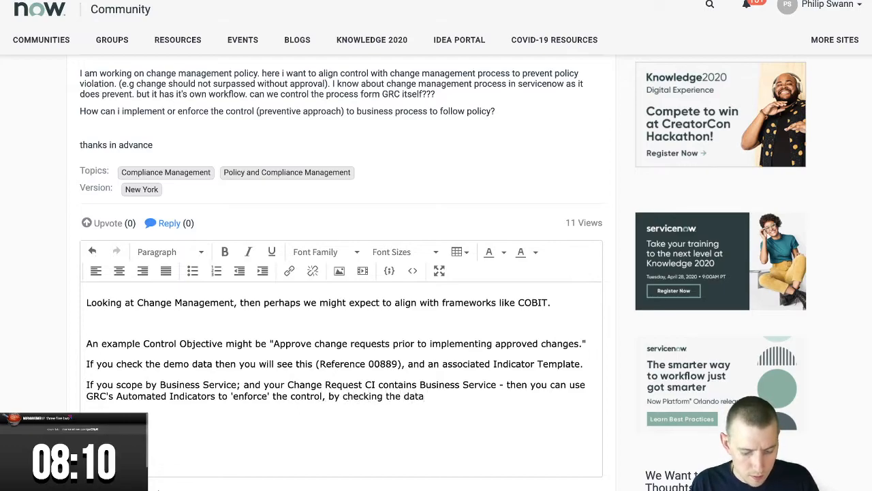
# Finish the sentence with "and raising issues if there are any exceptions found."
pyautogui.write('and ')
pyautogui.write('raisin')
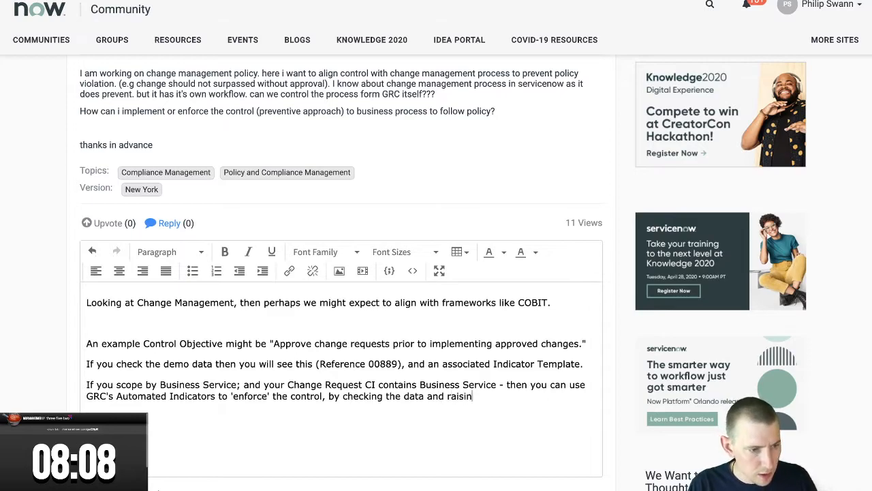
pyautogui.write('g issues if there a')
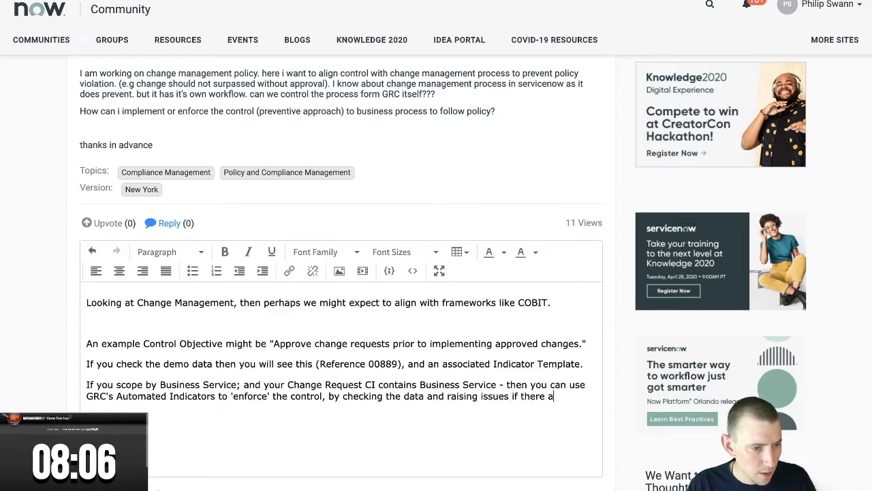
pyautogui.write('re any exceptions.')
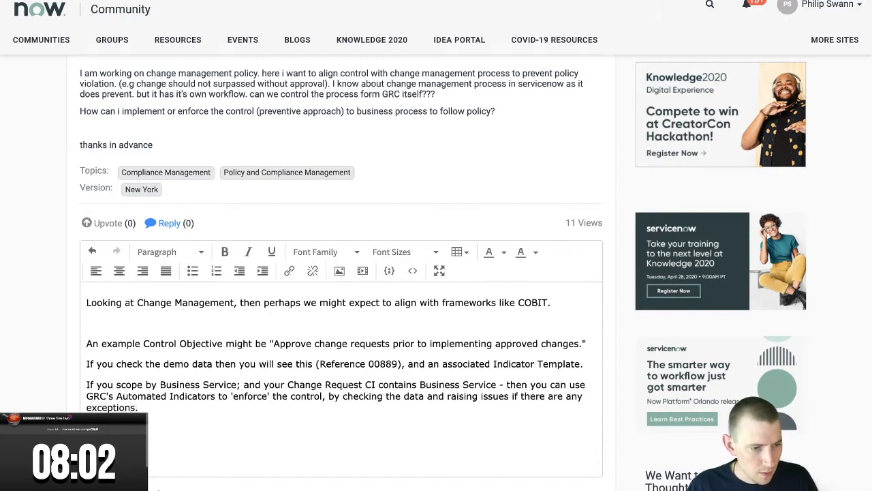
pyautogui.press('BackSpace')
pyautogui.write('found.')
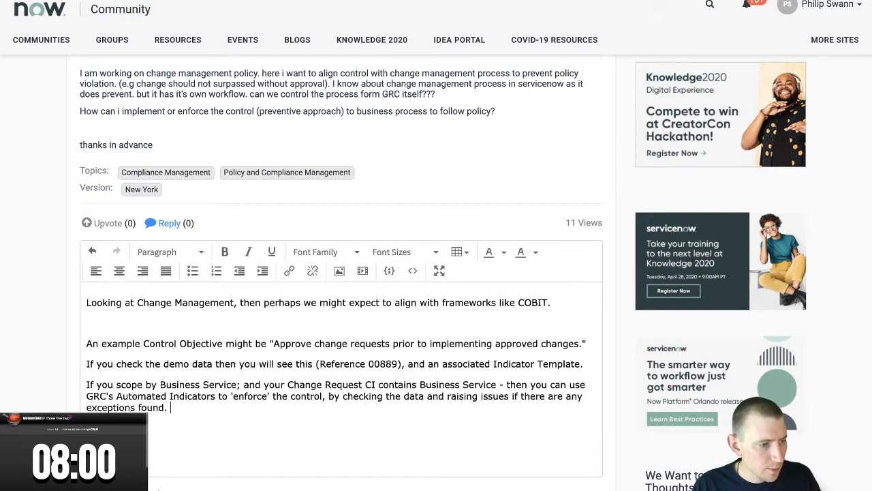
pyautogui.scroll(-2, 603, 353)
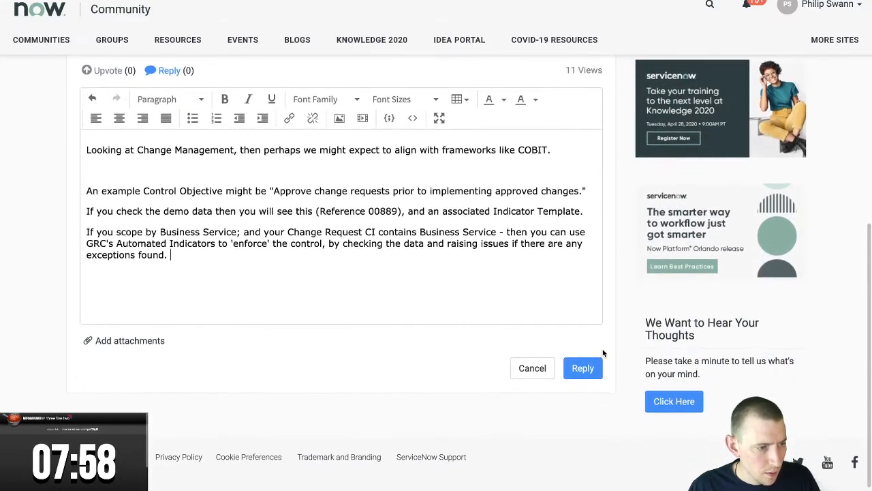
pyautogui.press('Return')
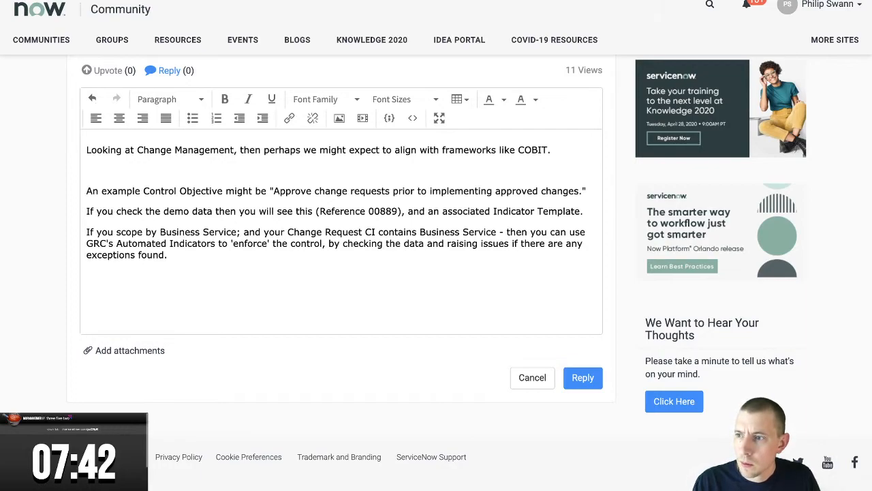
pyautogui.click(176, 308)
pyautogui.write('Check')
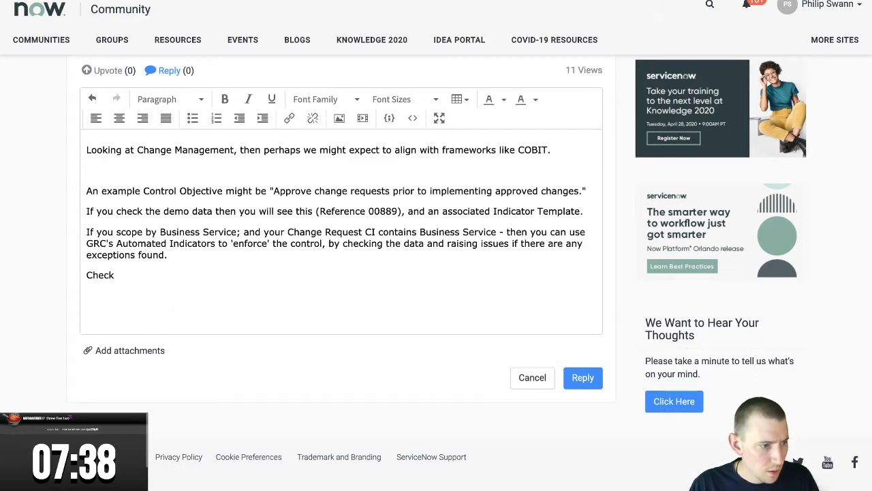
pyautogui.write(':')
pyautogui.write('https://youtu.be/v2opGvVAmdE')
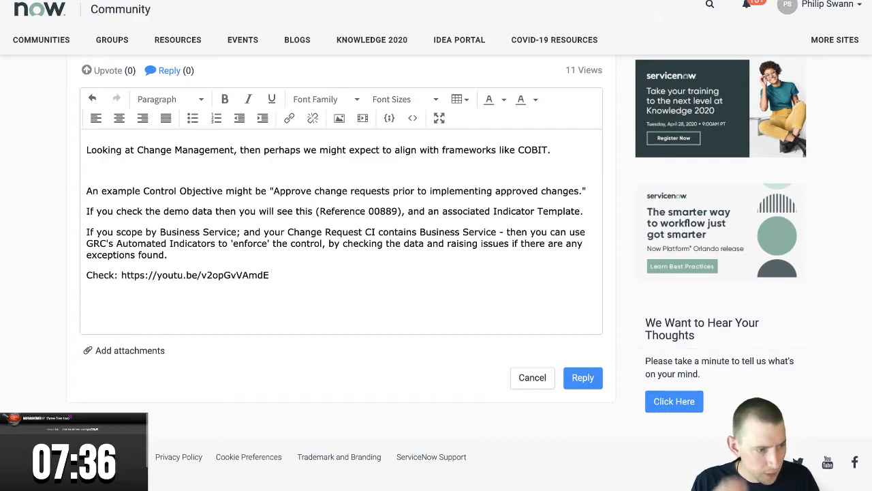
# Complete the video link line with "to see this walked through."
pyautogui.write('to see this ')
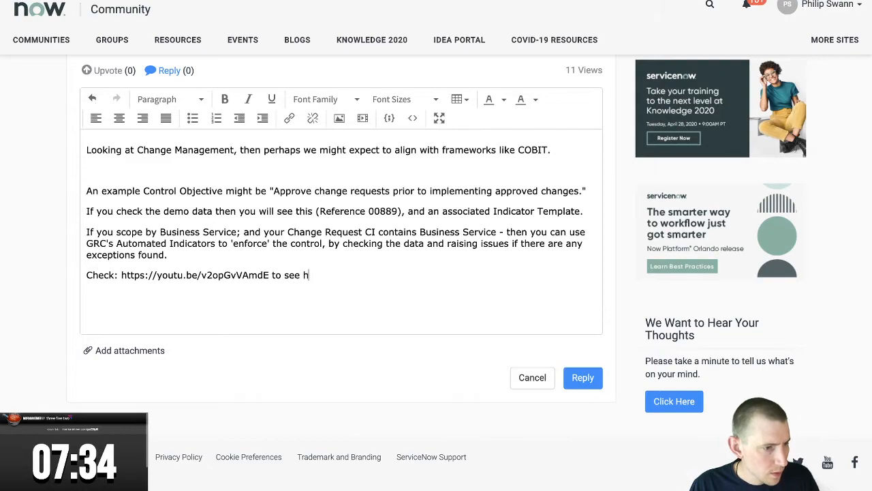
pyautogui.write('walked threoug')
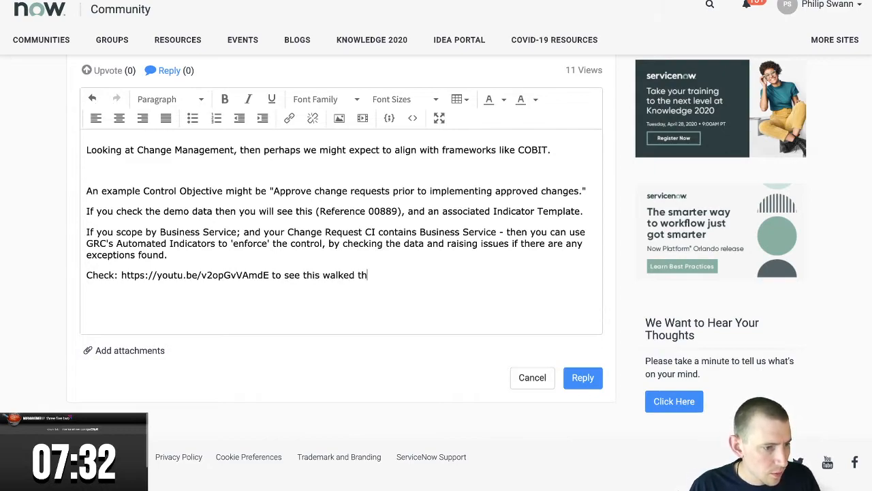
pyautogui.press('BackSpace')
pyautogui.press('BackSpace')
pyautogui.press('BackSpace')
pyautogui.press('BackSpace')
pyautogui.write('ough.')
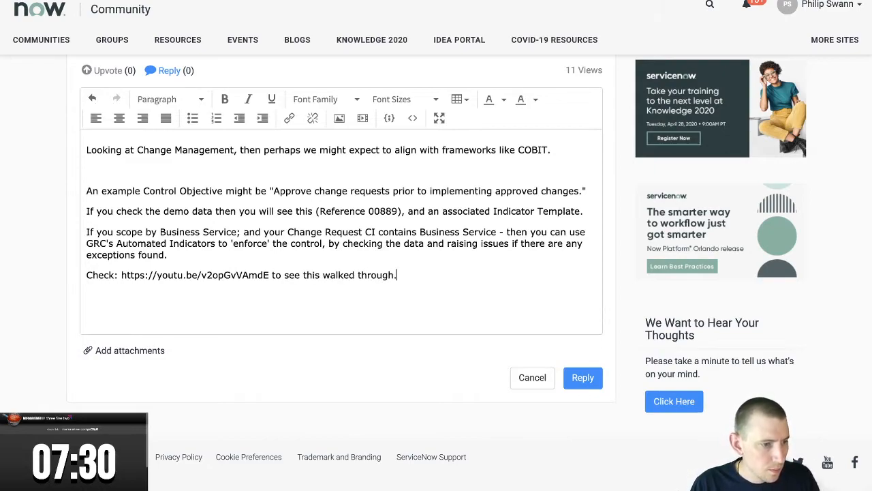
pyautogui.hotkey('ctrl', 'Left')
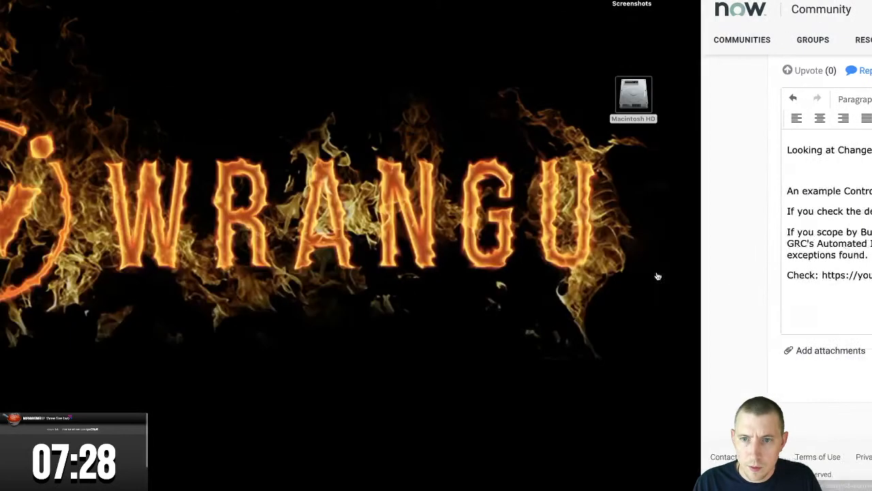
pyautogui.hotkey('ctrl', 'Right')
pyautogui.hotkey('ctrl', 'Right')
pyautogui.hotkey('ctrl', 'Left')
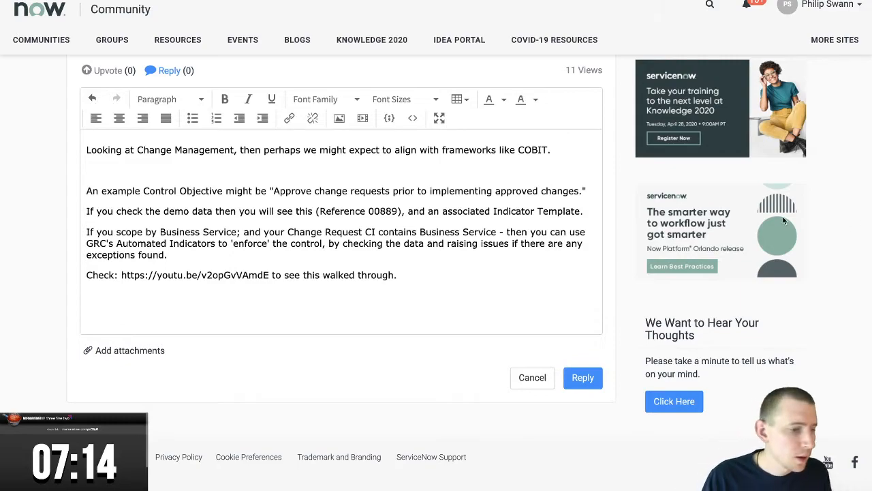
# Replace the full stop ending the video link line with " upto 40mins" and submit the reply
pyautogui.click(470, 271)
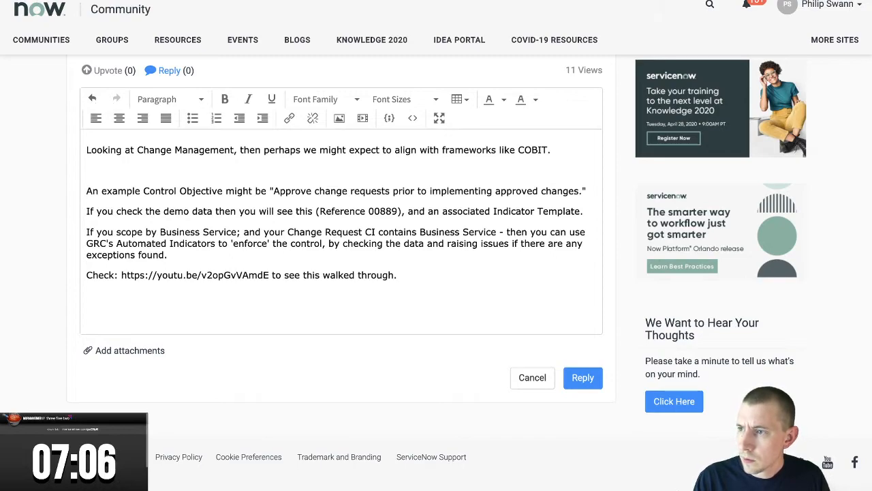
pyautogui.click(430, 278)
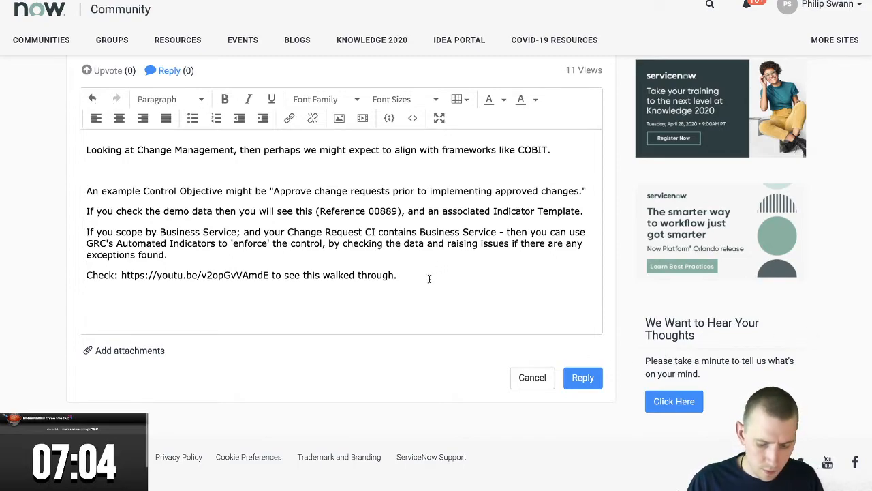
pyautogui.press('BackSpace')
pyautogui.write('upto 40mins')
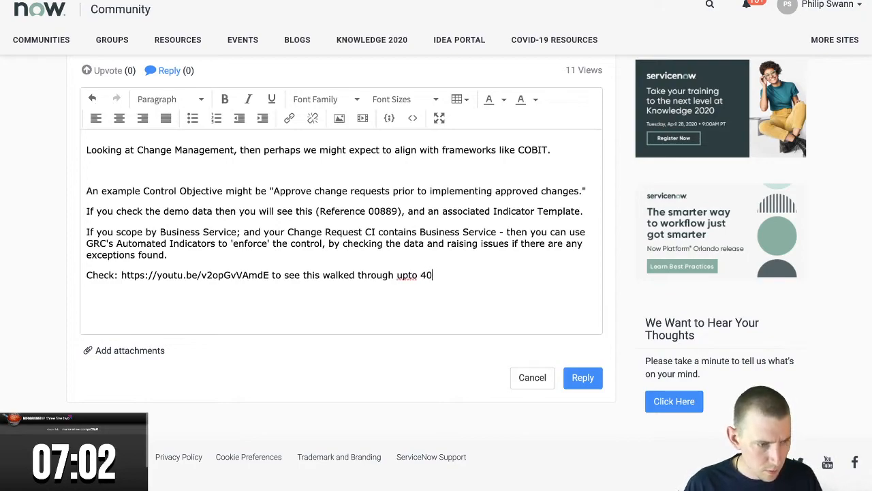
pyautogui.click(585, 379)
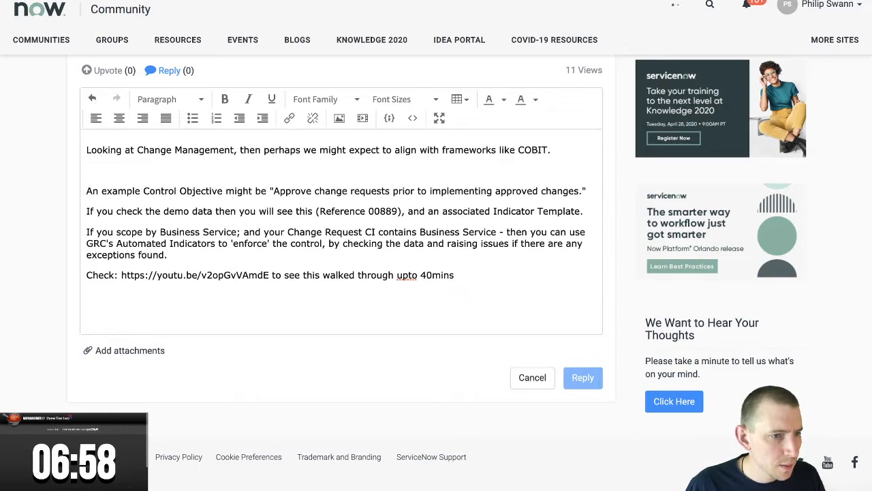
# Pause the countdown timer and return to the answered change management question
pyautogui.click(627, 1)
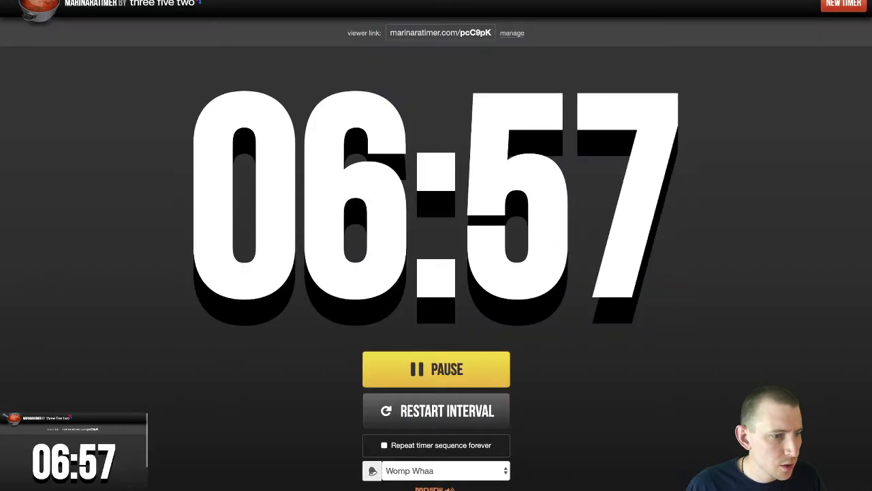
pyautogui.click(462, 375)
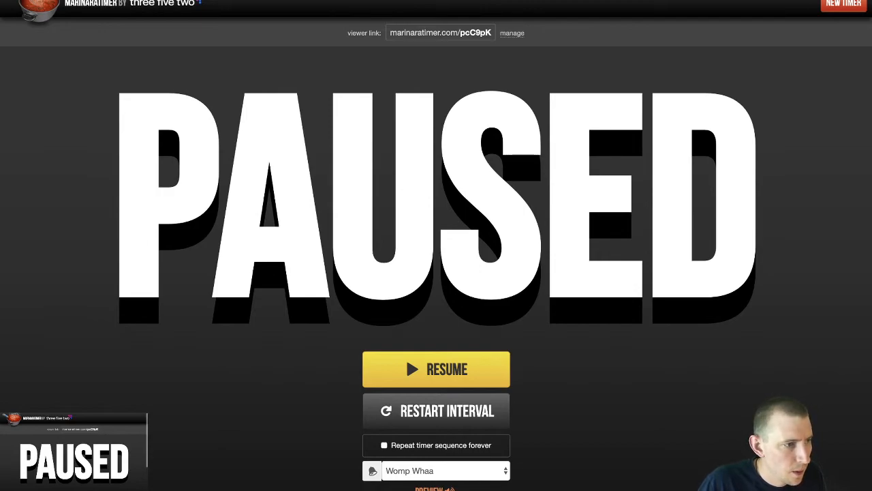
pyautogui.hotkey('ctrl', 'Tab')
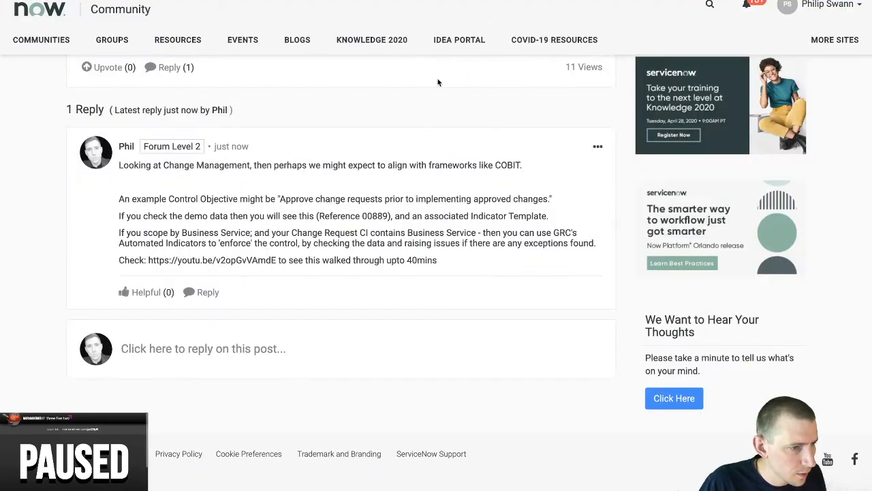
pyautogui.scroll(4, 438, 80)
pyautogui.click(43, 41)
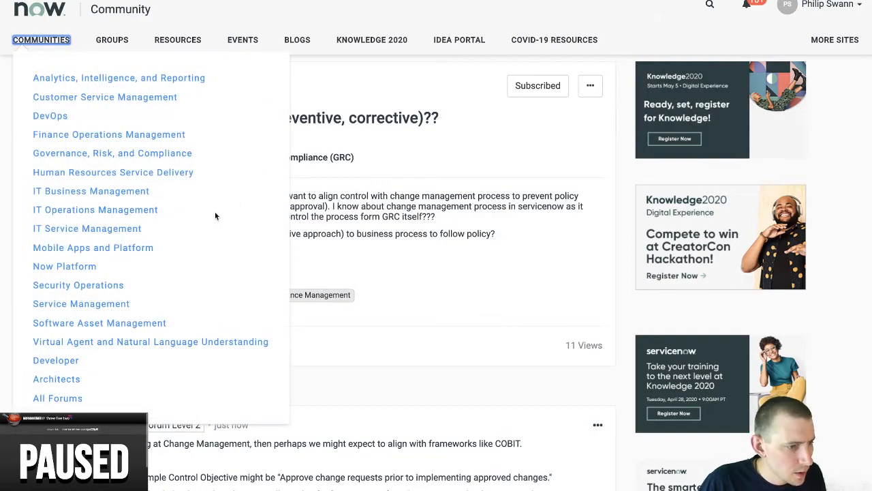
pyautogui.click(137, 155)
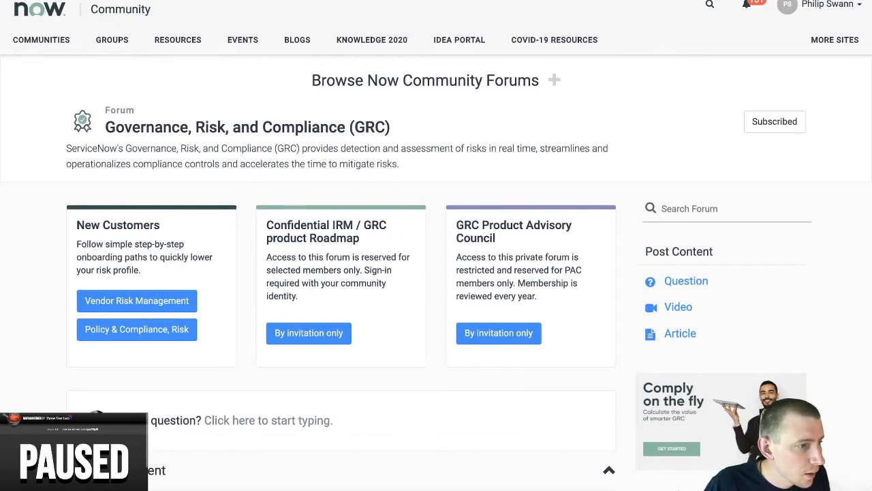
pyautogui.rightClick(12, 0)
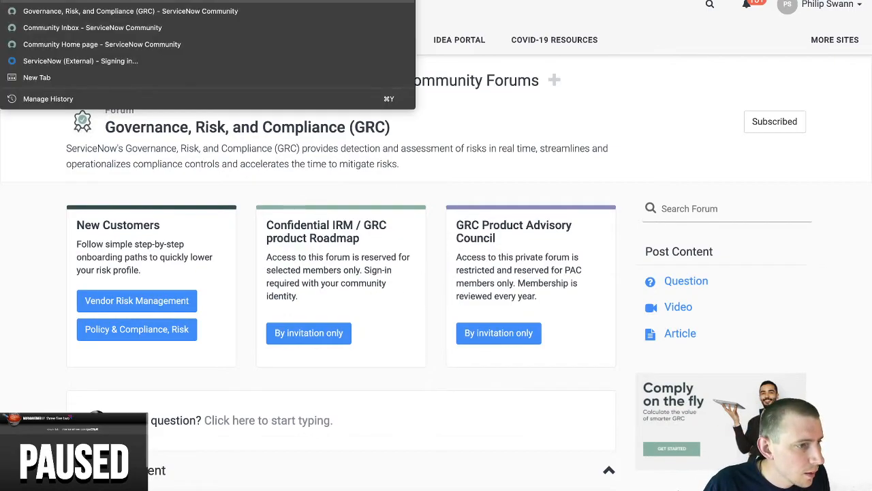
pyautogui.click(58, 8)
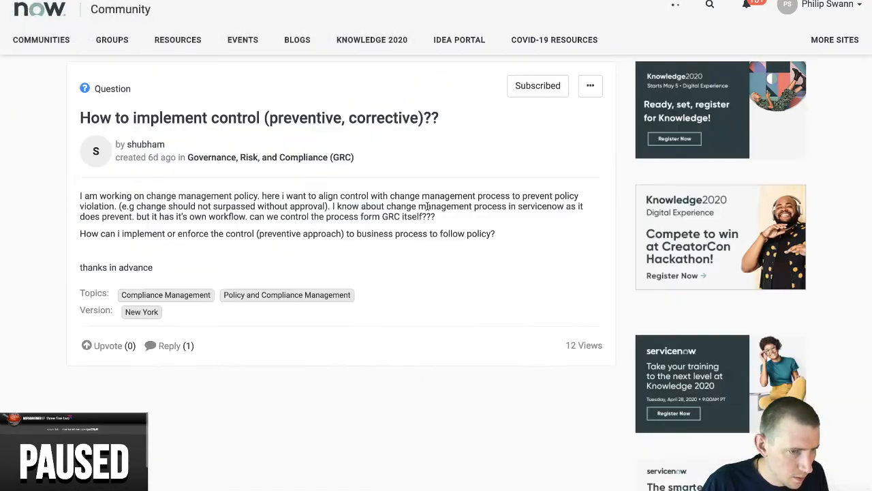
# Edit the posted reply so its video link line ends in "26 mins" and save the change
pyautogui.scroll(-3, 427, 206)
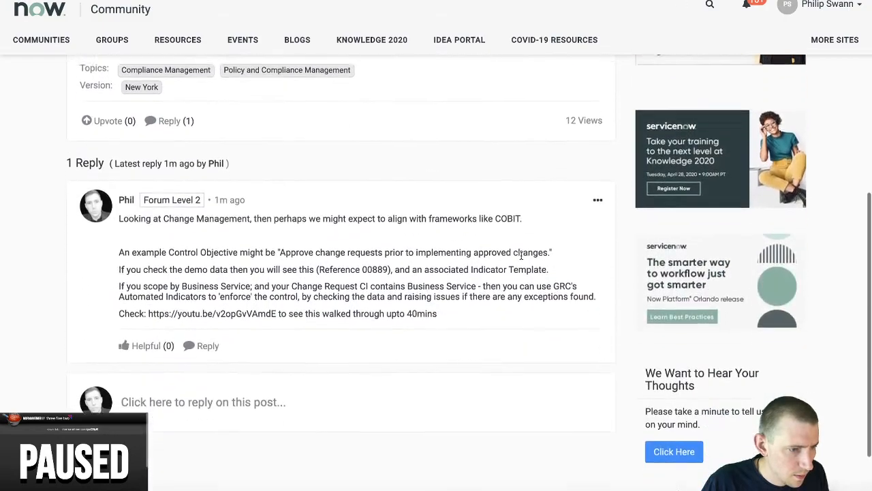
pyautogui.click(597, 193)
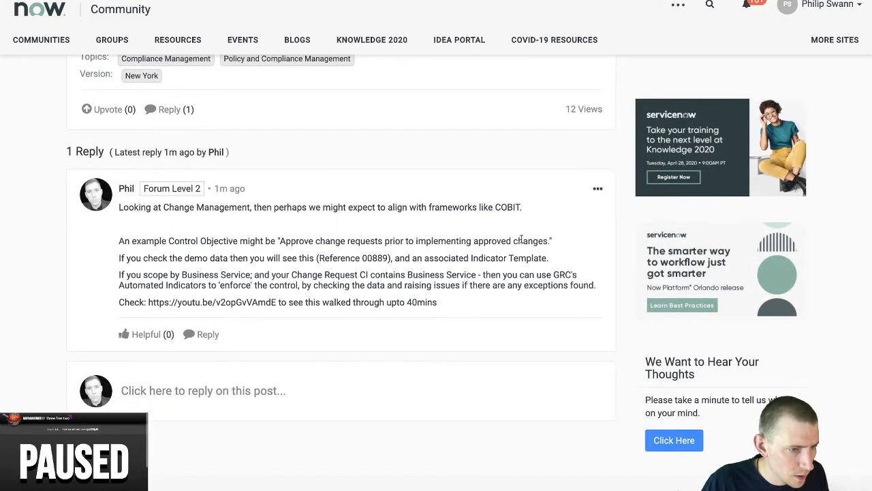
pyautogui.click(571, 212)
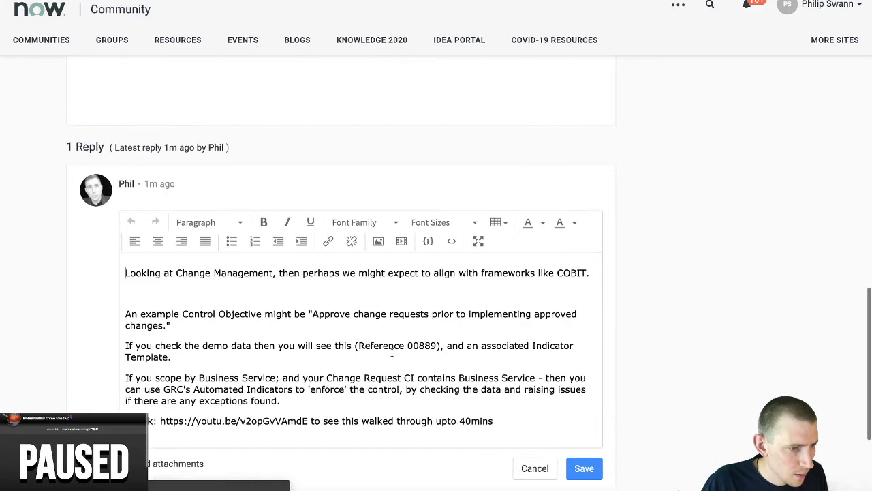
pyautogui.press('BackSpace')
pyautogui.press('BackSpace')
pyautogui.write('26')
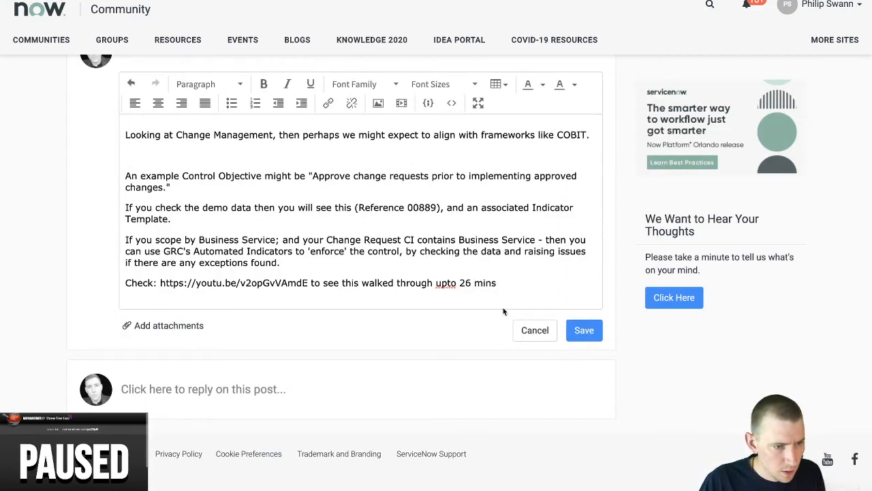
pyautogui.click(447, 284)
pyautogui.click(582, 330)
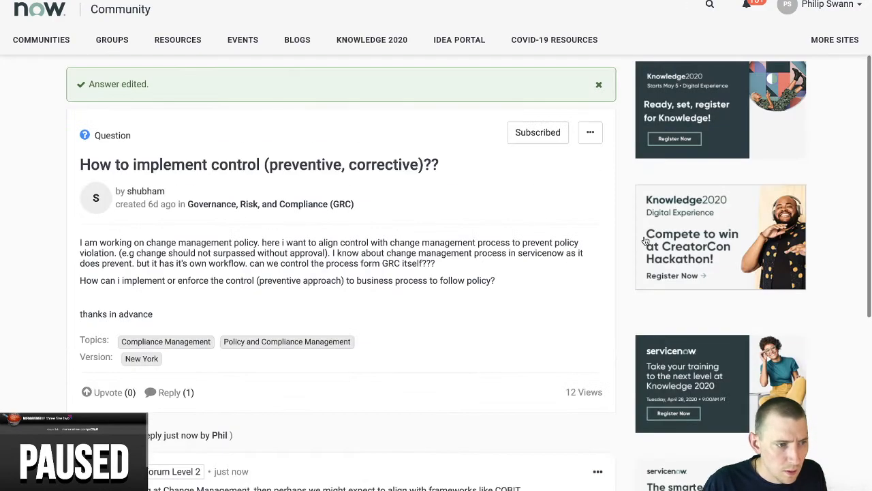
# Leave the answered question and open the Governance, Risk, and Compliance forum
pyautogui.click(29, 45)
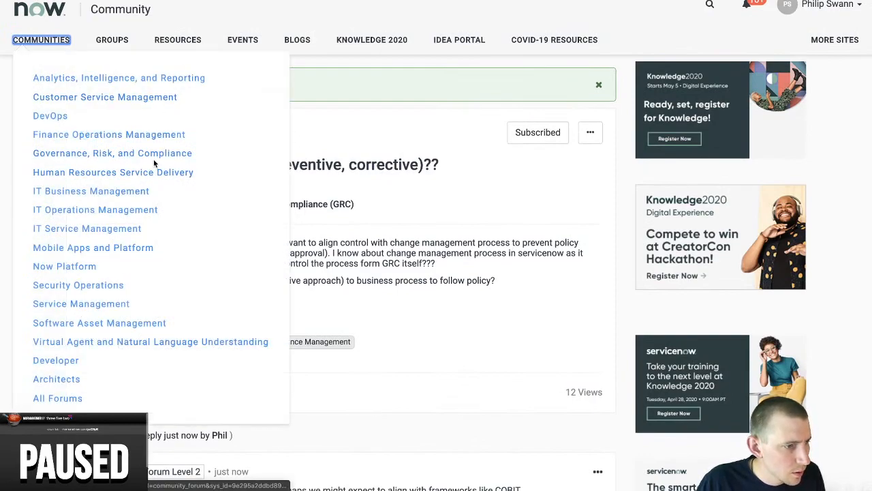
pyautogui.click(154, 158)
pyautogui.click(54, 42)
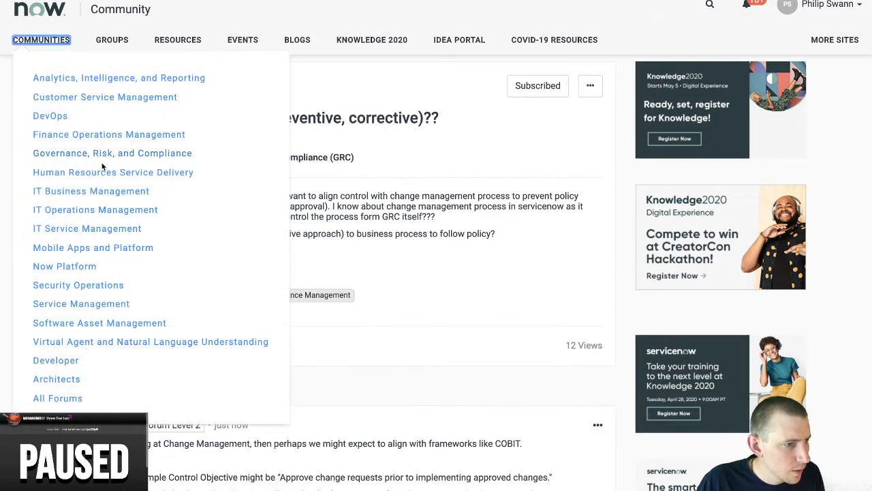
pyautogui.click(124, 153)
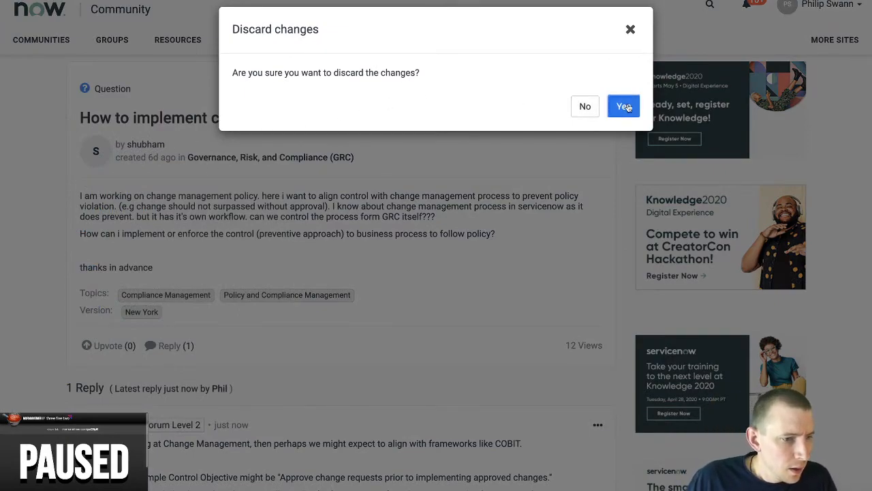
pyautogui.click(584, 105)
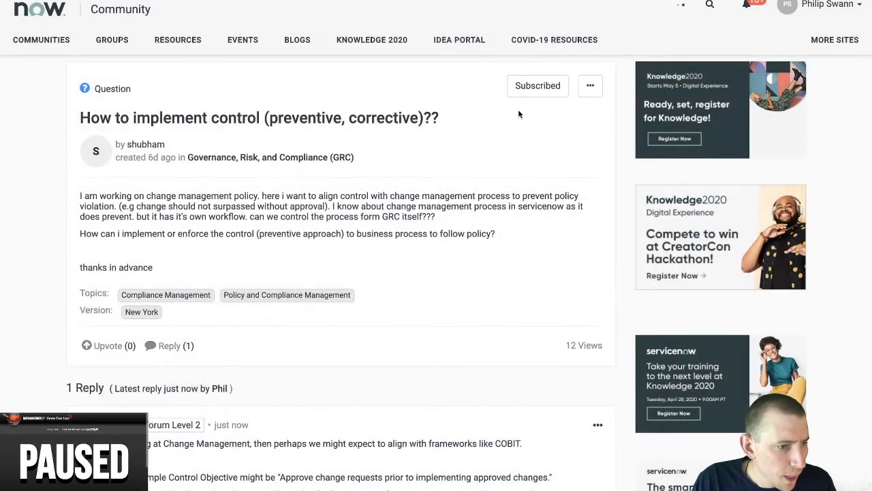
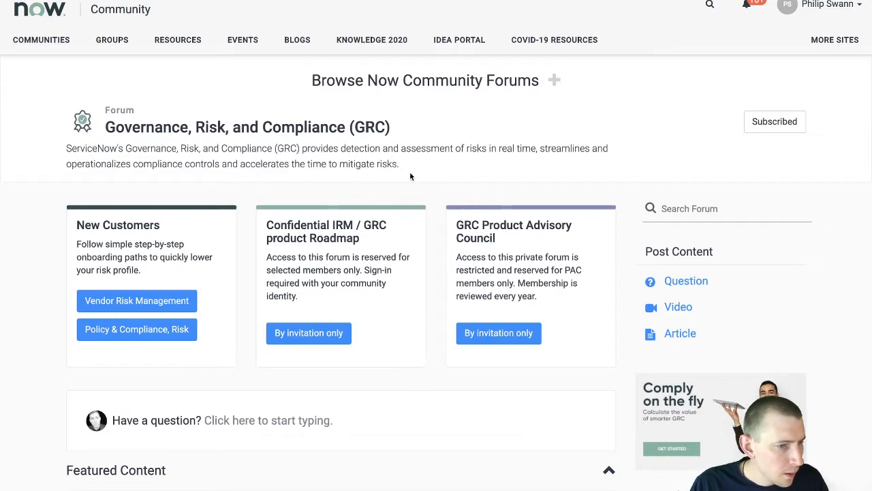
# Find and open the unanswered forum question "Where can I find a SOC1 for subservice organization Qualys?"
pyautogui.scroll(-5, 411, 175)
pyautogui.scroll(-7, 411, 176)
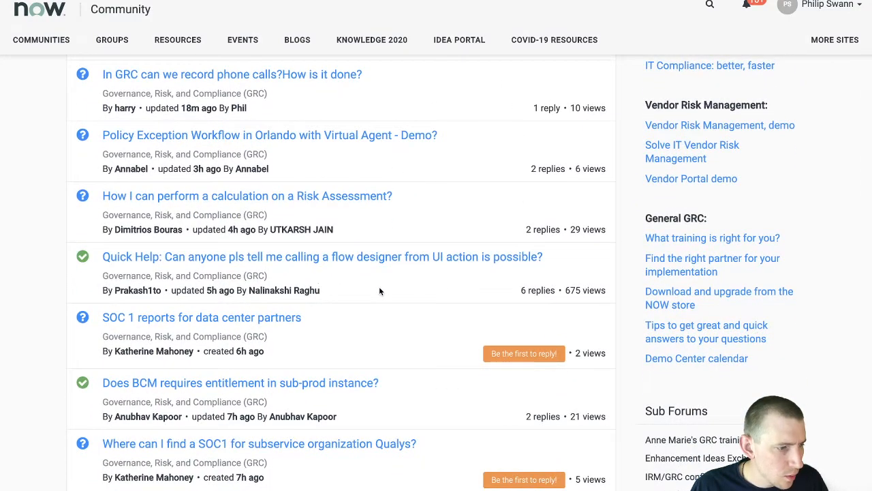
pyautogui.scroll(-1, 443, 295)
pyautogui.scroll(-1, 444, 294)
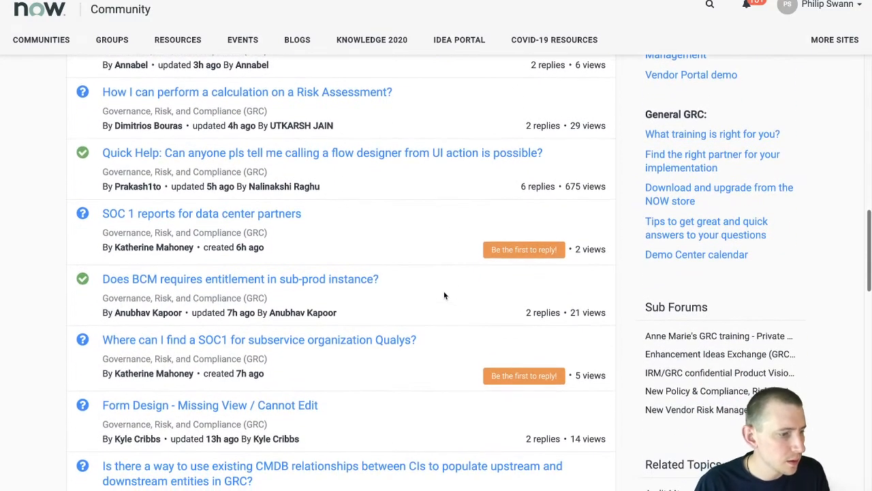
pyautogui.scroll(-2, 444, 295)
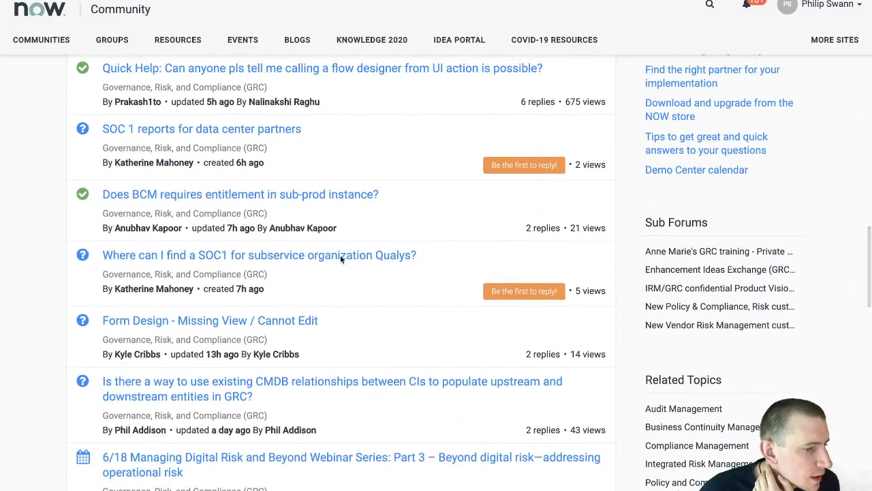
pyautogui.click(408, 260)
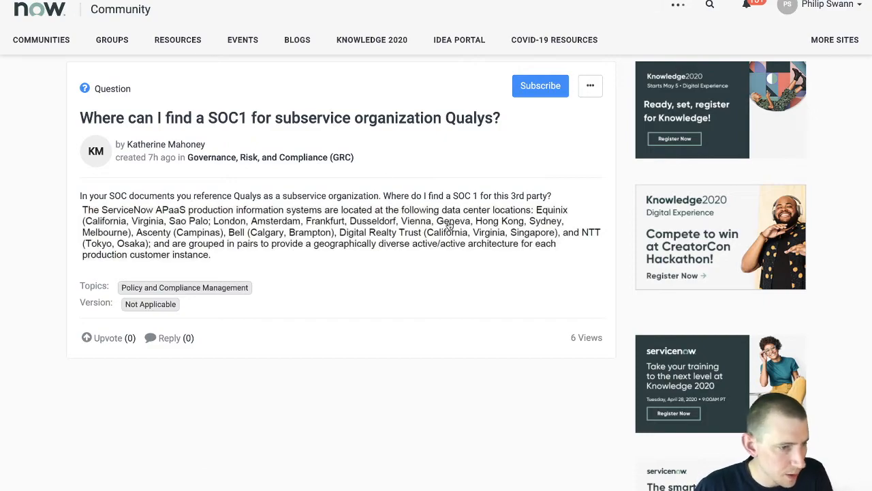
# Return to the forum's question list and open the unanswered question "SOC 1 reports for data center partners"
pyautogui.press('super+Left')
pyautogui.scroll(-3, 429, 231)
pyautogui.scroll(-3, 429, 232)
pyautogui.scroll(-4, 427, 237)
pyautogui.scroll(-2, 426, 240)
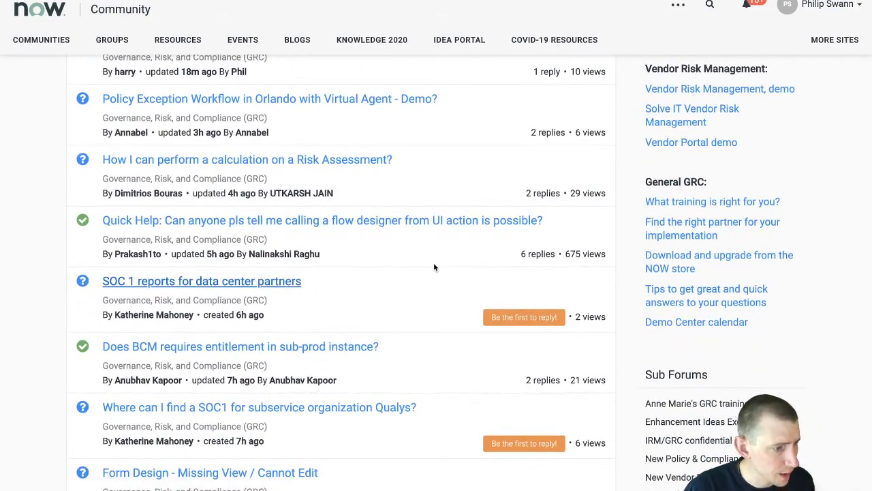
pyautogui.click(433, 267)
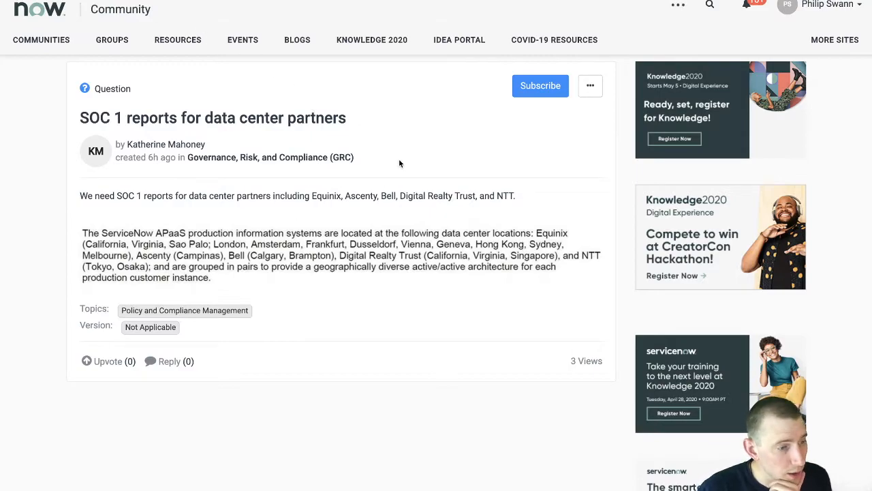
# Go back to the forum's question list and open "How I can perform a calculation on a Risk Assessment?"
pyautogui.scroll(-3, 440, 160)
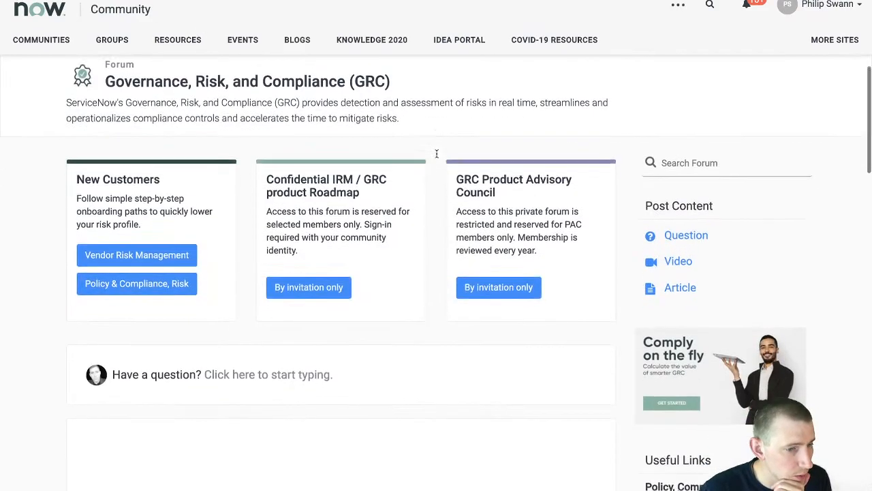
pyautogui.scroll(-5, 437, 157)
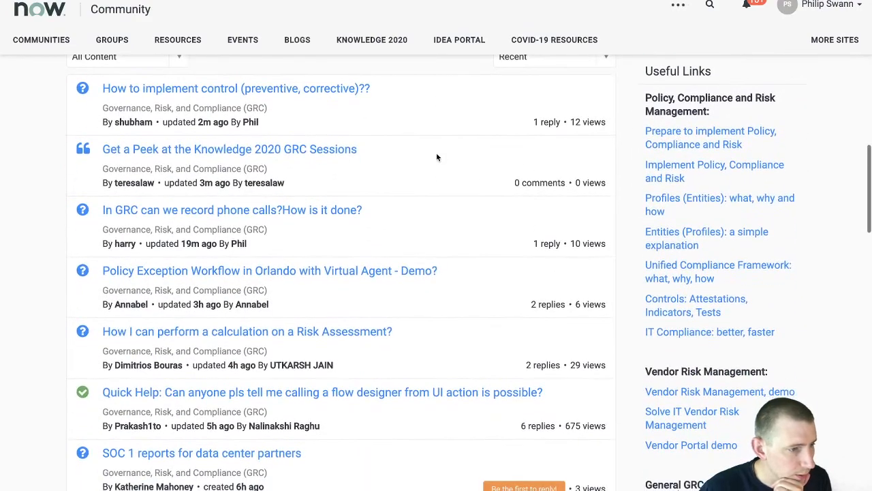
pyautogui.scroll(-1, 437, 158)
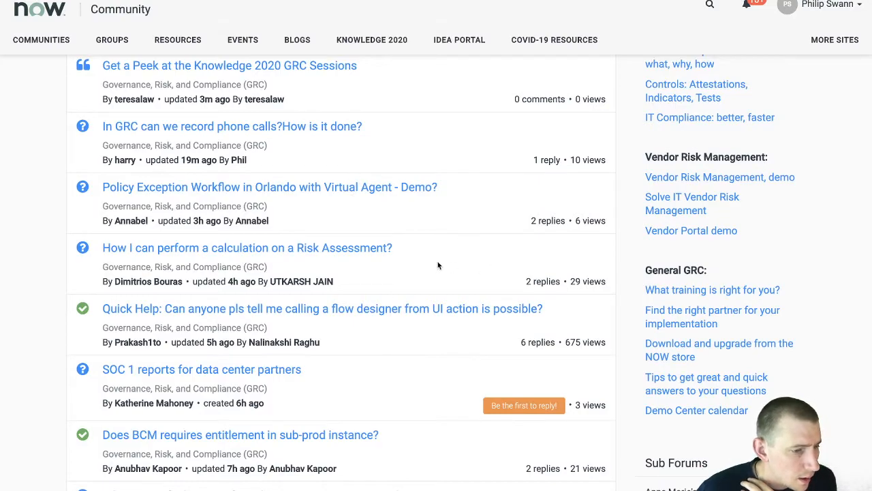
pyautogui.click(256, 255)
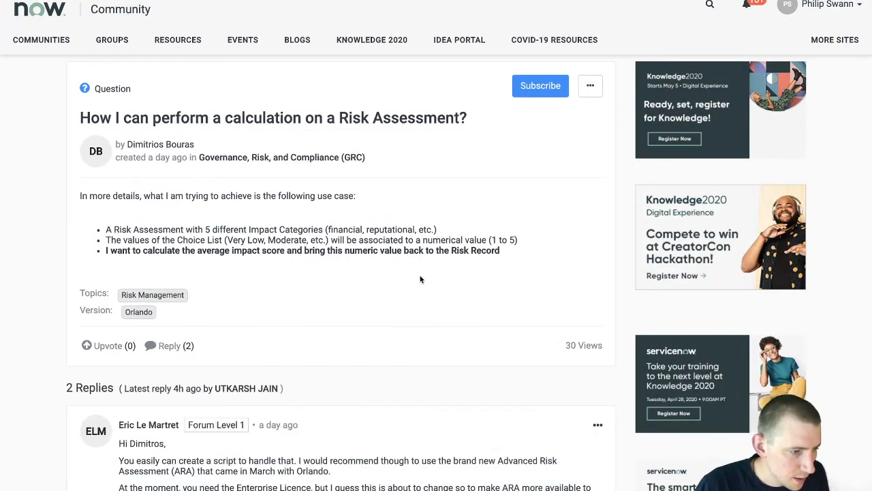
# Read the risk assessment calculation question, including its use case bullets, and the replies about Advanced Risk Assessment
pyautogui.scroll(-2, 419, 273)
pyautogui.scroll(-1, 419, 280)
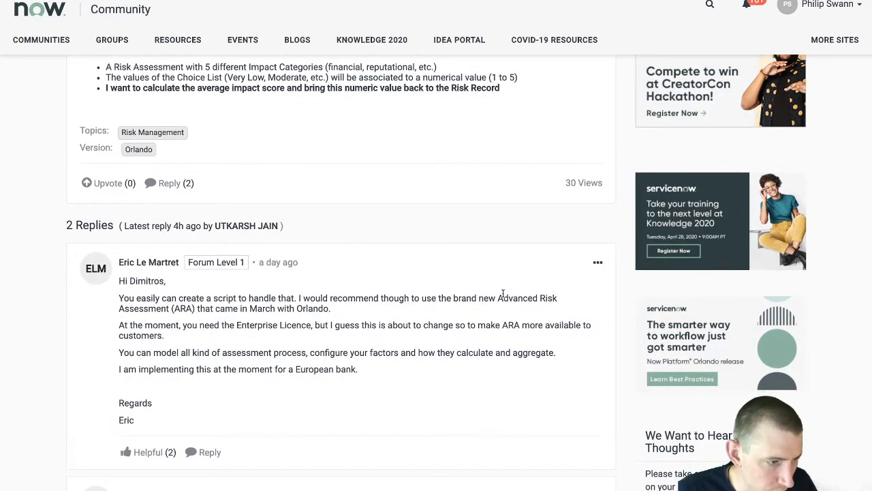
pyautogui.scroll(-2, 471, 298)
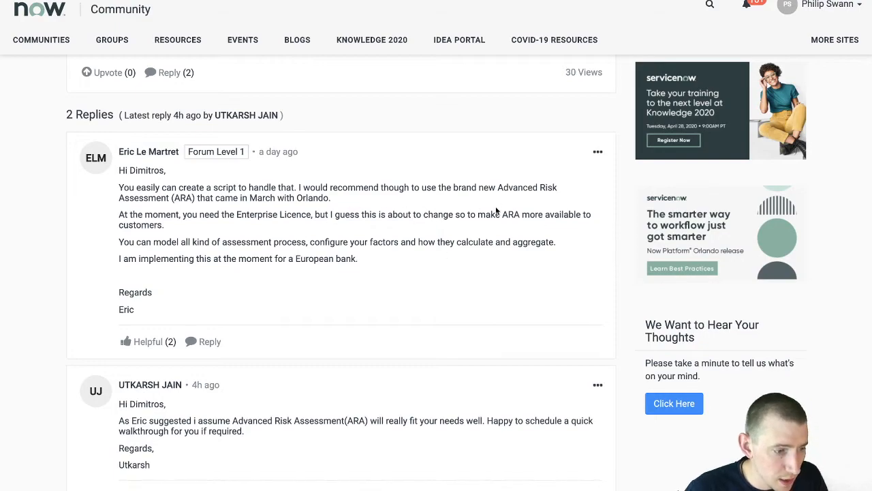
pyautogui.scroll(-3, 496, 208)
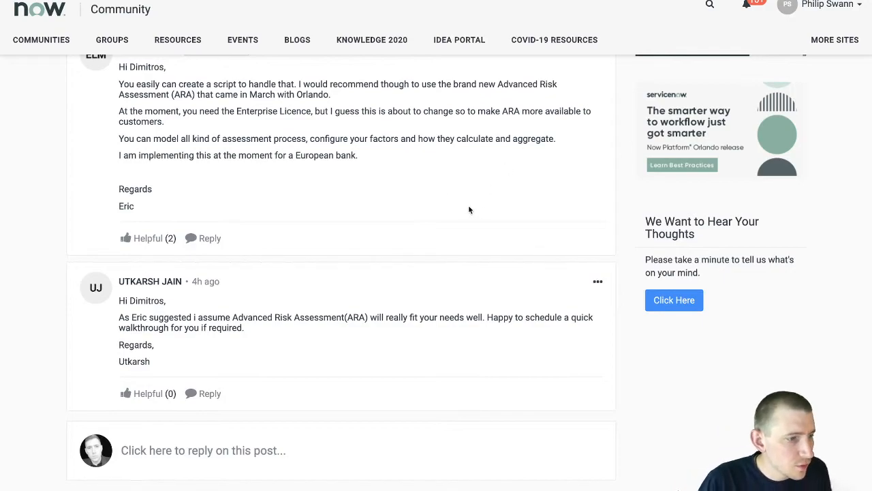
pyautogui.scroll(5, 416, 124)
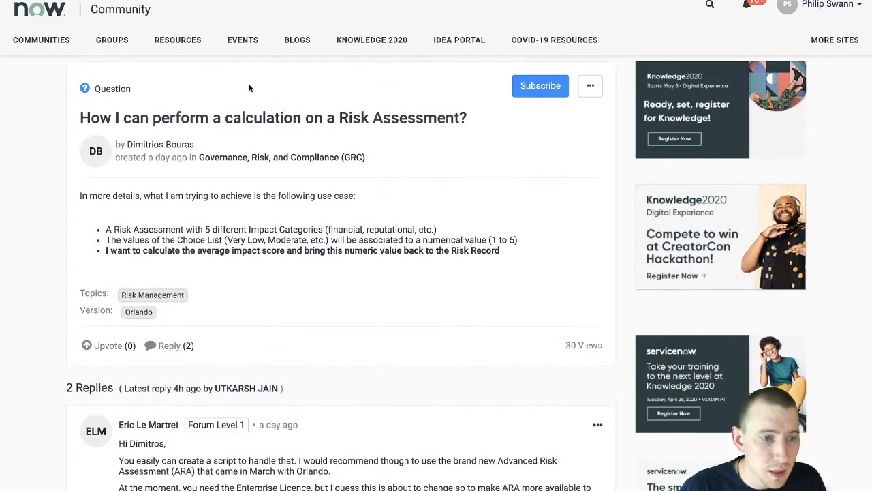
pyautogui.scroll(-1, 256, 186)
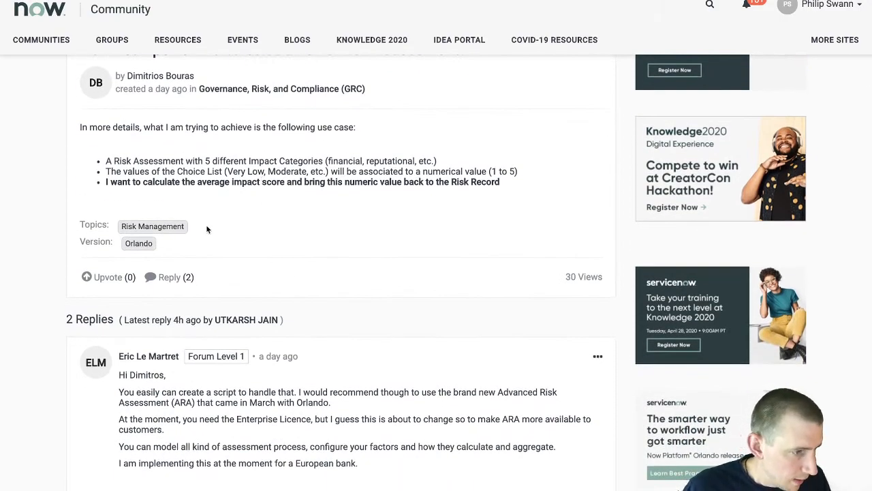
pyautogui.moveTo(506, 184); pyautogui.dragTo(97, 162)
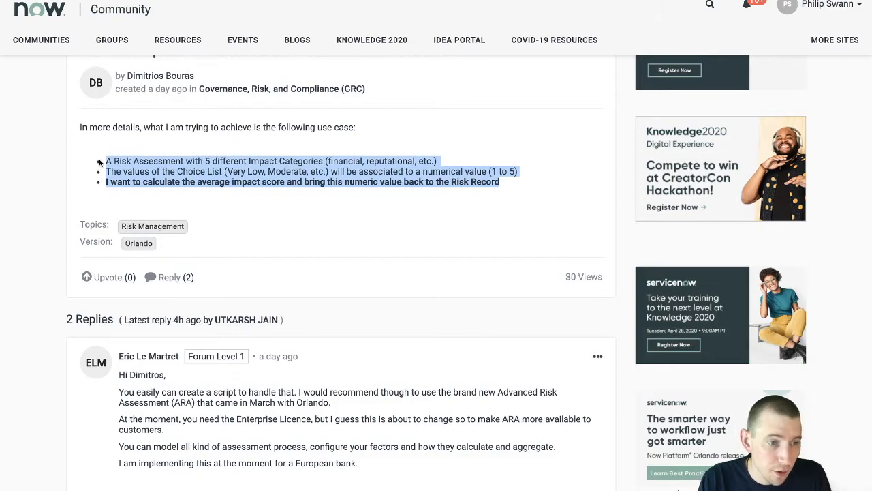
pyautogui.click(282, 171)
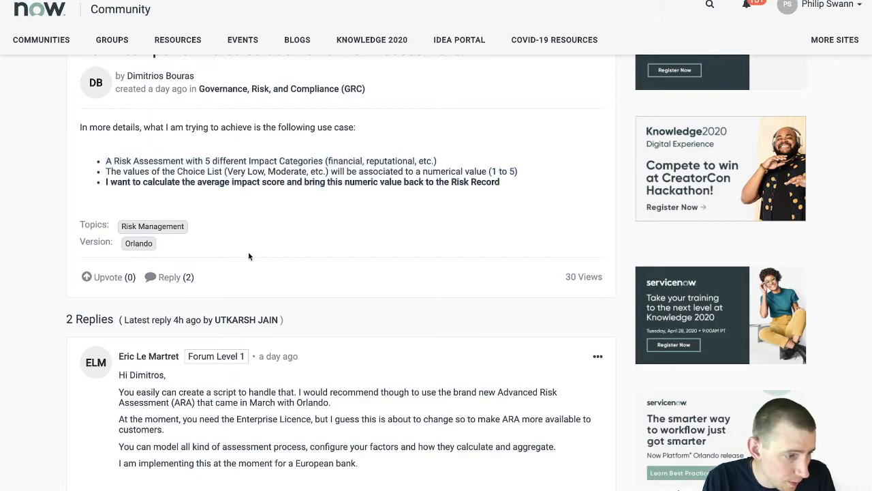
pyautogui.scroll(-5, 278, 247)
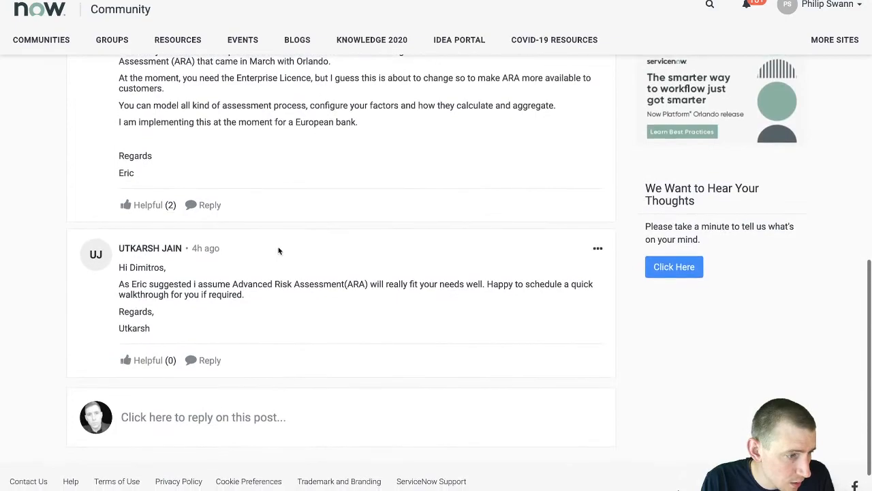
# Reread the risk assessment question and its replies, and open the ServiceNow product documentation site in a new browser tab
pyautogui.moveTo(162, 251)
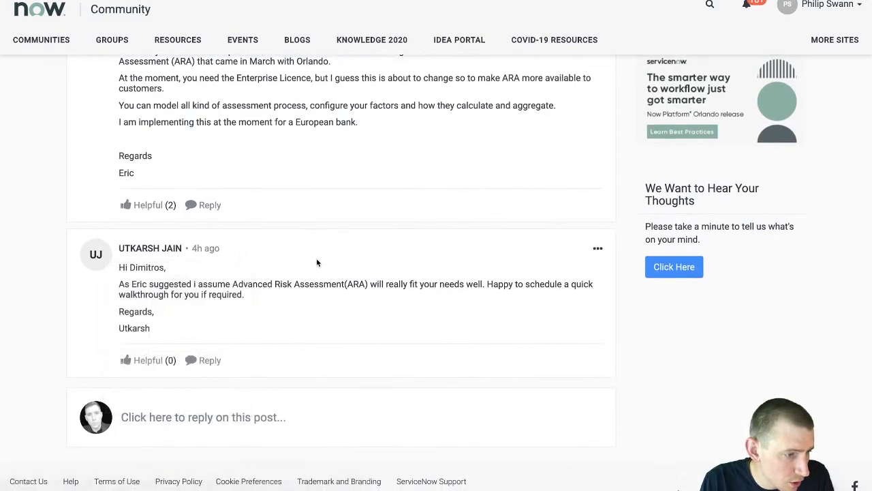
pyautogui.moveTo(135, 246)
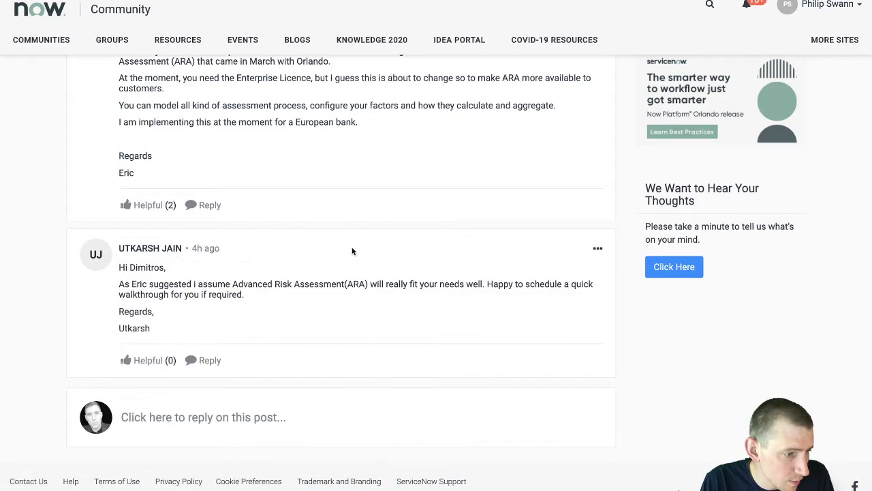
pyautogui.scroll(3, 351, 252)
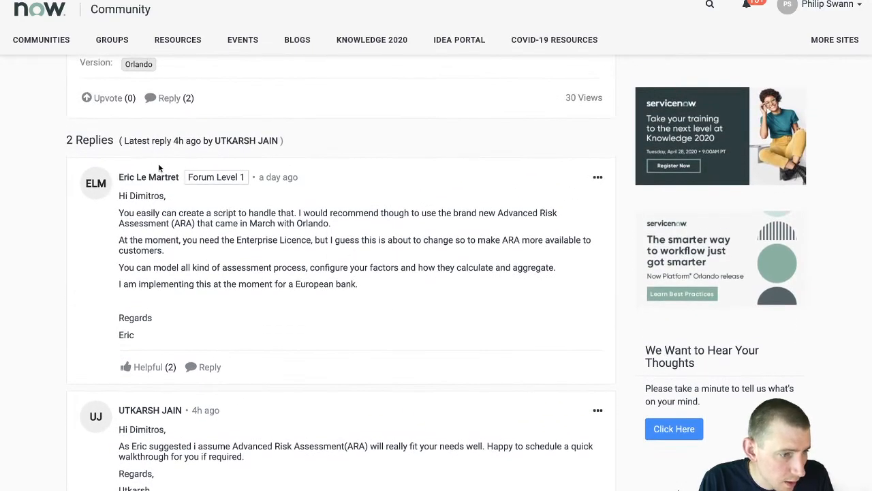
pyautogui.scroll(5, 265, 175)
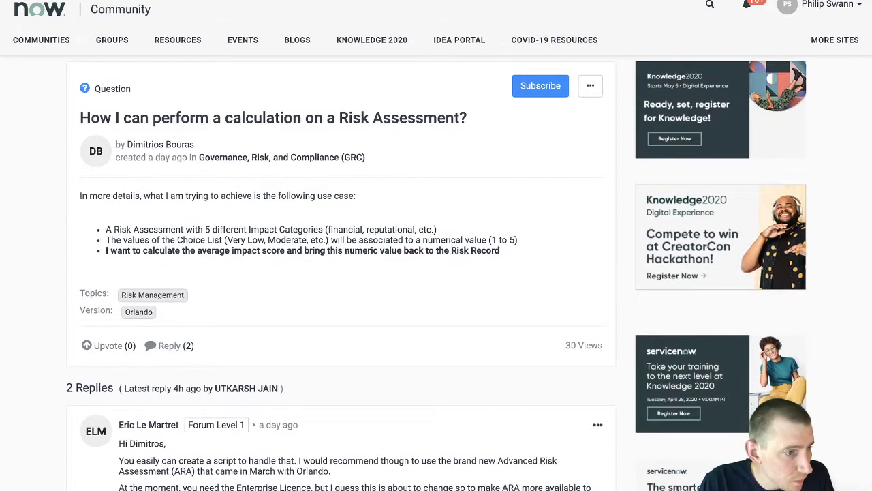
pyautogui.press('super+t')
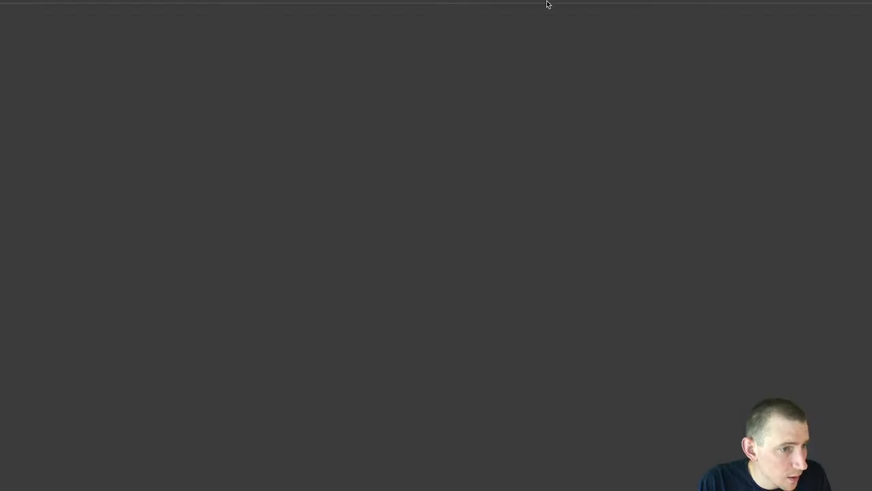
pyautogui.write('docs')
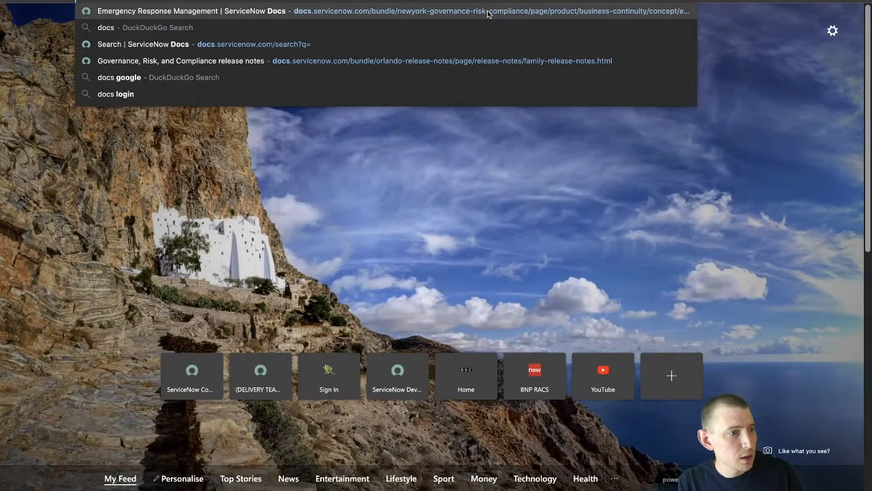
pyautogui.click(488, 10)
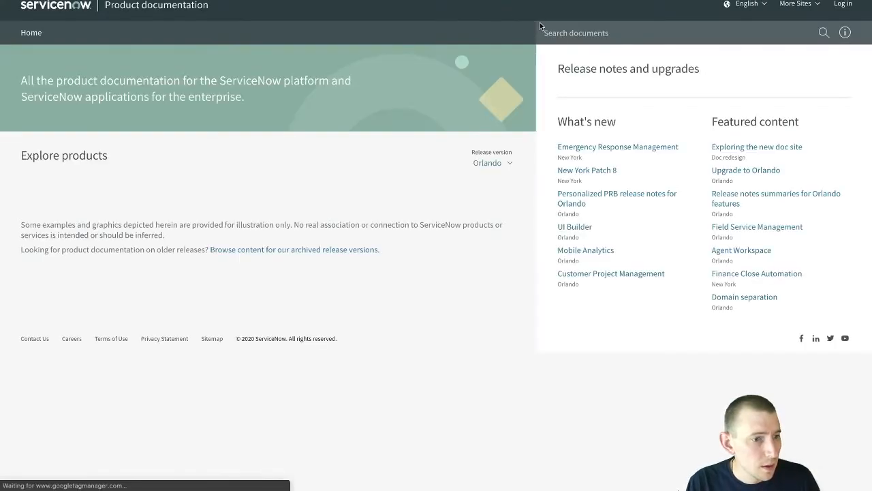
# Search the ServiceNow product documentation for "Advanced risk assessment"
pyautogui.click(684, 32)
pyautogui.write('advanc')
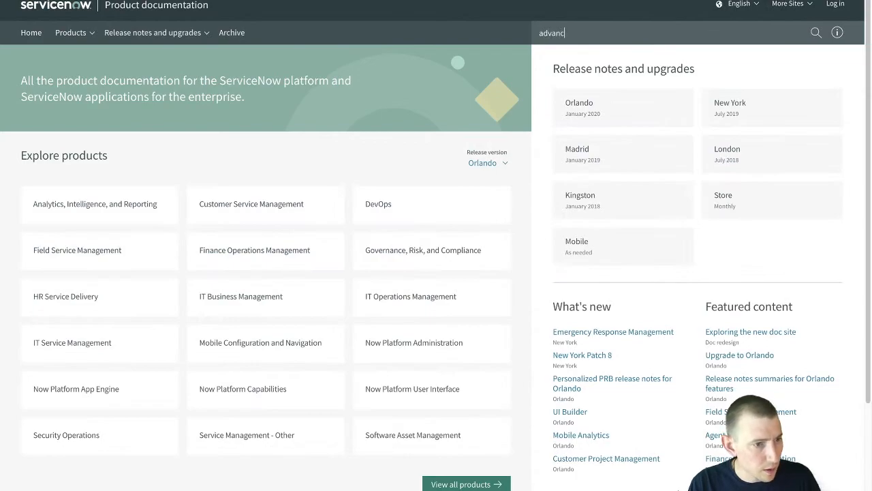
pyautogui.write('ed risk as')
pyautogui.press('Down')
pyautogui.press('Return')
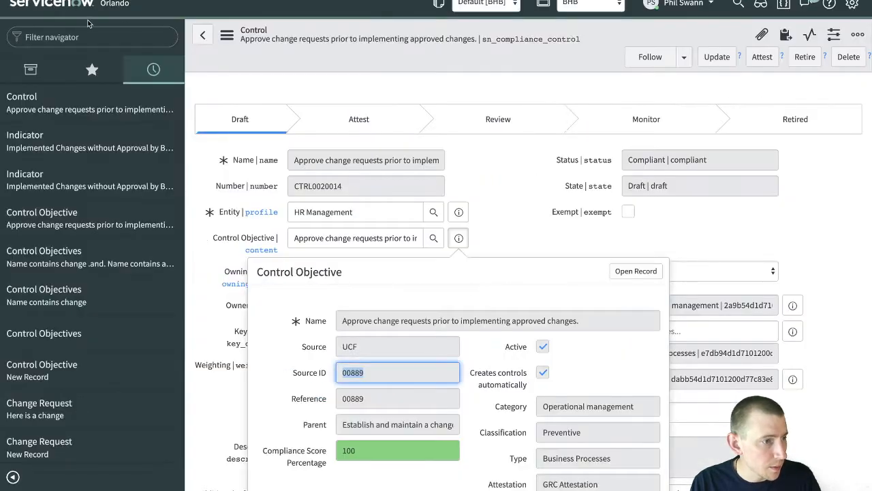
# In the ServiceNow instance, filter the navigator by "advanc" and open the Advanced Risk Assessment Overview dashboard
pyautogui.click(88, 36)
pyautogui.write('advanc')
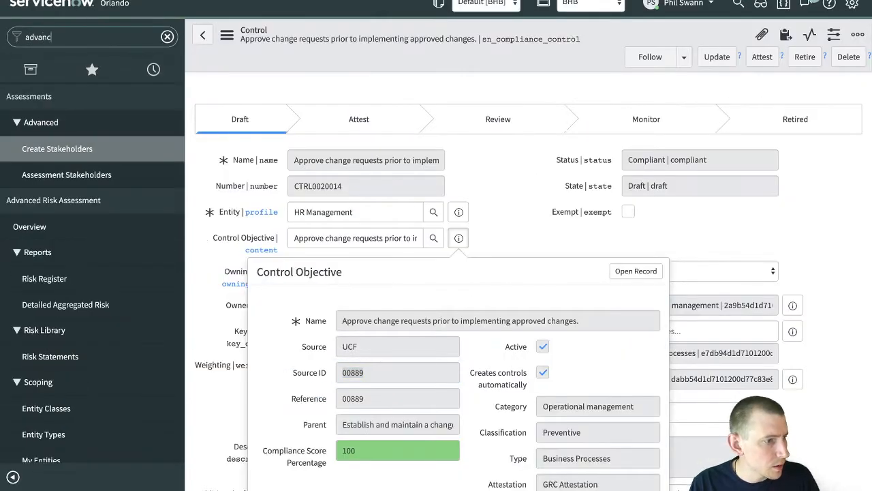
pyautogui.click(75, 250)
pyautogui.click(87, 233)
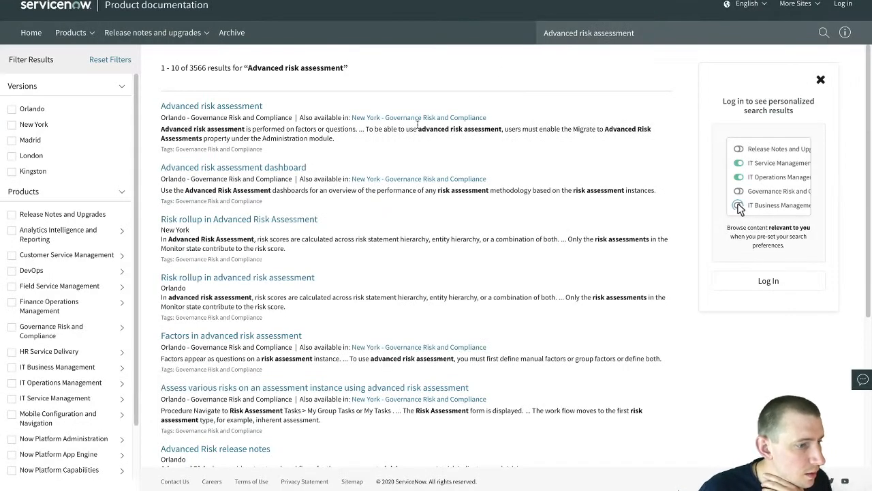
# In the documentation results, open the Orlando "Advanced risk assessment" article and read the five risk management principles and the benefits
pyautogui.click(234, 107)
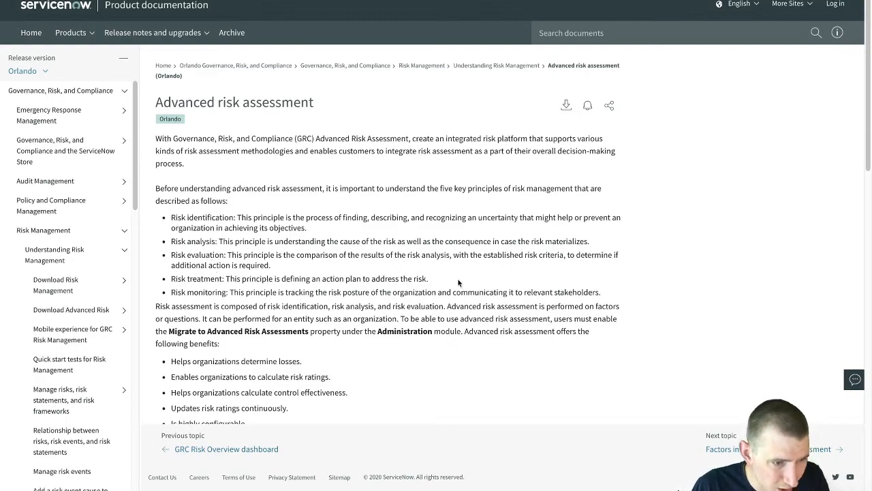
pyautogui.moveTo(612, 293); pyautogui.dragTo(168, 217)
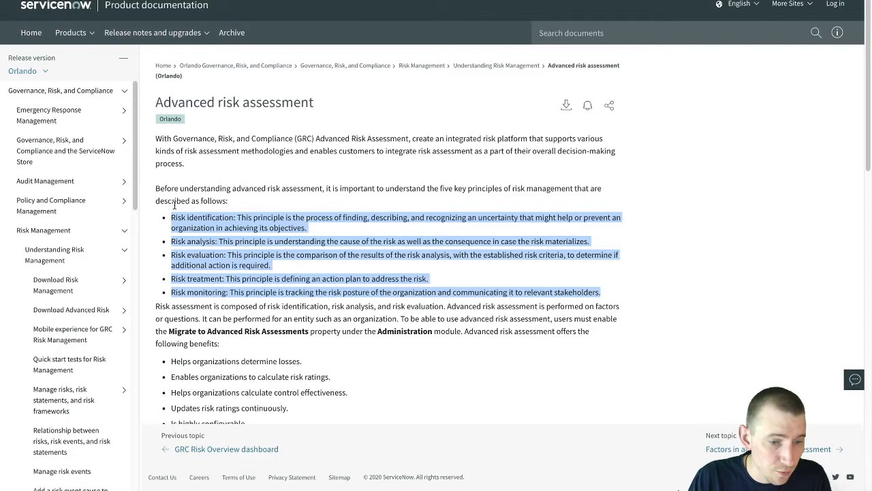
pyautogui.click(280, 289)
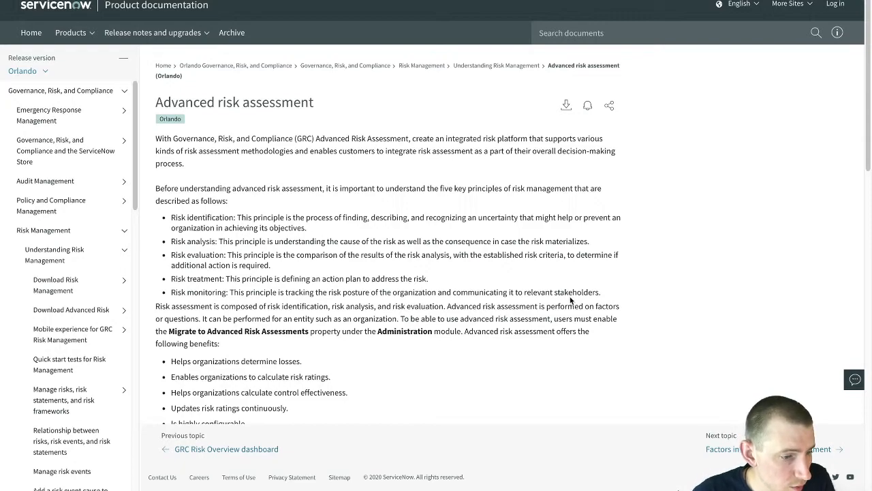
pyautogui.scroll(-1, 606, 303)
pyautogui.scroll(-1, 607, 300)
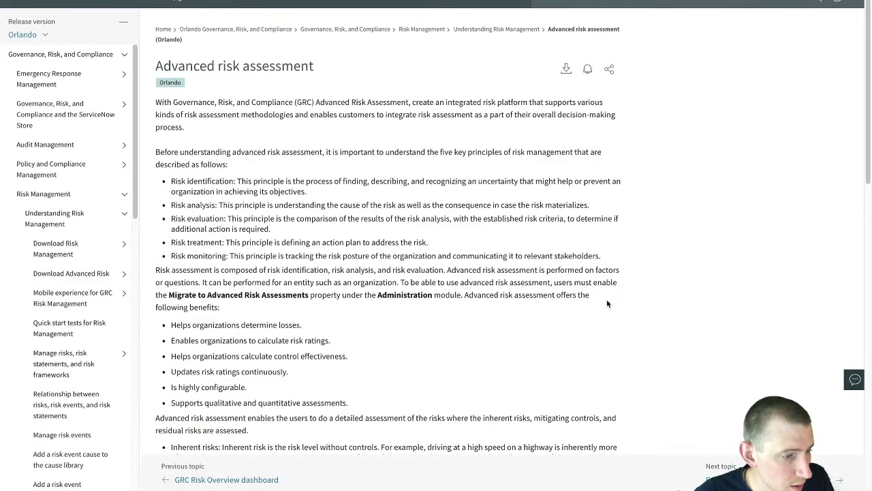
pyautogui.scroll(-2, 608, 303)
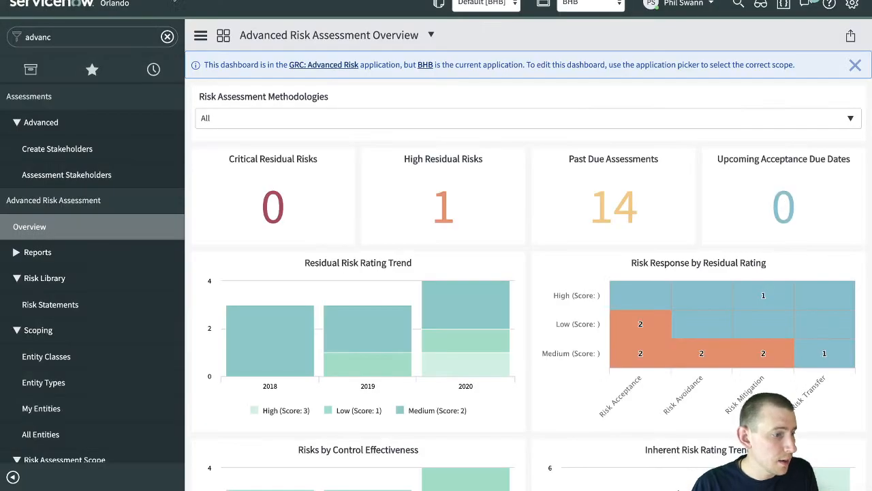
# Back in the instance, open the Advanced Risk Assessment administration properties and check the Migrate to Advanced Risk Assessments setting
pyautogui.scroll(-4, 71, 365)
pyautogui.scroll(-5, 70, 369)
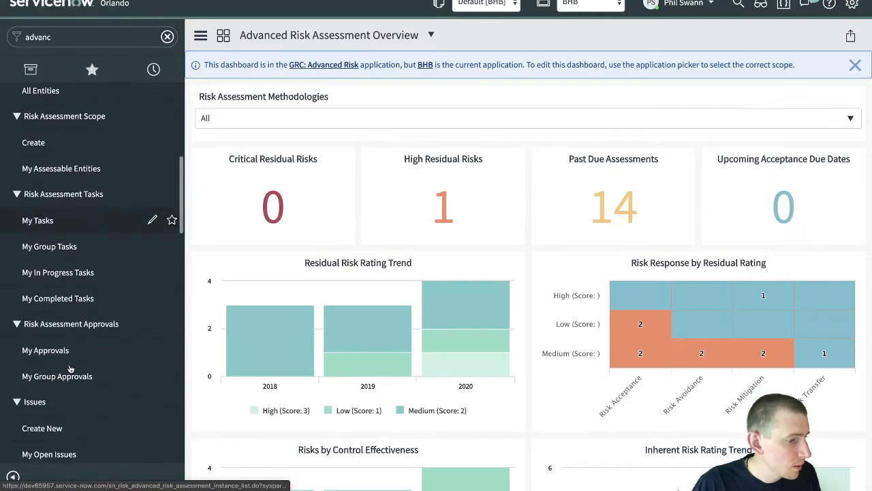
pyautogui.scroll(-6, 71, 369)
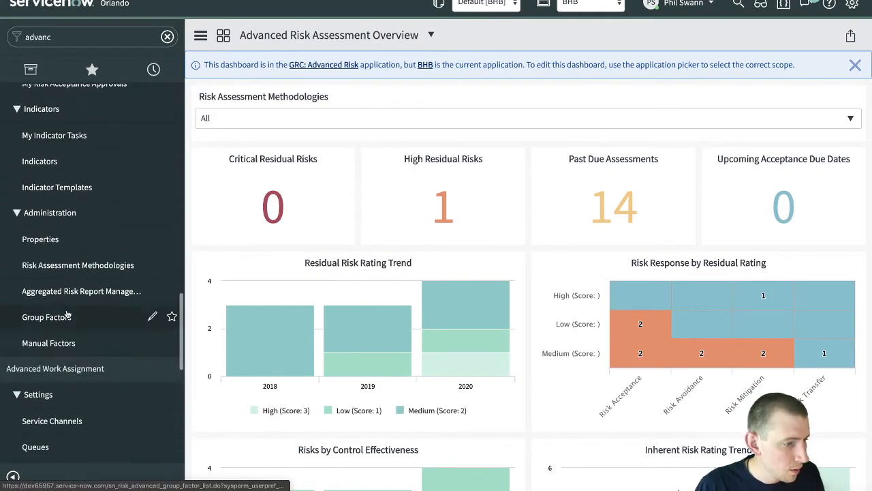
pyautogui.click(53, 249)
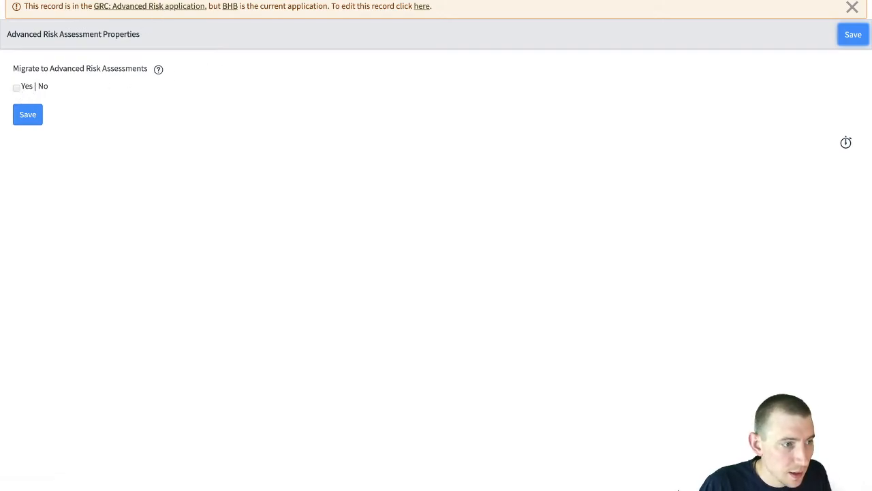
pyautogui.click(159, 0)
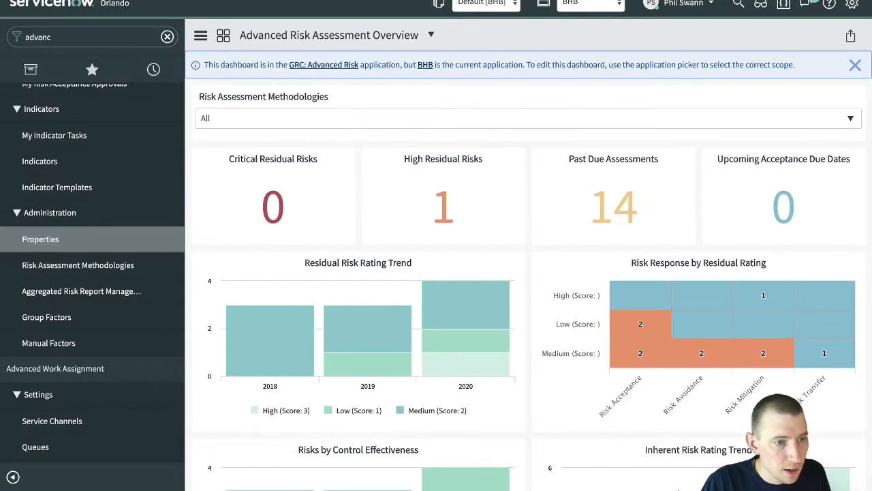
# Return to the documentation article and read about inherent risks, control effectiveness, residual risks, the RAM and the assessment components
pyautogui.click(580, 0)
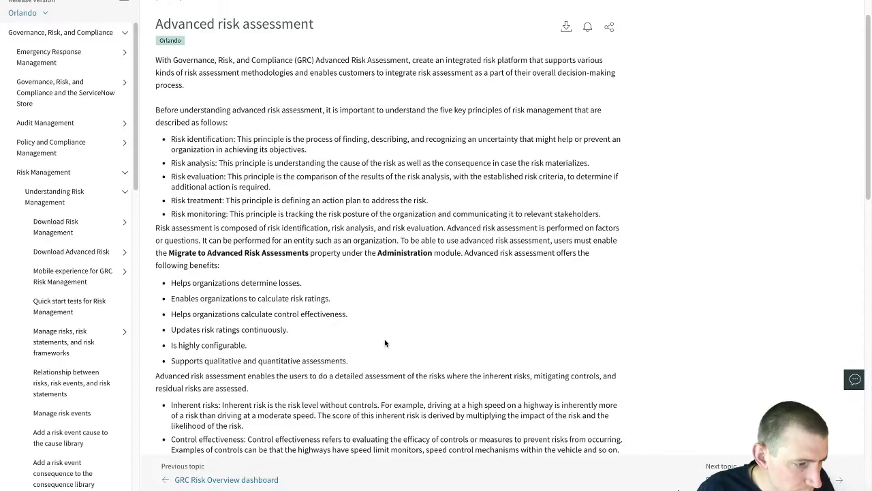
pyautogui.scroll(-2, 383, 338)
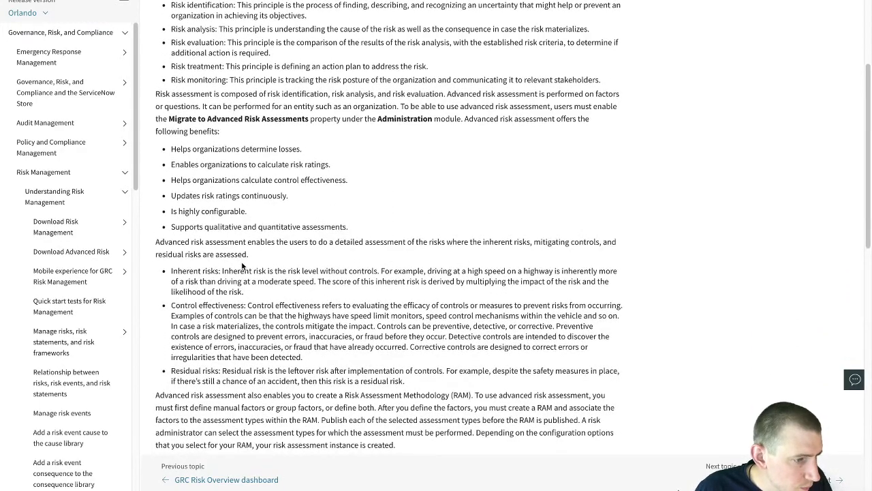
pyautogui.scroll(-1, 375, 259)
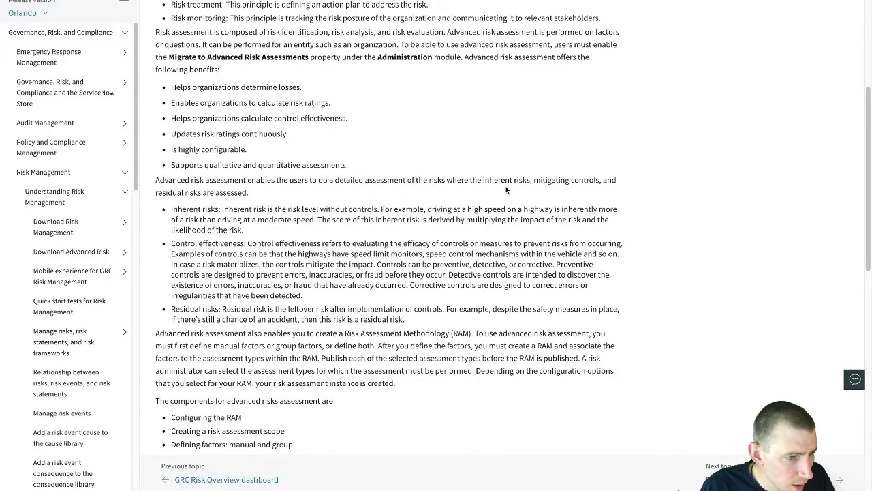
pyautogui.scroll(-3, 476, 210)
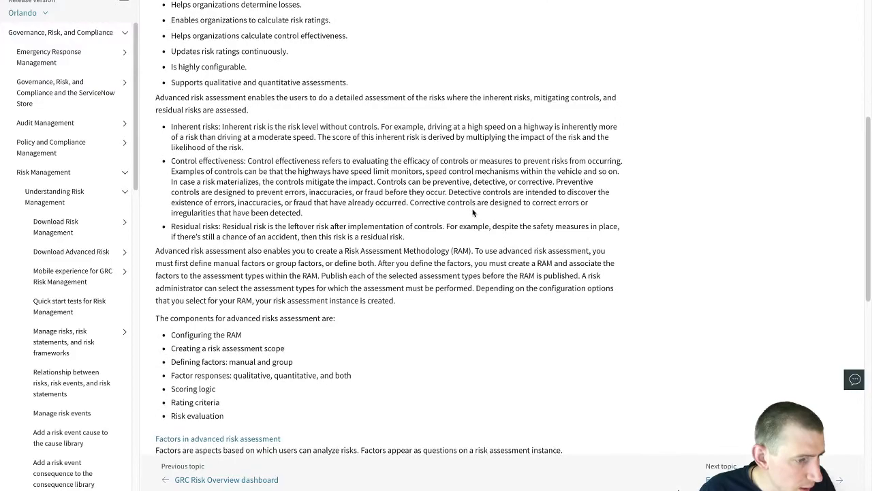
pyautogui.scroll(-2, 473, 212)
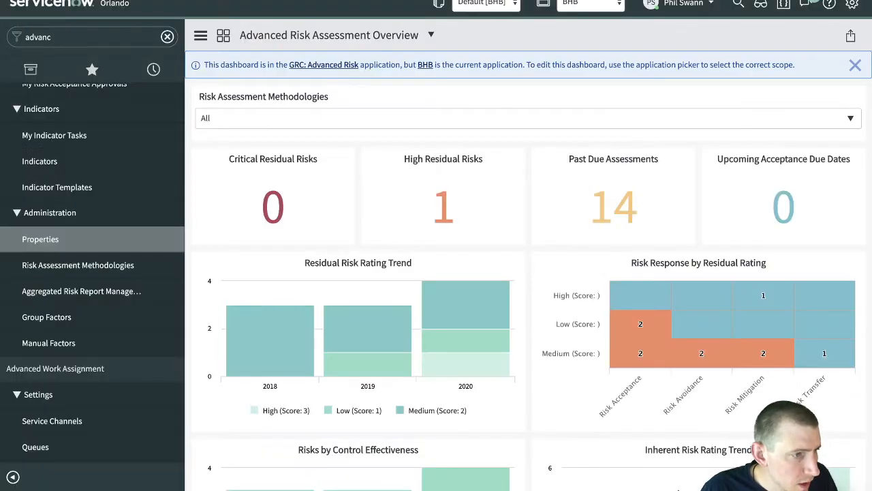
# In the instance, open the Enterprise Risk Assessment methodology and review its configuration and assessment types
pyautogui.click(106, 271)
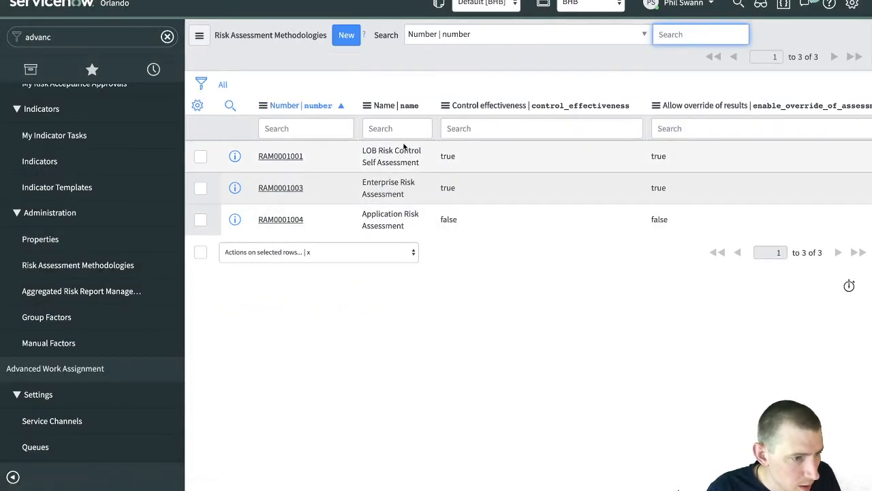
pyautogui.click(280, 187)
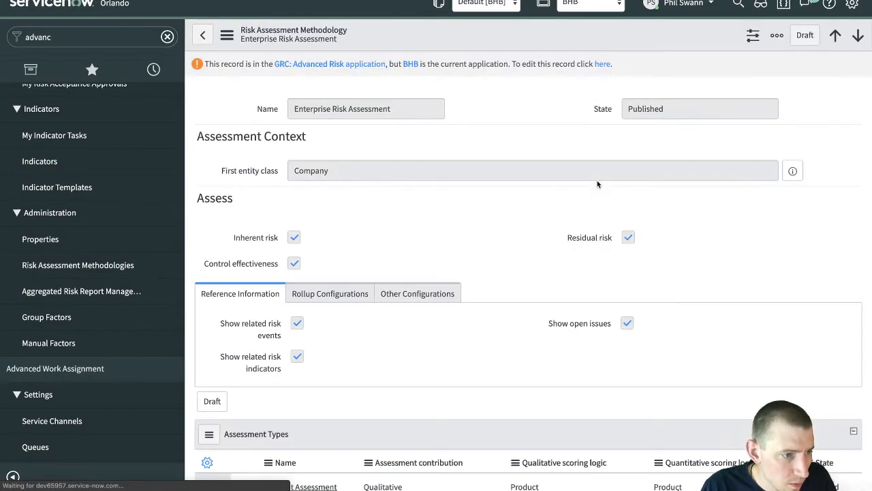
pyautogui.scroll(-3, 409, 178)
pyautogui.scroll(-2, 410, 182)
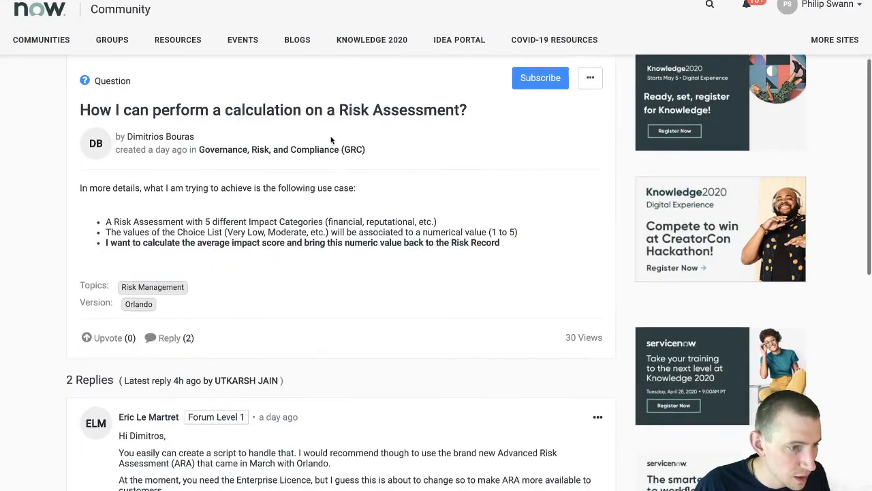
# On the ServiceNow Community site, read the question about performing a calculation on a Risk Assessment and its replies
pyautogui.scroll(-1, 331, 136)
pyautogui.scroll(1, 270, 117)
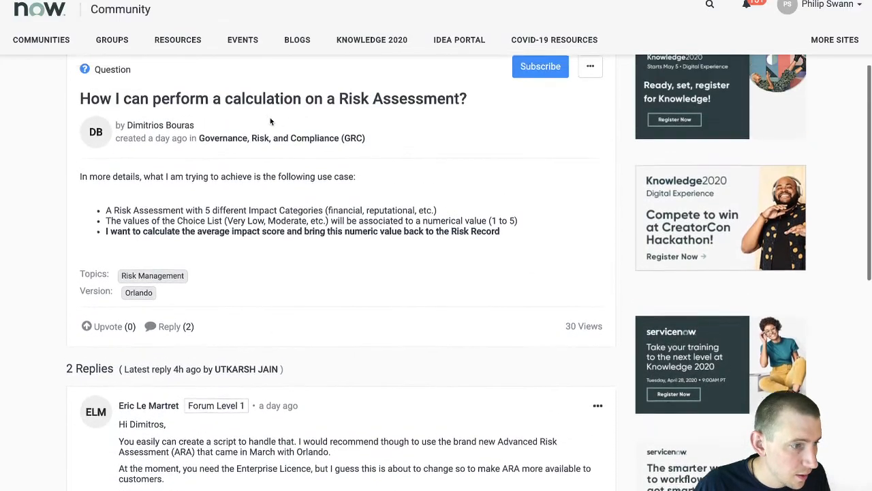
pyautogui.moveTo(164, 145)
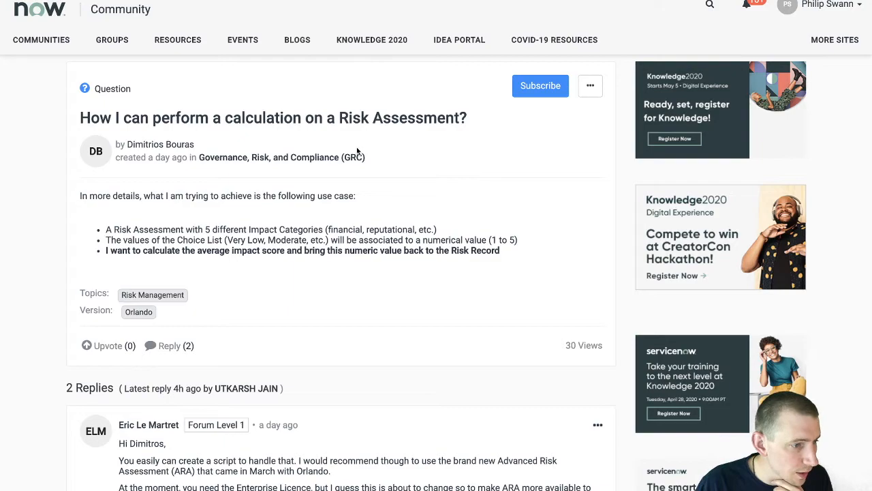
pyautogui.scroll(-6, 357, 150)
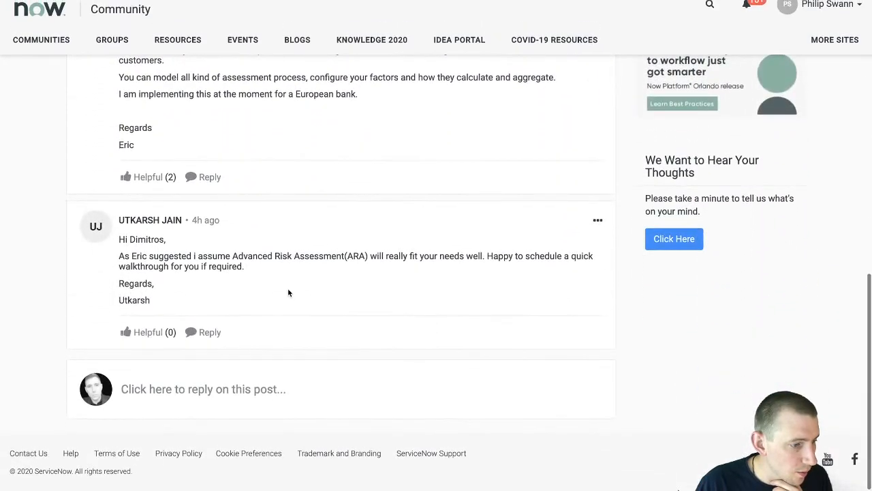
# Open the reply editor for the post and reread the existing answers recommending Advanced Risk Assessment
pyautogui.click(296, 382)
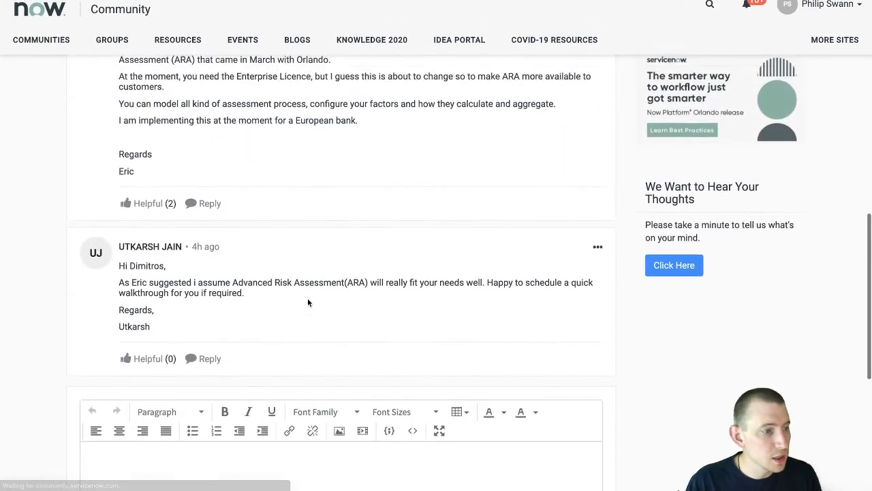
pyautogui.scroll(3, 307, 303)
pyautogui.scroll(-1, 307, 302)
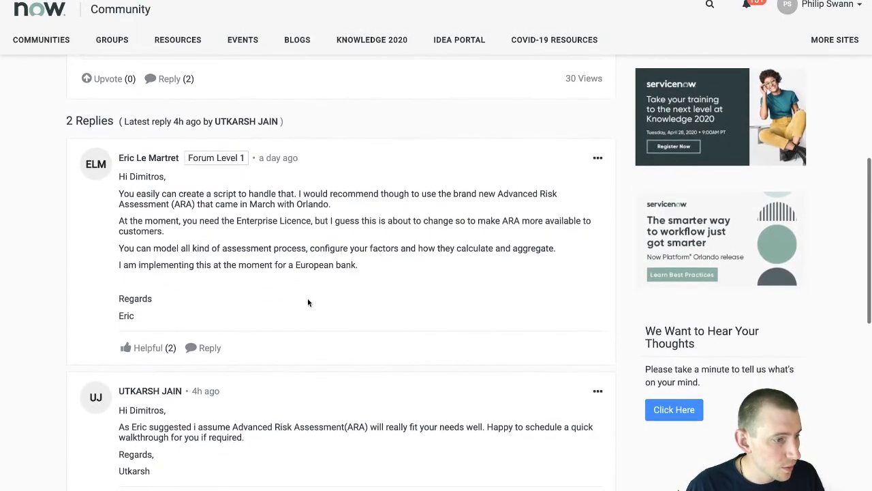
pyautogui.scroll(-3, 318, 286)
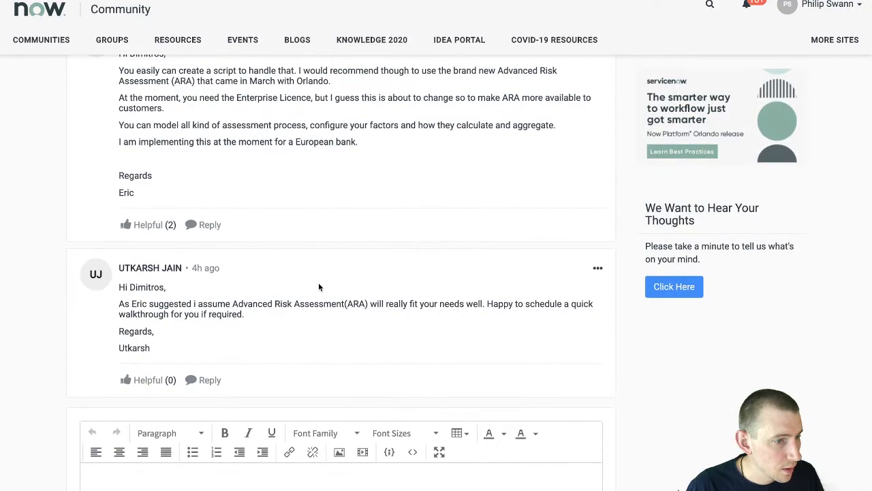
pyautogui.scroll(-3, 318, 282)
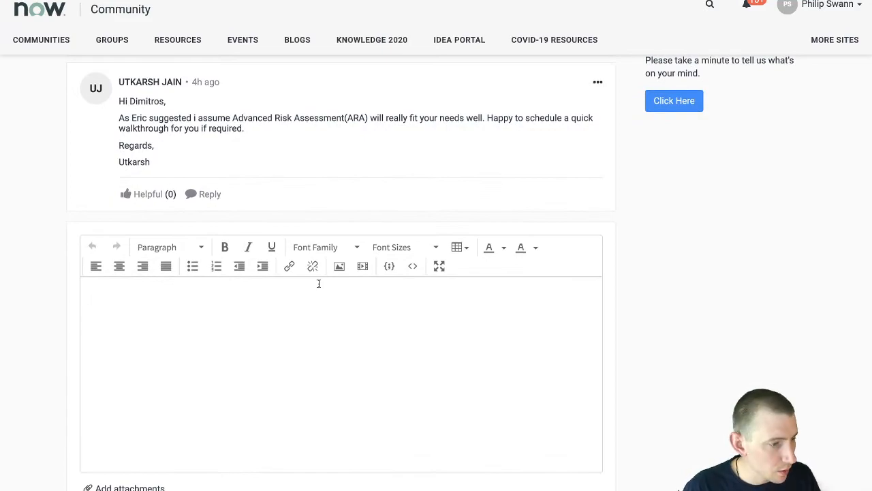
# Begin the reply with "Advanced Risk Assessment certainly looks very interesting, and I need to work through the best way to apply this for your use case."
pyautogui.write('Ad')
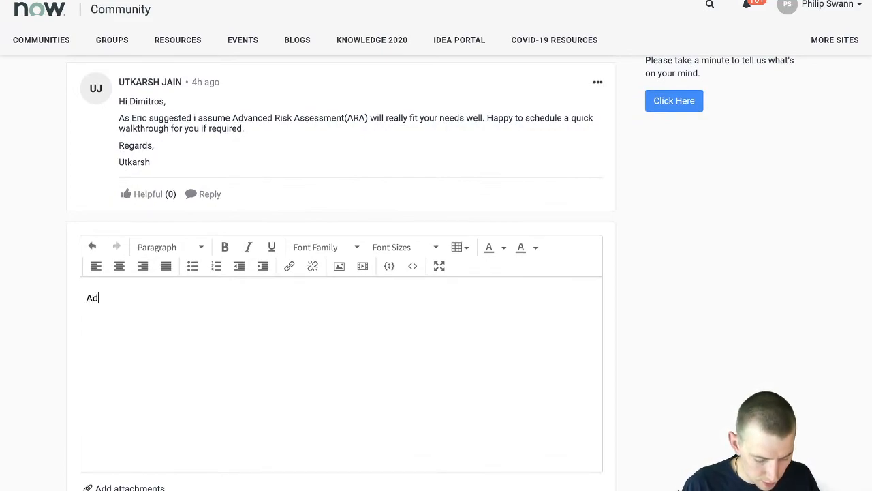
pyautogui.write('vanced Risk Assessment')
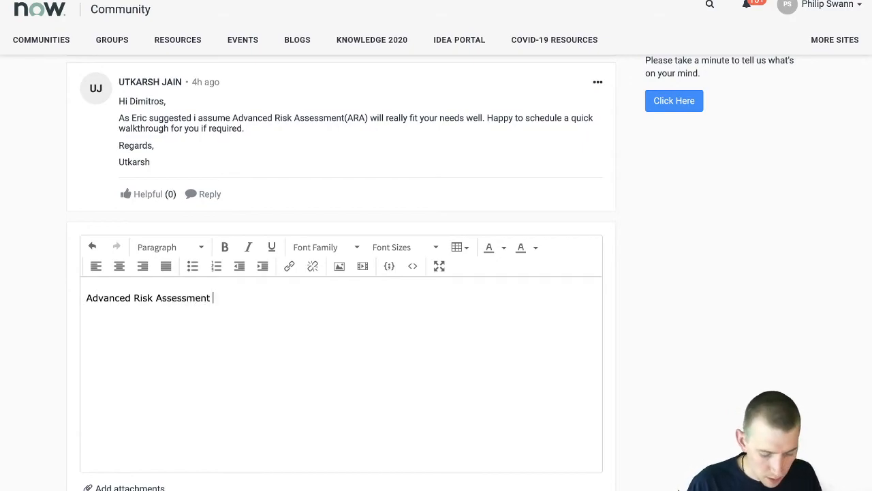
pyautogui.write(' certainly looks very interesting, and I need to')
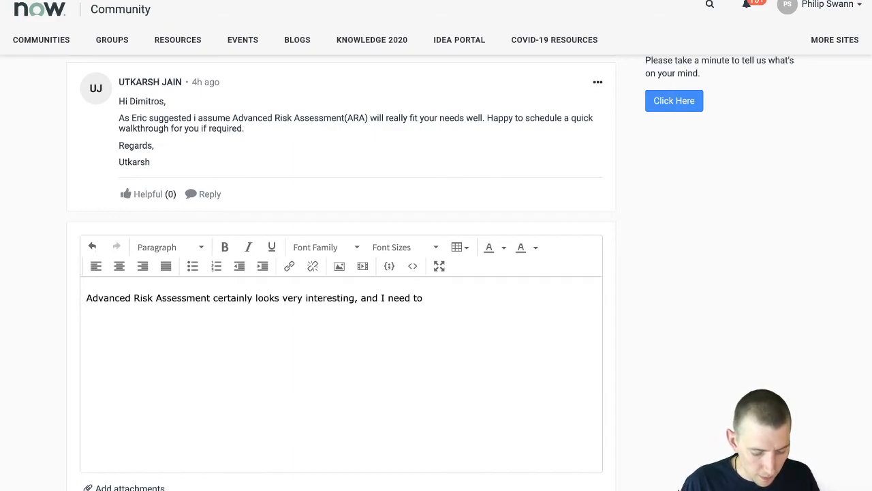
pyautogui.write('work though')
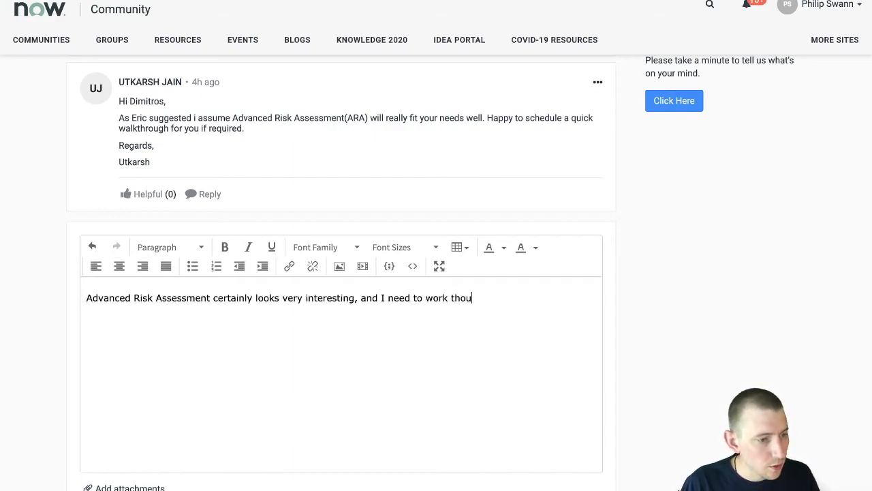
pyautogui.press('BackSpace')
pyautogui.press('BackSpace')
pyautogui.press('BackSpace')
pyautogui.write('rough the')
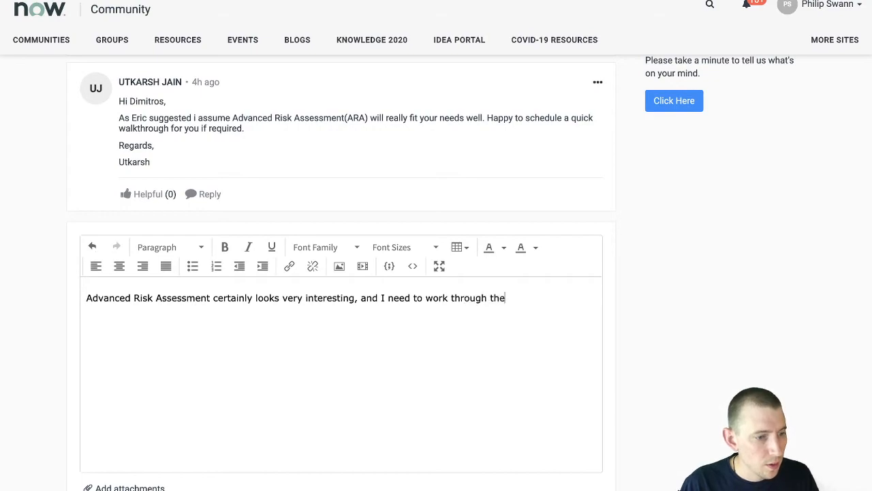
pyautogui.write(' best way to ')
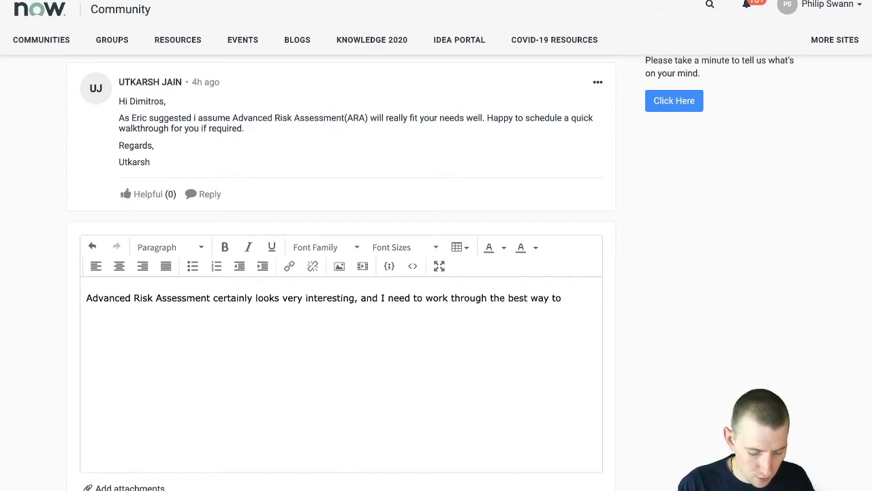
pyautogui.write('apply this')
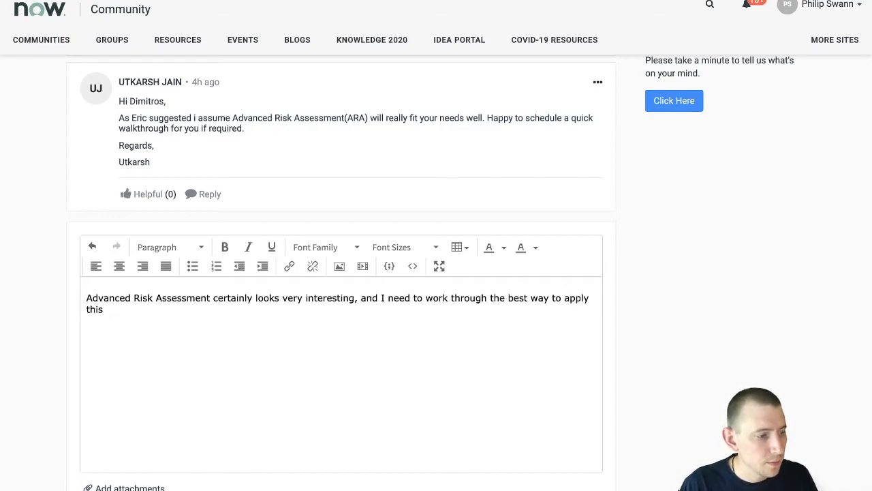
pyautogui.write(' for your ')
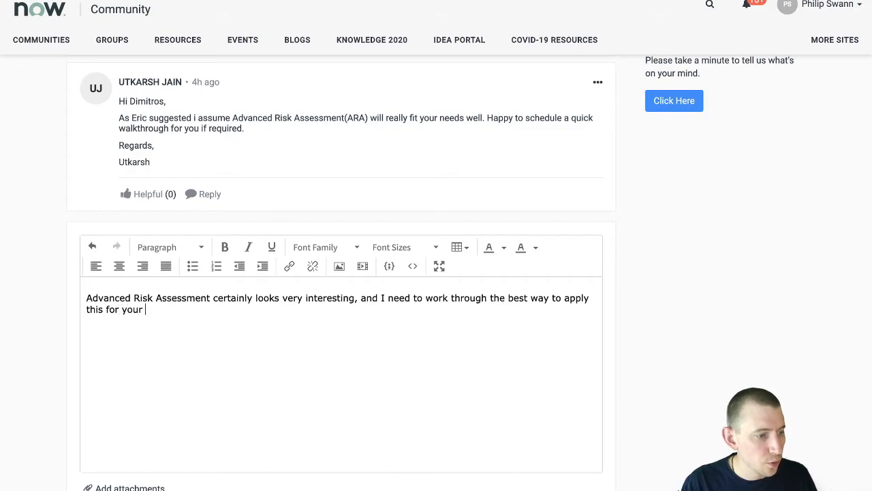
pyautogui.write('use case.')
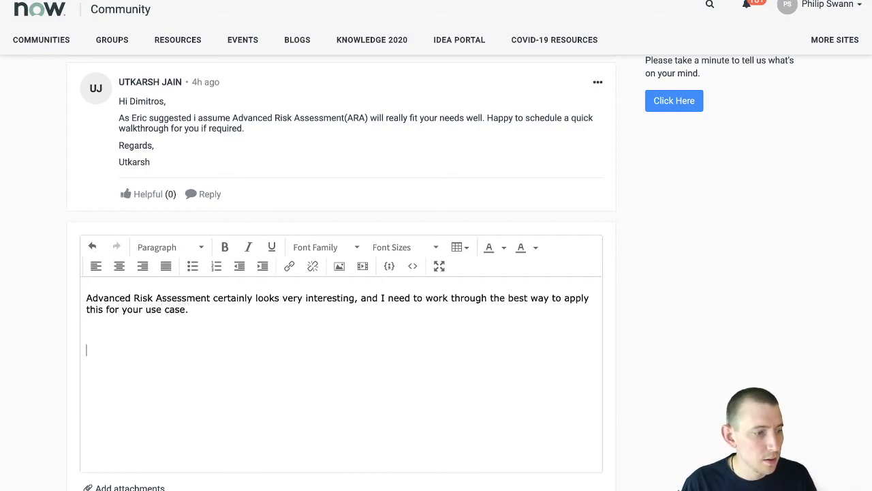
# Add a second paragraph: "In respect of alternatives, coding could be one answer - but there is also the Flow Designer option."
pyautogui.press('Return')
pyautogui.press('Return')
pyautogui.write('In')
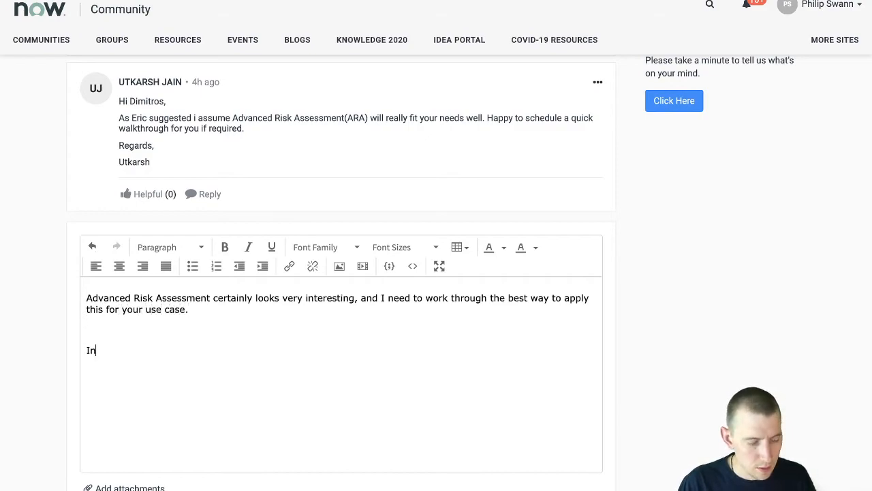
pyautogui.write(' respect of alternatives, ')
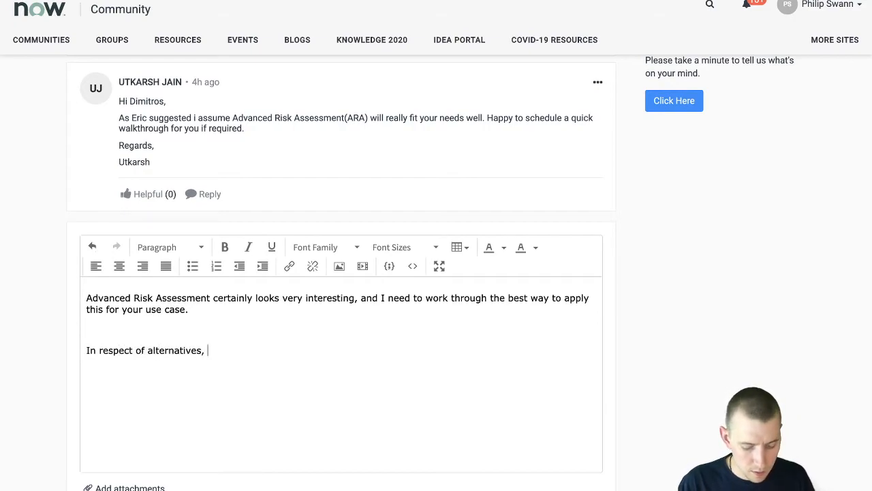
pyautogui.write('coding co')
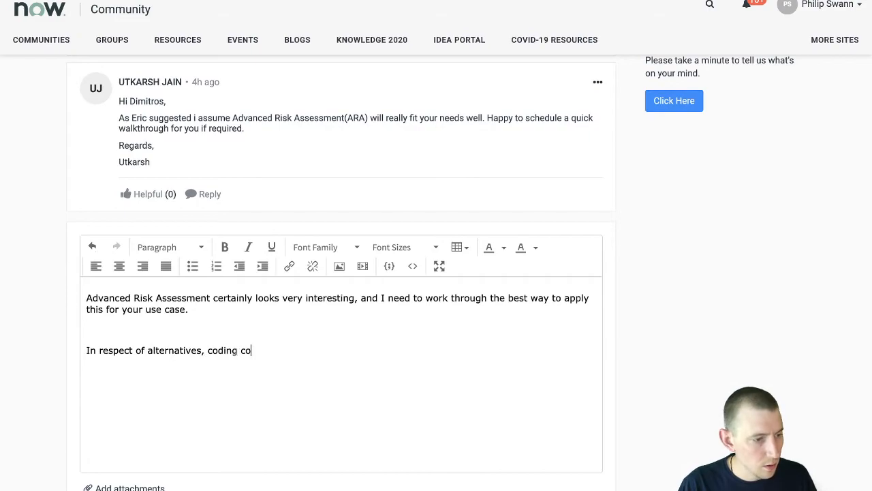
pyautogui.write('uld be one answer')
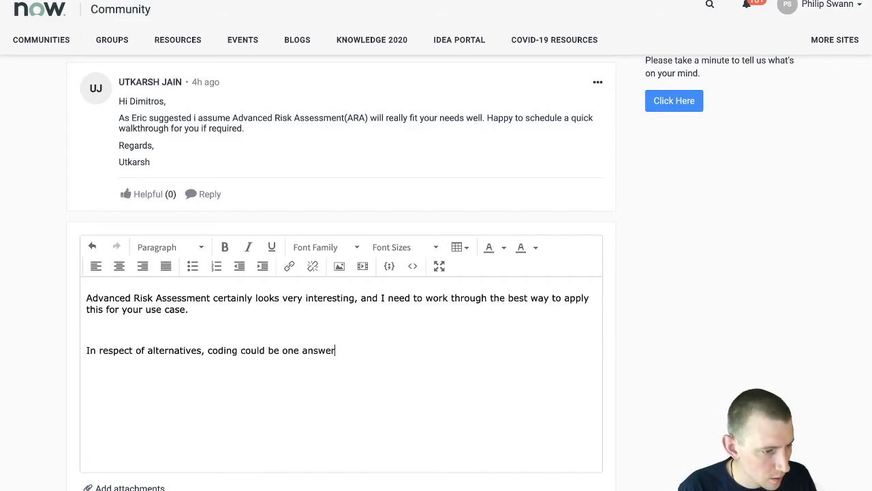
pyautogui.write(' - but there is also the ')
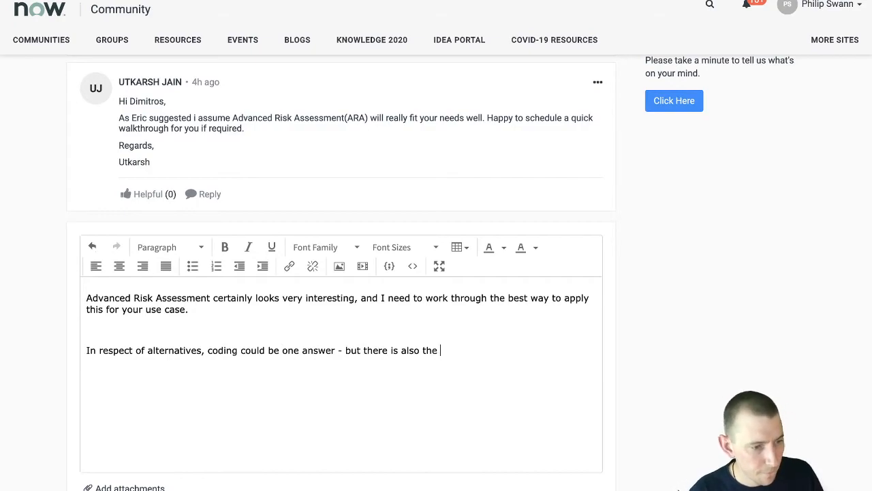
pyautogui.write('Flow ')
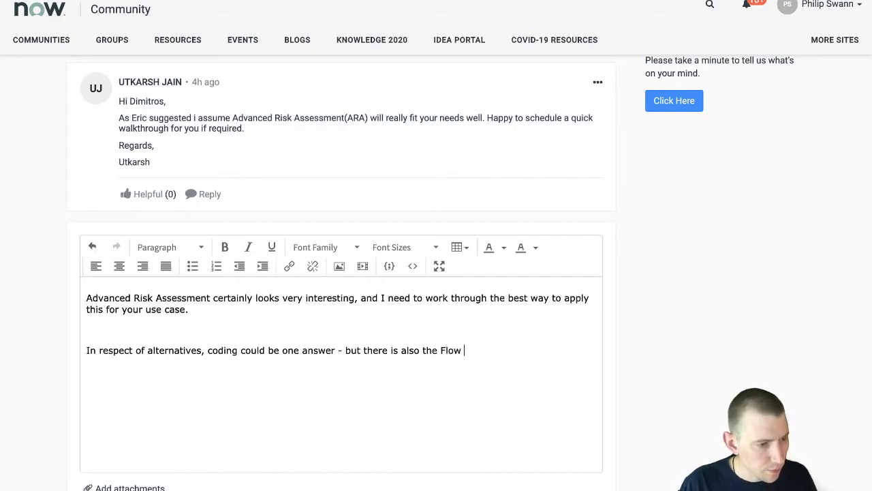
pyautogui.write('Designer option.')
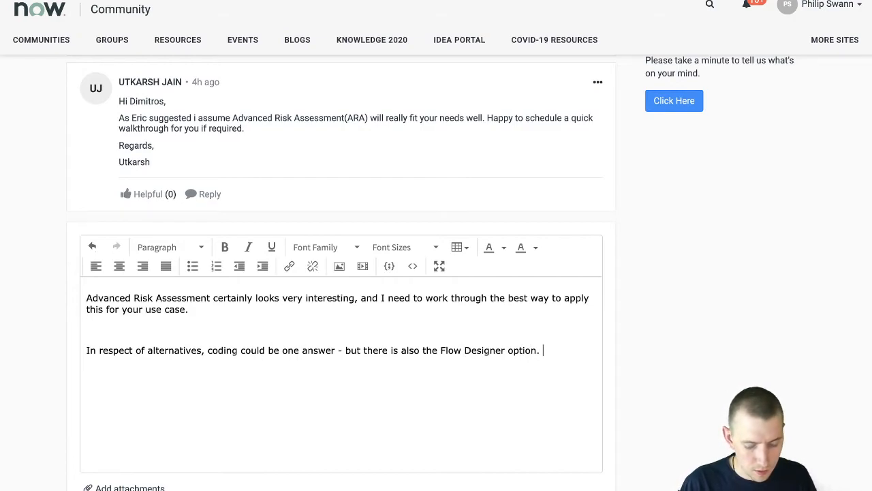
# Continue the paragraph with "This provides a lower-code alternative, but you do still need to do quite a bit of configuration to get this working."
pyautogui.write(' This p')
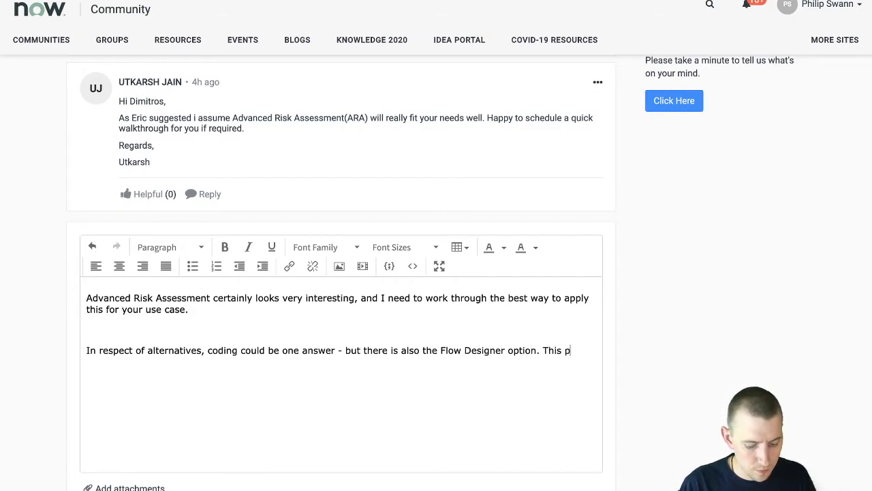
pyautogui.write('rovides a')
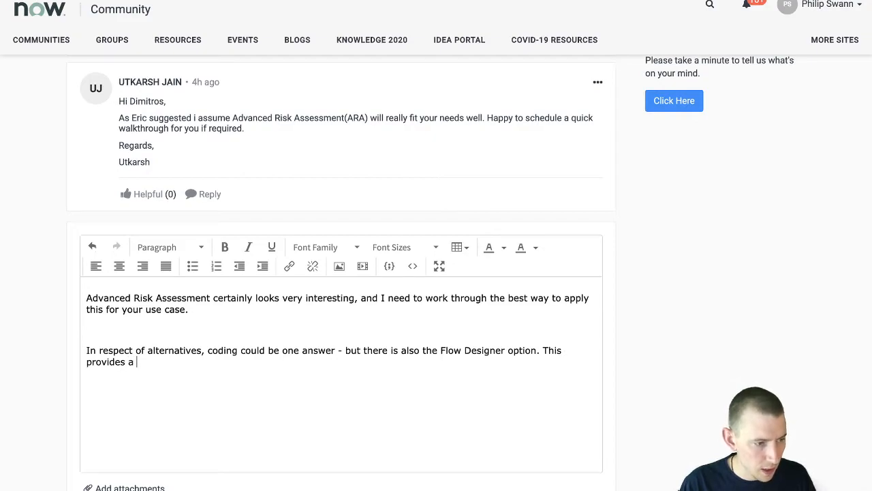
pyautogui.write(' lower-code alr')
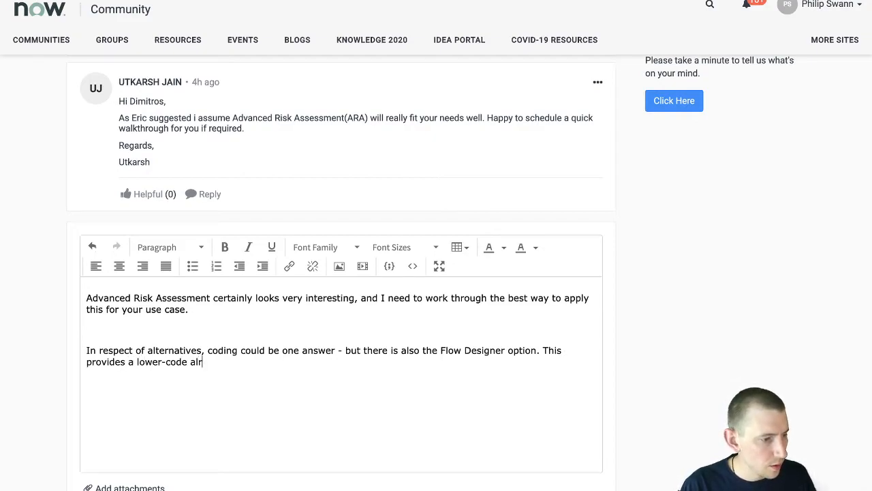
pyautogui.press('BackSpace')
pyautogui.write('ternative, but you do')
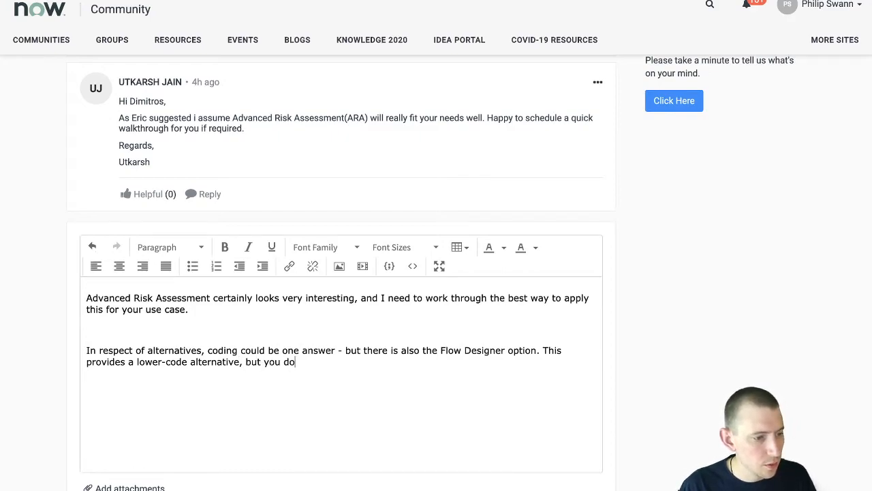
pyautogui.write(' still need to do a ')
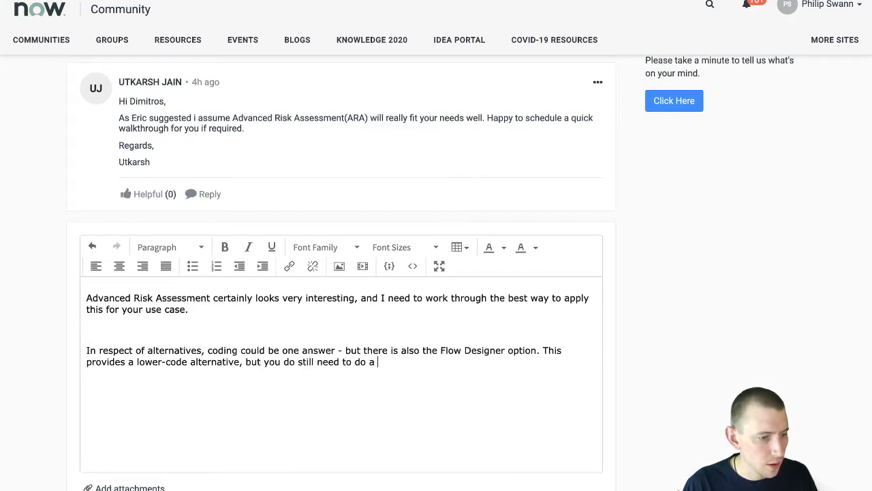
pyautogui.write('lot of')
pyautogui.press('BackSpace')
pyautogui.press('BackSpace')
pyautogui.press('BackSpace')
pyautogui.press('BackSpace')
pyautogui.press('BackSpace')
pyautogui.press('BackSpace')
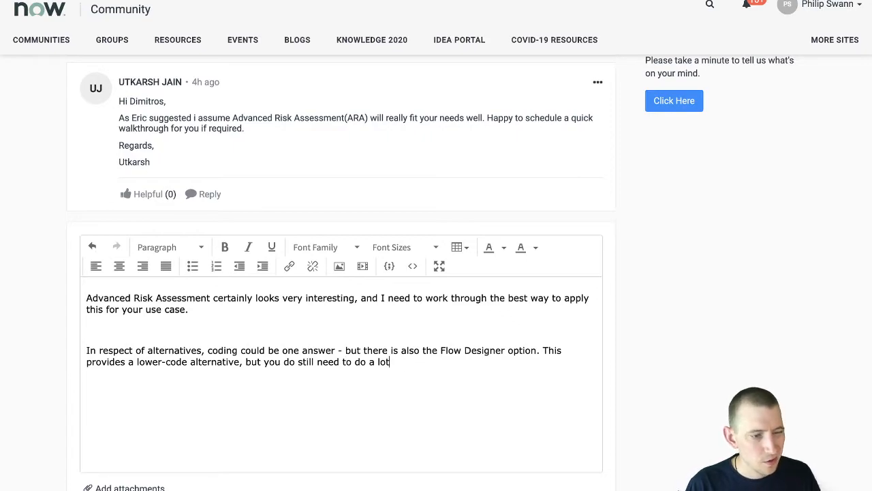
pyautogui.press('BackSpace')
pyautogui.press('BackSpace')
pyautogui.press('BackSpace')
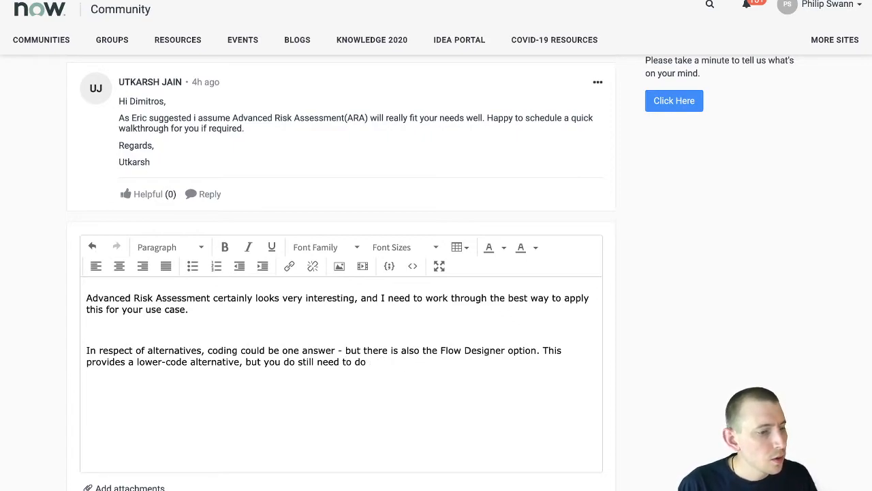
pyautogui.write('quite a b')
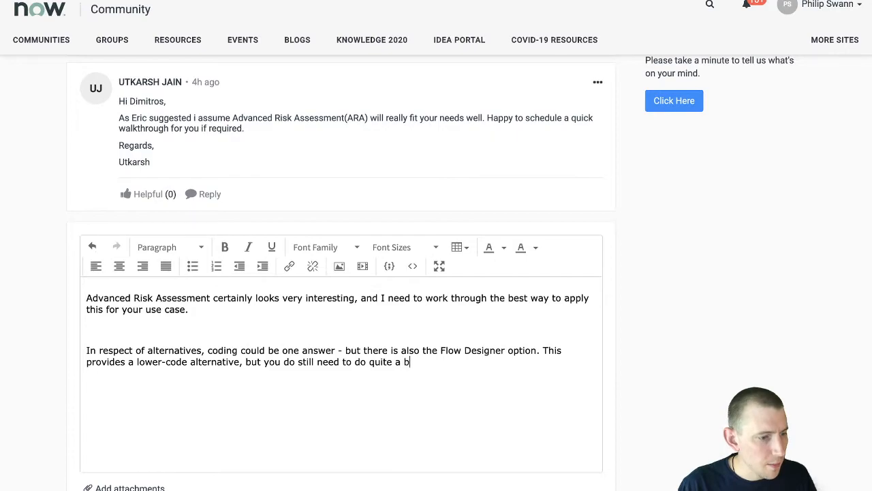
pyautogui.write('it of configuratio')
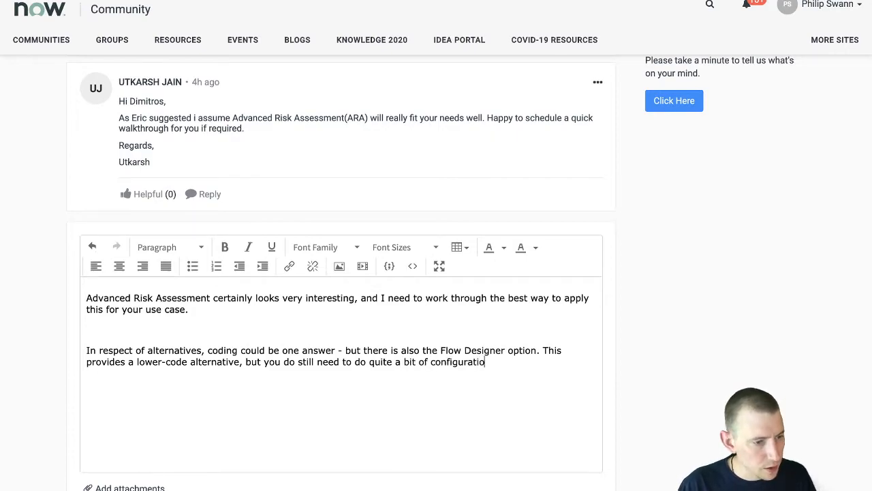
pyautogui.write('n to get this working.')
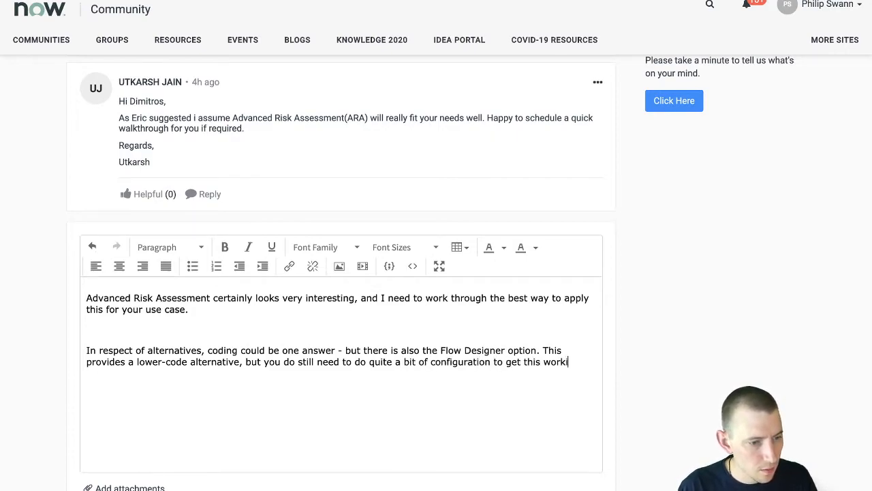
# Start a new paragraph in the reply, and reread the question's use case and the earlier answers
pyautogui.press('Return')
pyautogui.press('Return')
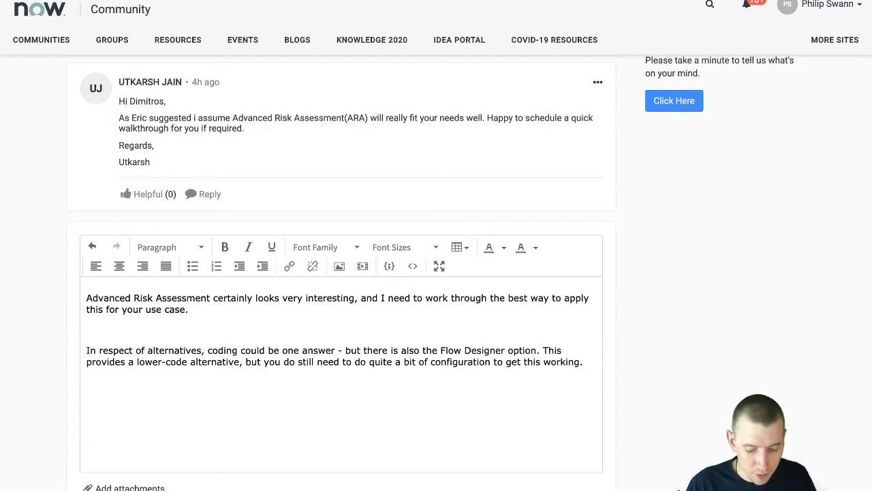
pyautogui.scroll(5, 428, 240)
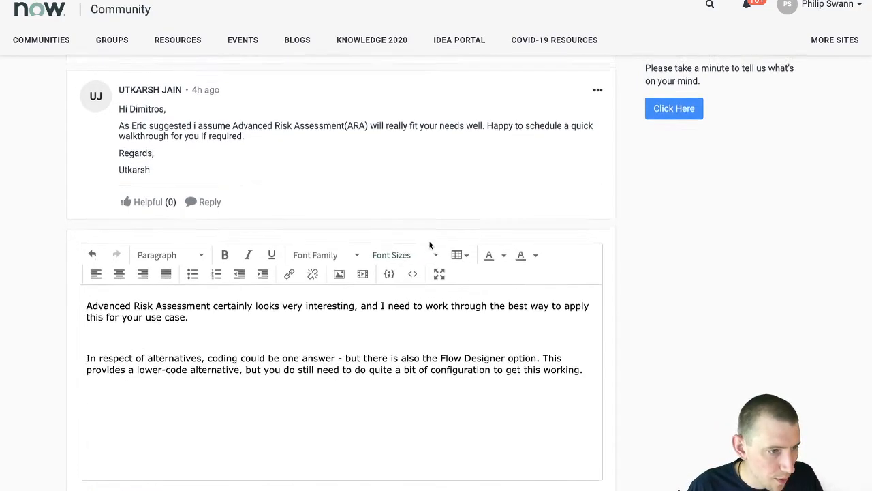
pyautogui.scroll(-3, 341, 215)
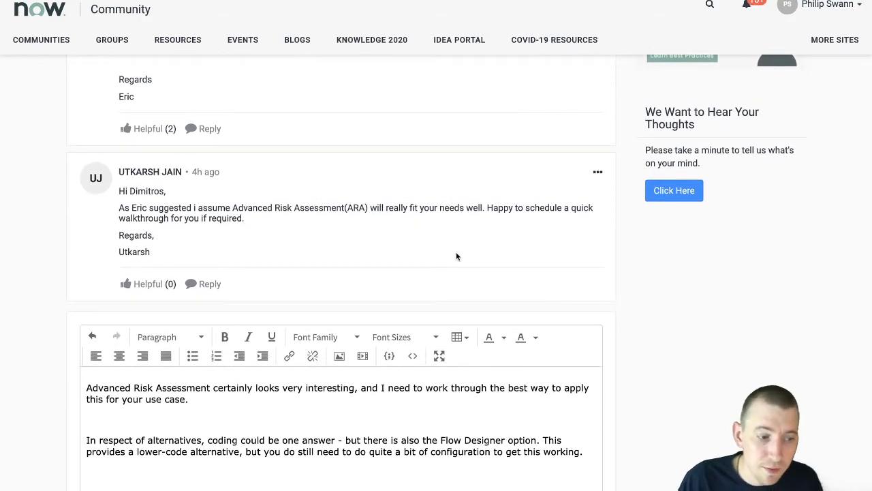
pyautogui.scroll(-3, 473, 257)
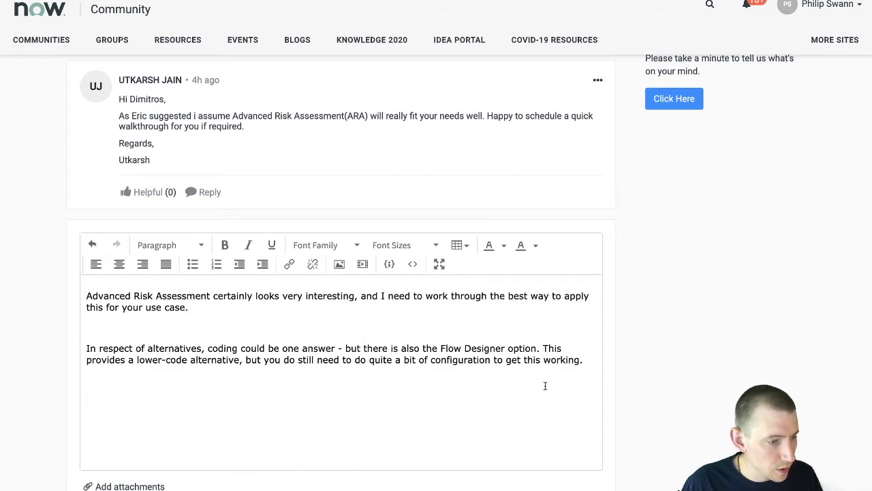
pyautogui.scroll(8, 547, 385)
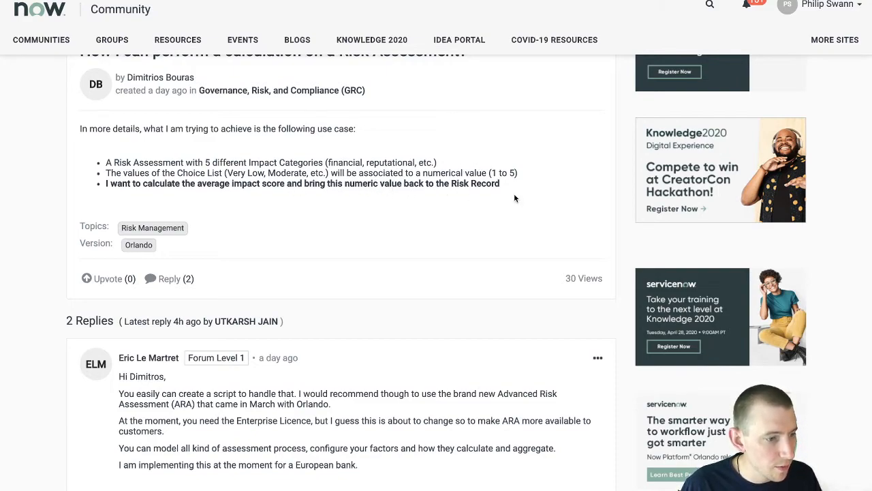
pyautogui.scroll(-7, 514, 197)
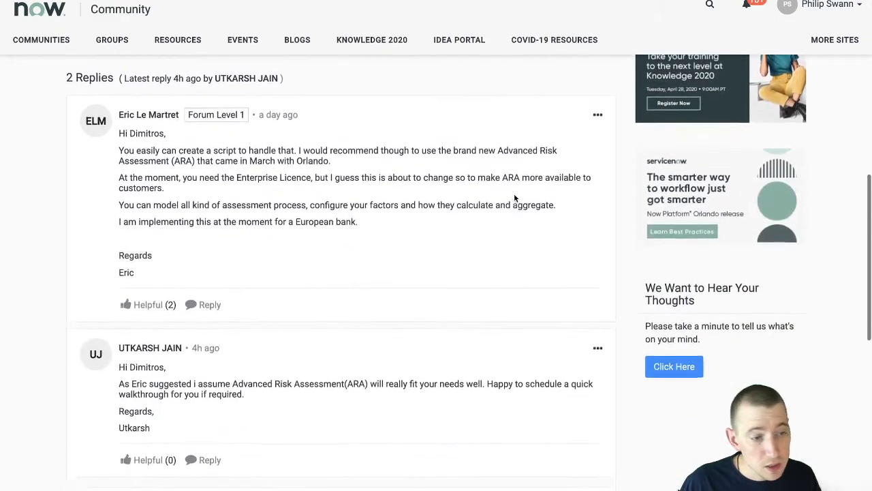
pyautogui.scroll(-1, 515, 198)
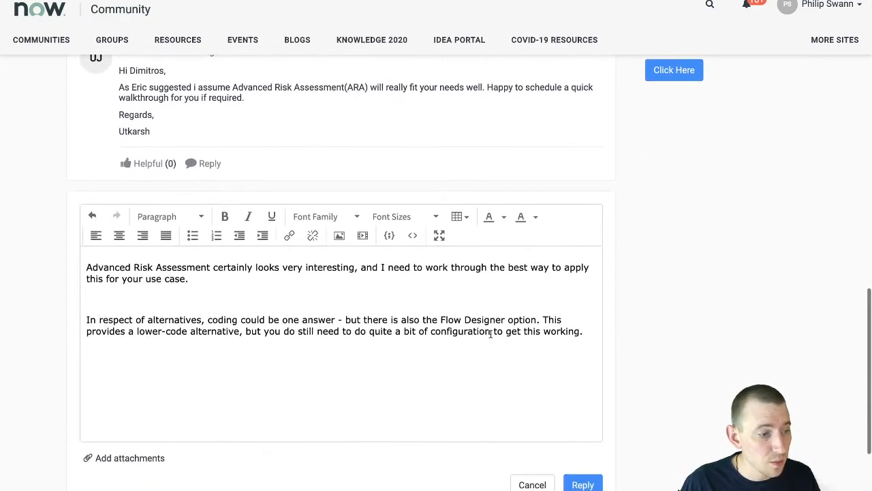
# Begin the third paragraph with "Assuming the risk record has a numeric value on there, and you are not trying to associate the correct"
pyautogui.click(523, 373)
pyautogui.write('Assuming the risk record has a numeric value on there, and you are not trying to')
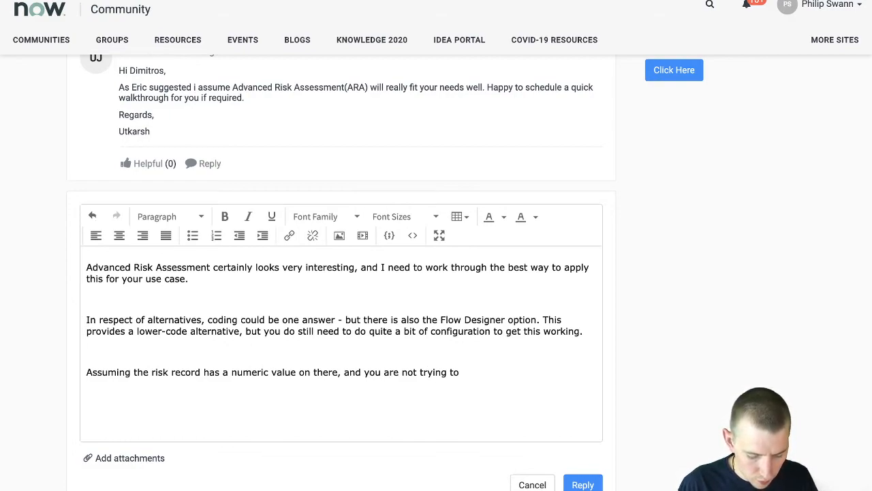
pyautogui.write('ass')
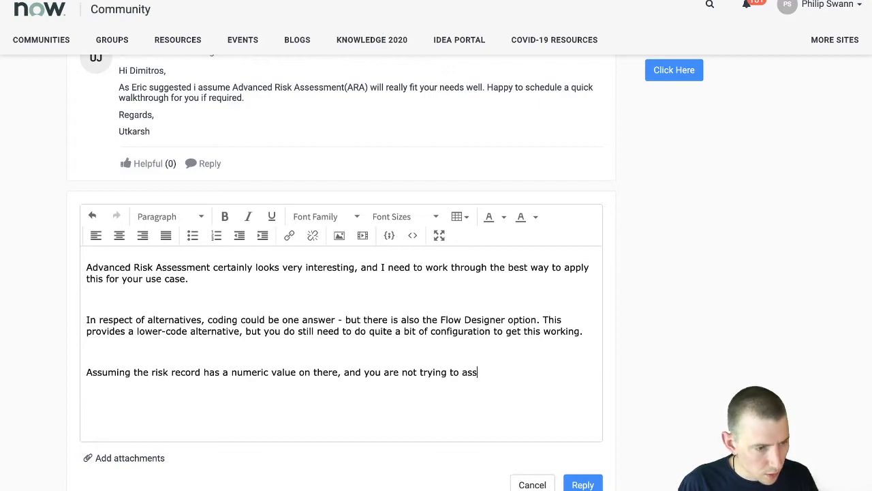
pyautogui.write('ociate the correct')
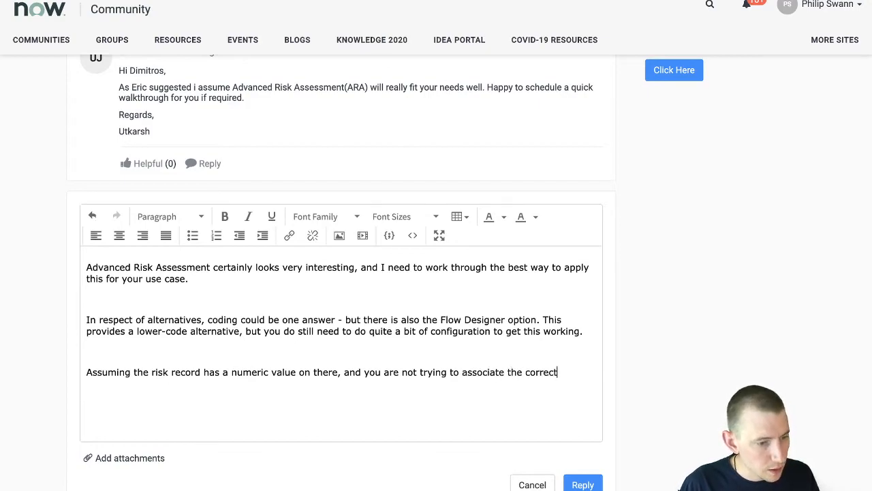
# Complete the third paragraph with "scoring record (risk criteria) it could be a bit simpler."
pyautogui.write(' scoring record (re')
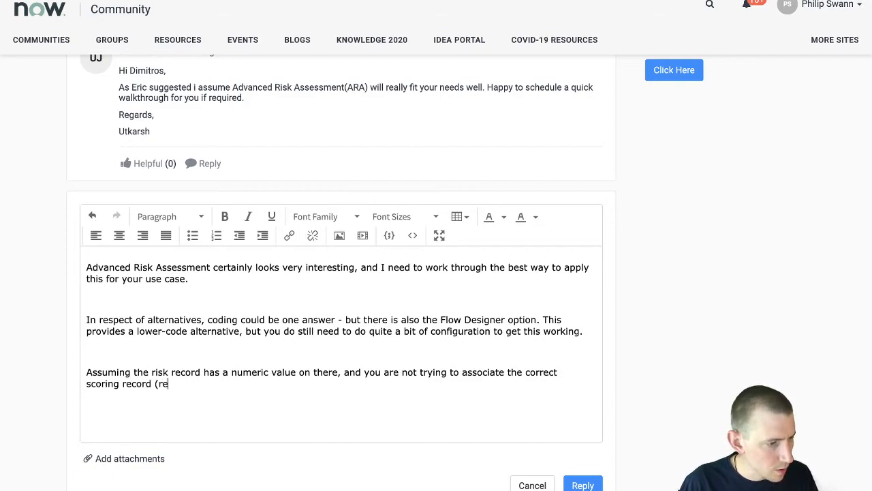
pyautogui.press('BackSpace')
pyautogui.write('isk criteria)')
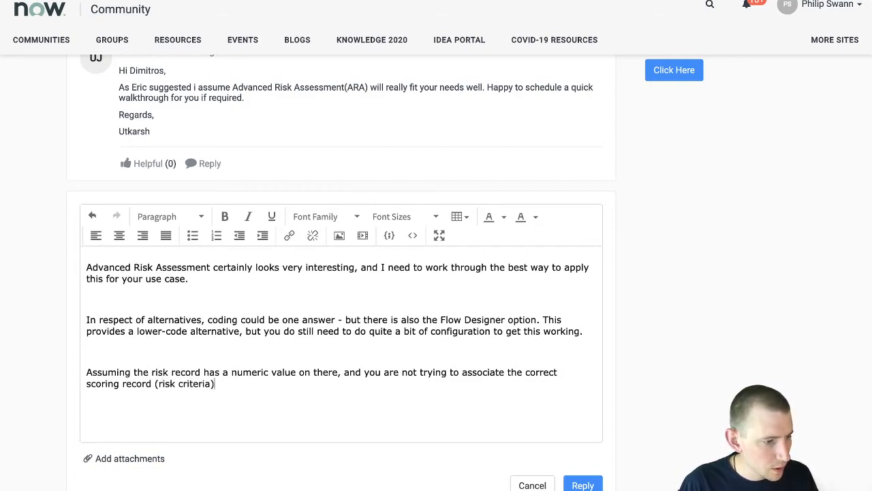
pyautogui.write(' it coul')
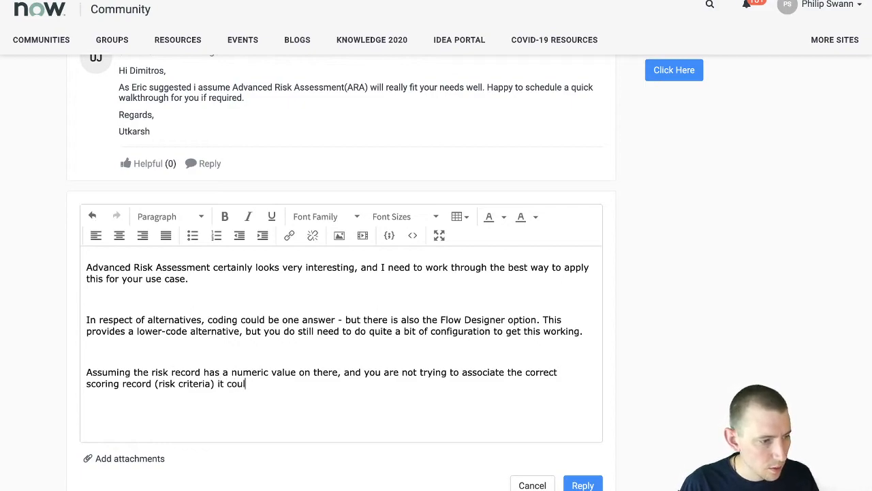
pyautogui.write('d be a bit si')
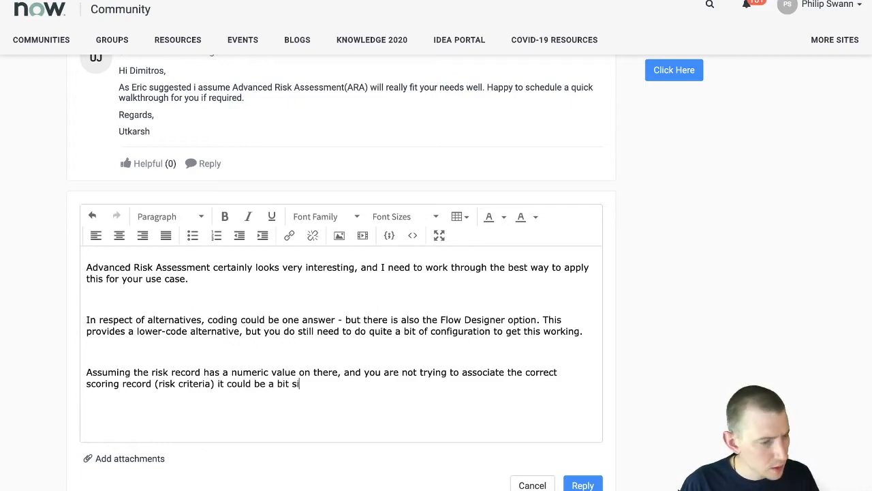
pyautogui.write('mpler.')
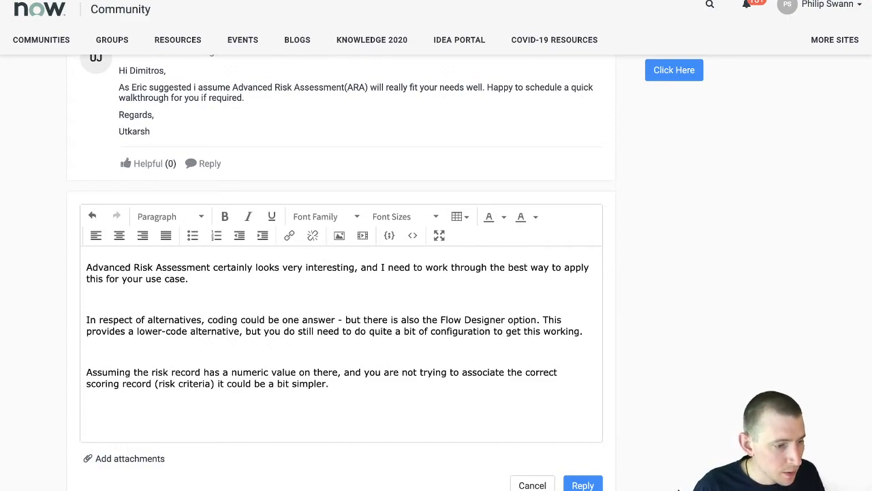
# Begin a fourth paragraph with "You could also look at the VRM weighting and scales"
pyautogui.press('Return')
pyautogui.press('Return')
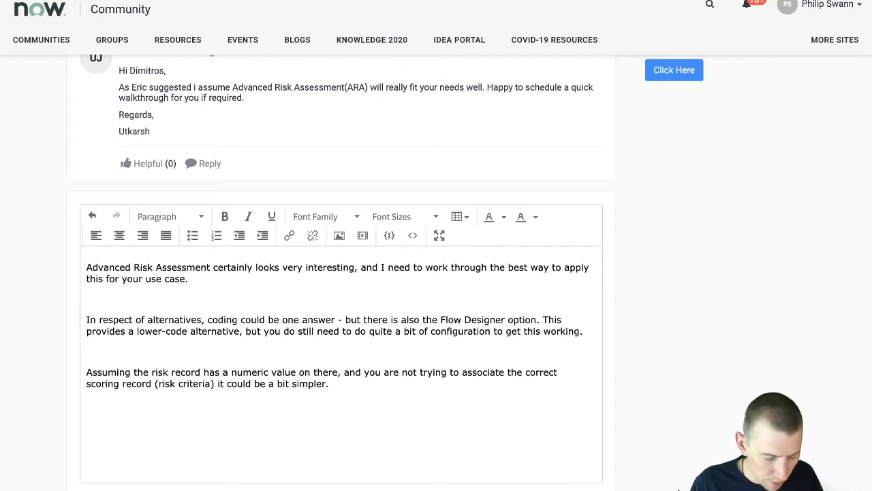
pyautogui.write('You could a')
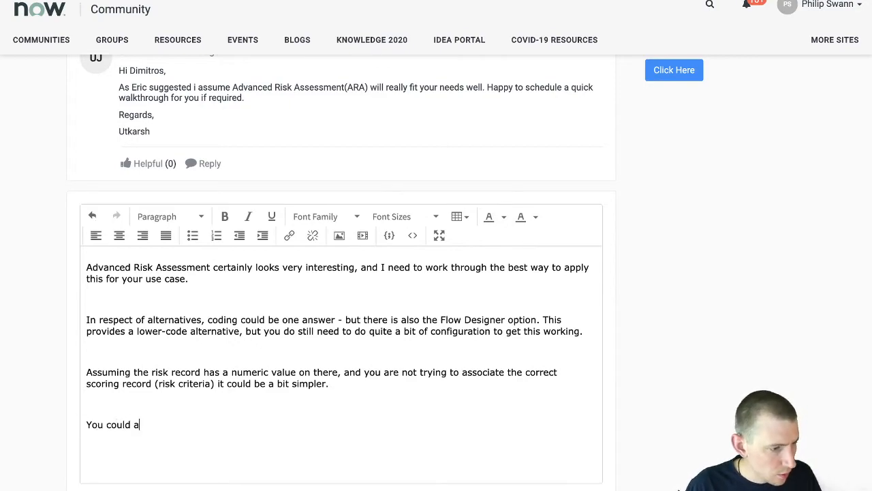
pyautogui.write('lso look at the V')
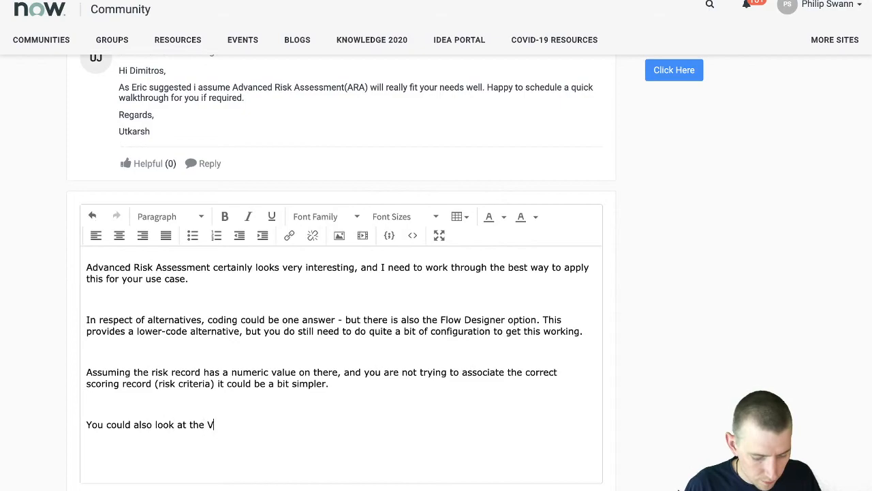
pyautogui.write('RM weightin')
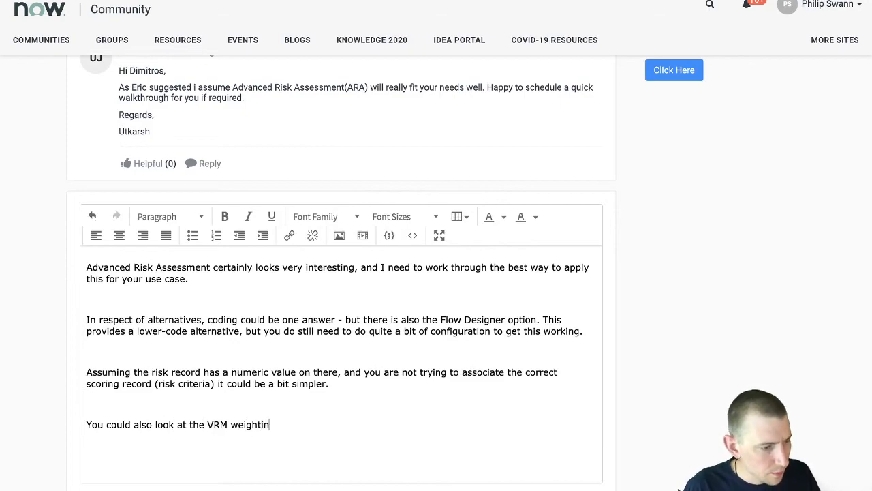
pyautogui.write('g and scales')
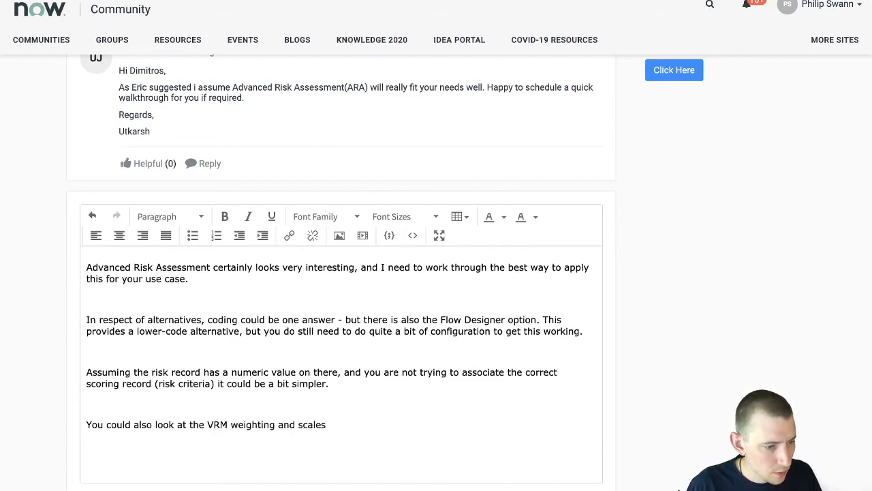
# Finish the sentence with ", and how this handles the scoring for Vendor & Tiering assessments." and post the reply
pyautogui.write(', and how t')
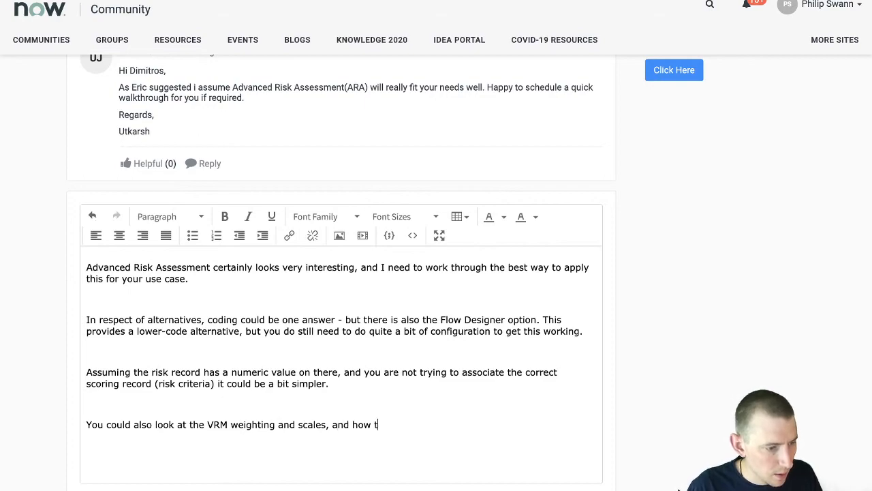
pyautogui.write('his han')
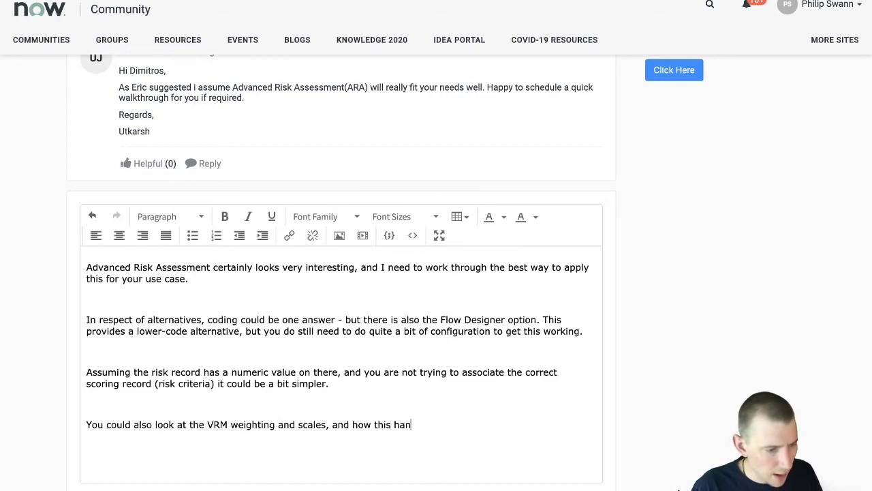
pyautogui.write('dles the scorin')
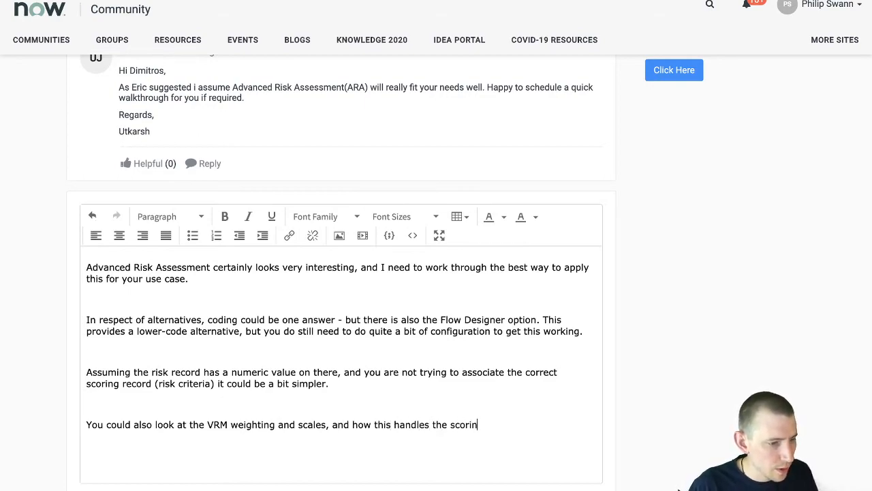
pyautogui.write('g for VEndor')
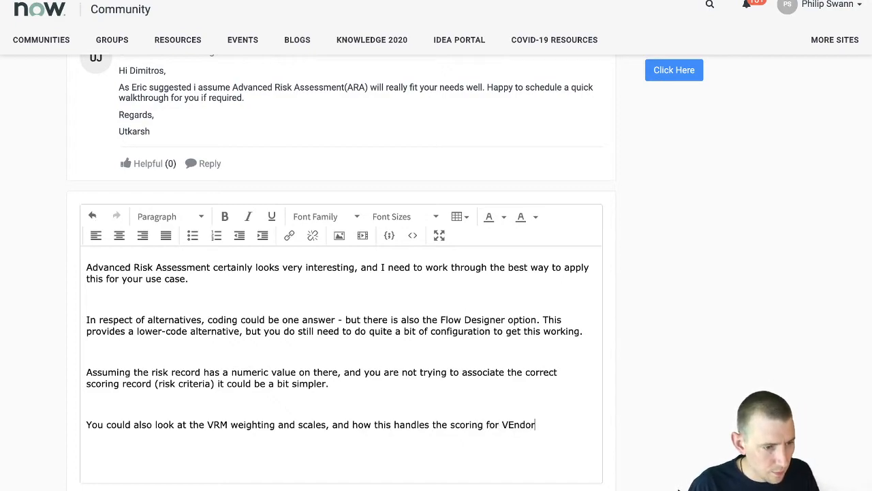
pyautogui.press('BackSpace')
pyautogui.press('BackSpace')
pyautogui.press('BackSpace')
pyautogui.press('BackSpace')
pyautogui.press('BackSpace')
pyautogui.write('endo')
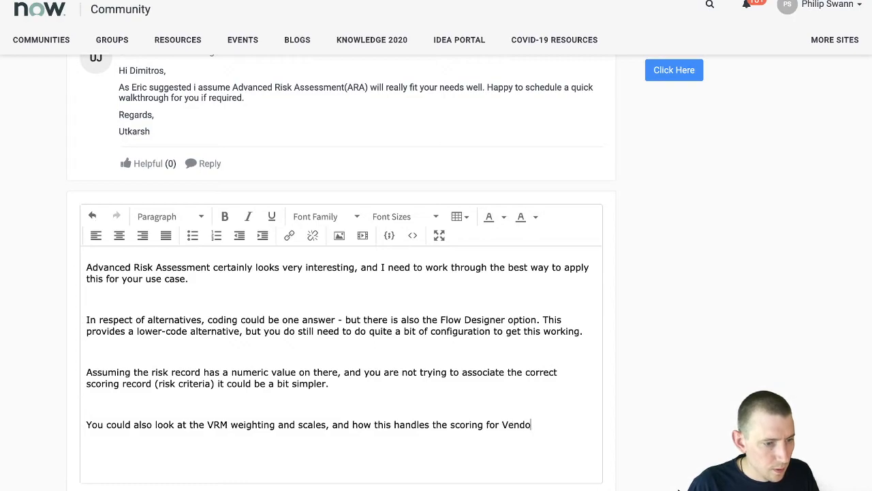
pyautogui.write('r & T')
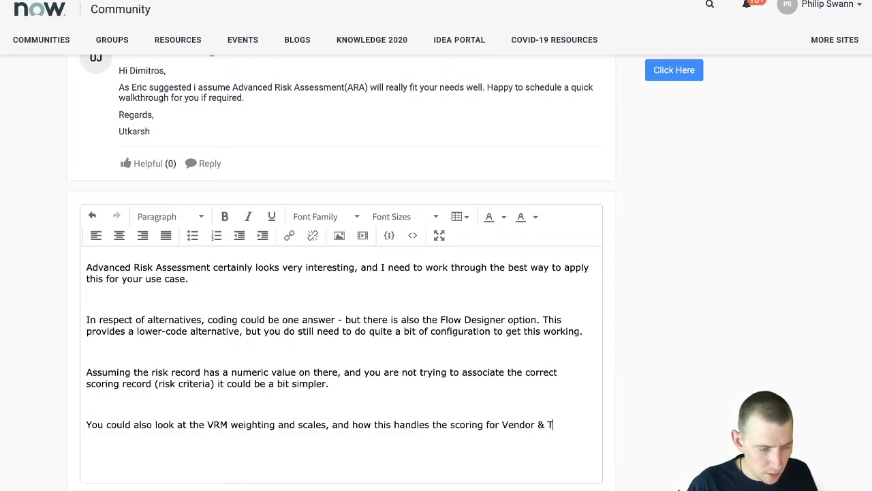
pyautogui.write('iering assessments.')
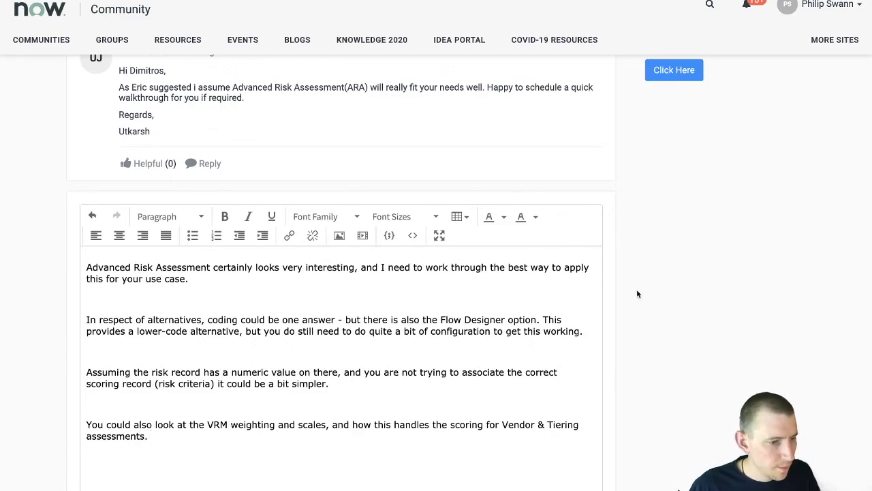
pyautogui.scroll(-2, 634, 287)
pyautogui.click(588, 394)
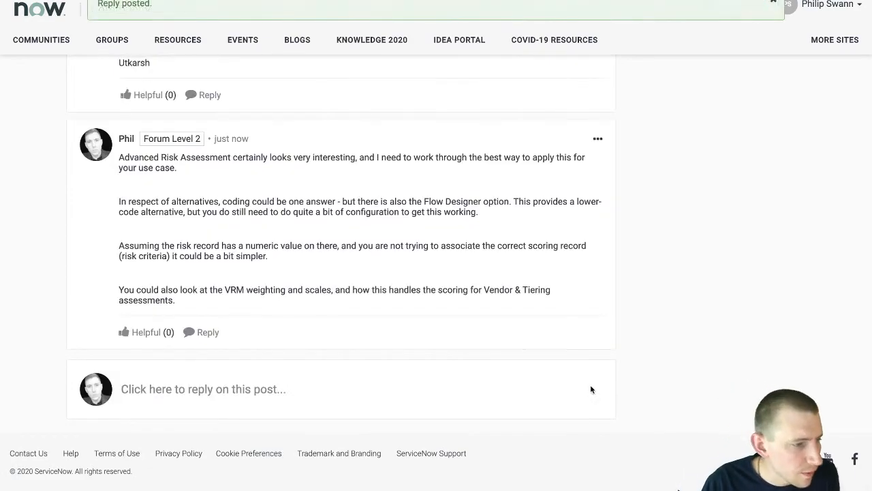
# Return to the Governance, Risk, and Compliance (GRC) forum and look through the recent content for other questions
pyautogui.scroll(15, 591, 392)
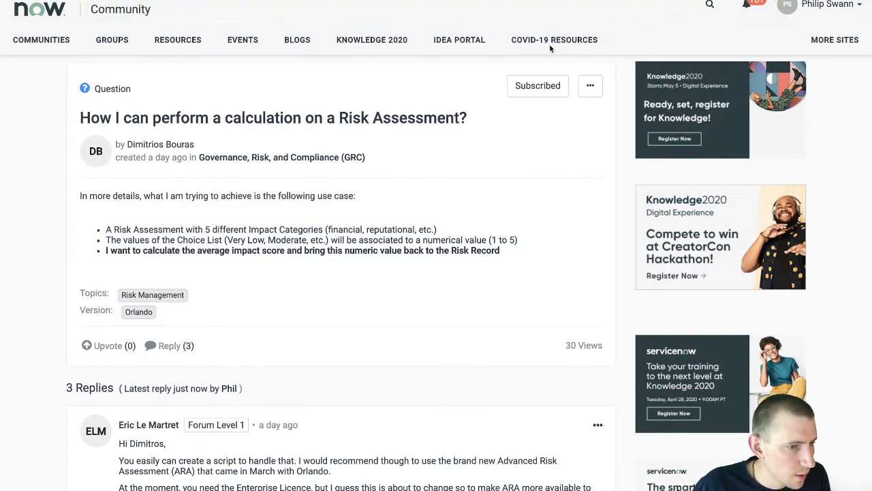
pyautogui.click(42, 41)
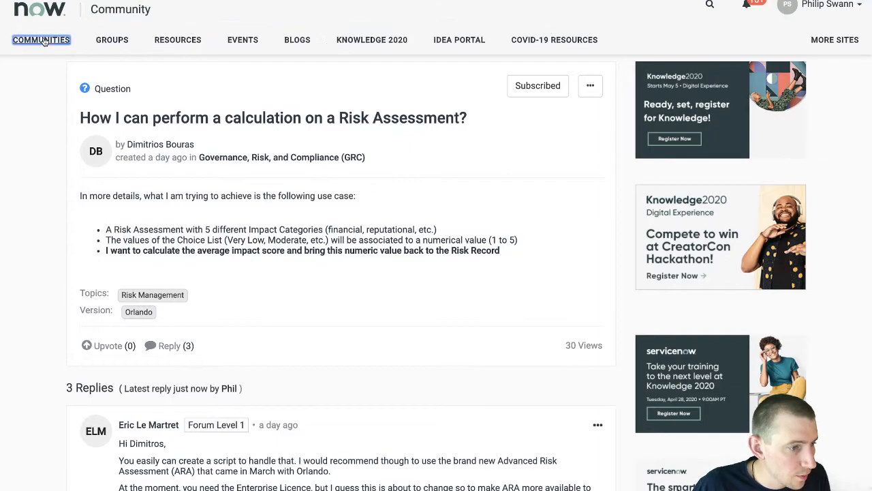
pyautogui.click(239, 152)
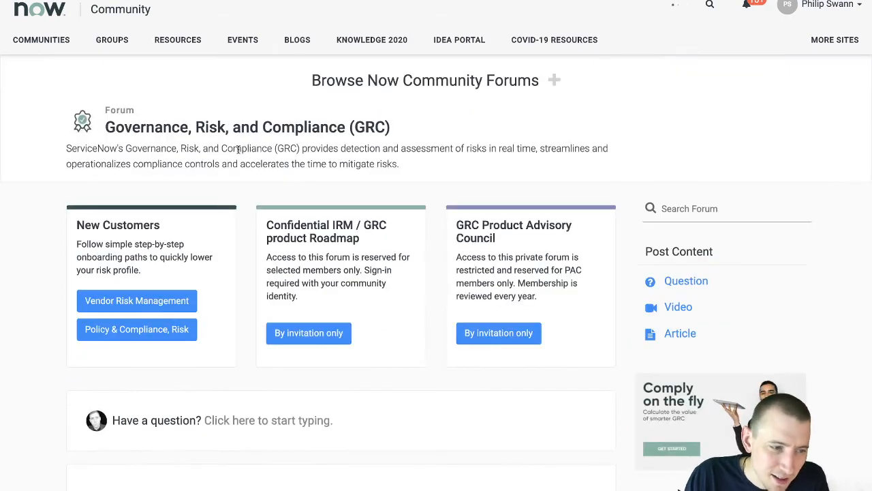
pyautogui.scroll(-5, 285, 174)
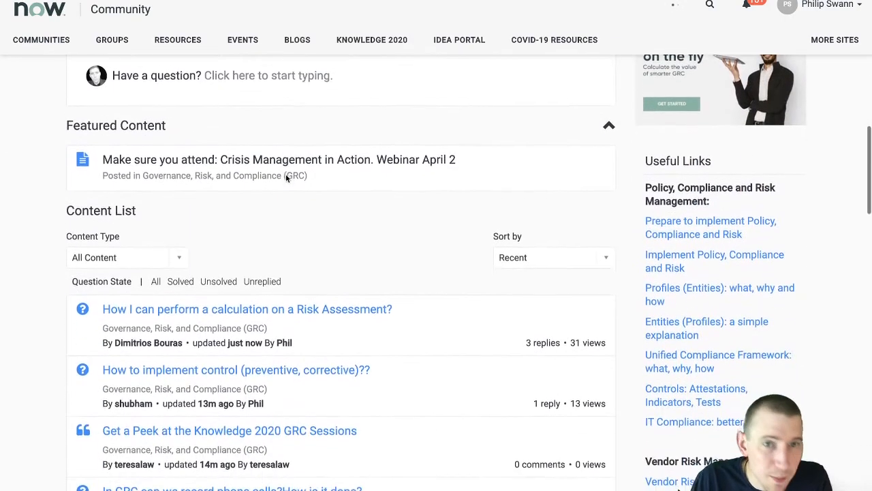
pyautogui.scroll(-3, 286, 175)
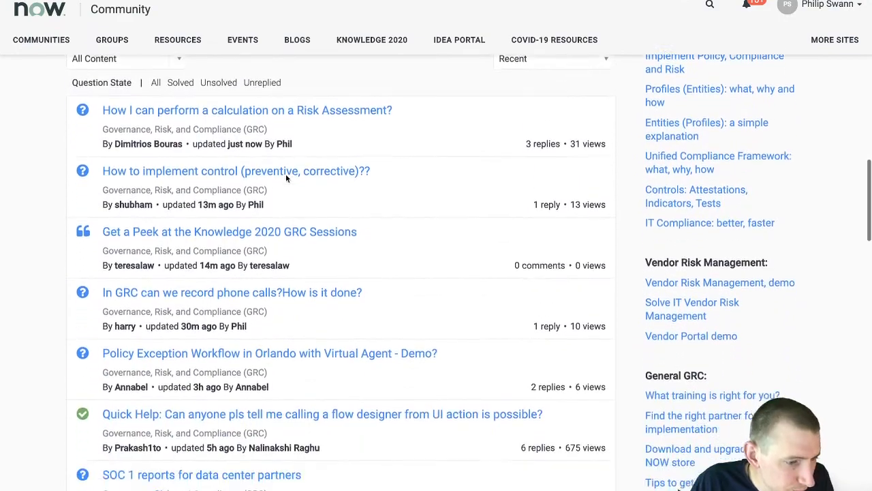
pyautogui.scroll(-3, 286, 176)
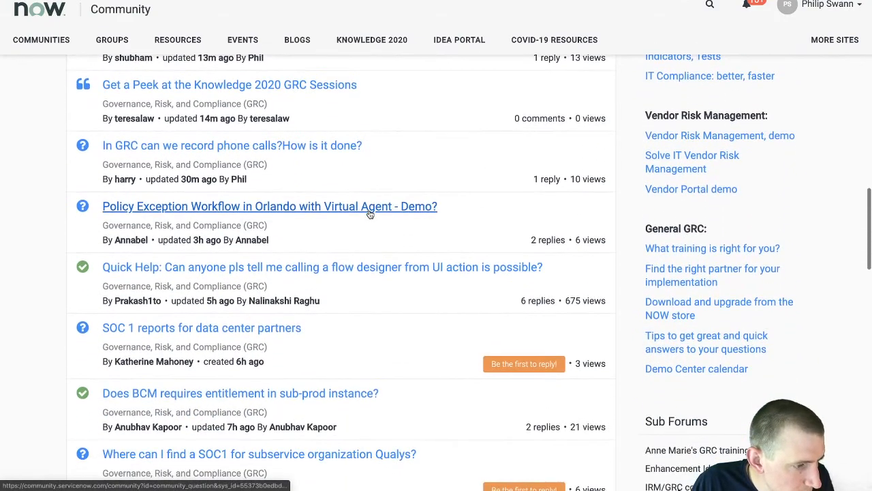
pyautogui.scroll(1, 488, 219)
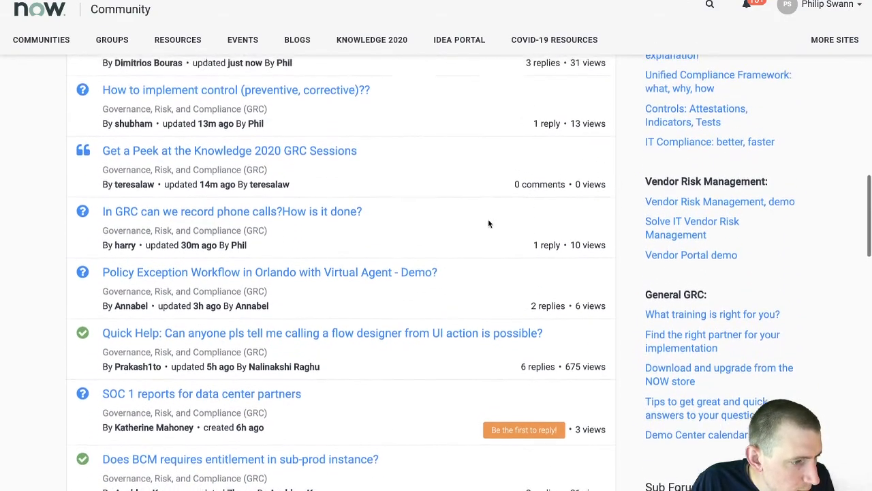
# Look through the recent GRC forum posts and open the question "Form Design - Missing View / Cannot Edit"
pyautogui.scroll(1, 488, 224)
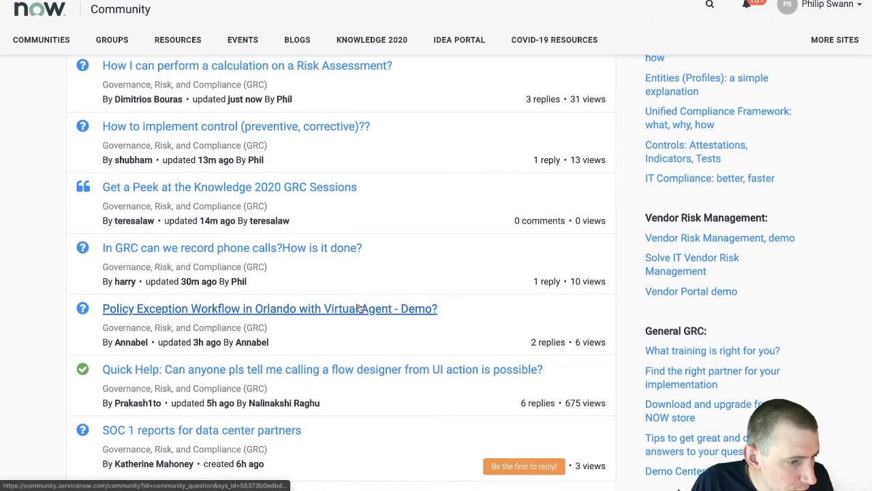
pyautogui.scroll(1, 441, 305)
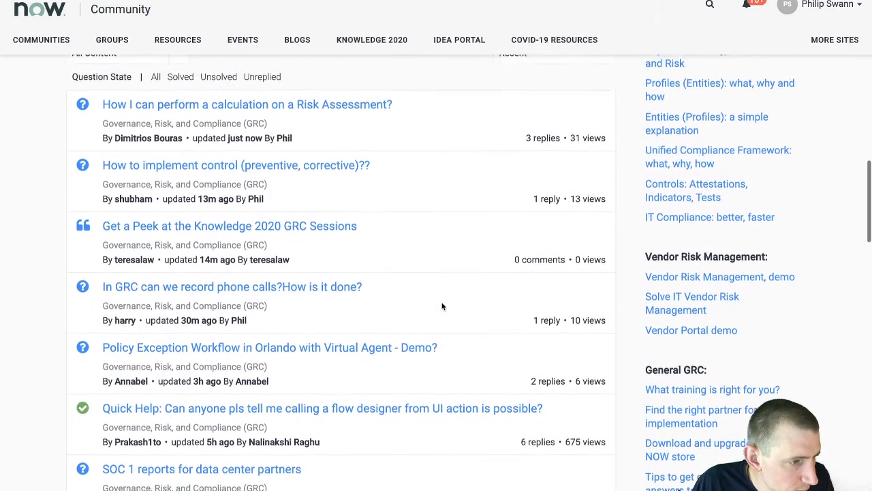
pyautogui.scroll(-2, 441, 307)
pyautogui.scroll(-4, 441, 304)
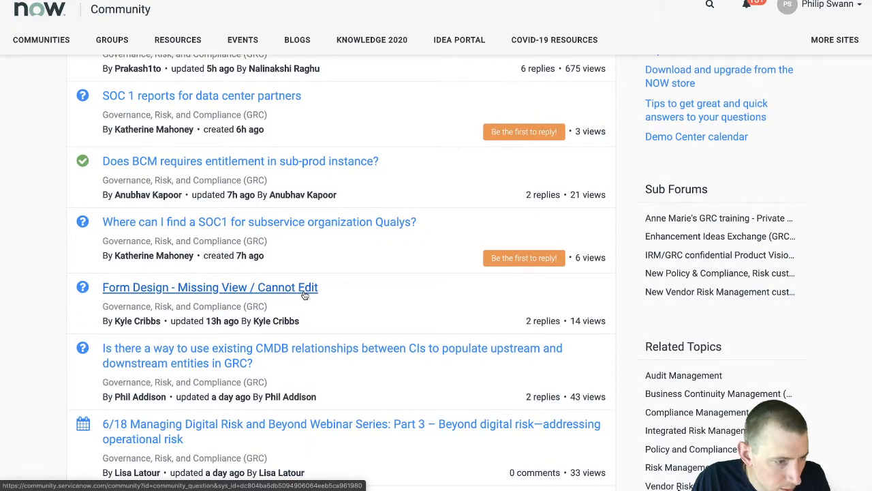
pyautogui.click(304, 291)
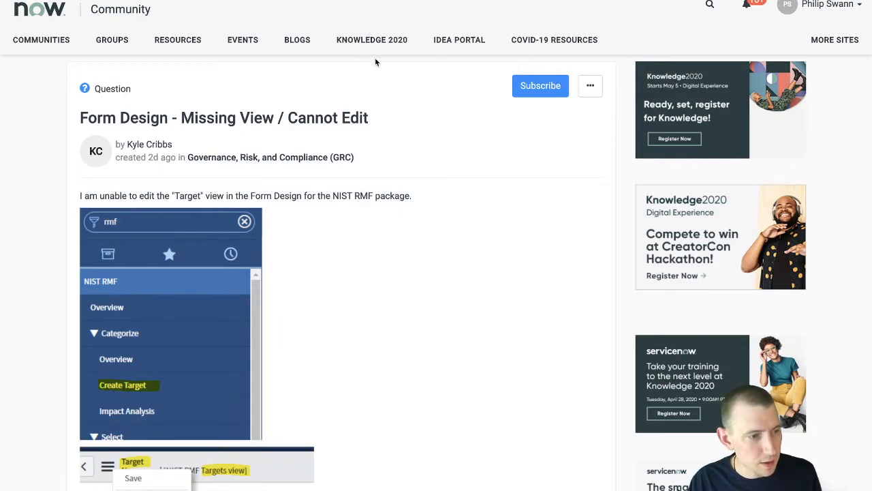
# Go through the question down to its replies and expand the nested replies under the first answer
pyautogui.scroll(-10, 408, 90)
pyautogui.scroll(-6, 407, 93)
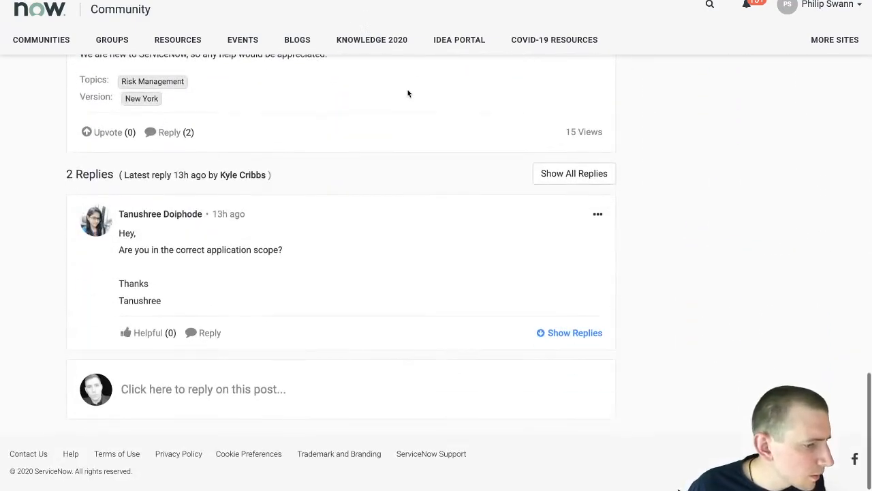
pyautogui.click(575, 332)
pyautogui.scroll(-2, 464, 302)
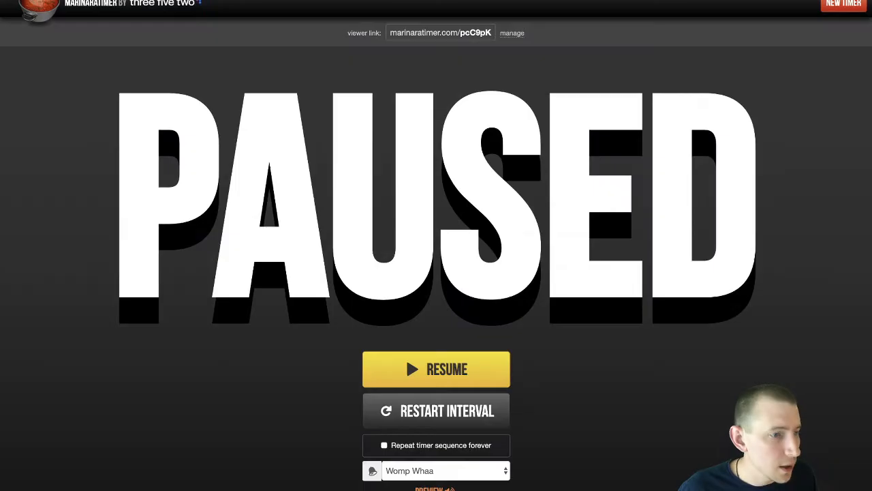
# In MarinaraTimer, create a new custom timer with a period named "Small" lasting 10 minutes and start it
pyautogui.click(830, 7)
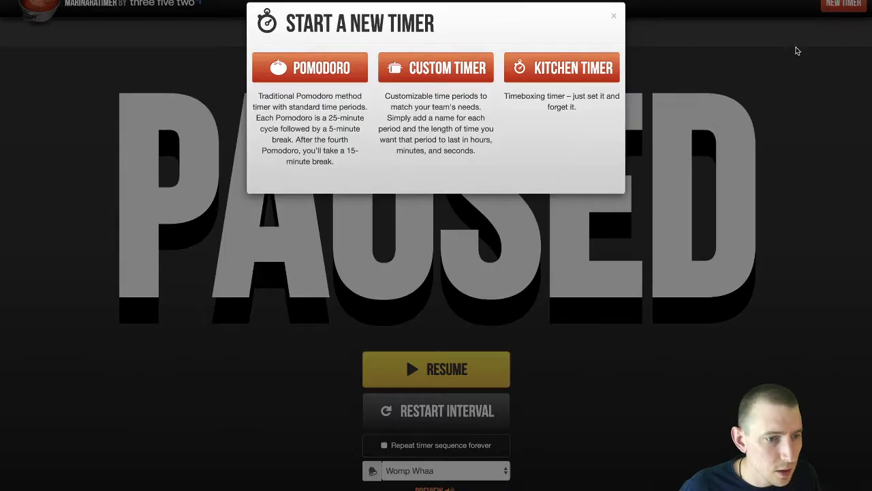
pyautogui.click(430, 66)
pyautogui.moveTo(372, 87); pyautogui.dragTo(325, 90)
pyautogui.write('Small')
pyautogui.press('Tab')
pyautogui.press('Tab')
pyautogui.write('10')
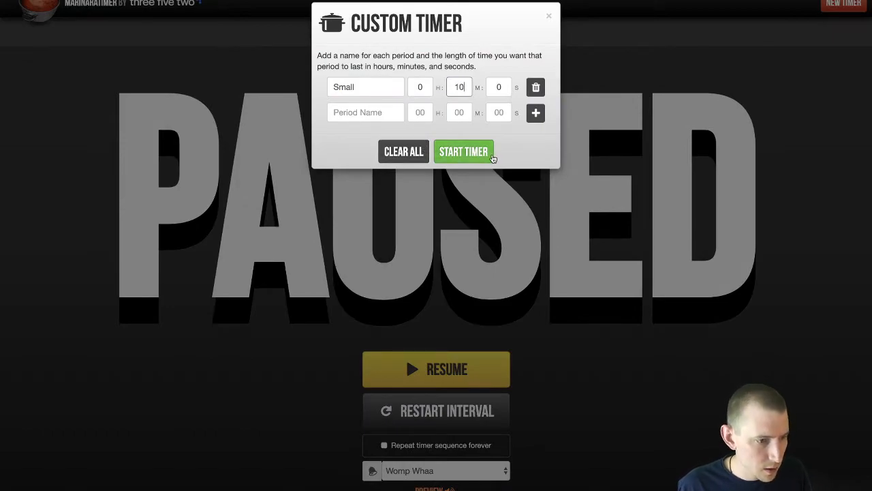
pyautogui.click(481, 154)
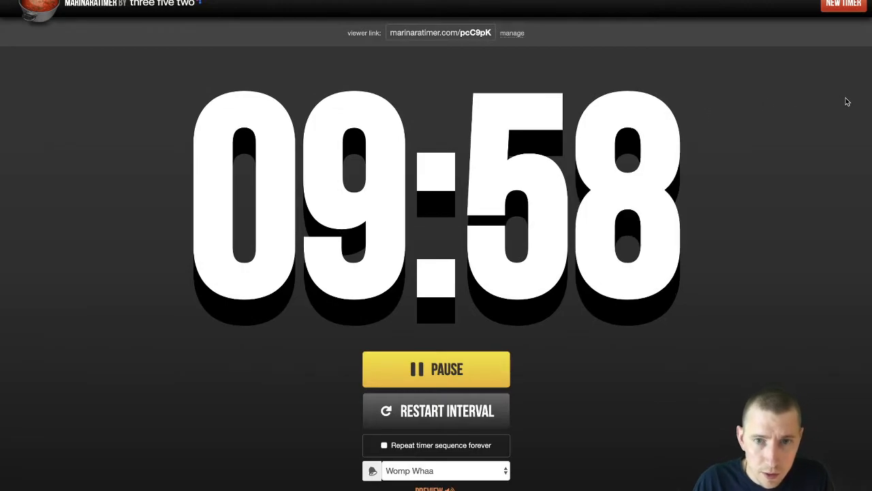
pyautogui.hotkey('ctrl', 'Right')
pyautogui.hotkey('ctrl', 'Left')
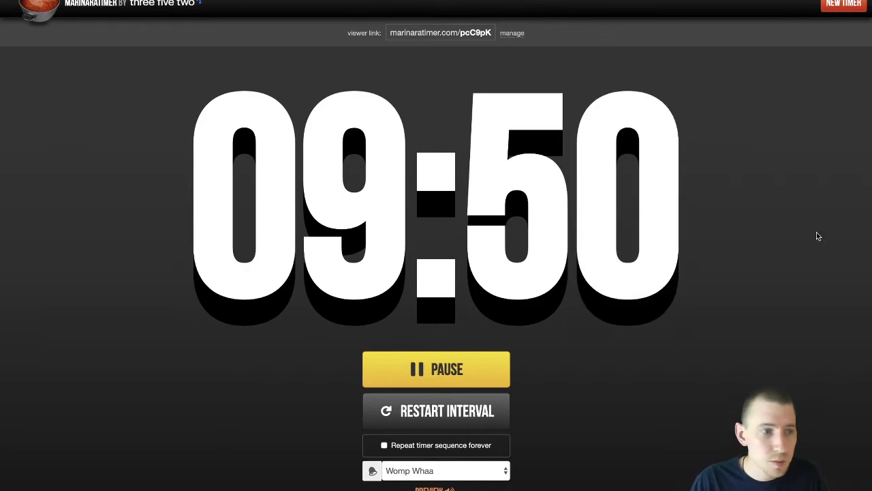
pyautogui.hotkey('ctrl', 'Tab')
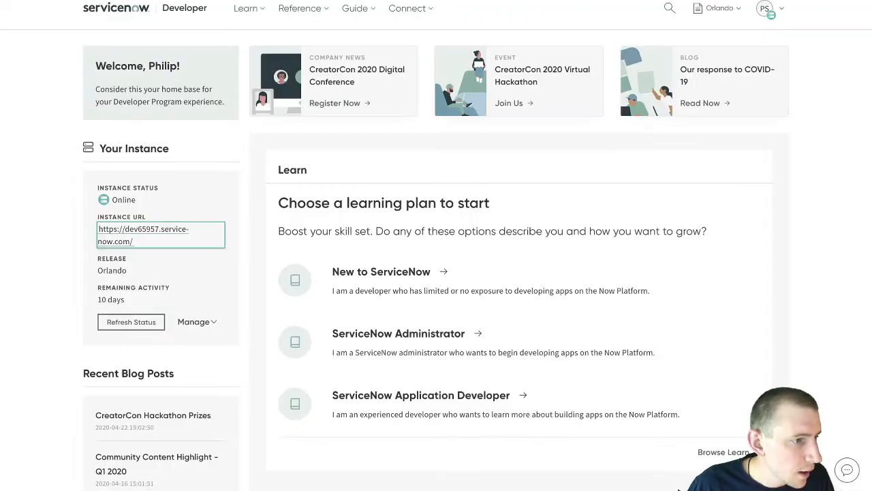
pyautogui.hotkey('ctrl', 'Tab')
pyautogui.hotkey('ctrl', 'Tab')
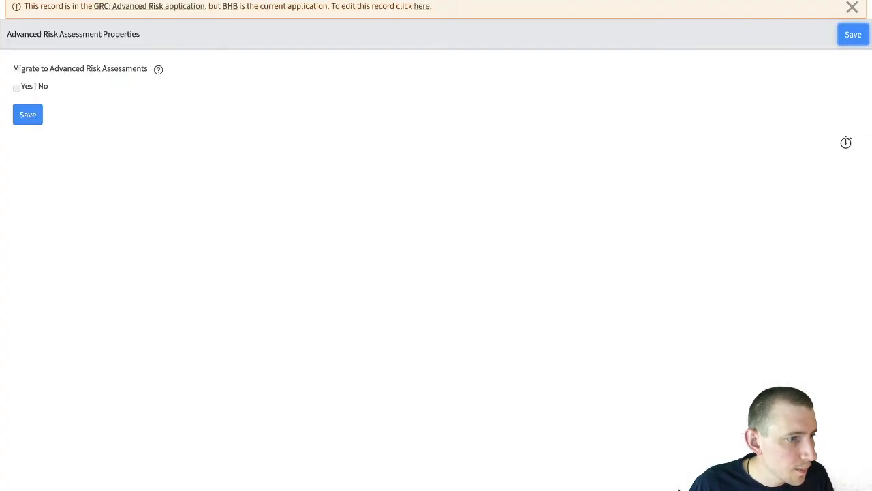
pyautogui.hotkey('ctrl', 'Tab')
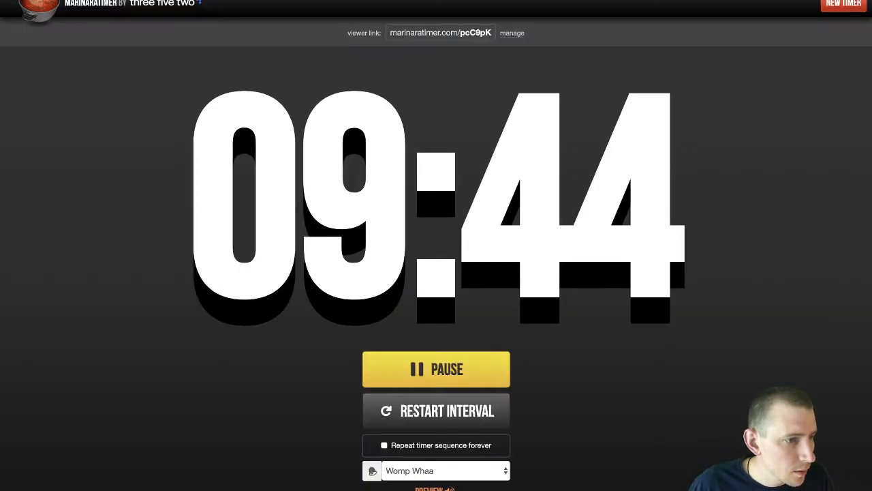
# Return to the Community question and examine its description and screenshots about editing the NIST RMF "Target" view in Form Design
pyautogui.hotkey('ctrl', 'Tab')
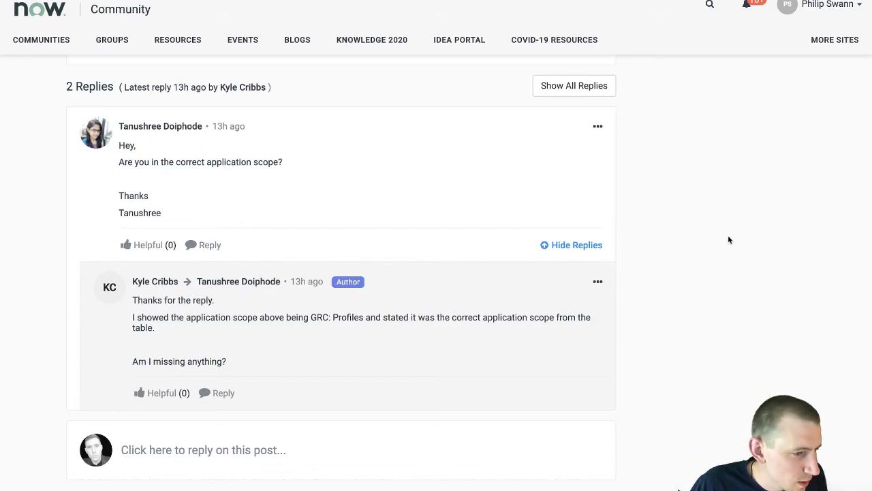
pyautogui.scroll(5, 652, 238)
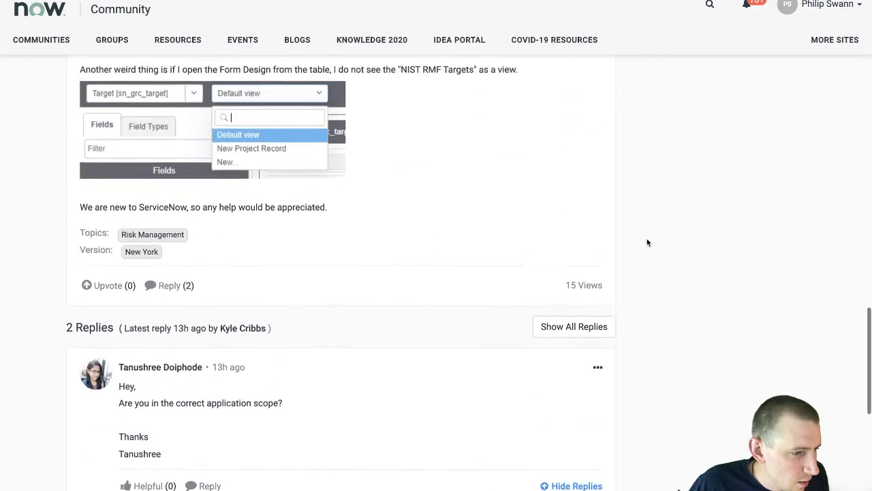
pyautogui.scroll(4, 646, 242)
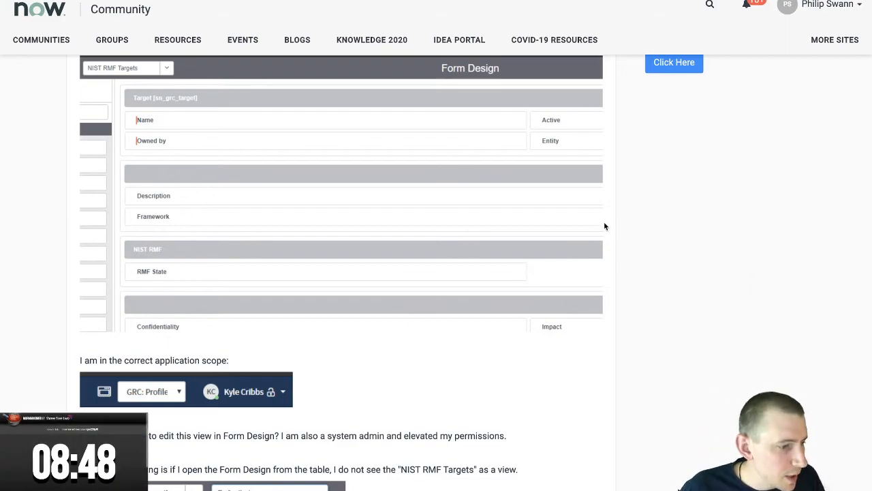
pyautogui.scroll(10, 457, 211)
pyautogui.scroll(3, 419, 212)
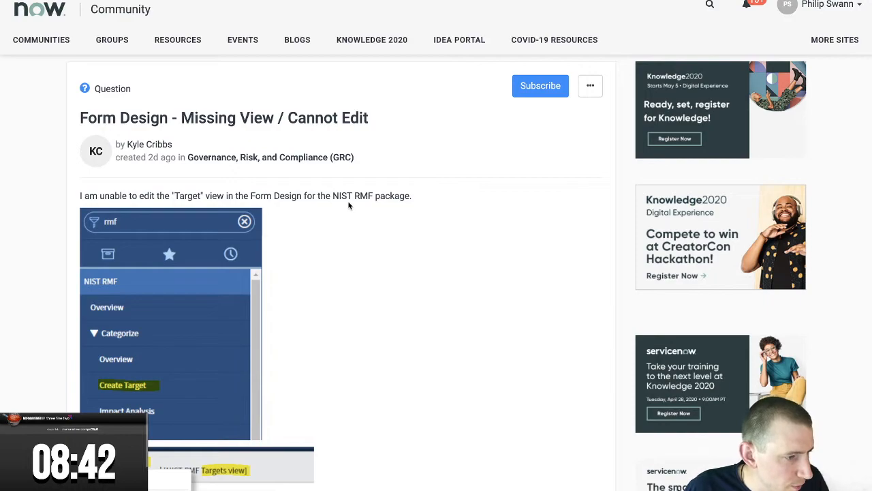
pyautogui.scroll(-2, 349, 235)
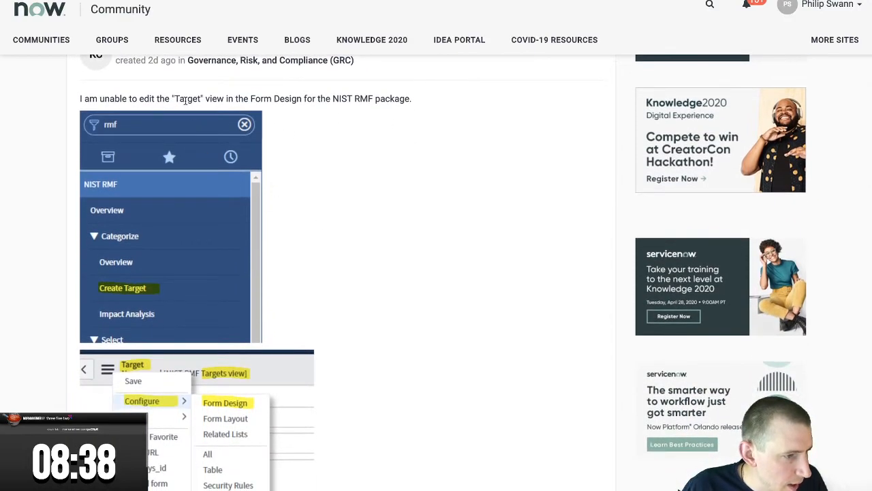
pyautogui.scroll(-1, 361, 220)
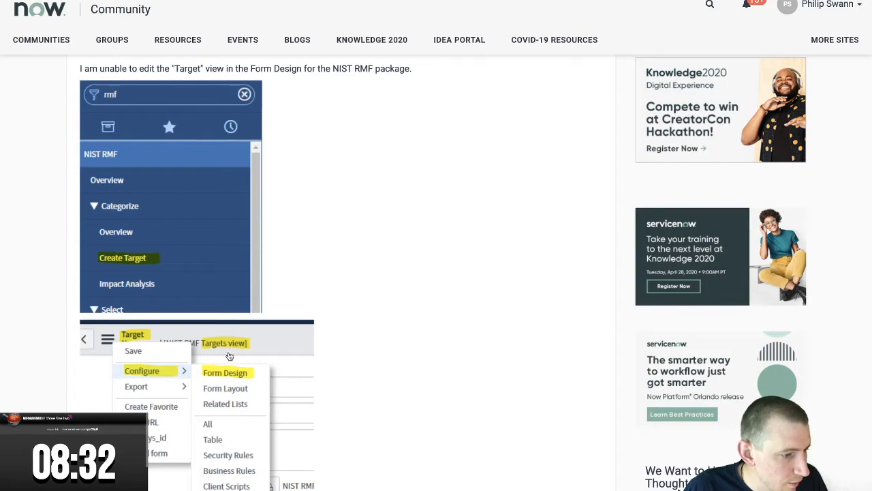
pyautogui.scroll(-3, 204, 343)
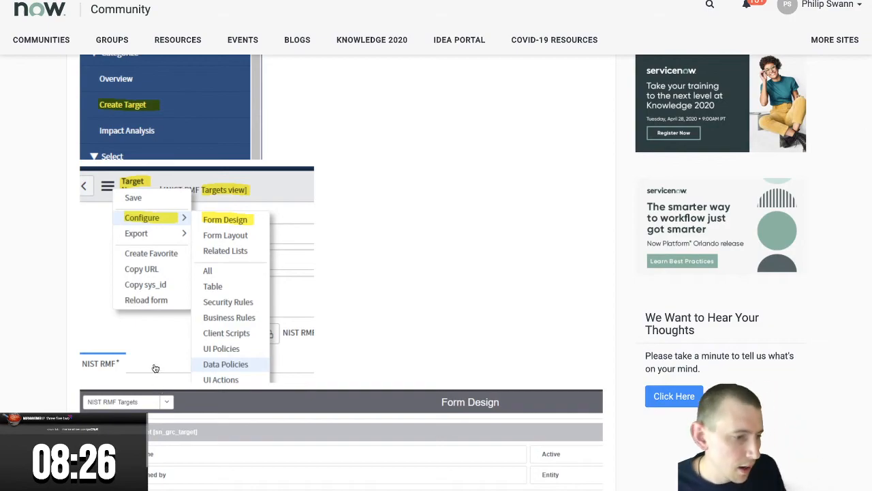
pyautogui.scroll(5, 346, 278)
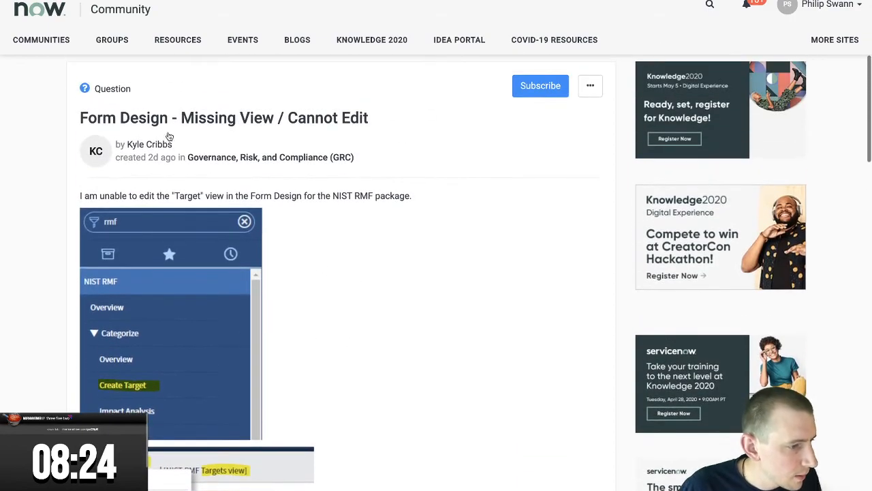
pyautogui.moveTo(140, 149)
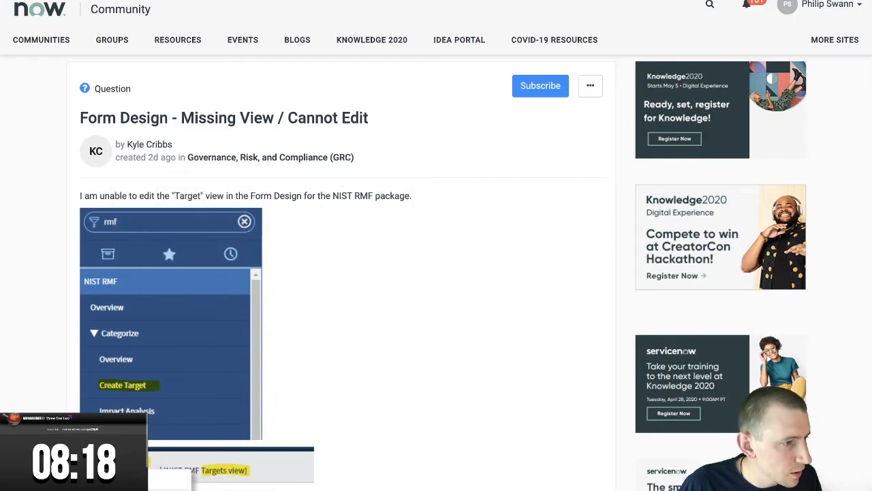
# Switch to the ServiceNow instance, filter the application navigator for "nist", look through the matching modules and clear the filter
pyautogui.hotkey('alt', 'Tab')
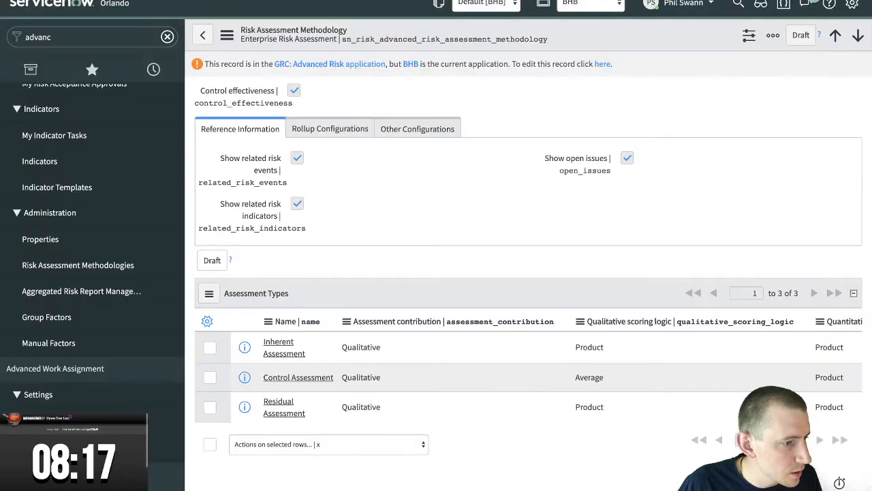
pyautogui.click(120, 36)
pyautogui.write('nist')
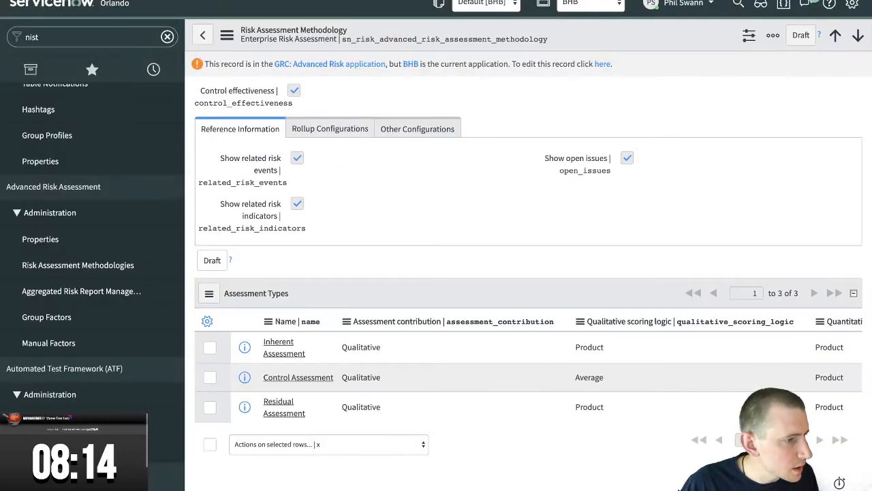
pyautogui.scroll(15, 117, 147)
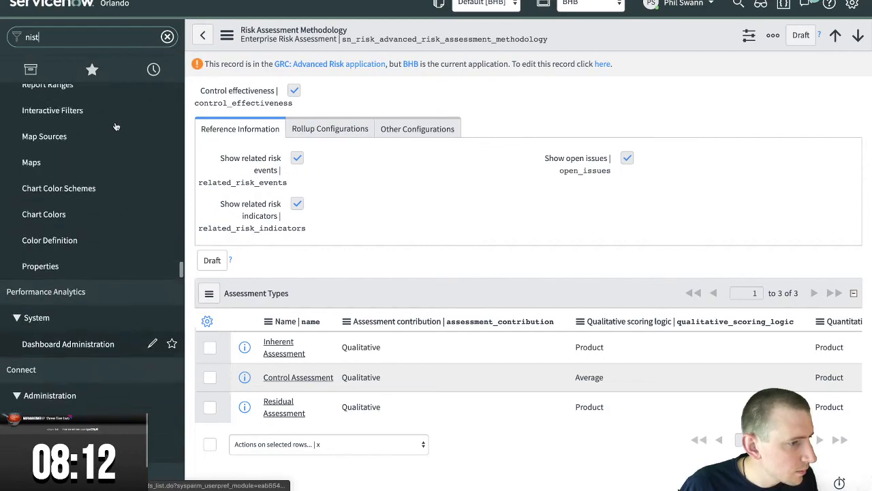
pyautogui.scroll(15, 117, 127)
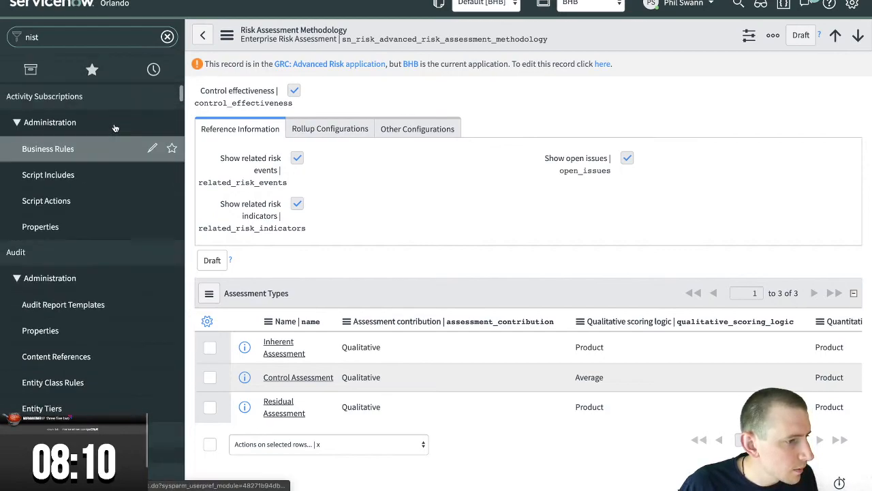
pyautogui.click(167, 36)
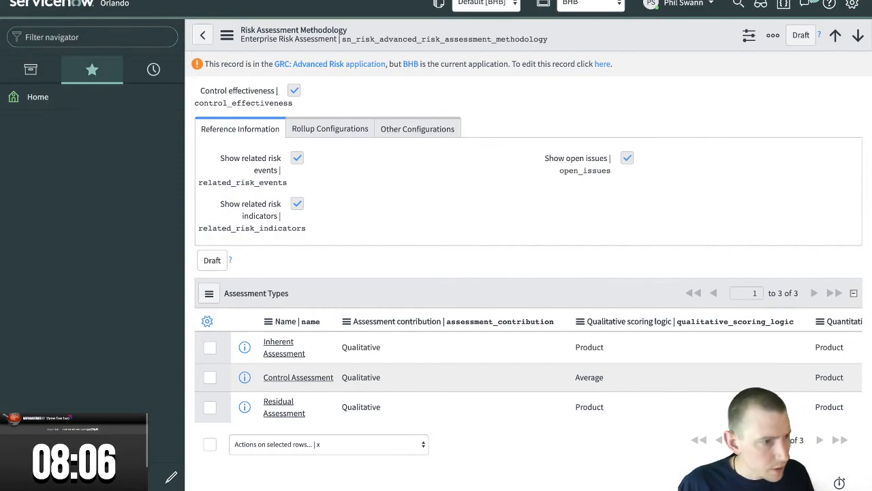
# Reload the instance's home page, recheck the package name in the Community question and filter the navigator for "NIST RMF"
pyautogui.press('Return')
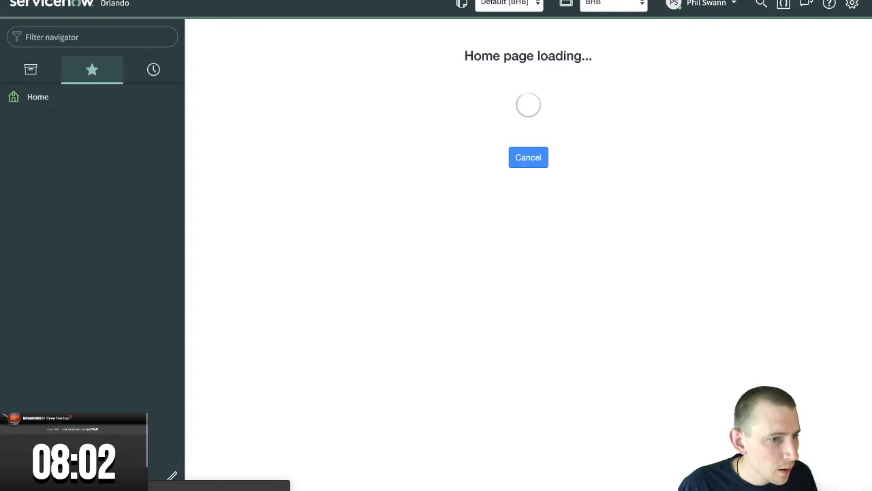
pyautogui.hotkey('ctrl', 'Tab')
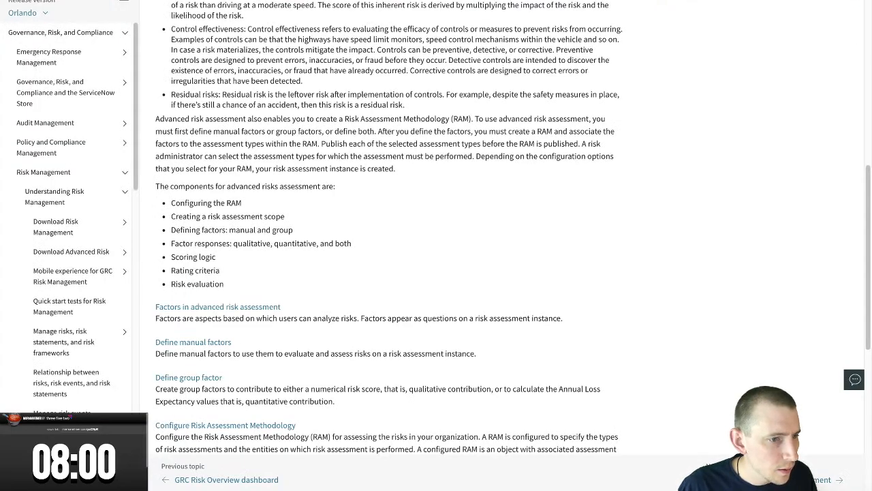
pyautogui.hotkey('ctrl', 'Tab')
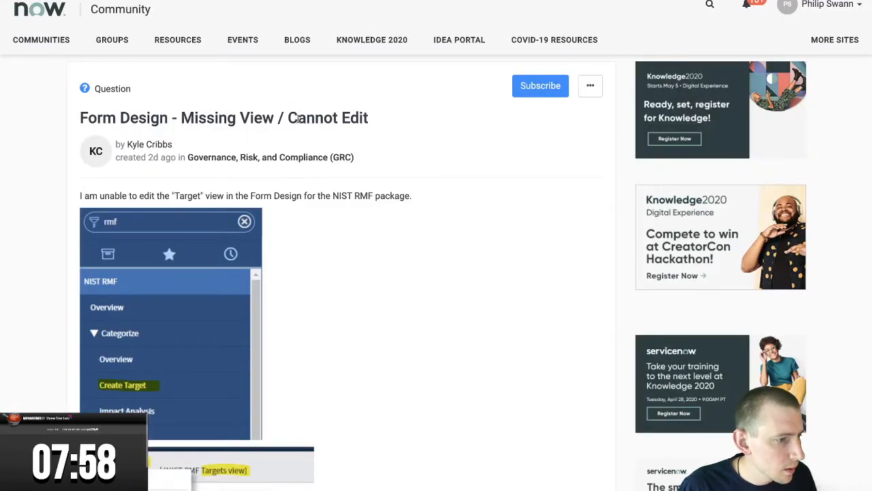
pyautogui.hotkey('ctrl', 'Tab')
pyautogui.click(121, 34)
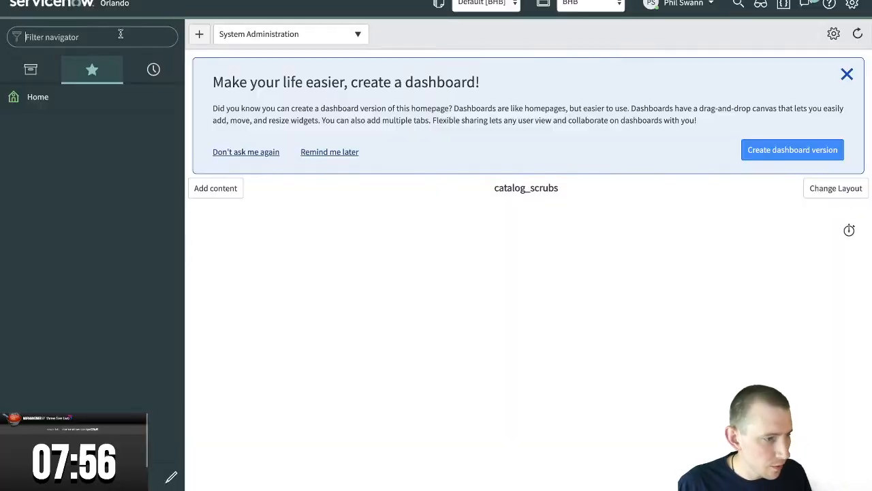
pyautogui.write('NIST RMF')
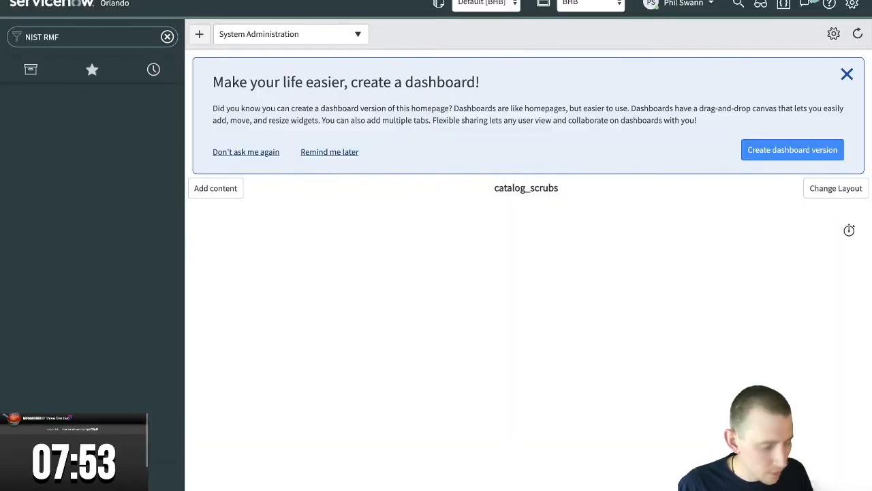
# Filter the navigator for "plugins", open the Plugins module and search all applications for "NIST RMF"
pyautogui.hotkey('ctrl', 'a')
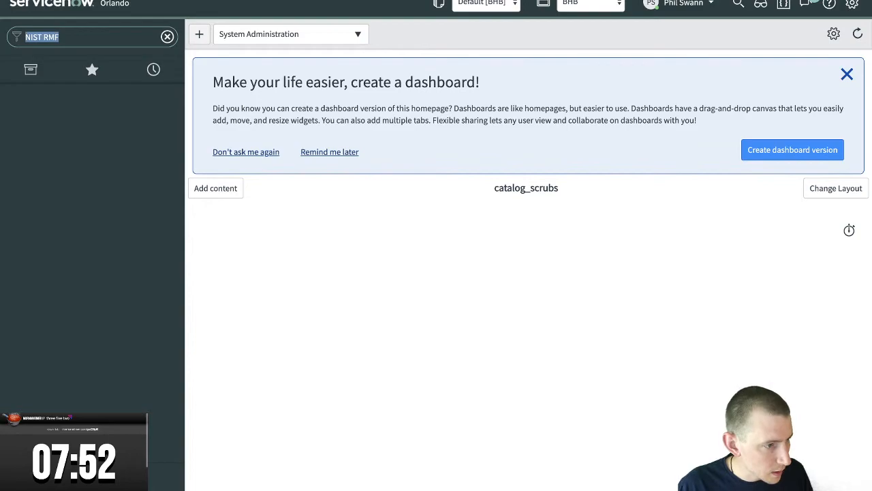
pyautogui.write('plugins')
pyautogui.click(104, 128)
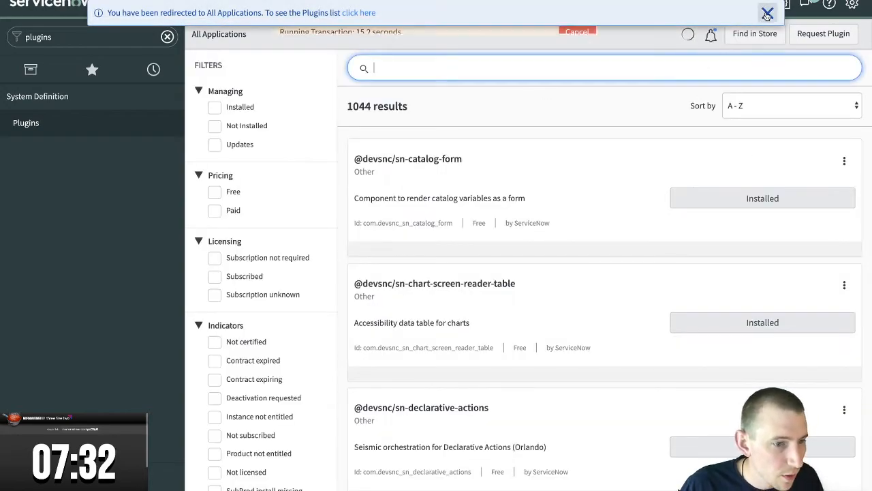
pyautogui.click(631, 68)
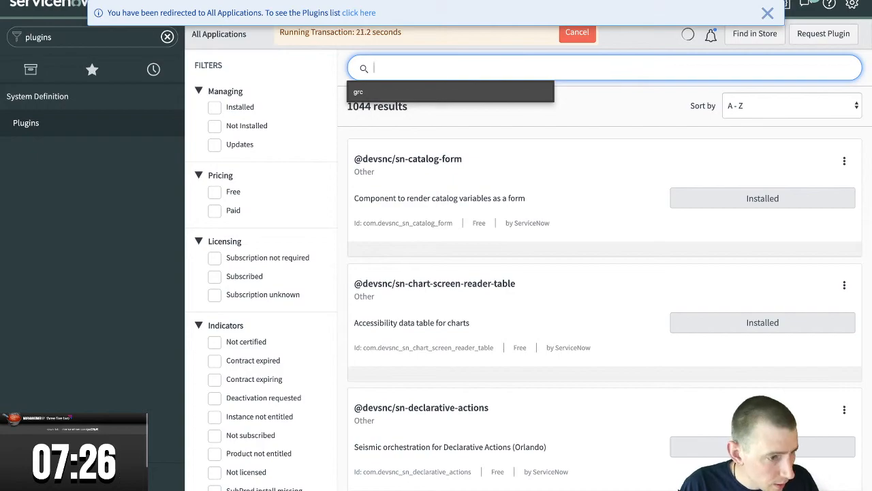
pyautogui.write('NIST RMF')
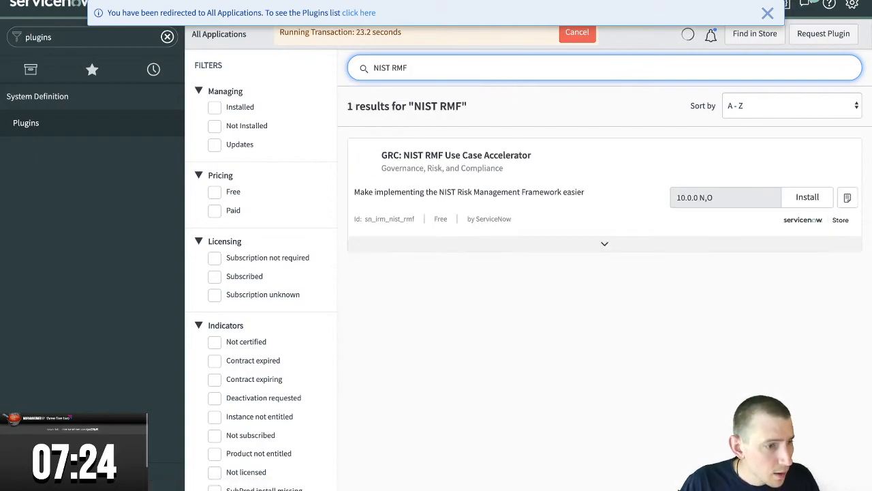
# Install the GRC: NIST RMF Use Case Accelerator with demo data and dismiss the All Applications redirect notice
pyautogui.click(808, 198)
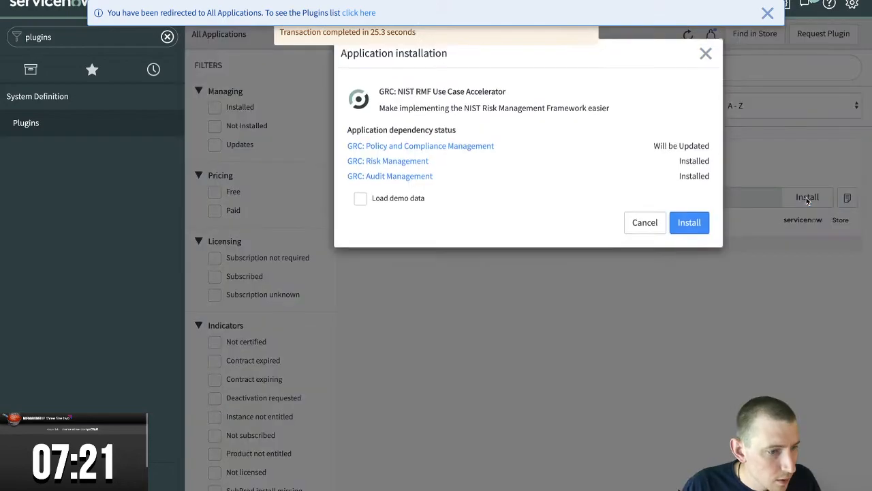
pyautogui.click(396, 198)
pyautogui.click(693, 224)
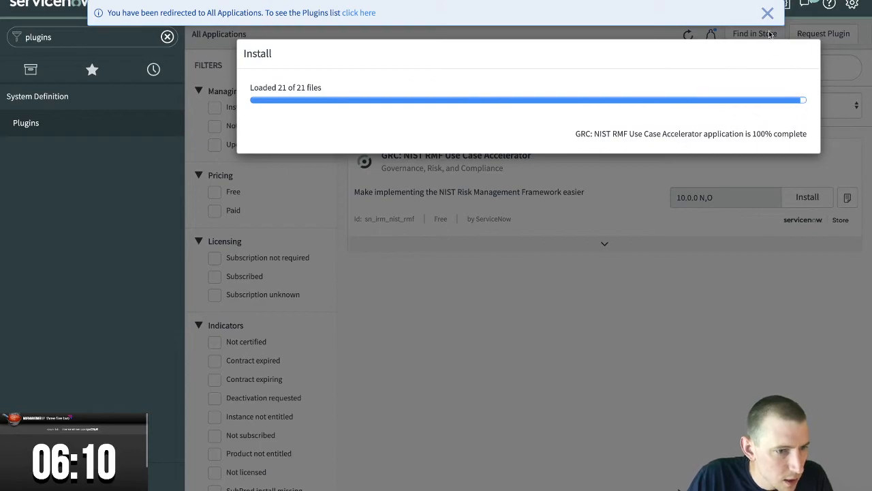
pyautogui.click(767, 13)
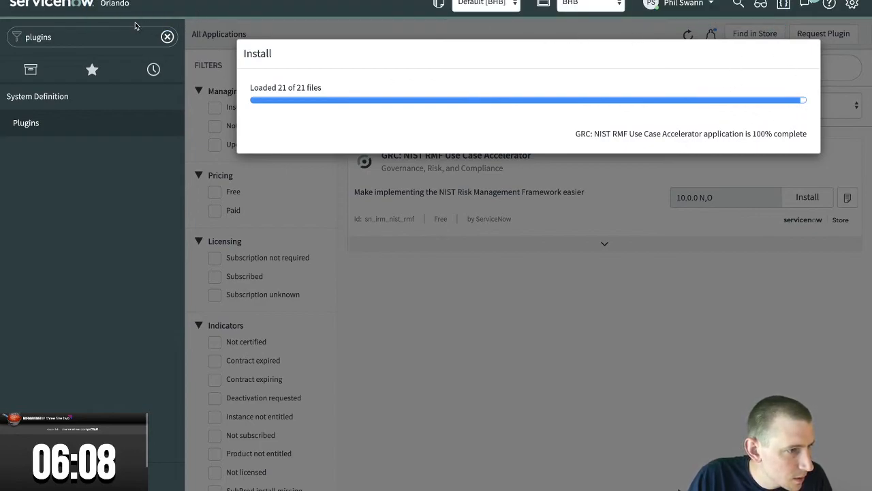
# Duplicate the instance's browser tab and filter the navigator in the copy for "NIST RMF"
pyautogui.click(120, 37)
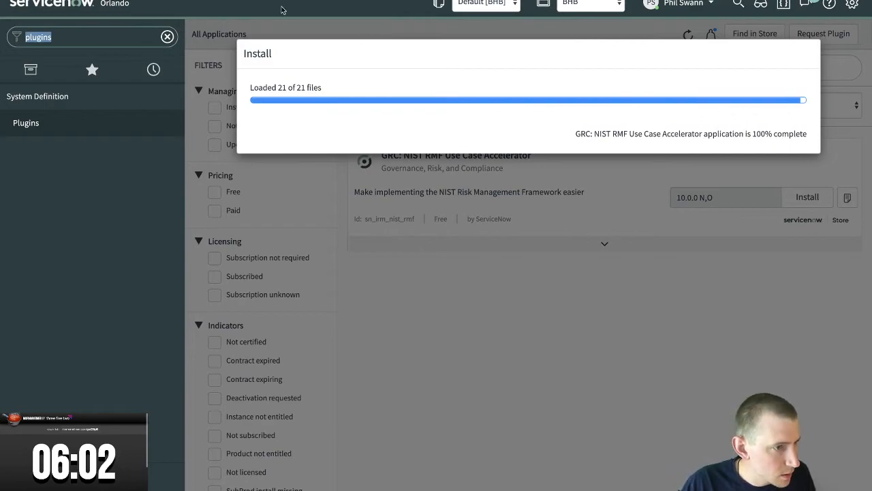
pyautogui.rightClick(185, 0)
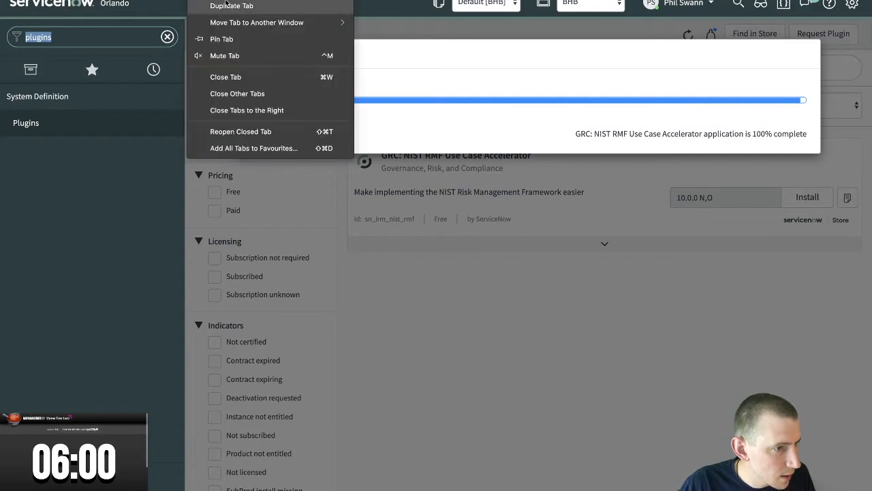
pyautogui.click(253, 5)
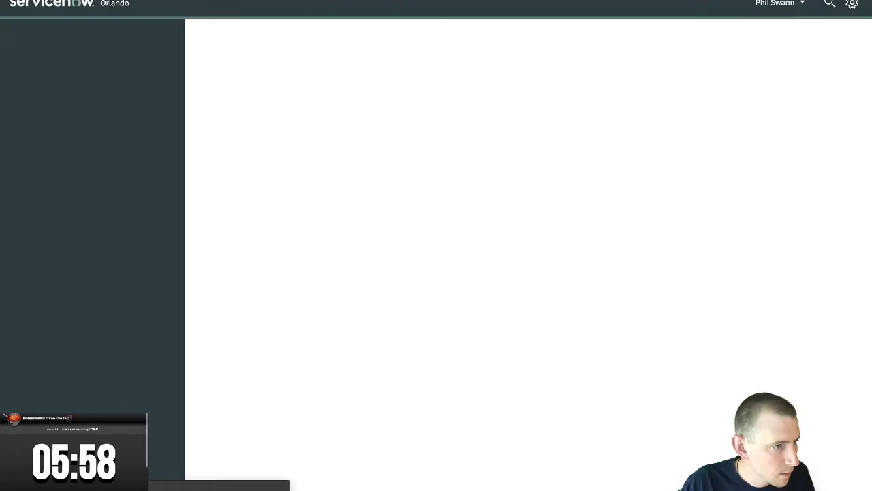
pyautogui.click(121, 39)
pyautogui.write('NIST RMF')
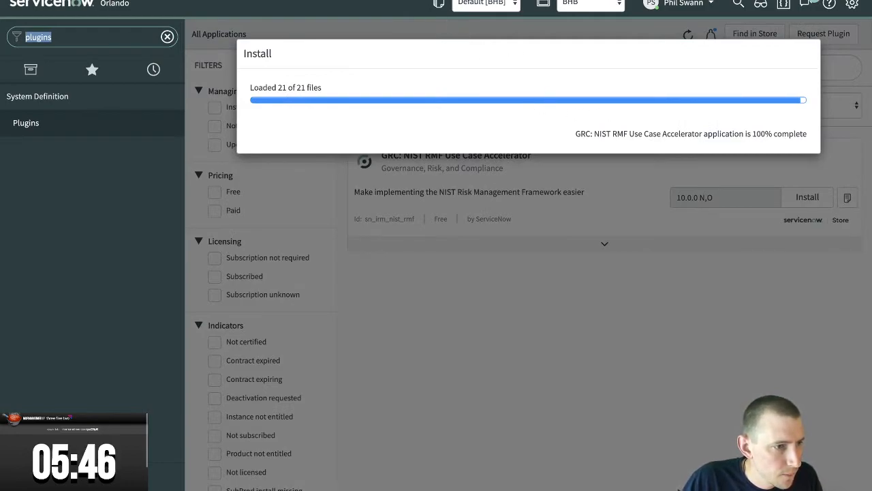
# Reread the Community question, examining its Create Target and Form Design screenshots, application scope and the missing "NIST RMF Targets" view
pyautogui.click(526, 0)
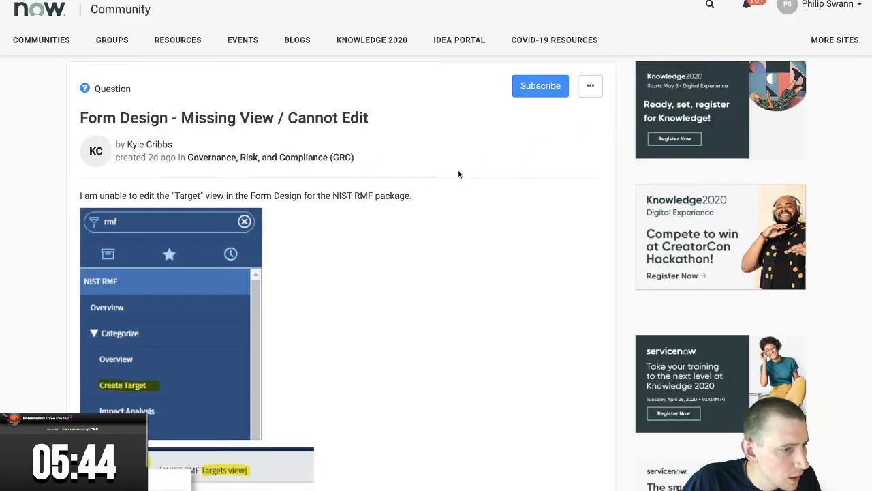
pyautogui.scroll(-2, 452, 211)
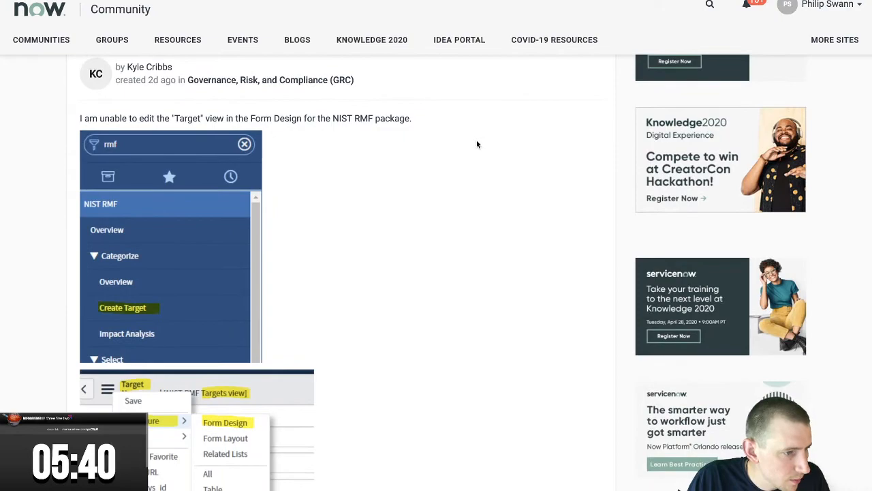
pyautogui.scroll(-2, 334, 185)
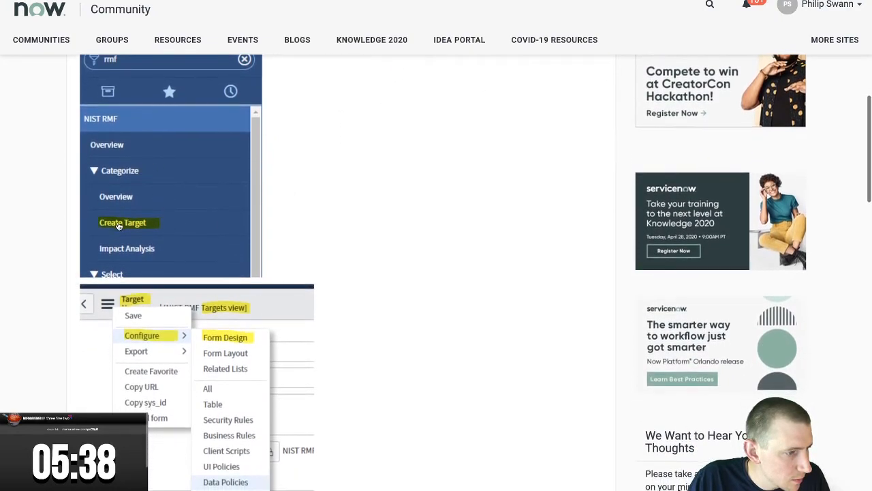
pyautogui.scroll(-1, 232, 244)
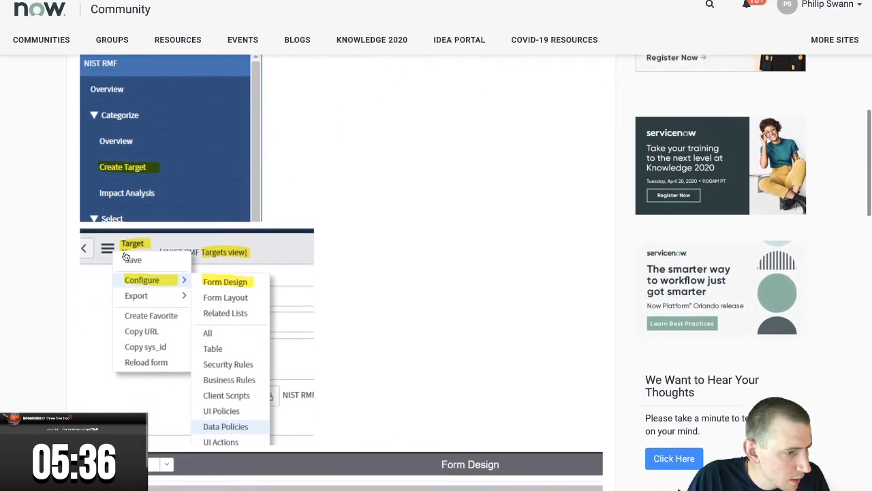
pyautogui.scroll(-3, 236, 281)
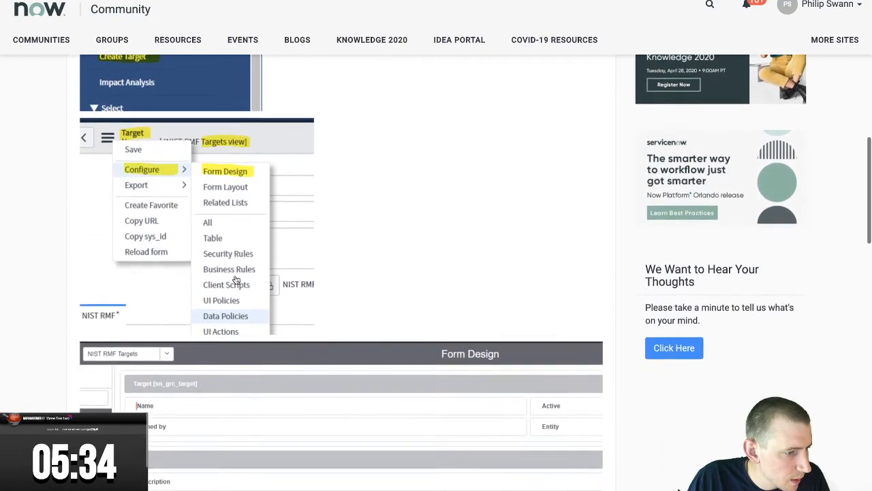
pyautogui.scroll(-5, 236, 280)
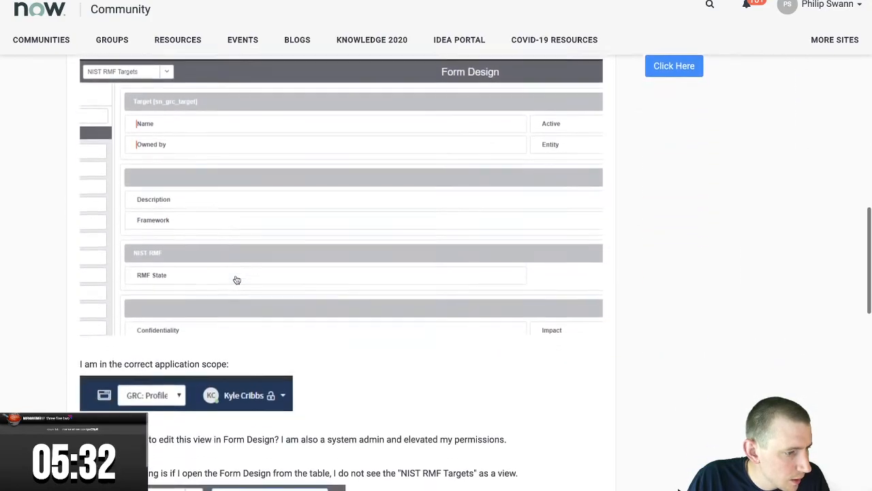
pyautogui.scroll(-1, 241, 279)
pyautogui.scroll(-1, 307, 311)
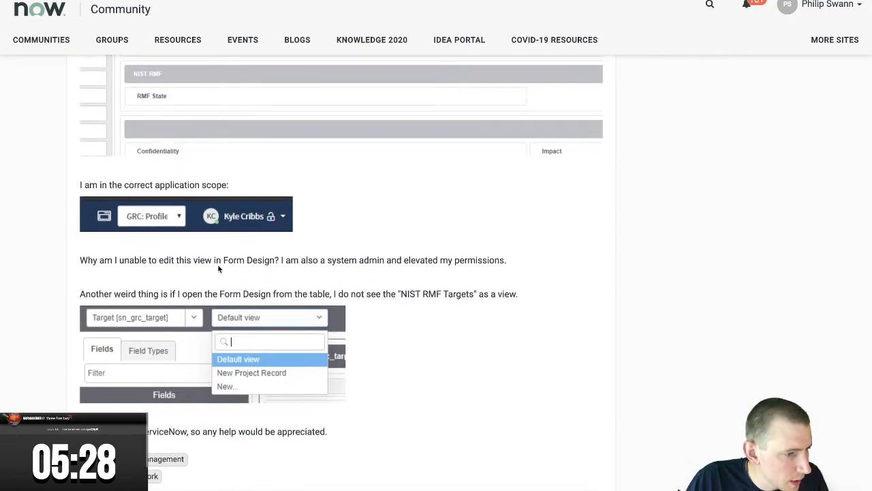
pyautogui.moveTo(214, 263); pyautogui.dragTo(288, 261)
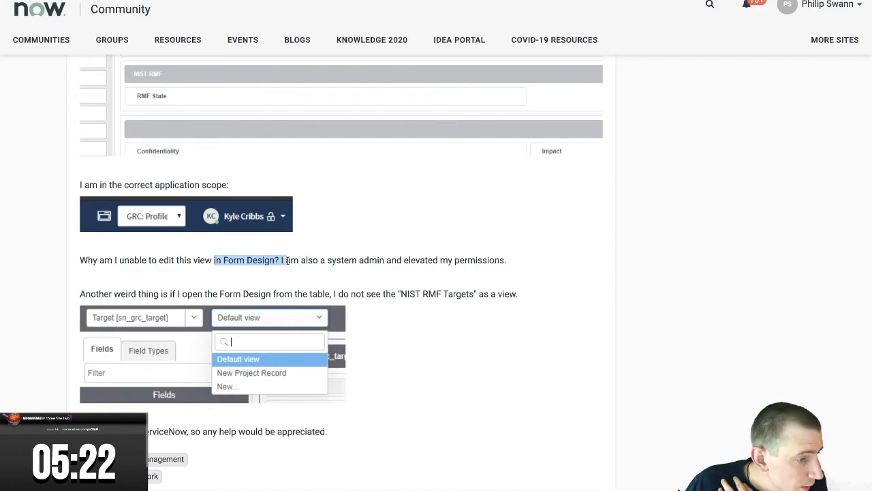
pyautogui.scroll(-2, 287, 259)
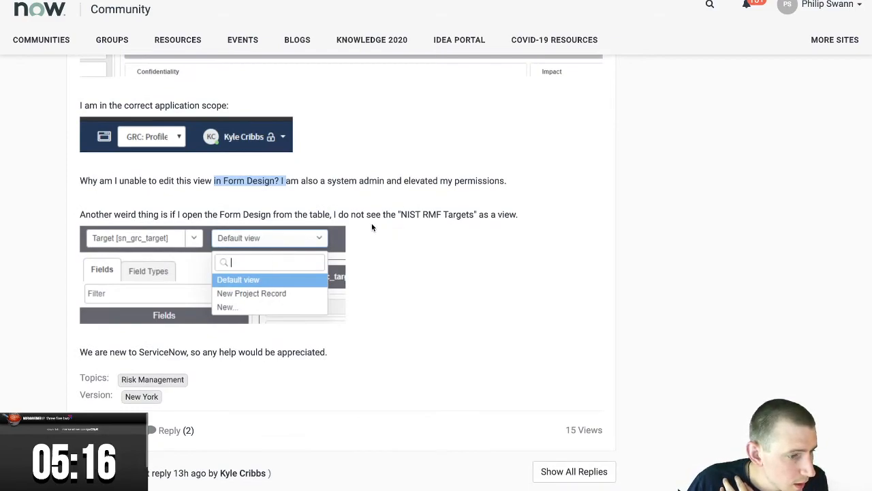
pyautogui.moveTo(398, 215); pyautogui.dragTo(476, 215)
pyautogui.scroll(-1, 476, 215)
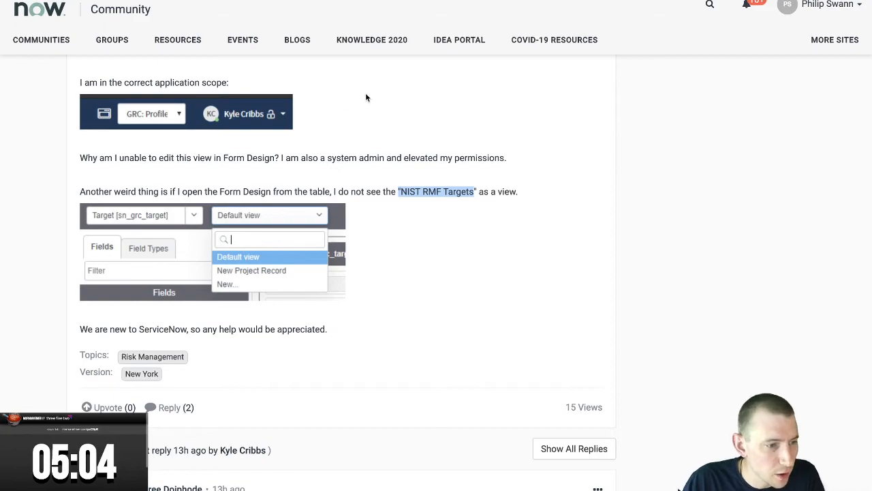
pyautogui.scroll(4, 427, 160)
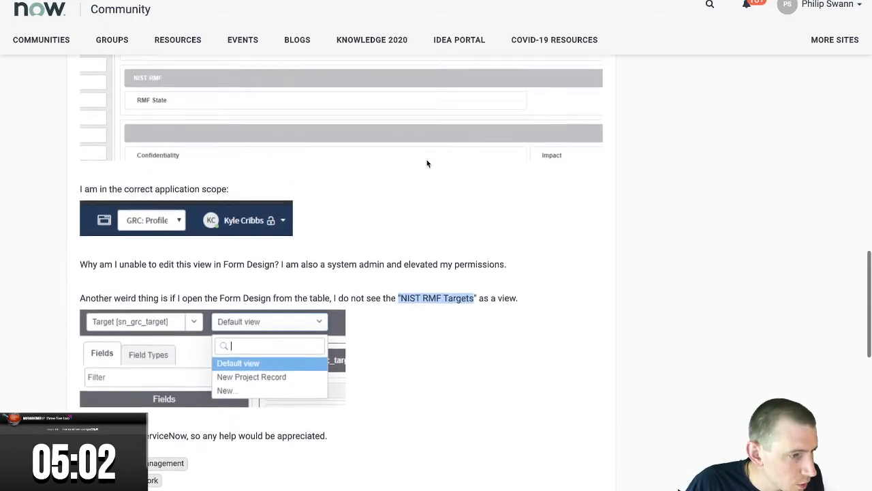
pyautogui.scroll(5, 427, 164)
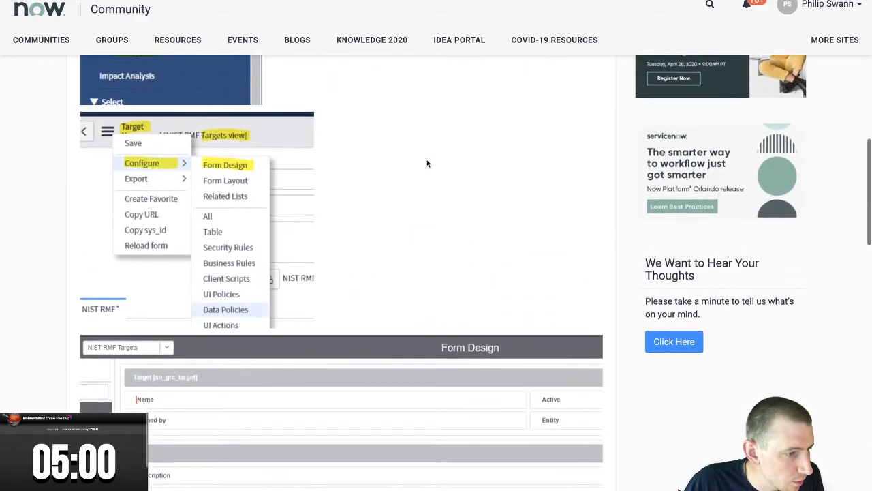
pyautogui.scroll(4, 370, 170)
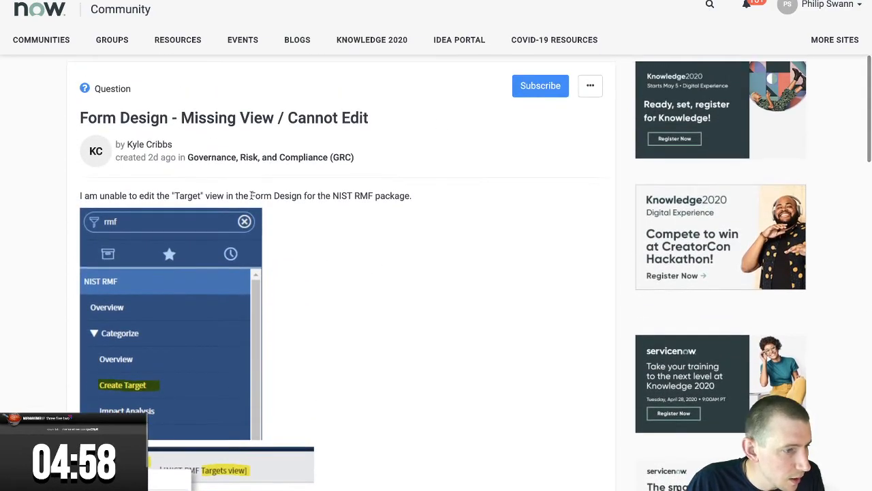
# Return to the duplicated ServiceNow tab and clear its navigator filter
pyautogui.click(226, 1)
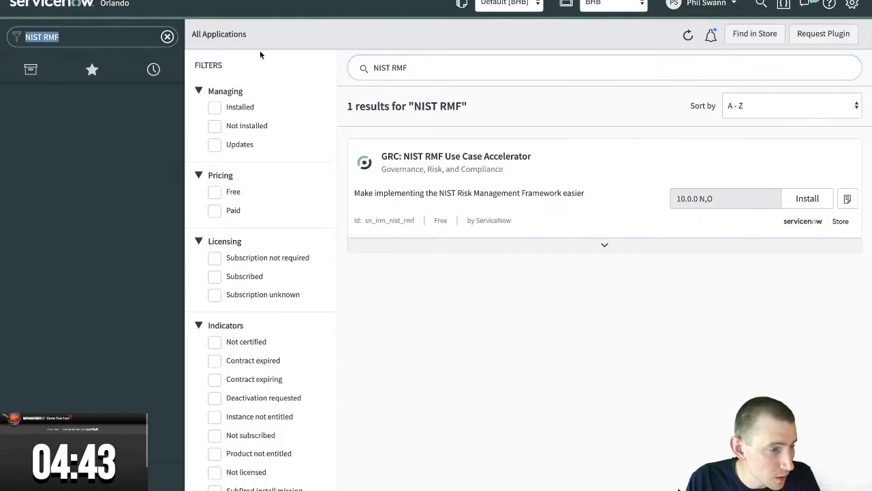
pyautogui.click(167, 37)
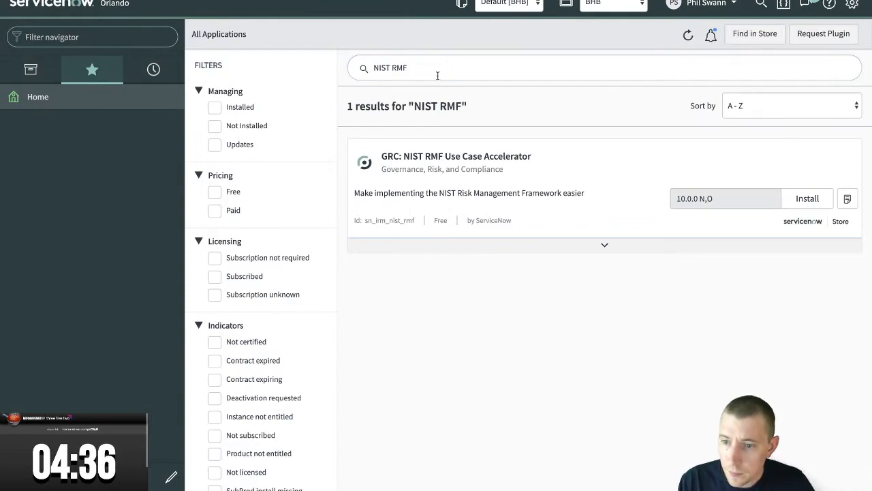
pyautogui.hotkey('ctrl', 'Left')
pyautogui.hotkey('ctrl', 'Right')
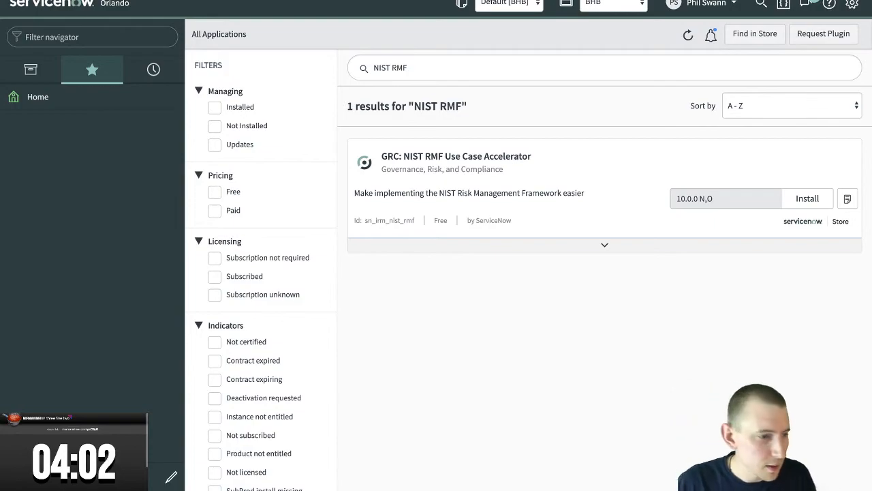
# Check the plugin installation's progress in the original tab, filter its navigator for "tar" and reload the duplicated tab
pyautogui.hotkey('ctrl', 'alt', 'g')
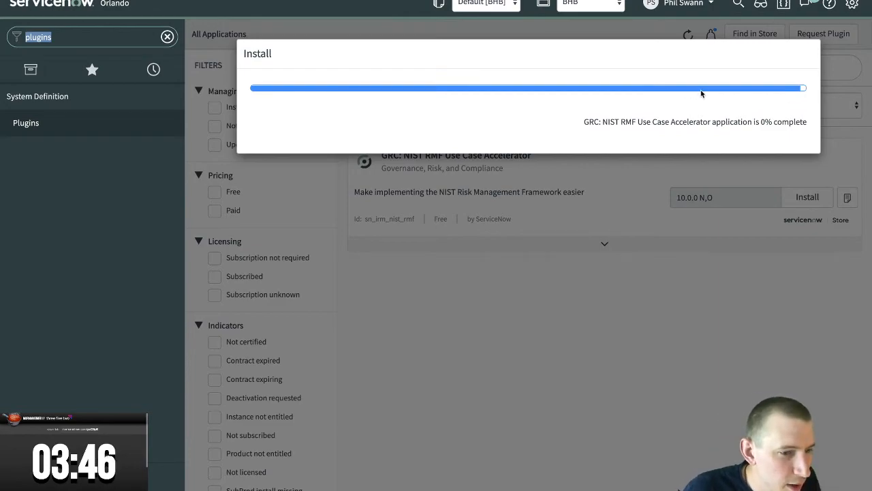
pyautogui.click(145, 31)
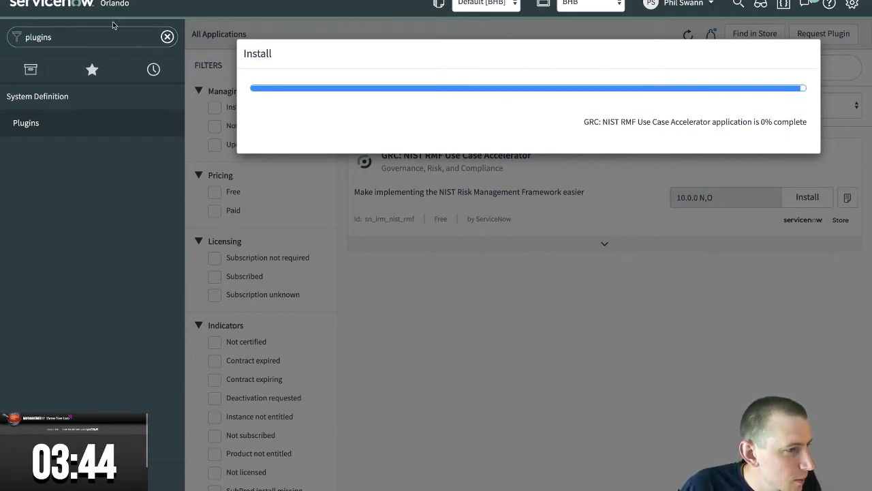
pyautogui.click(167, 36)
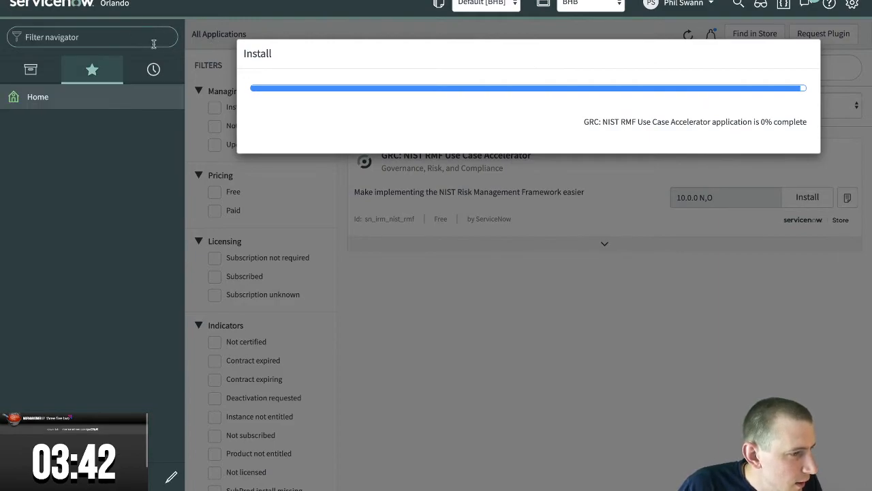
pyautogui.write('tar')
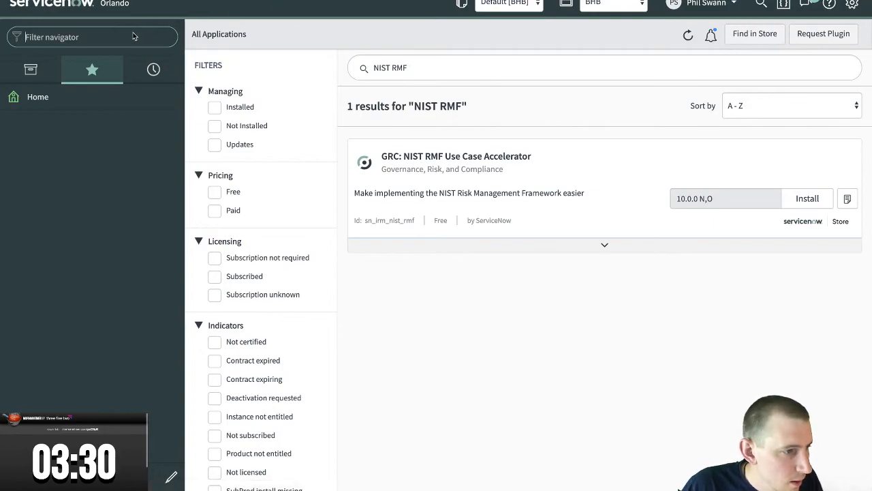
pyautogui.press('F5')
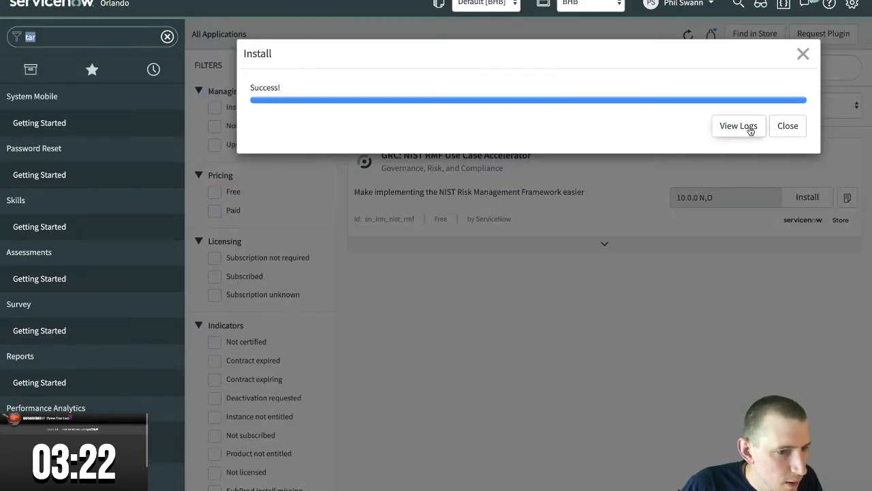
# Close the NIST RMF Use Case Accelerator installation dialog and clear the navigator filter
pyautogui.click(788, 126)
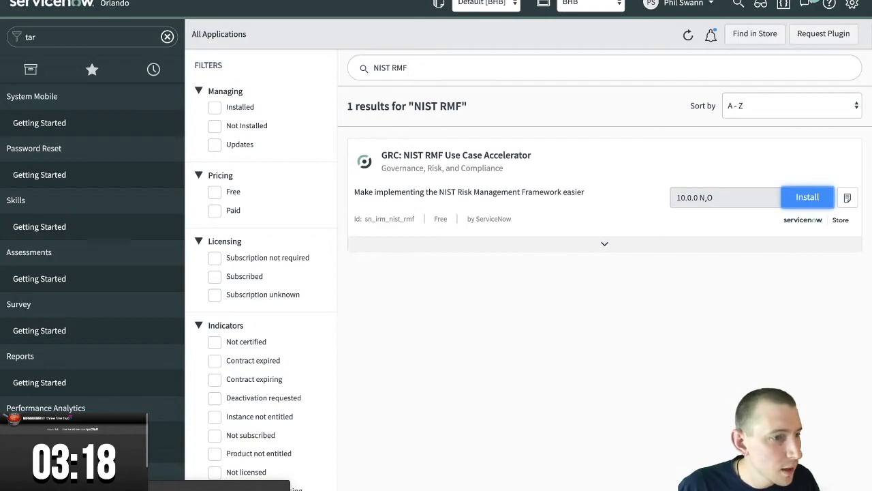
pyautogui.click(100, 31)
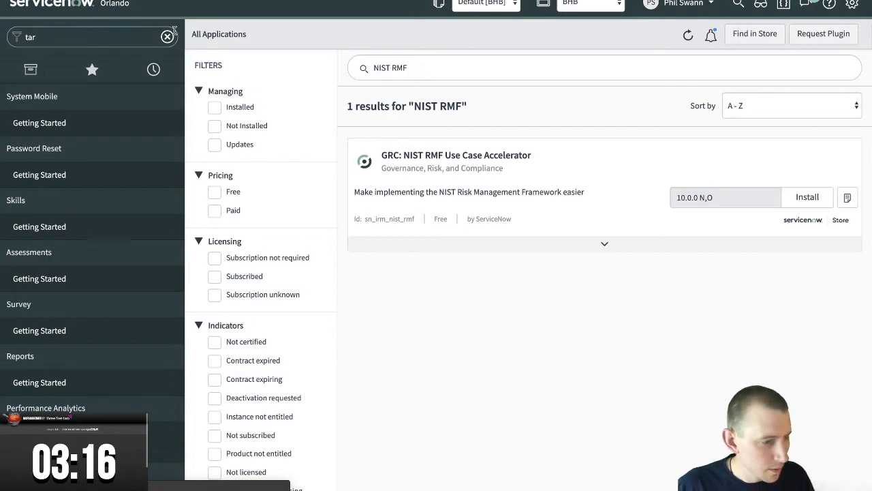
pyautogui.press('BackSpace')
pyautogui.press('BackSpace')
pyautogui.press('BackSpace')
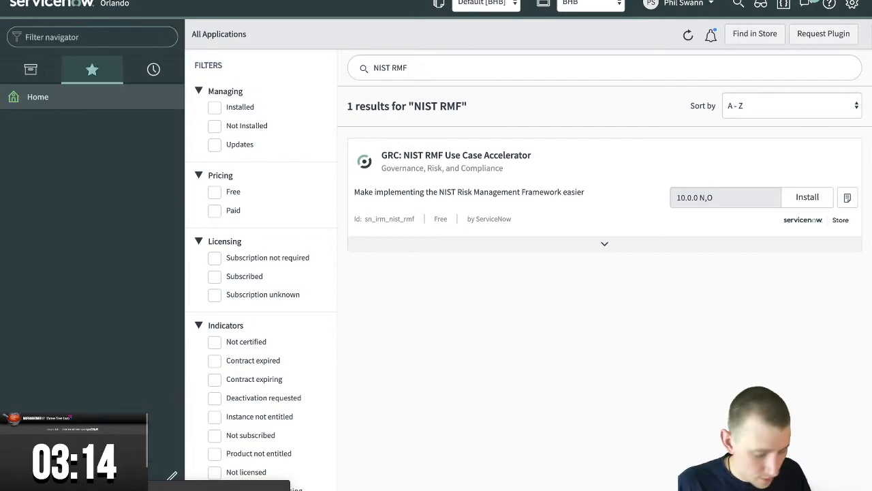
pyautogui.write('nist')
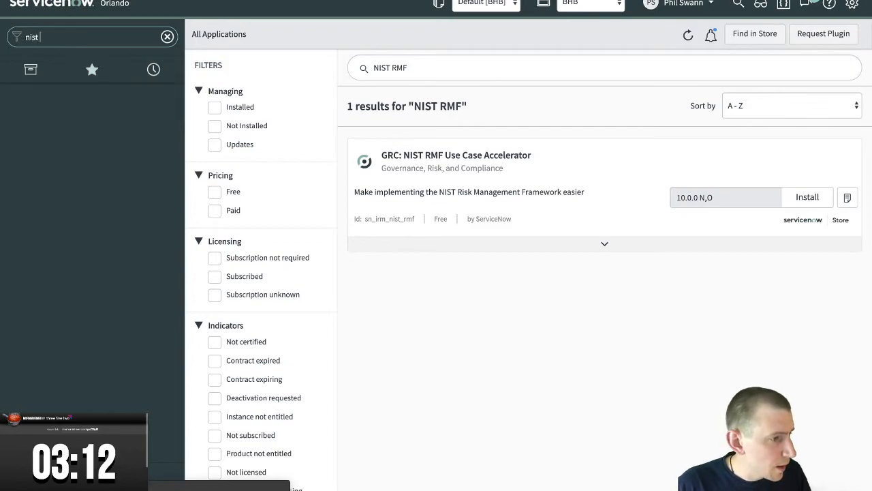
pyautogui.press('BackSpace')
pyautogui.press('BackSpace')
pyautogui.press('BackSpace')
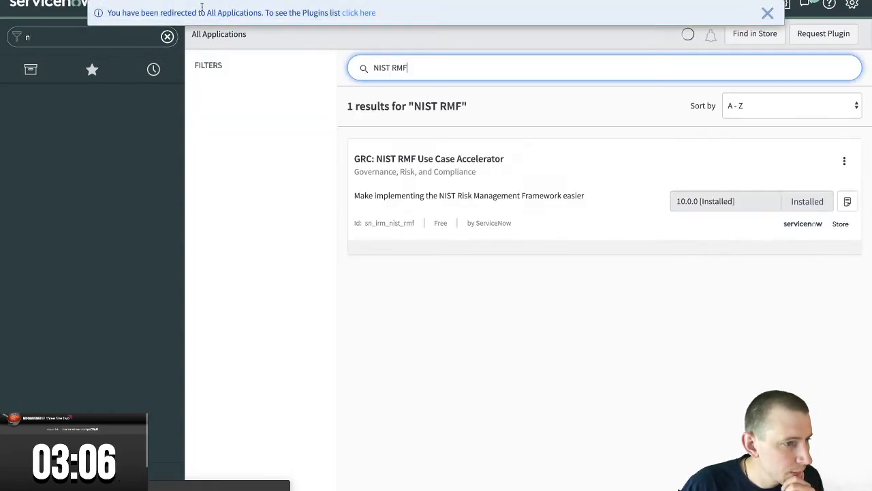
pyautogui.click(767, 13)
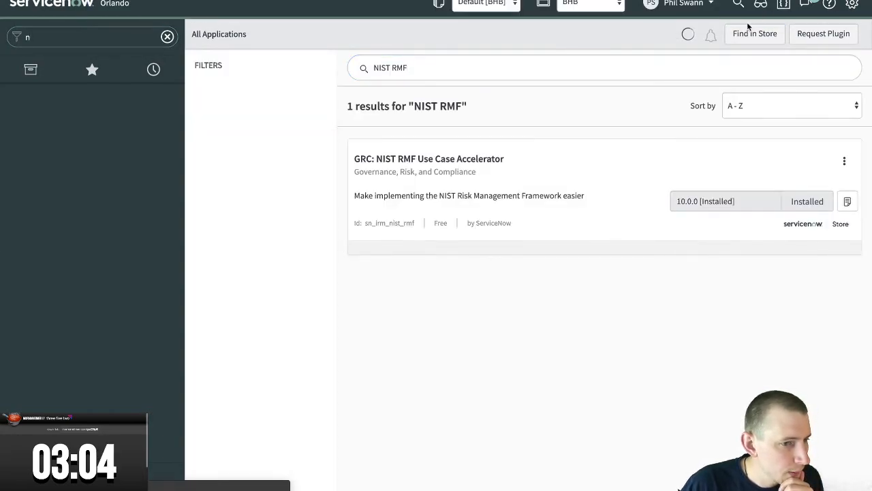
pyautogui.click(167, 37)
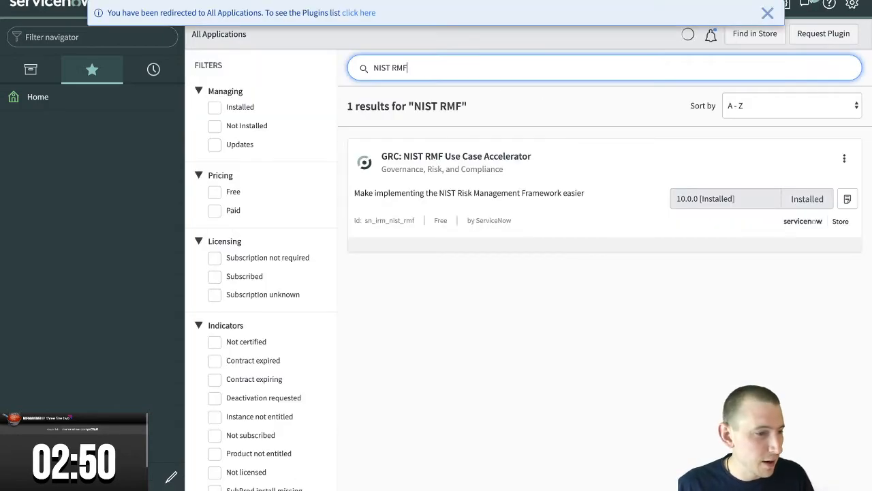
# Filter the navigator for "NIST RMF", dismiss the redirect notice and open the Targets list under Authorize
pyautogui.click(142, 36)
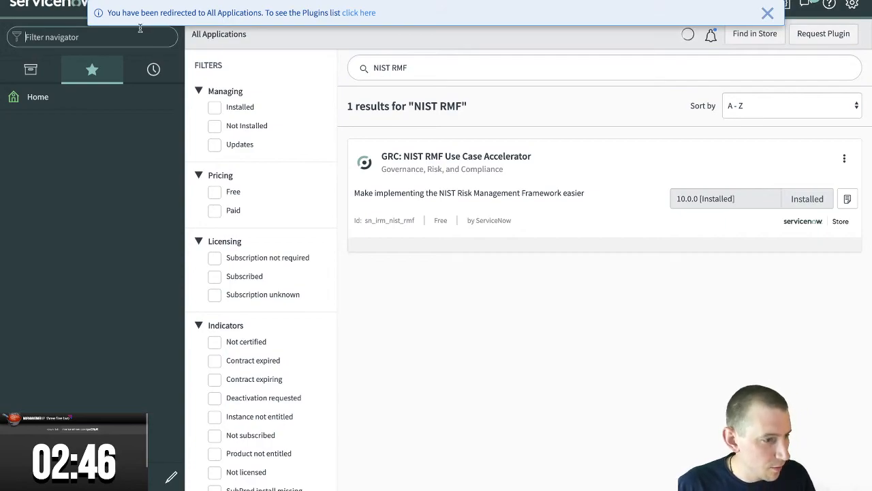
pyautogui.write('NIST R')
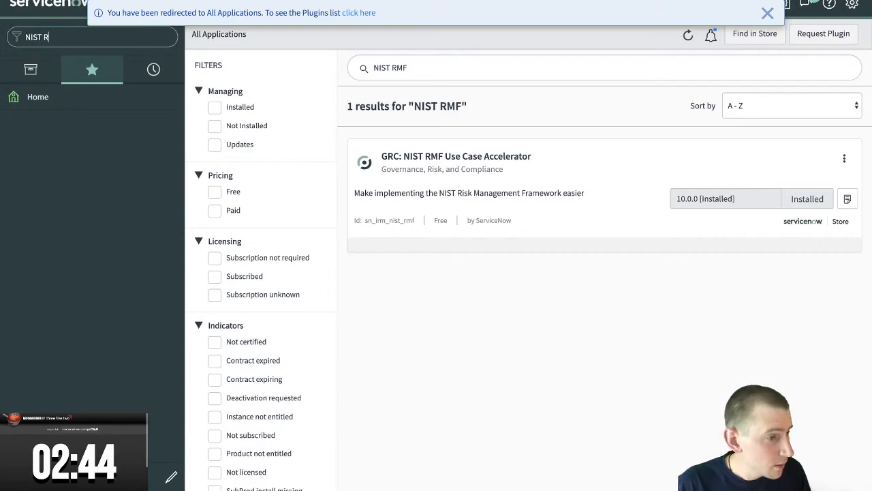
pyautogui.write('MF')
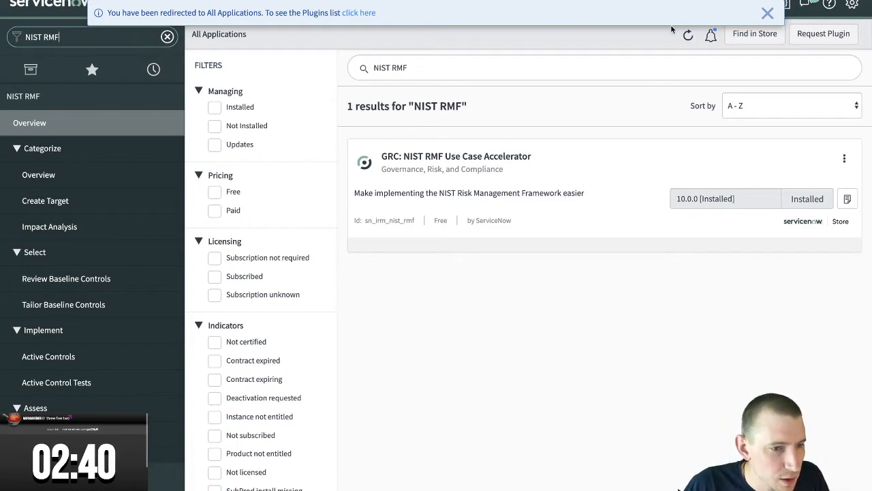
pyautogui.click(768, 13)
pyautogui.scroll(-5, 150, 167)
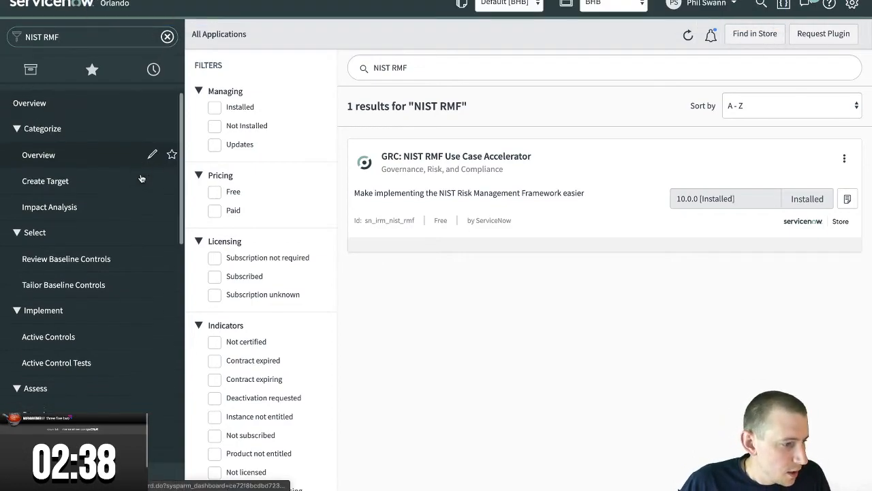
pyautogui.scroll(-5, 141, 179)
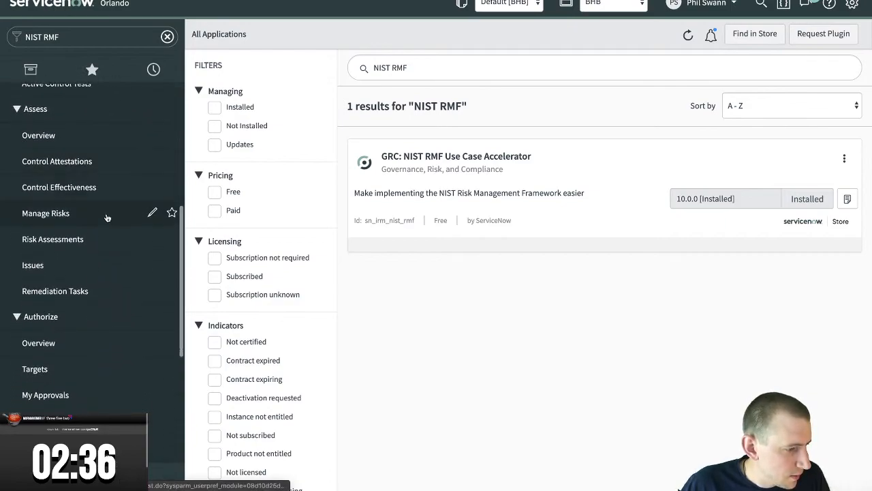
pyautogui.click(46, 373)
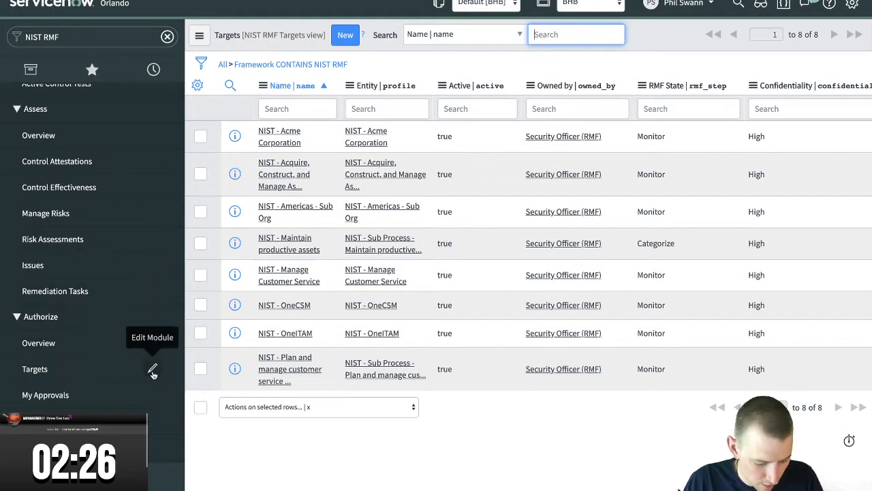
# Open the Targets module's definition and check the view name in its link type settings
pyautogui.click(152, 372)
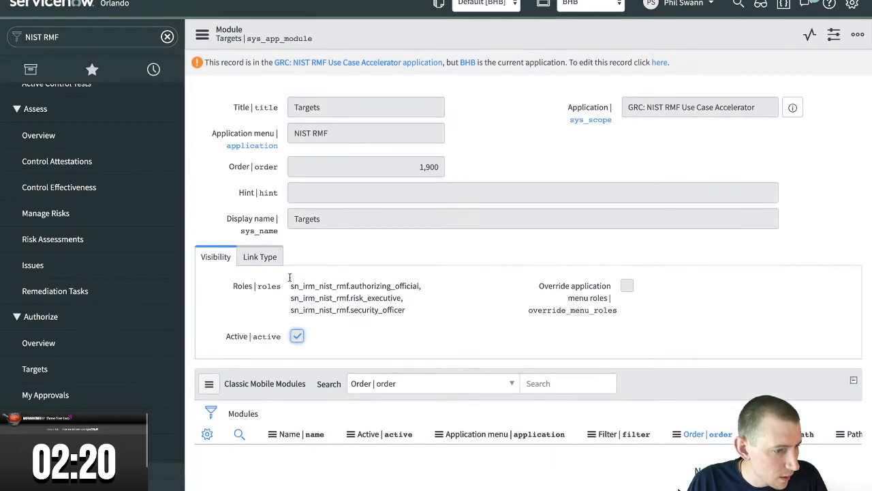
pyautogui.click(266, 257)
pyautogui.moveTo(412, 383); pyautogui.dragTo(293, 383)
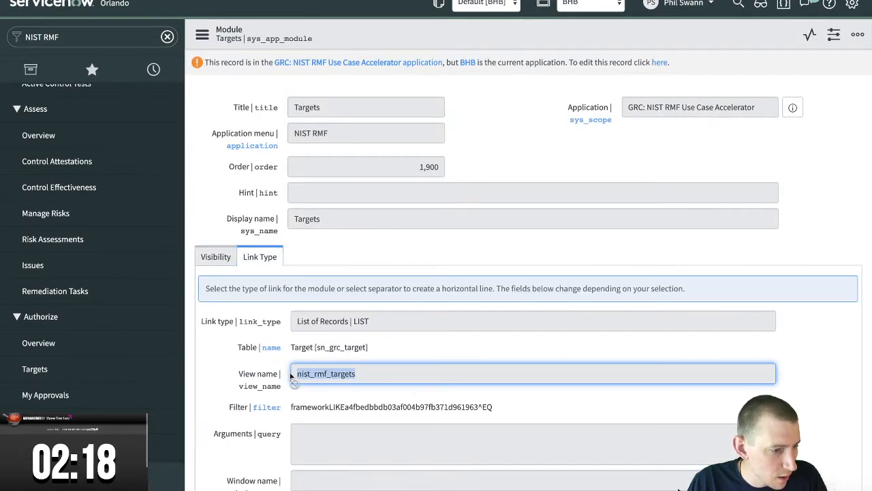
# Reopen the Targets list, examine the view names available in its List Layout configuration and return to the list
pyautogui.click(79, 371)
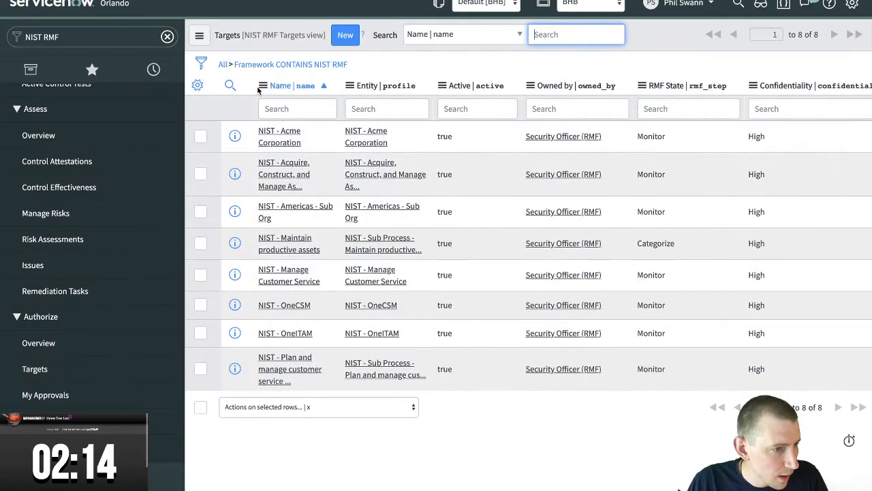
pyautogui.click(263, 87)
pyautogui.moveTo(311, 200)
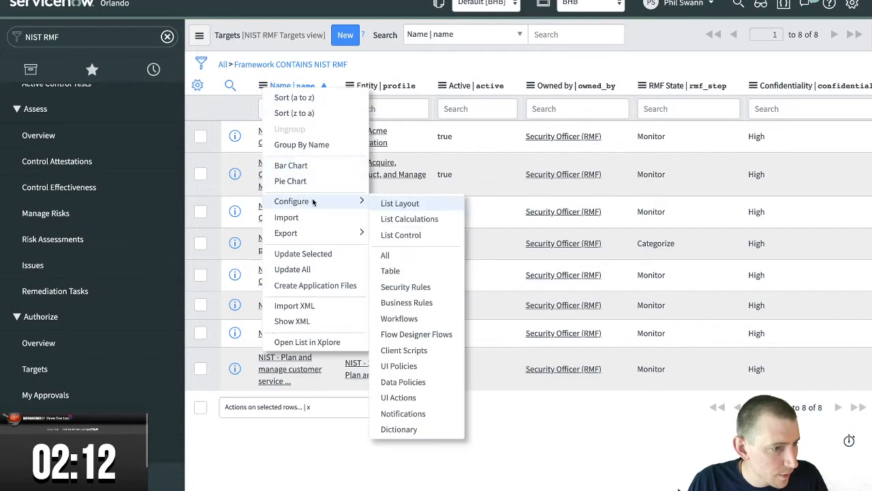
pyautogui.click(400, 205)
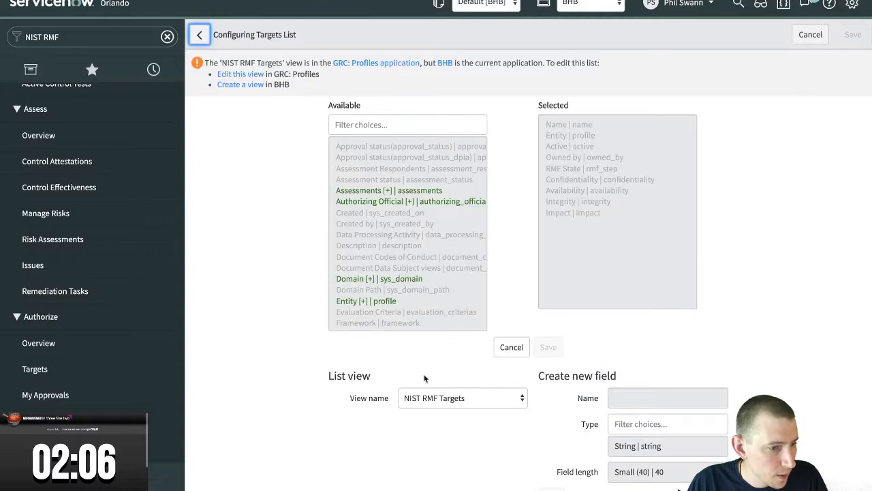
pyautogui.click(477, 403)
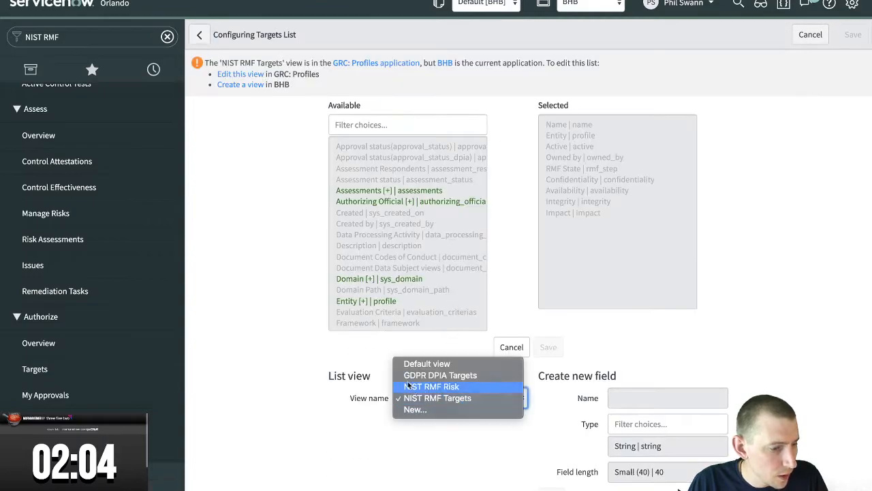
pyautogui.click(257, 222)
pyautogui.click(199, 35)
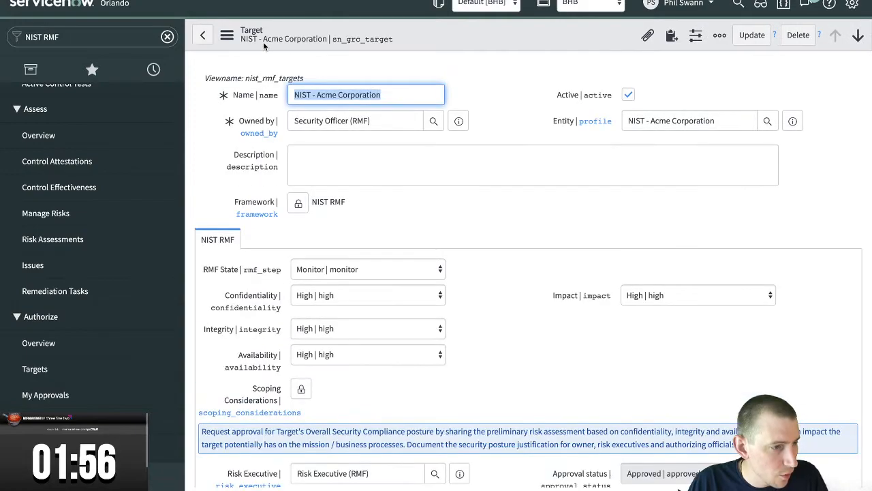
# Examine the NIST - Acme Corporation target's available form views and the view name shown above its fields
pyautogui.click(235, 37)
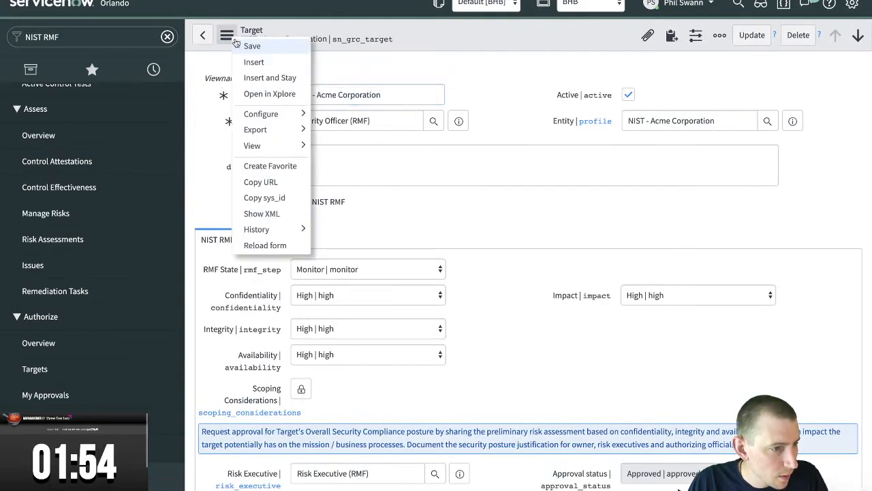
pyautogui.moveTo(281, 152)
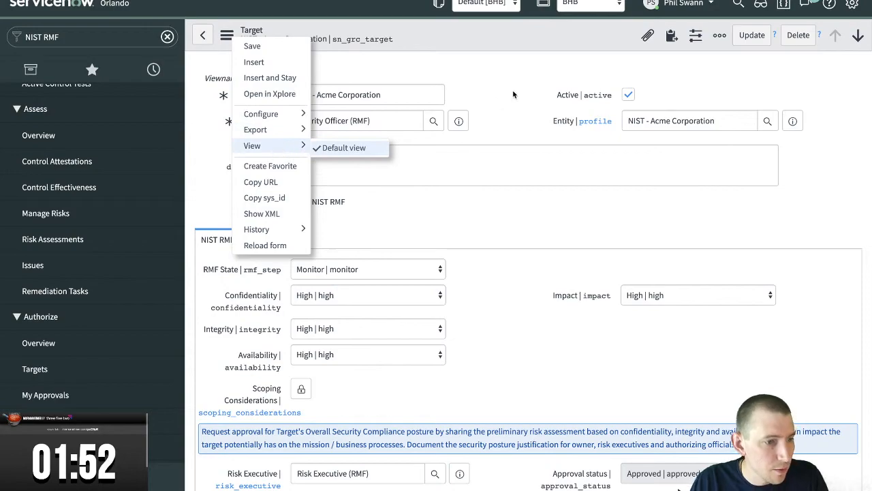
pyautogui.click(227, 34)
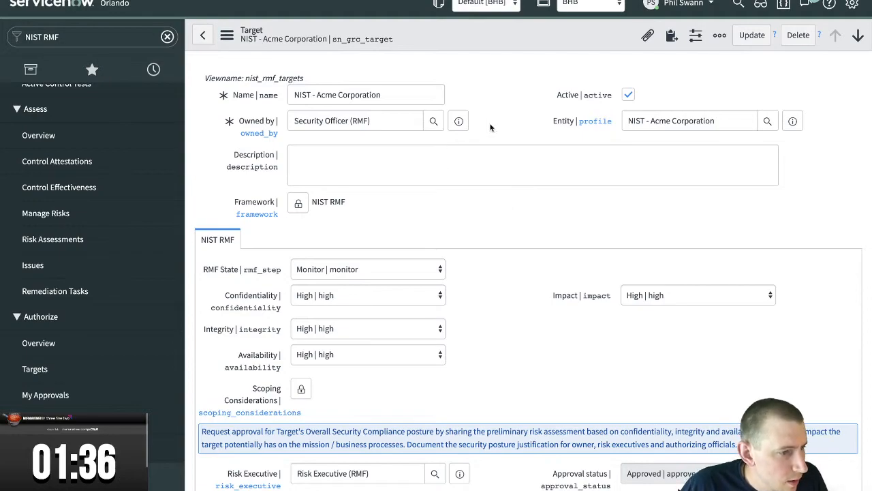
pyautogui.moveTo(250, 79); pyautogui.dragTo(309, 81)
pyautogui.click(276, 63)
# Open Form Design for the NIST - Acme Corporation target form
pyautogui.click(231, 40)
pyautogui.moveTo(272, 113)
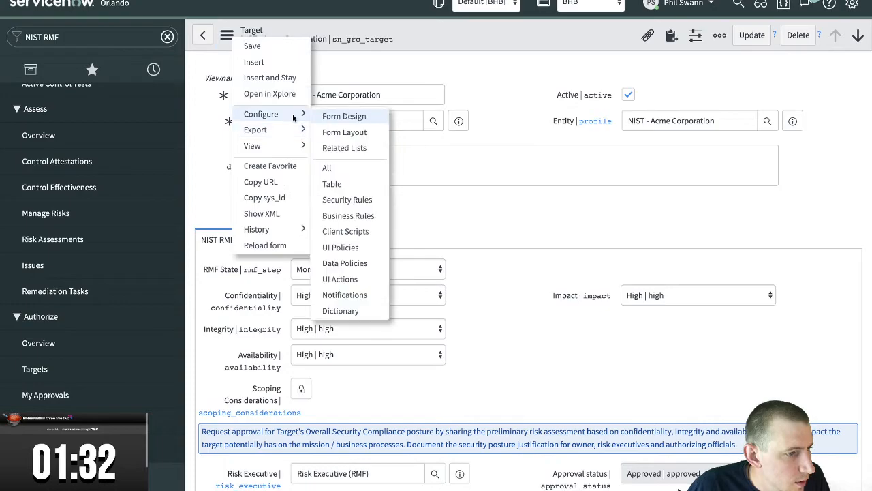
pyautogui.click(354, 116)
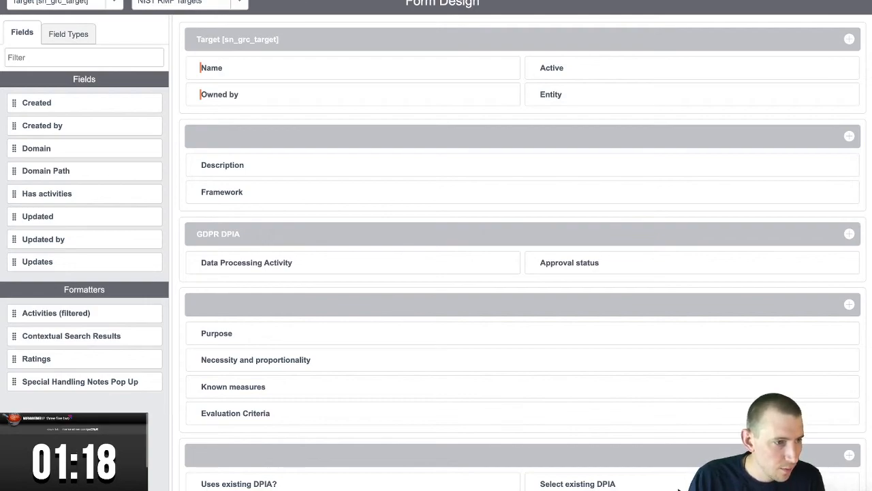
# Return to the target record, open its Form Layout configuration and examine the application scope, view name and sections
pyautogui.click(286, 1)
pyautogui.click(229, 37)
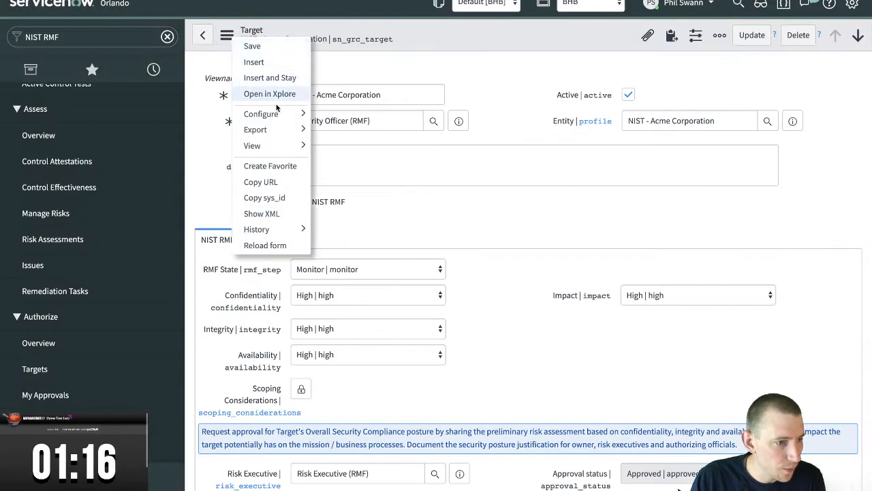
pyautogui.moveTo(272, 114)
pyautogui.click(332, 129)
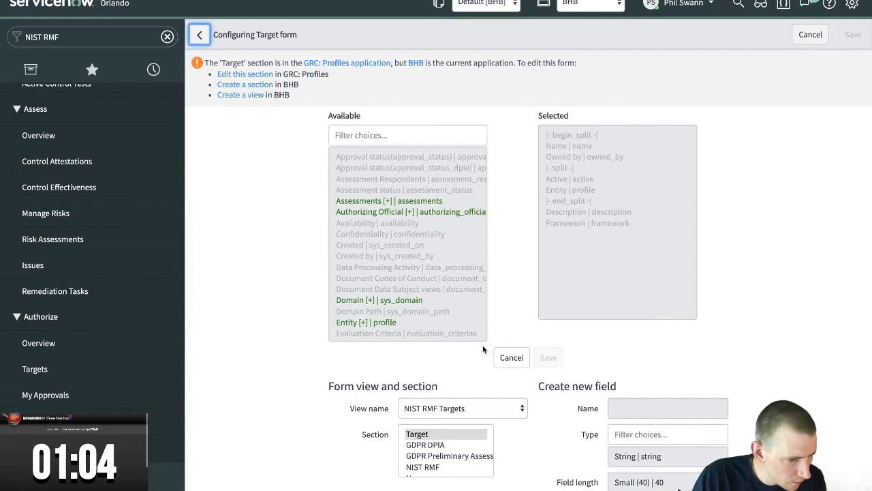
pyautogui.scroll(-1, 436, 327)
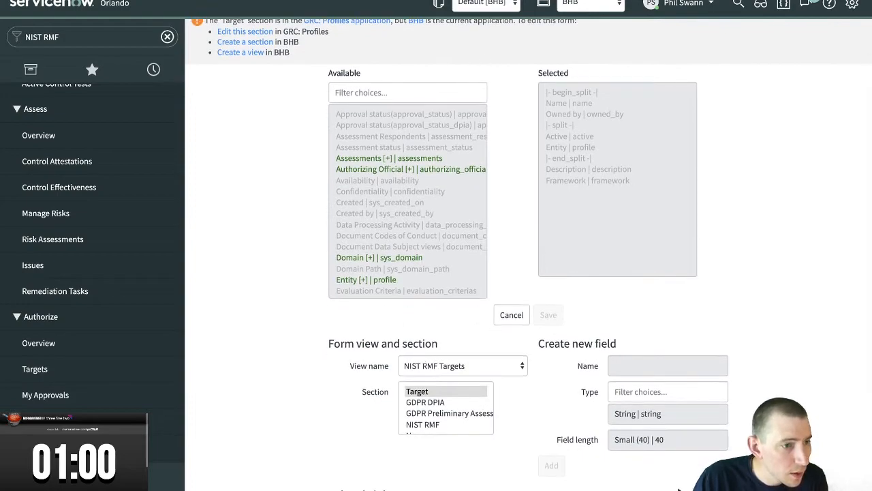
# Revisit the Form Design tab and the "Form Design - Missing View / Cannot Edit" Community question to compare them
pyautogui.hotkey('ctrl', 'Tab')
pyautogui.hotkey('ctrl', 'Tab')
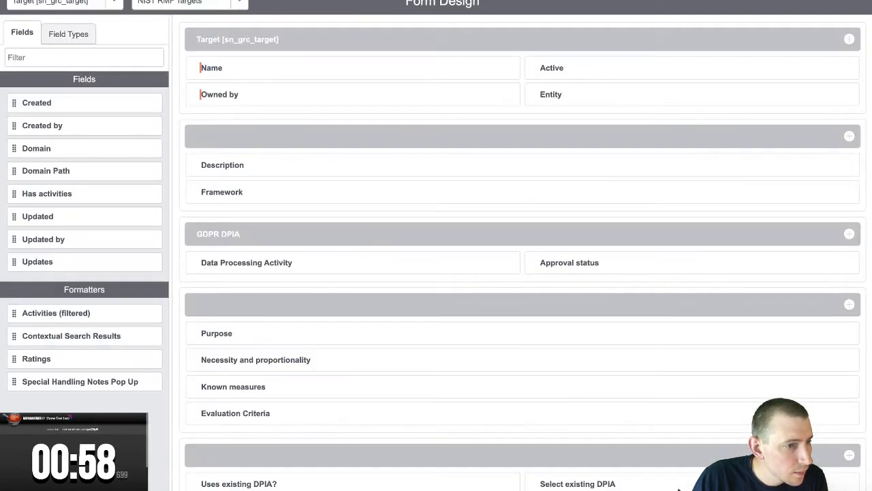
pyautogui.hotkey('ctrl', 'Tab')
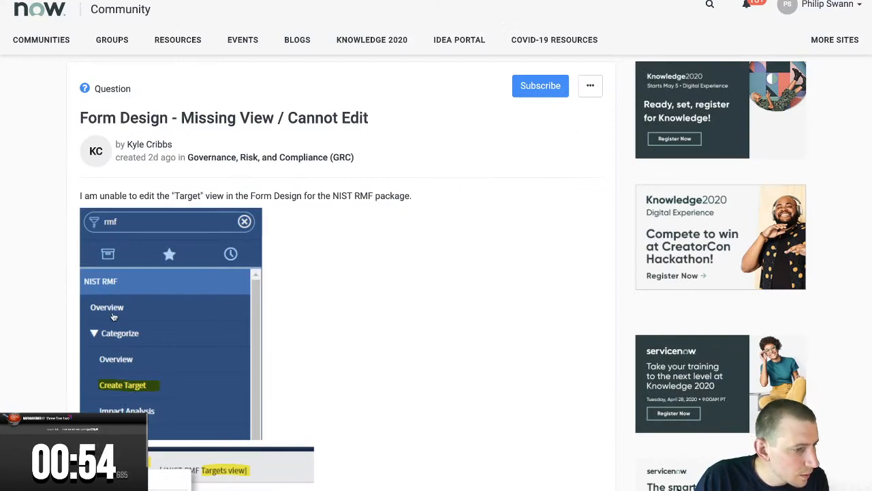
# Return to the ServiceNow instance and open Create Target under Categorize in the NIST RMF application
pyautogui.click(126, 0)
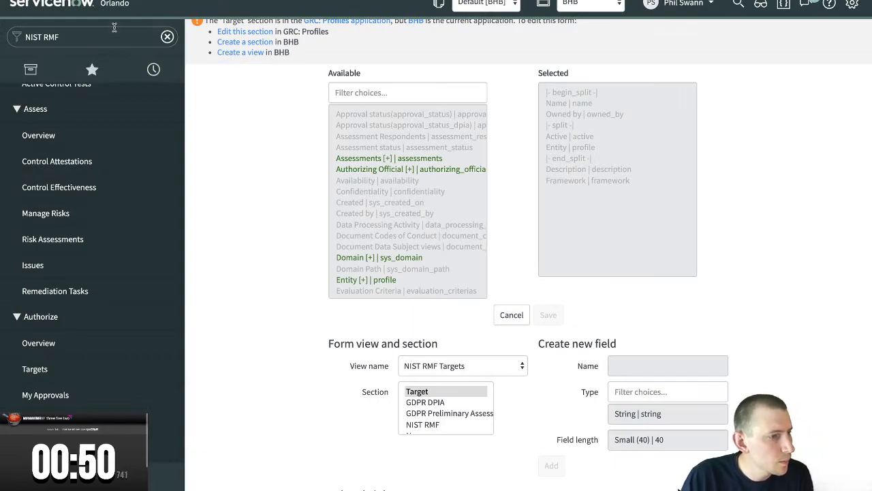
pyautogui.click(113, 34)
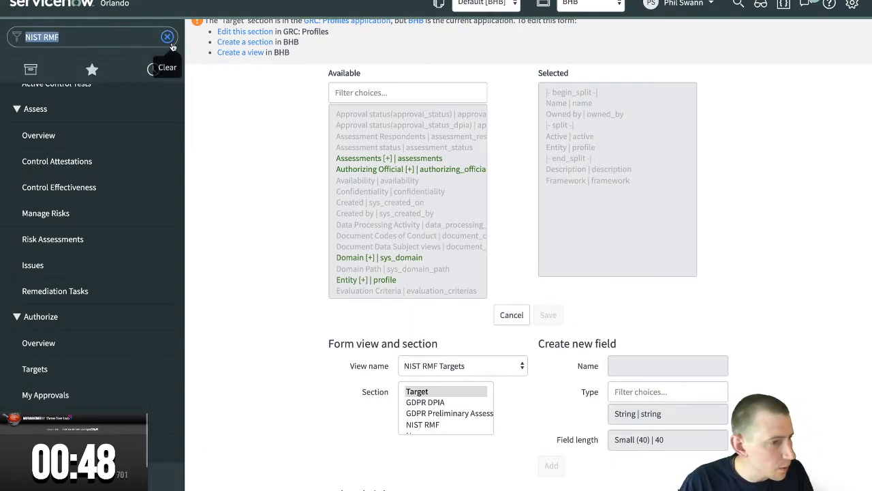
pyautogui.scroll(5, 155, 135)
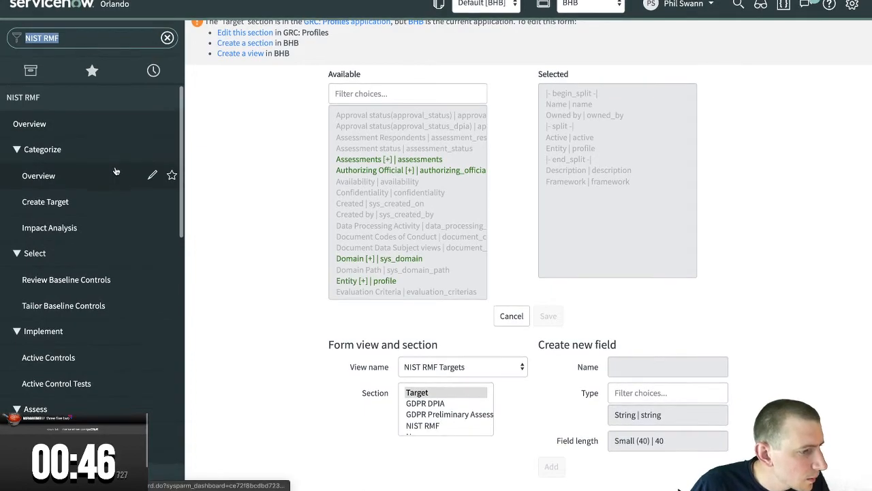
pyautogui.click(83, 203)
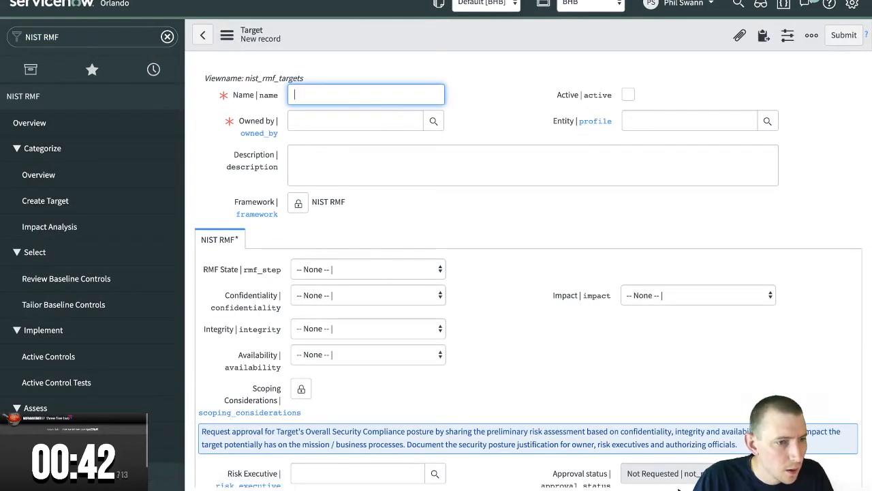
# Reread the Community question's Create Target and Form Design screenshots to check which steps its author followed
pyautogui.click(436, 1)
pyautogui.scroll(-3, 262, 221)
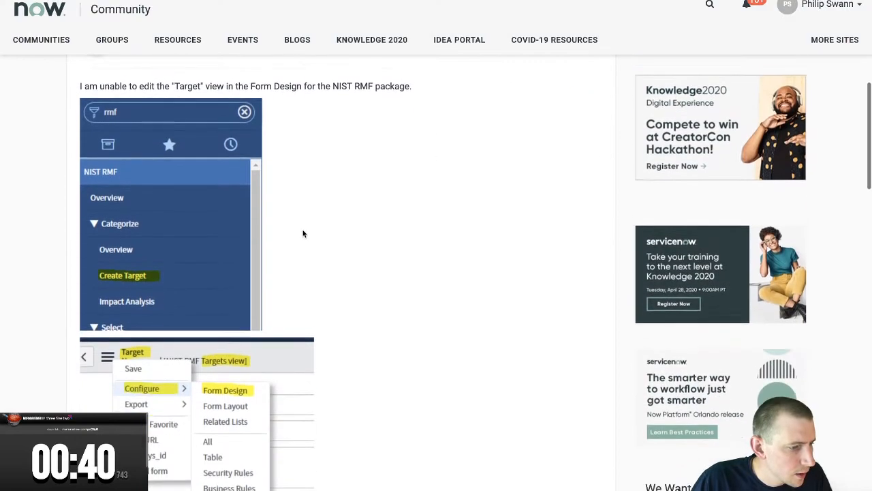
pyautogui.scroll(-1, 272, 231)
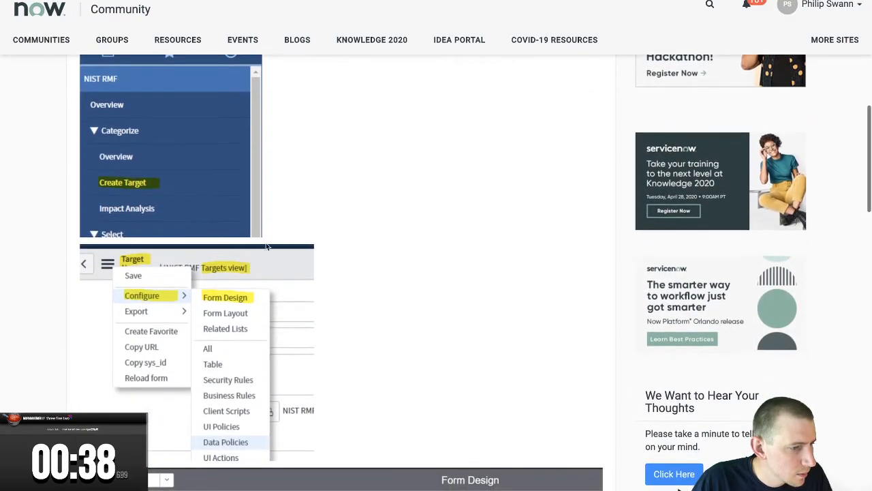
# Open Form Design from the new Target record and compare it with the Community question's Form Design screenshot
pyautogui.click(266, 1)
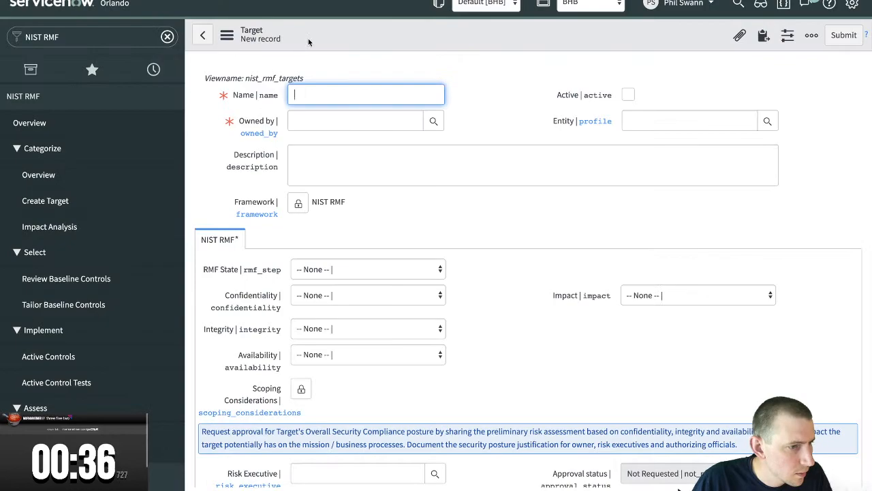
pyautogui.click(229, 38)
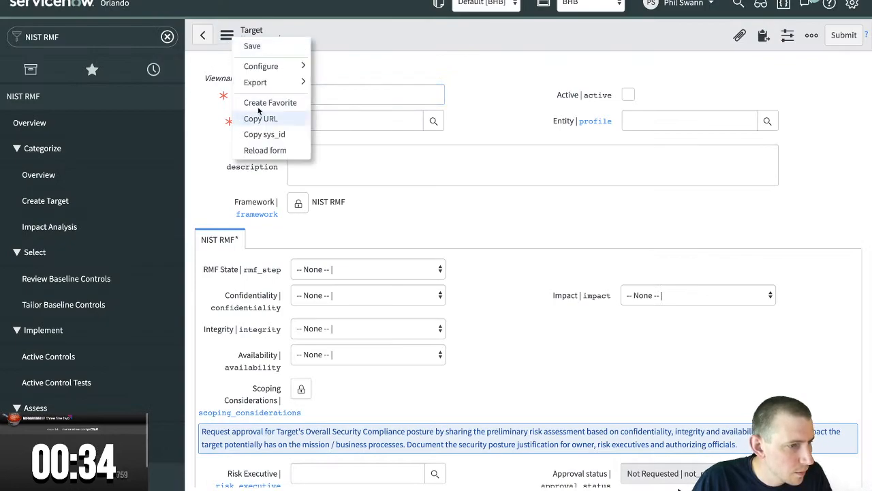
pyautogui.moveTo(286, 66)
pyautogui.click(339, 69)
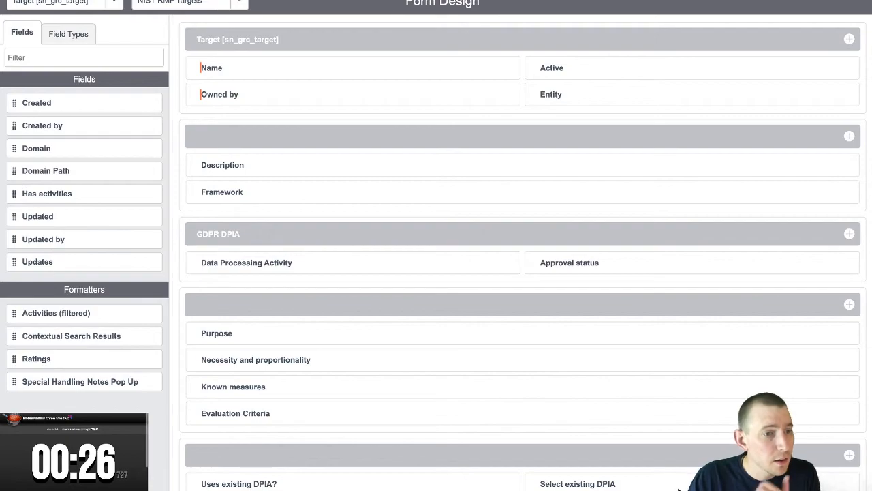
pyautogui.hotkey('ctrl', 'Tab')
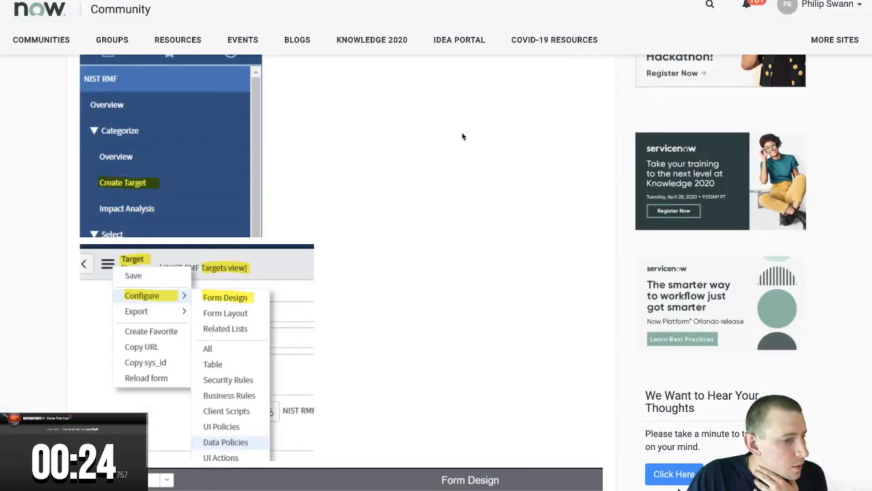
pyautogui.scroll(-2, 462, 132)
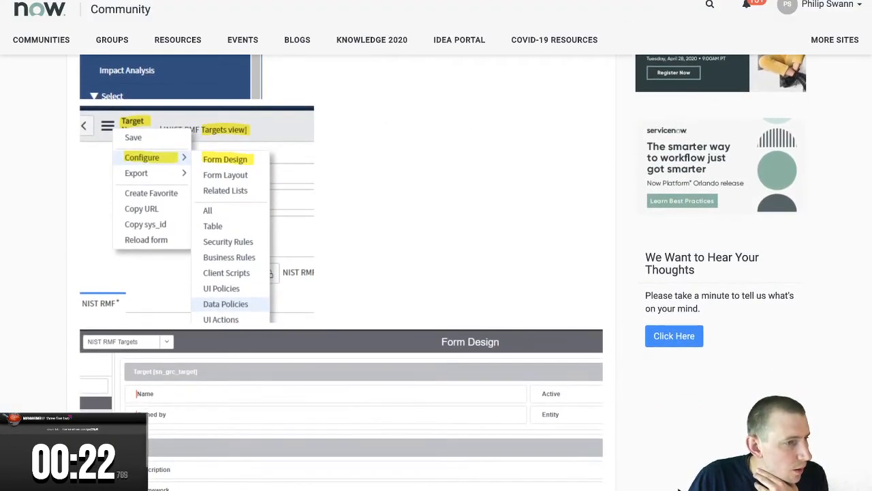
# Return to the new Target record and examine its view name and form configuration options
pyautogui.hotkey('ctrl', 'Tab')
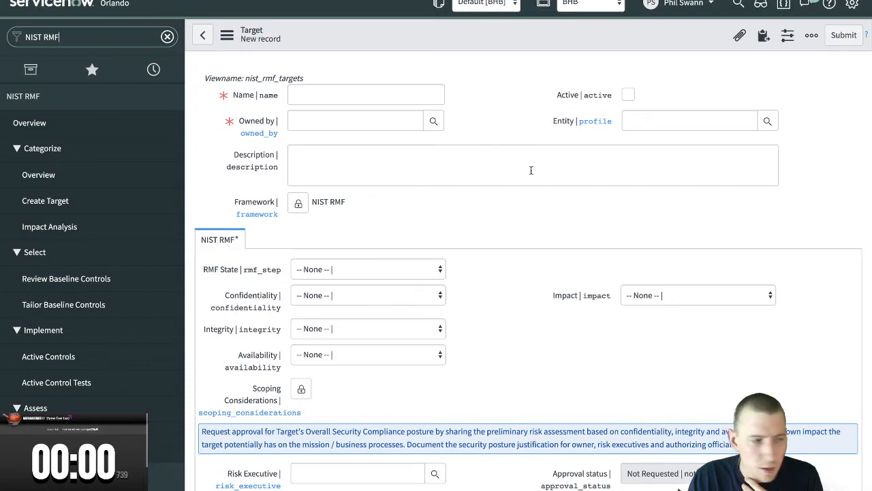
pyautogui.moveTo(305, 79); pyautogui.dragTo(203, 78)
pyautogui.click(218, 75)
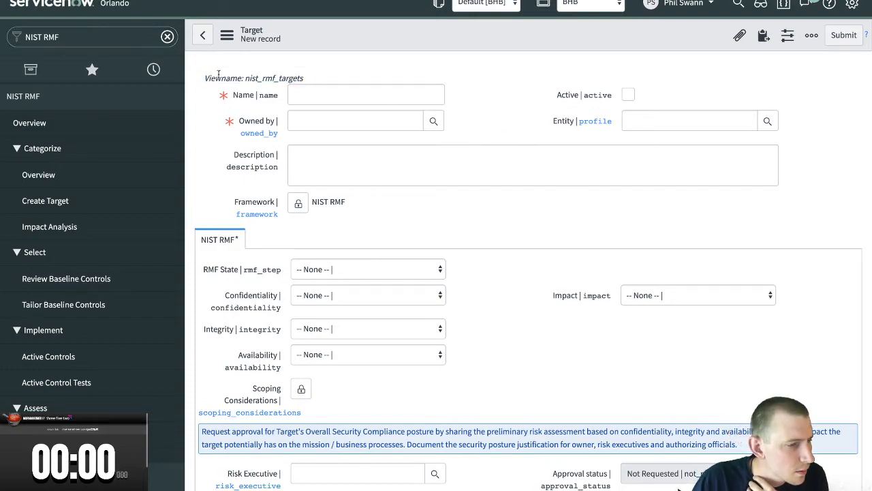
pyautogui.click(227, 34)
pyautogui.moveTo(294, 72)
pyautogui.click(443, 56)
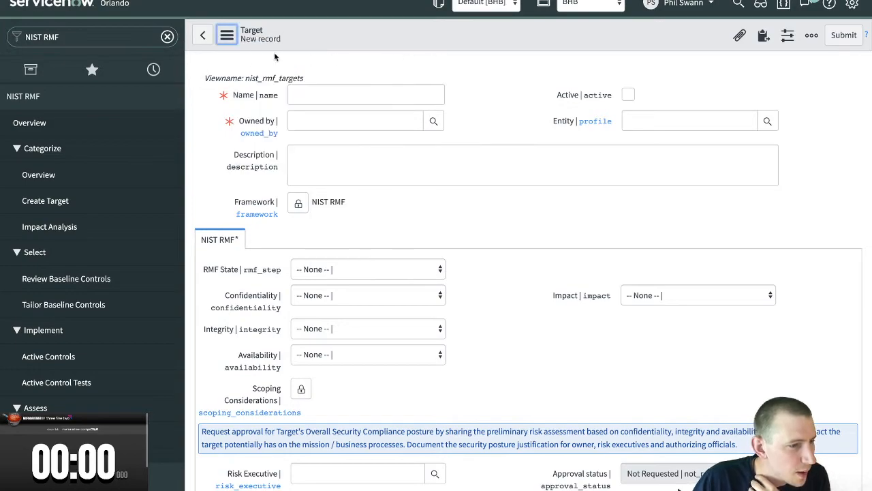
# Open the NIST - Acme Corporation record from the Targets list under Authorize in the NIST RMF application
pyautogui.click(343, 94)
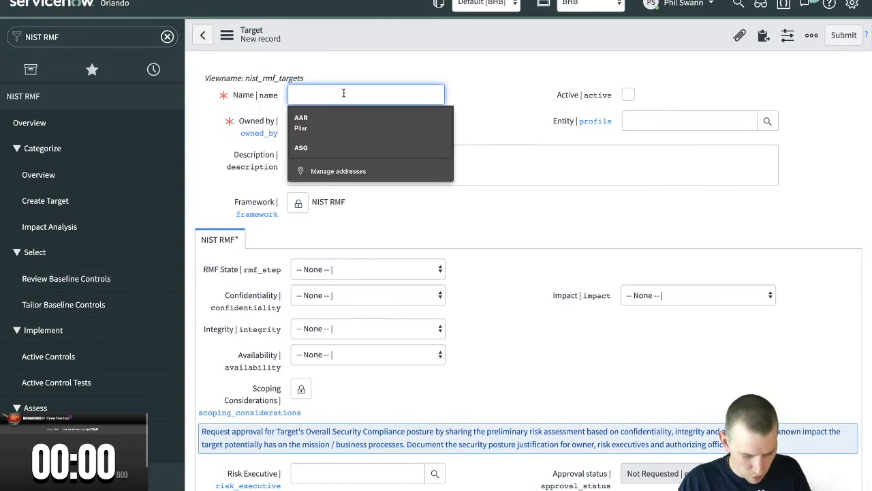
pyautogui.scroll(-3, 107, 259)
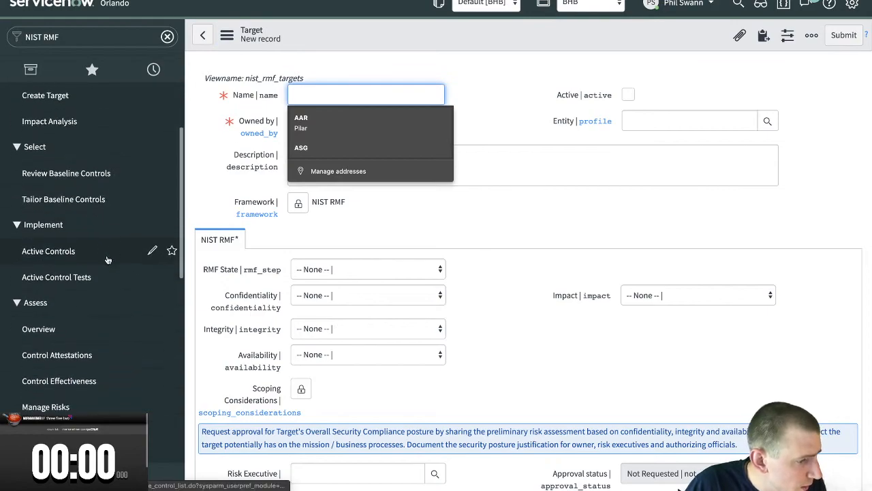
pyautogui.scroll(-5, 107, 259)
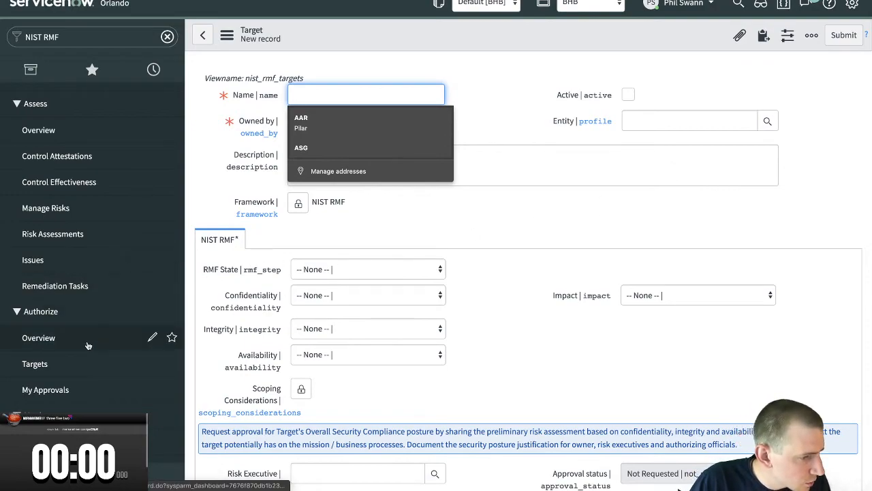
pyautogui.click(81, 363)
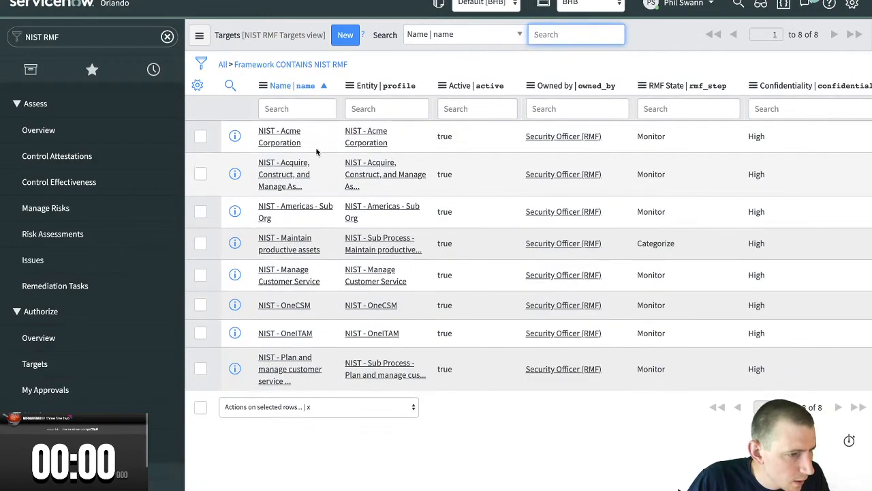
pyautogui.click(295, 143)
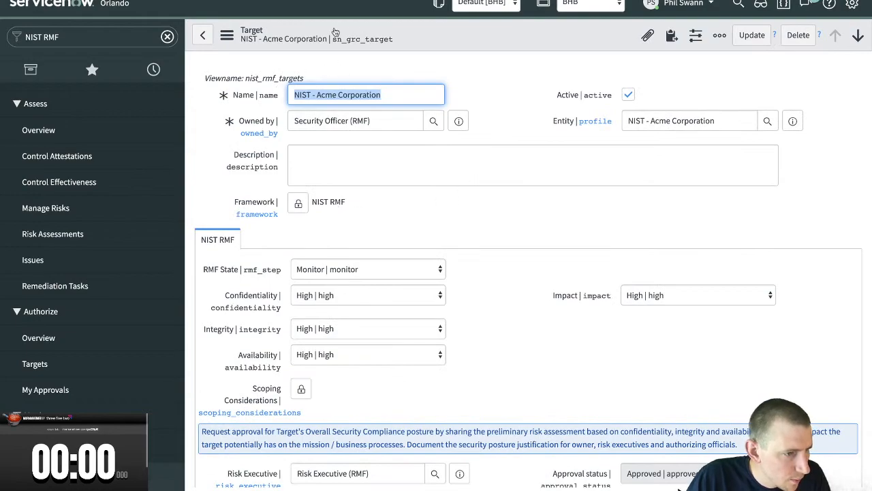
# Check which views the NIST - Acme Corporation target offers and open its Form Design
pyautogui.click(230, 38)
pyautogui.moveTo(279, 140)
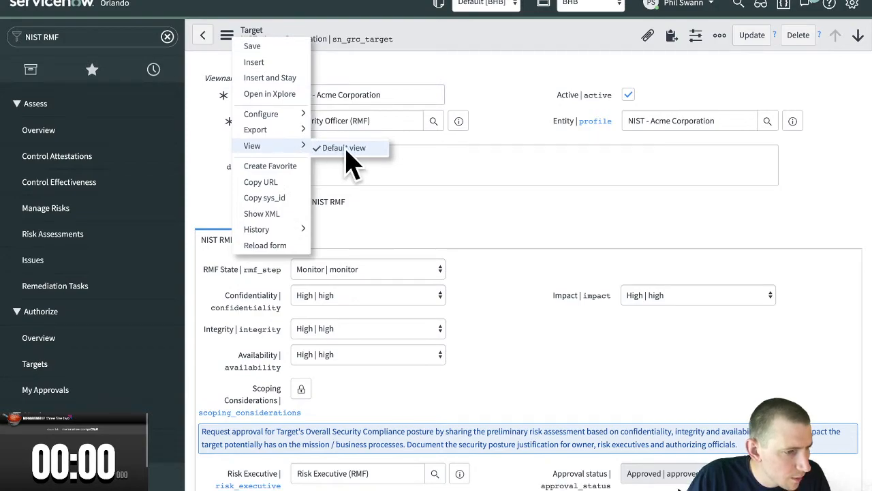
pyautogui.click(478, 115)
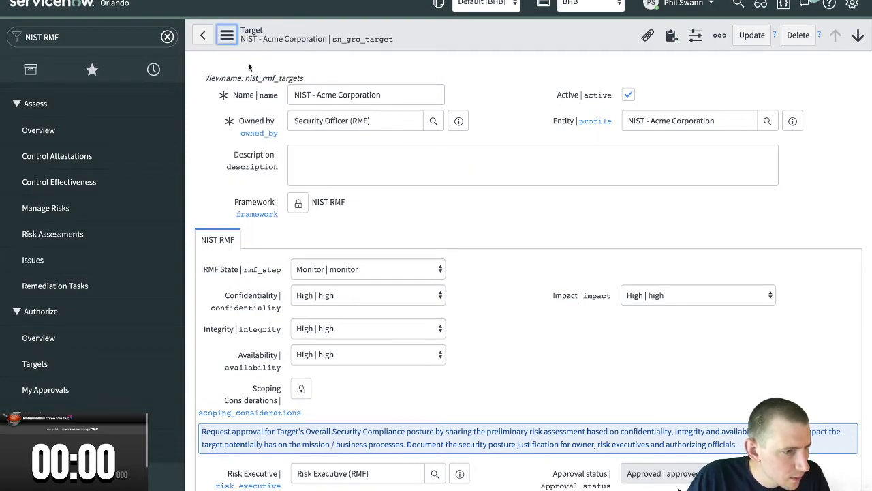
pyautogui.click(229, 37)
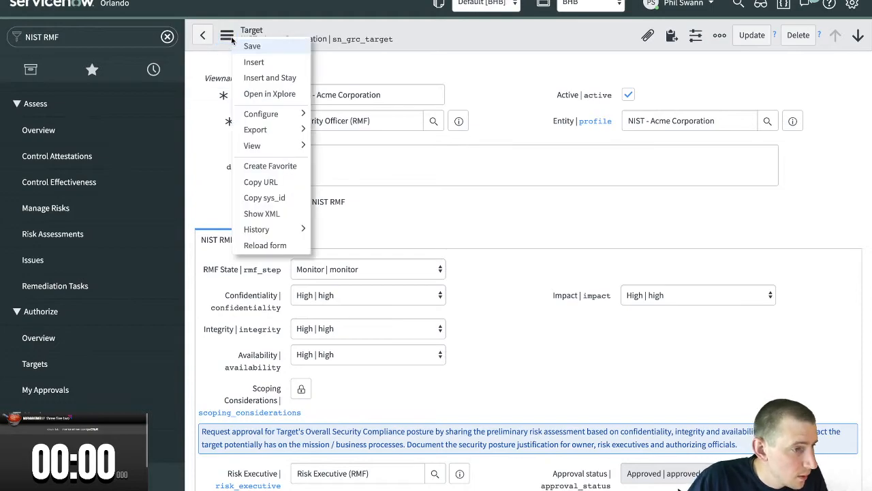
pyautogui.moveTo(307, 117)
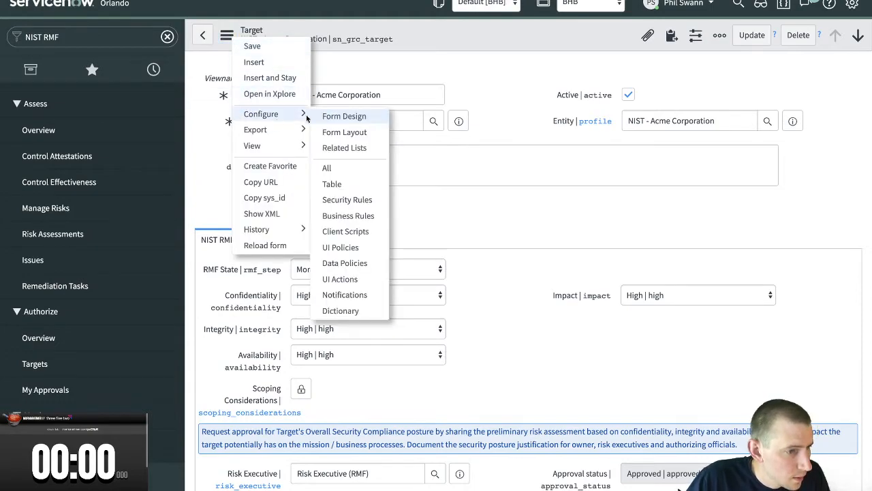
pyautogui.click(355, 120)
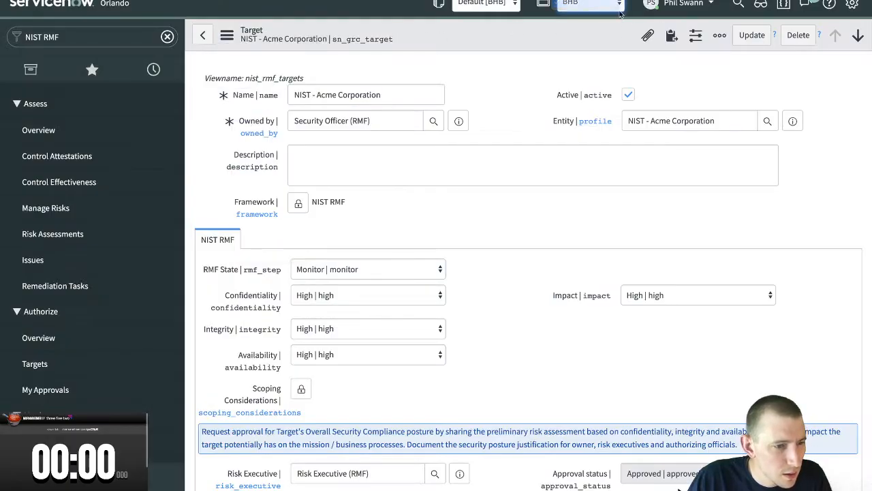
# Switch the application scope to GRC: NIST RMF Use Case Accelerator
pyautogui.click(589, 8)
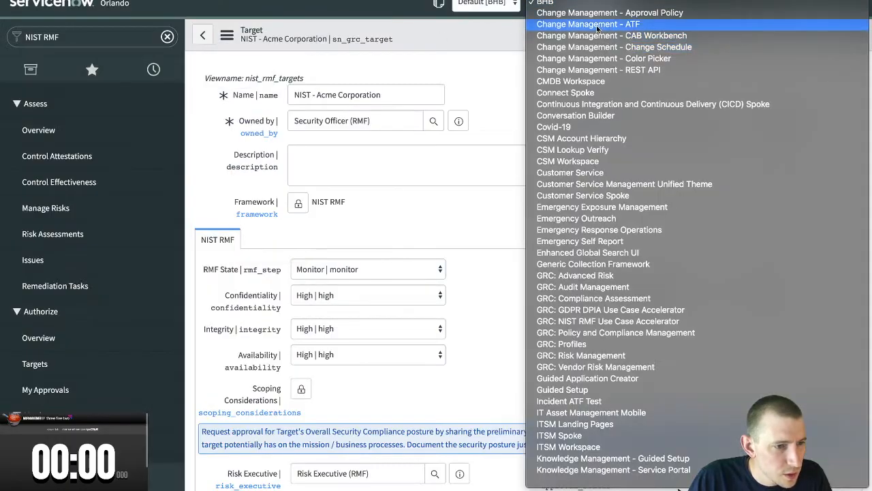
pyautogui.click(658, 321)
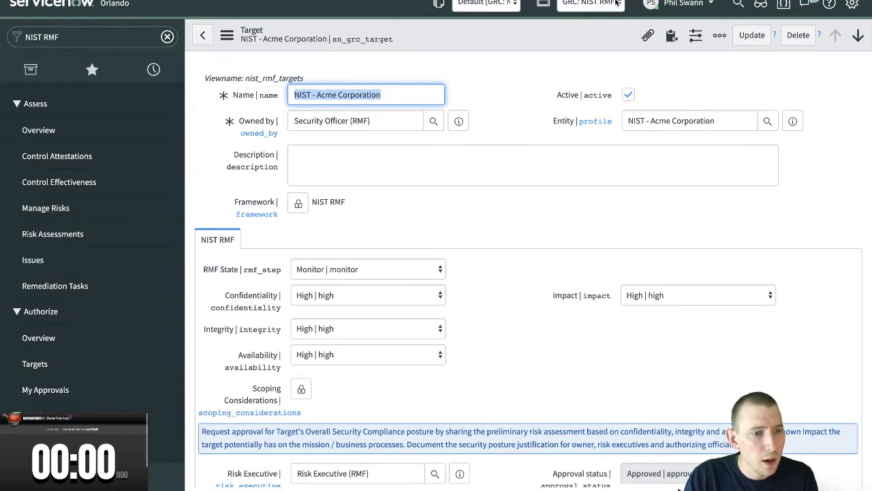
# Turn off showing technical names on page load in the browser extension's settings and reload the target record
pyautogui.click(712, 1)
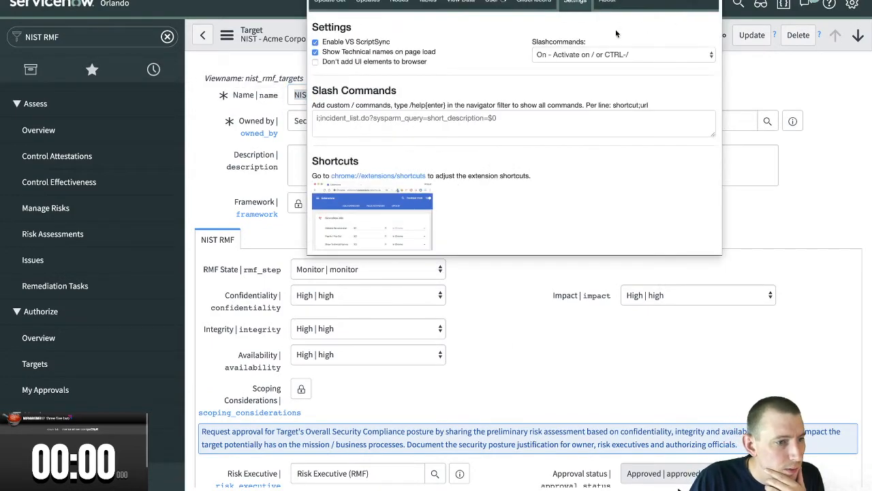
pyautogui.click(348, 54)
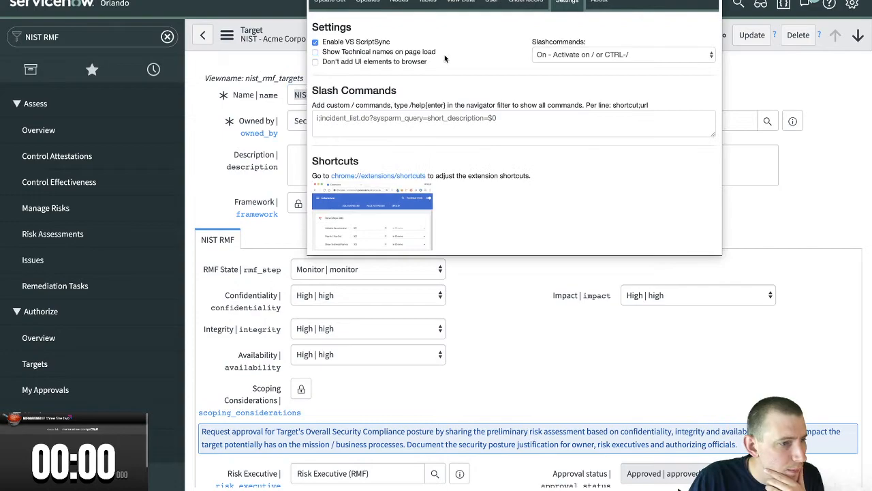
pyautogui.click(768, 78)
pyautogui.click(678, 488)
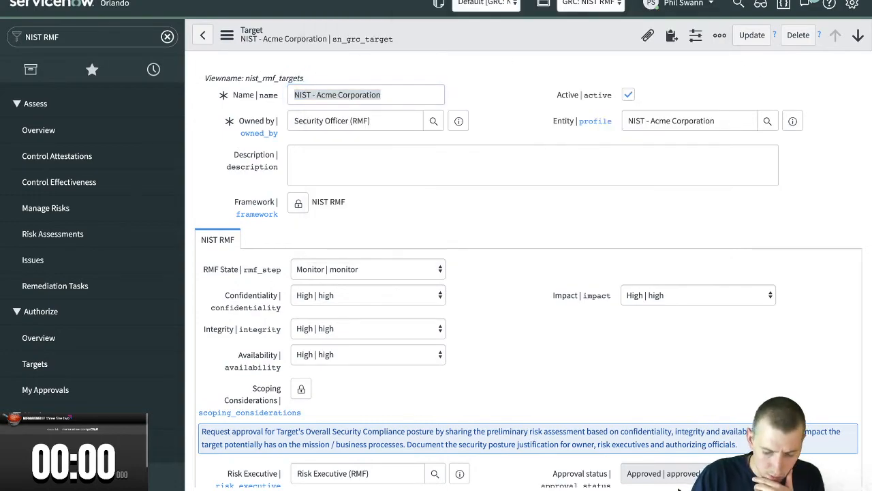
pyautogui.press('Return')
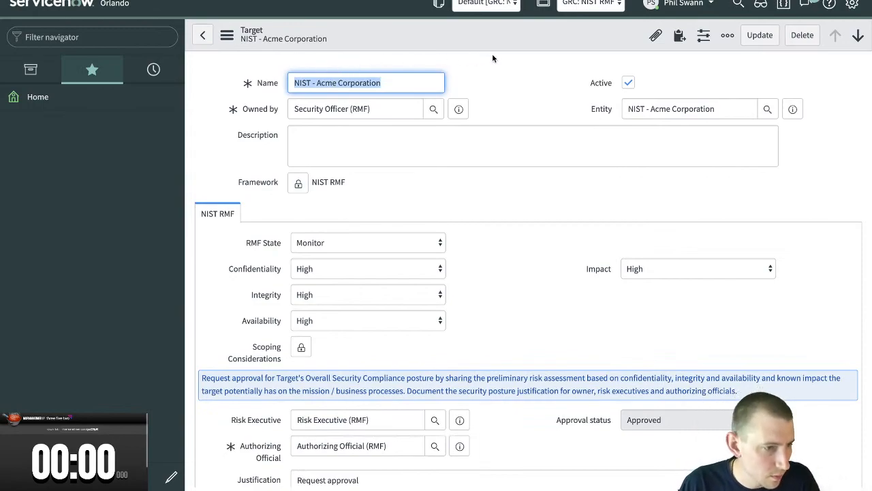
pyautogui.click(463, 73)
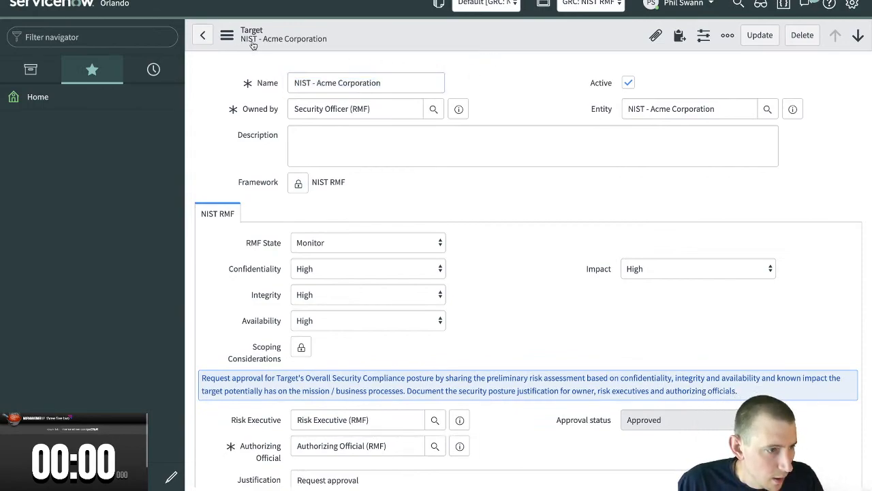
# Recheck the target's views, reopen Form Design under the new scope, reload it and inspect its view list
pyautogui.click(227, 35)
pyautogui.moveTo(286, 151)
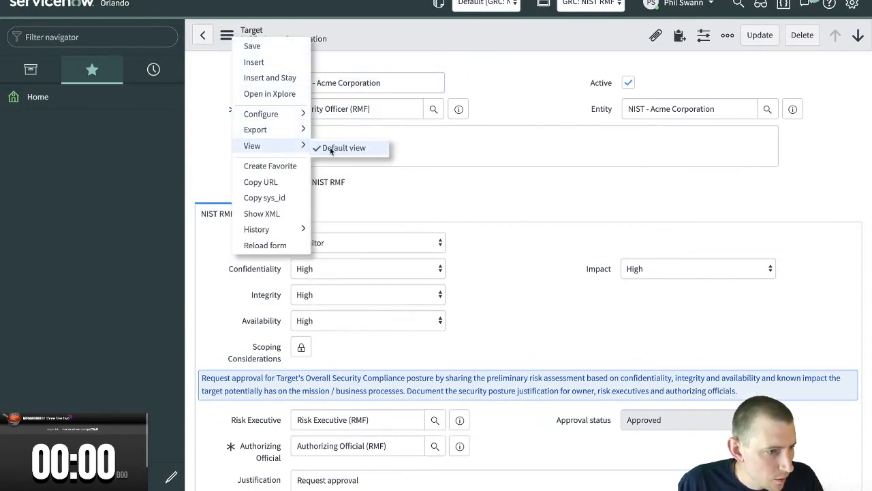
pyautogui.moveTo(268, 115)
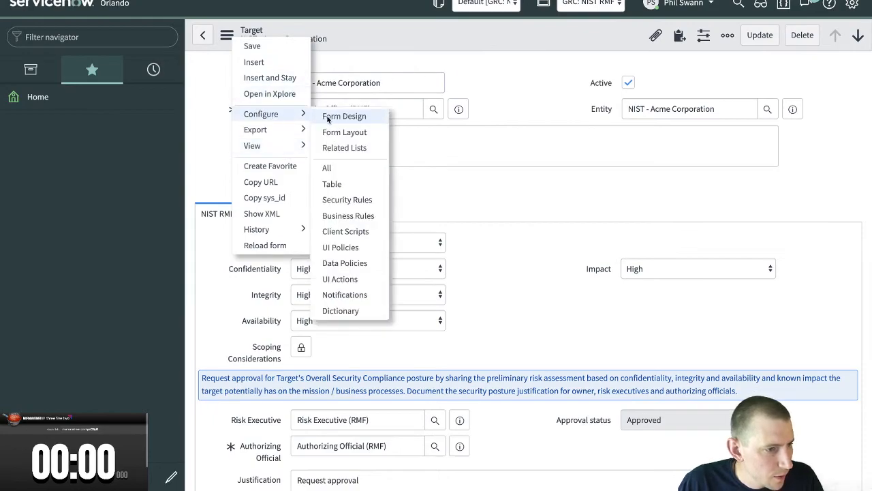
pyautogui.click(356, 118)
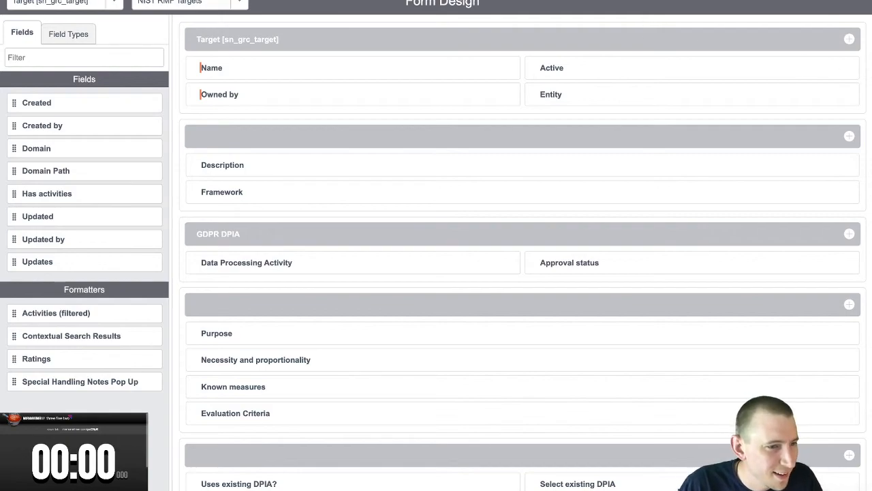
pyautogui.click(629, 1)
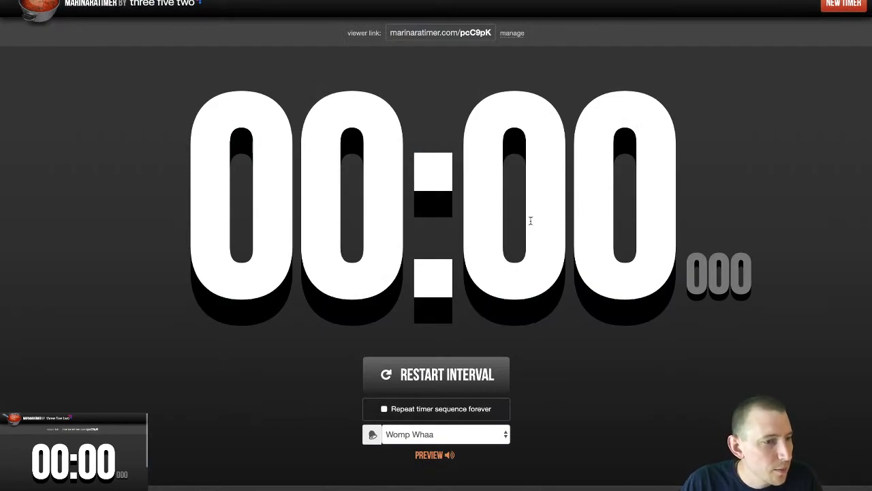
pyautogui.hotkey('ctrl', 'shift', 'Tab')
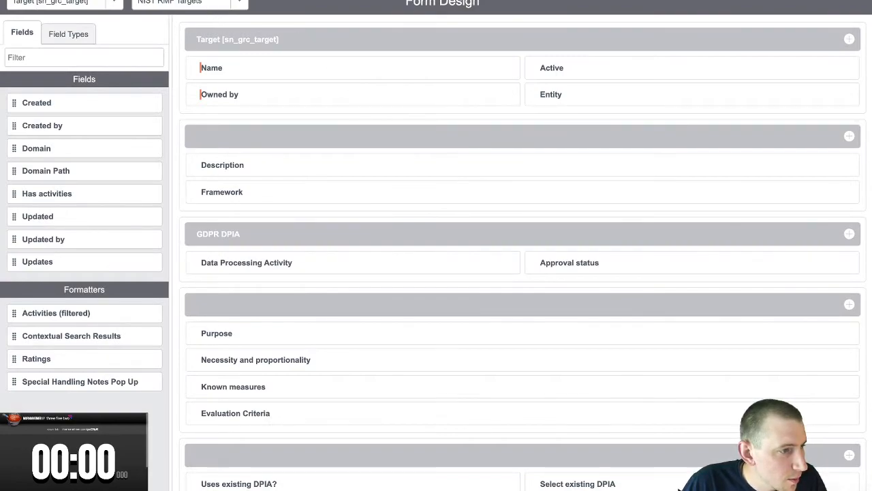
pyautogui.press('super+r')
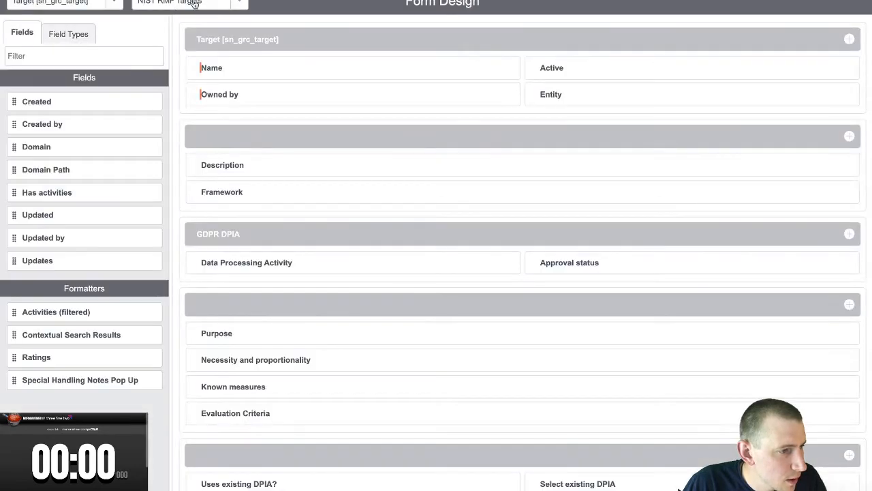
pyautogui.click(243, 3)
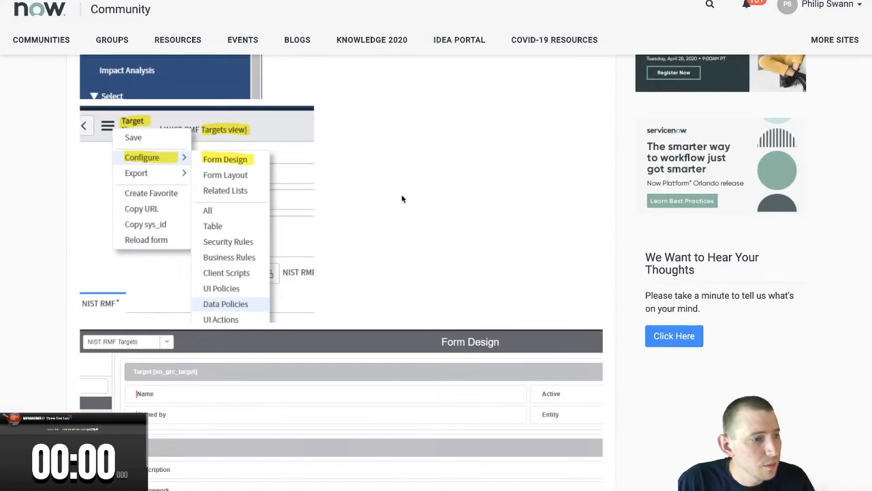
# Reread the Community question's replies about application scope and open a blank reply on the post
pyautogui.scroll(-5, 464, 226)
pyautogui.scroll(-8, 463, 227)
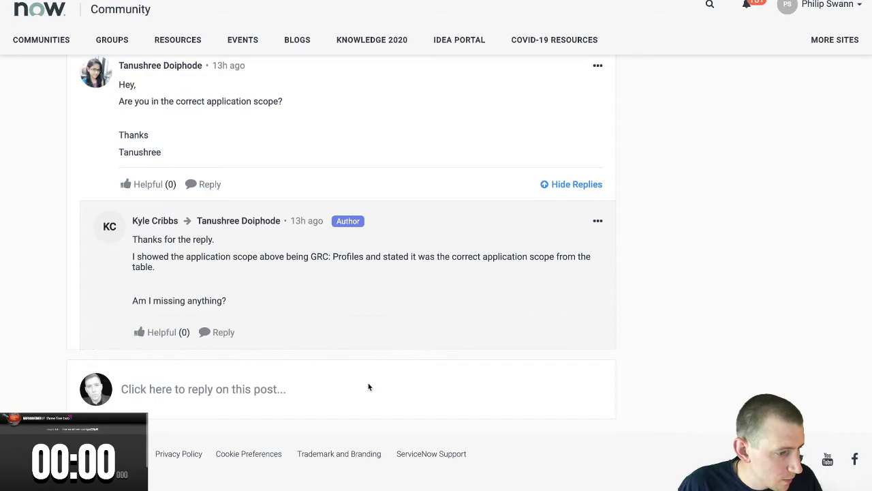
pyautogui.click(258, 390)
pyautogui.scroll(10, 360, 341)
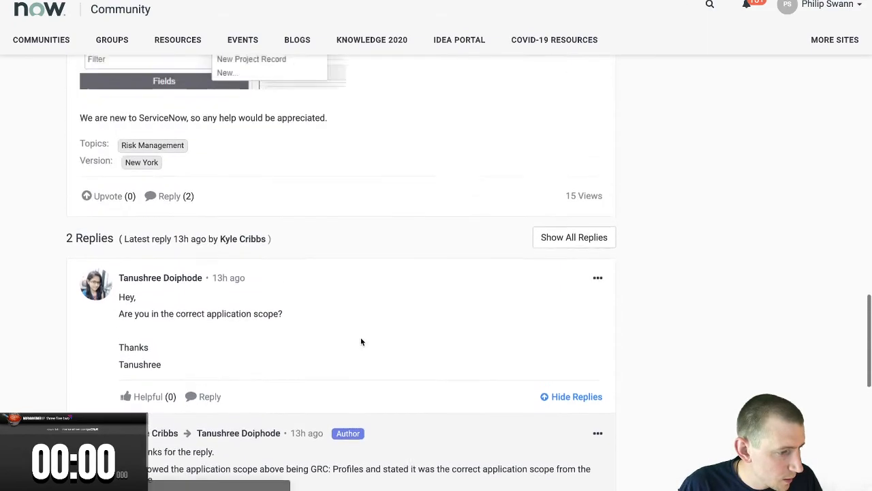
pyautogui.scroll(3, 361, 341)
pyautogui.scroll(-10, 361, 342)
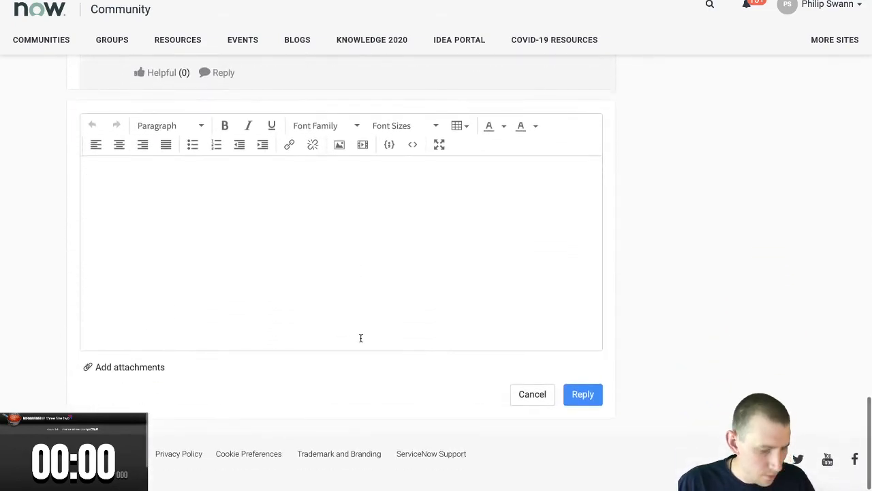
# Begin the reply with a greeting to the poster, followed by "running v10 on Orlando - I am not able to recreate this issue."
pyautogui.write('Hi Kyle,')
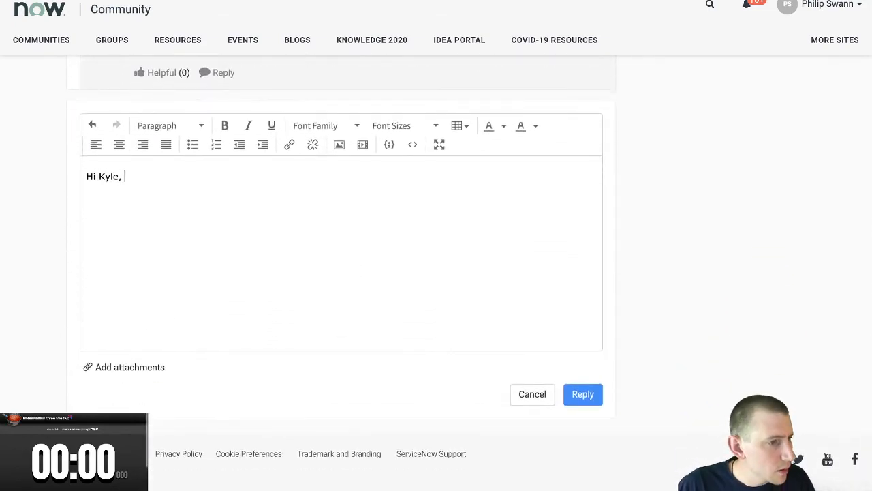
pyautogui.click(306, 1)
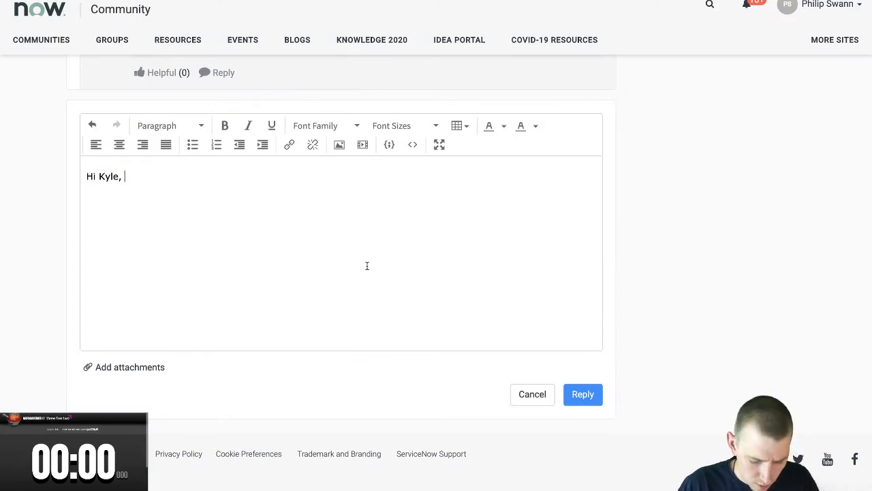
pyautogui.write('running v10 o')
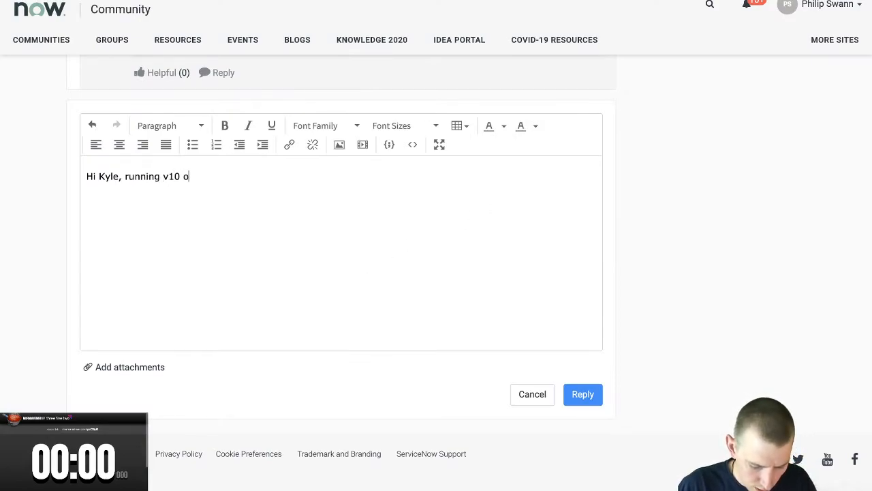
pyautogui.write('n Orlando - I am not able to')
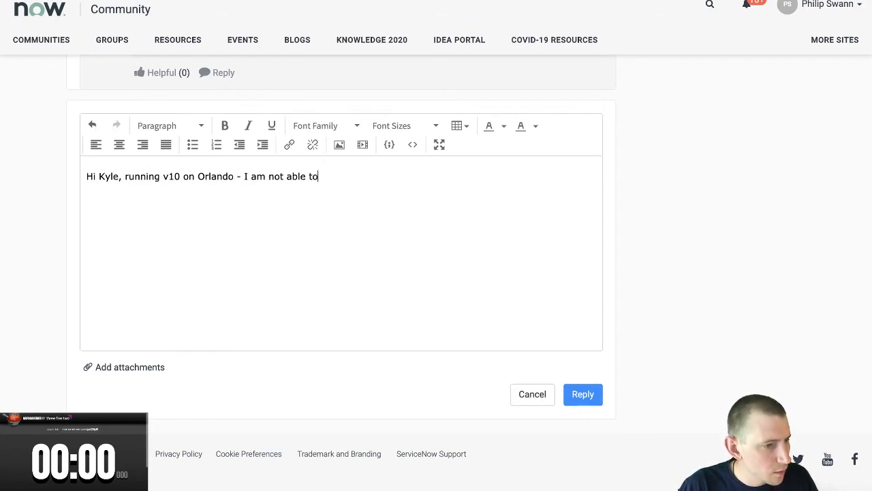
pyautogui.write(' recreate this')
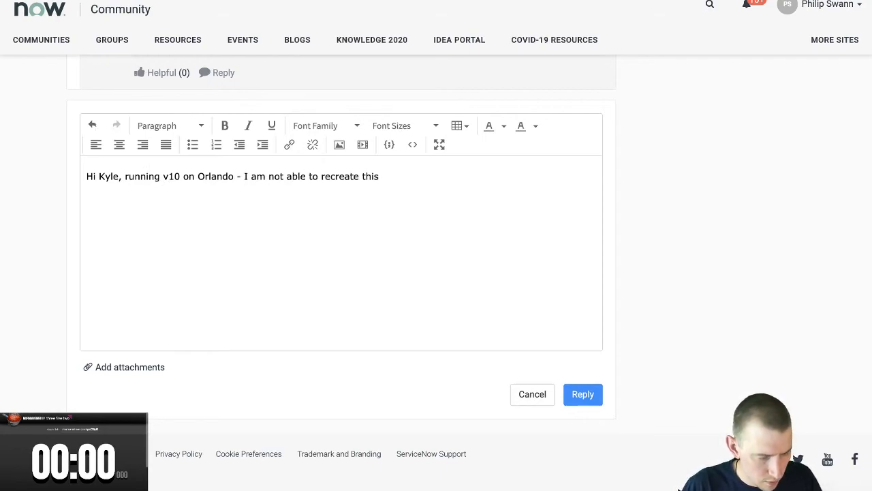
pyautogui.write(' issue.')
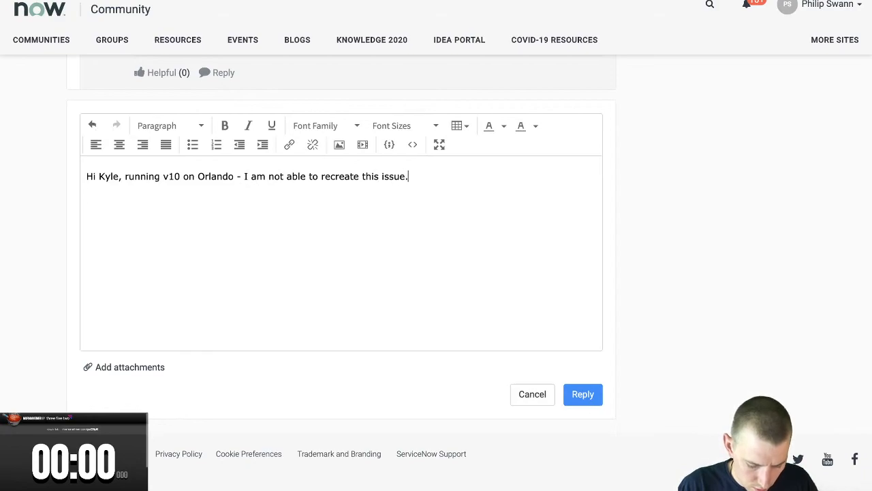
# Add a new paragraph reading "Please can you let us know what is the problem you are trying to solve?"
pyautogui.write('Please can you ')
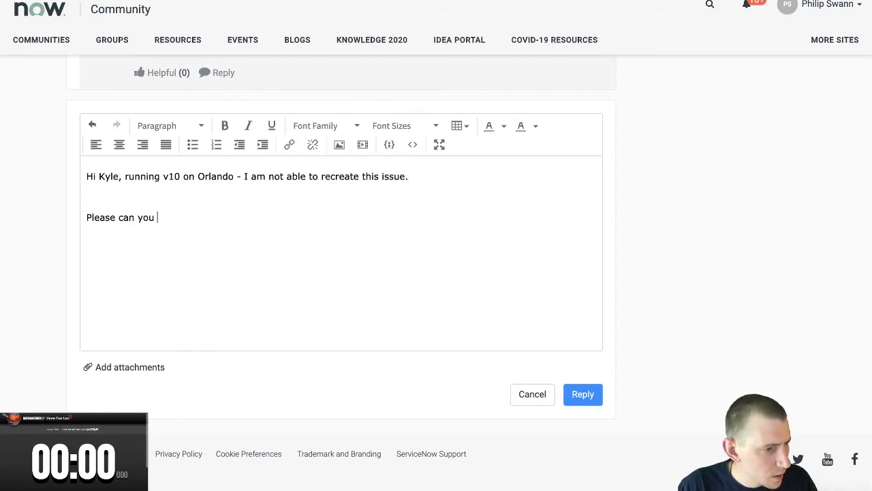
pyautogui.write('let me know')
pyautogui.press('BackSpace')
pyautogui.press('BackSpace')
pyautogui.press('BackSpace')
pyautogui.press('BackSpace')
pyautogui.press('BackSpace')
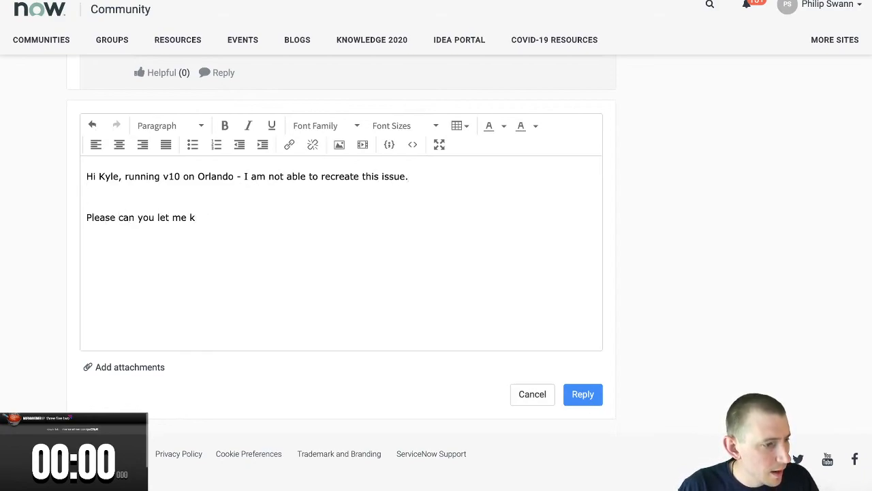
pyautogui.press('BackSpace')
pyautogui.press('BackSpace')
pyautogui.write('us know wha')
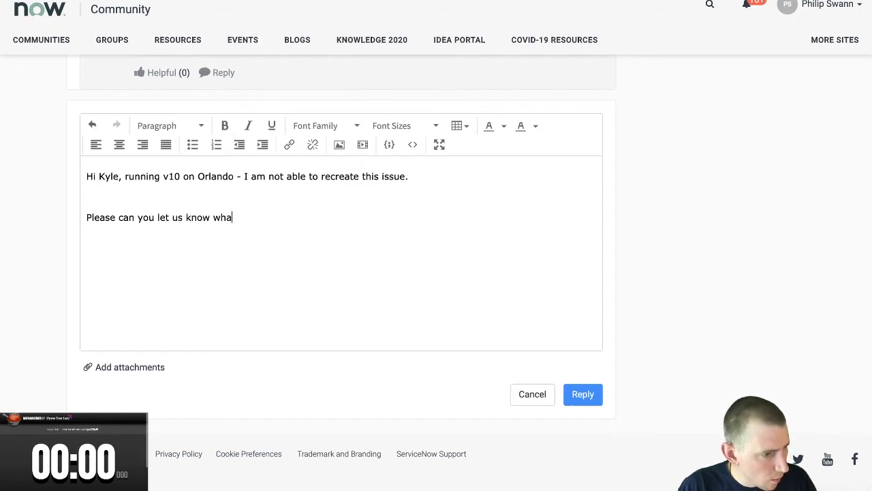
pyautogui.write('t is the ')
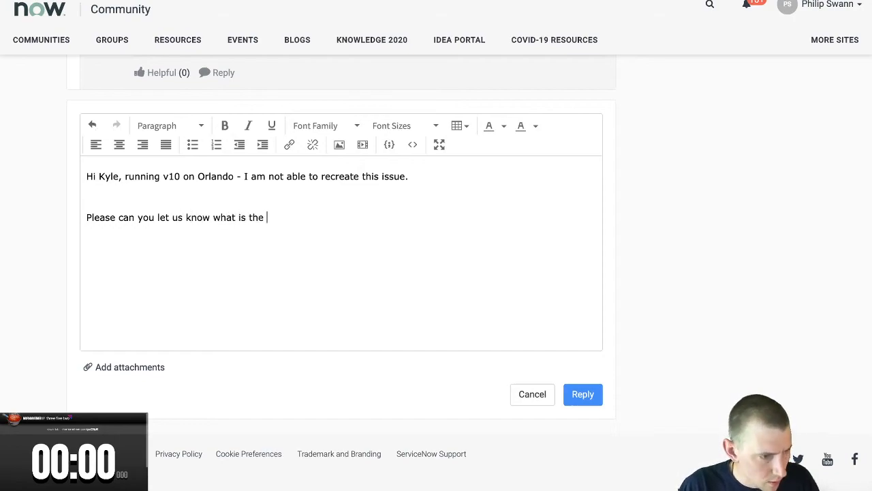
pyautogui.write('problem you are try')
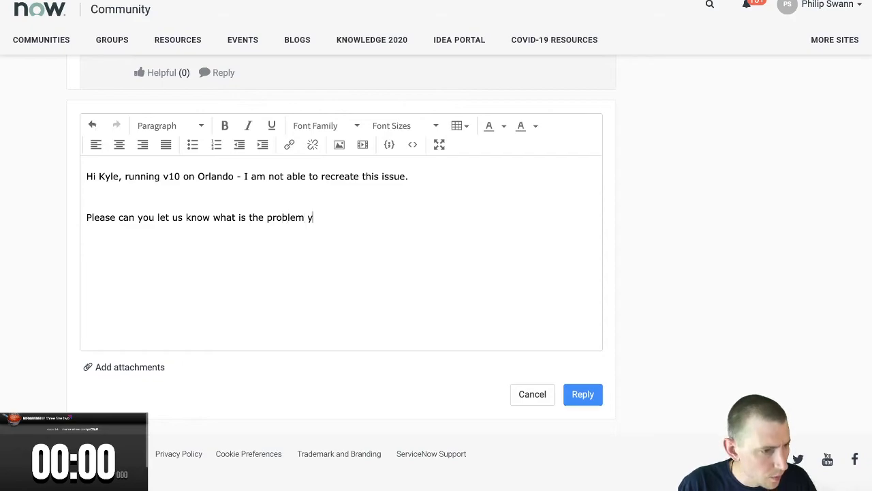
pyautogui.write('ing to fi')
pyautogui.press('BackSpace')
pyautogui.press('BackSpace')
pyautogui.write('solve?')
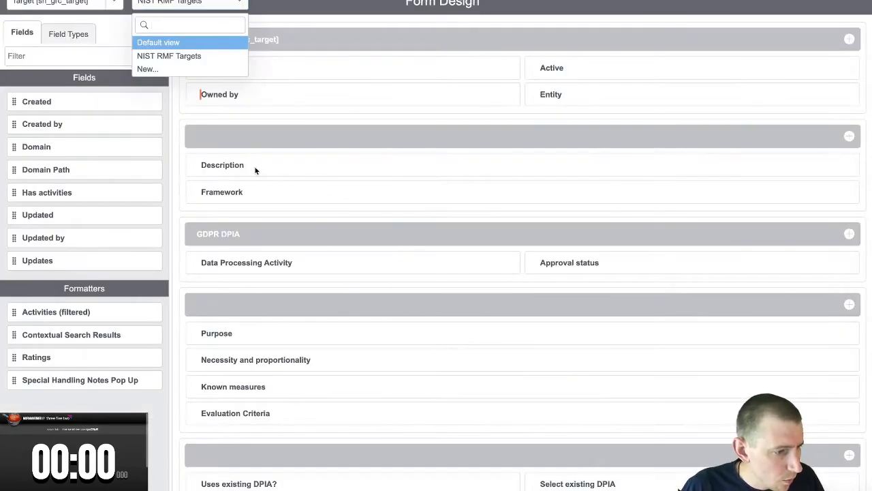
# Glance at Form Design's view list, then add the line "What are the changes on the form you are trying to do?" to the Community reply
pyautogui.click(300, 2)
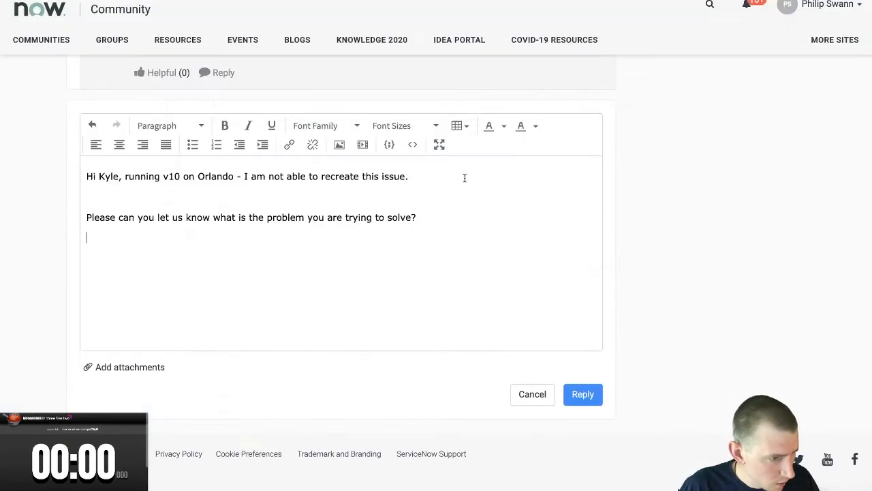
pyautogui.write('What are the changes on the form you are trying to do>')
pyautogui.press('BackSpace')
pyautogui.press('BackSpace')
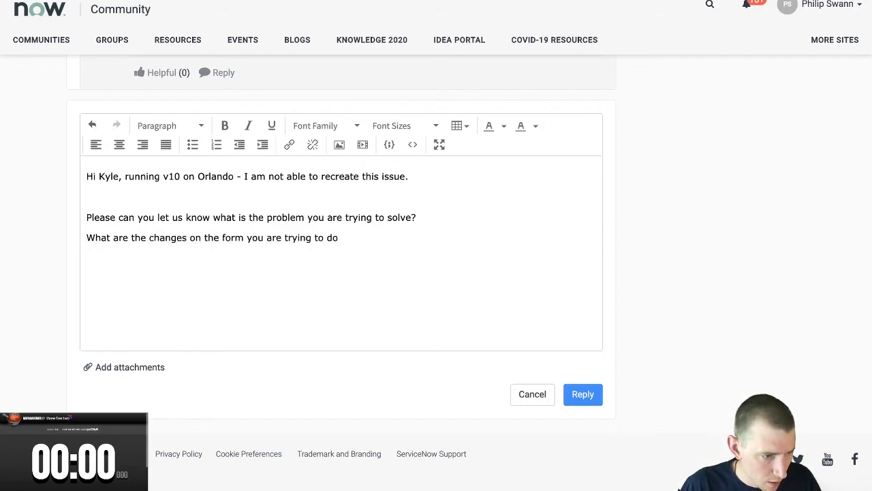
# Start another paragraph in the reply with "I was expecting that the view had not been created"
pyautogui.write('was expec')
pyautogui.press('BackSpace')
pyautogui.press('BackSpace')
pyautogui.write('pec')
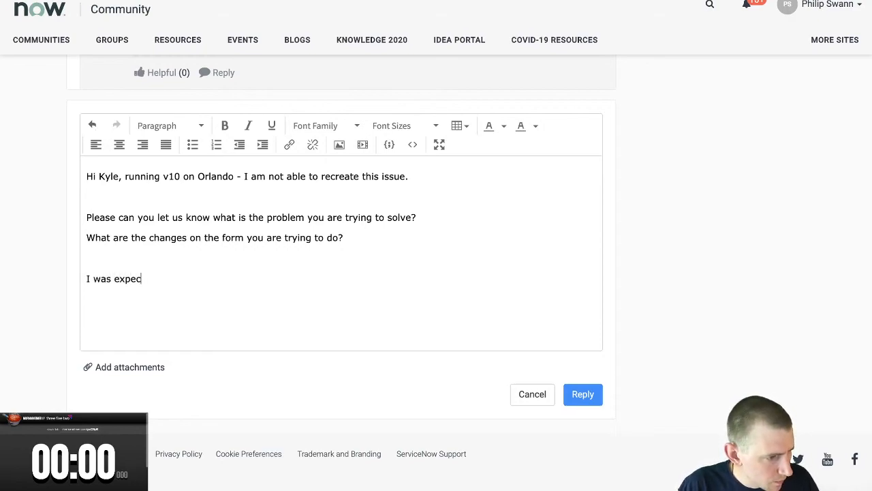
pyautogui.write('ting that the vie')
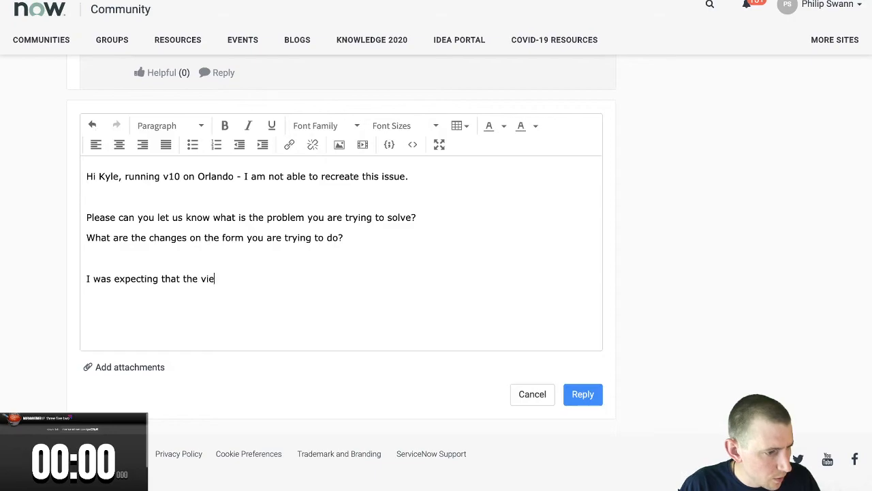
pyautogui.write('w had not been created')
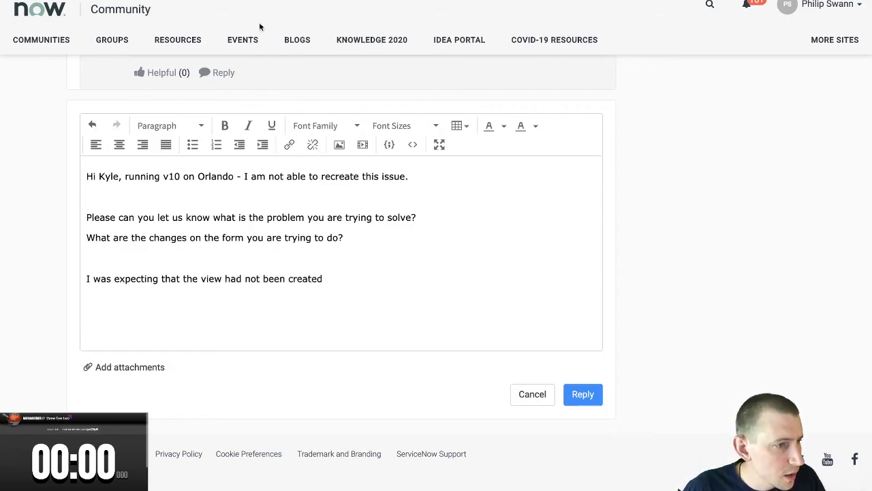
# Check which views the NIST - Acme Corporation target offers in the ServiceNow instance and return to the Community reply
pyautogui.click(218, 0)
pyautogui.click(227, 35)
pyautogui.moveTo(278, 117)
pyautogui.moveTo(279, 145)
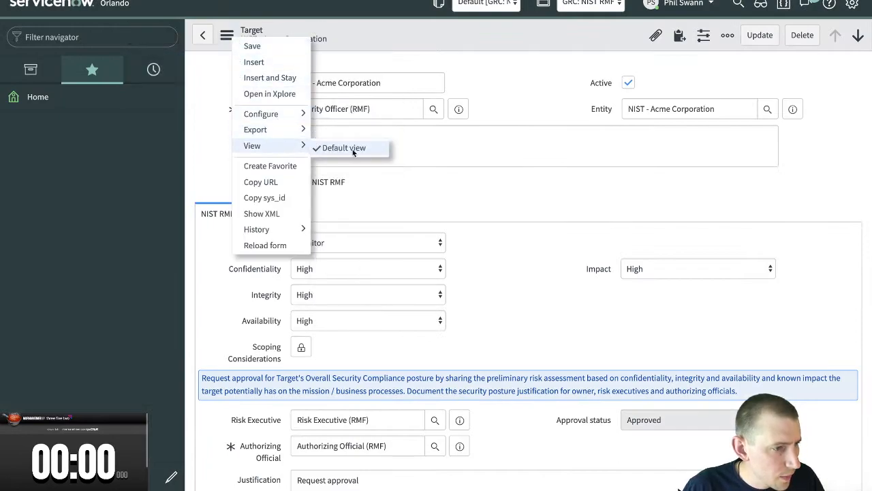
pyautogui.click(482, 86)
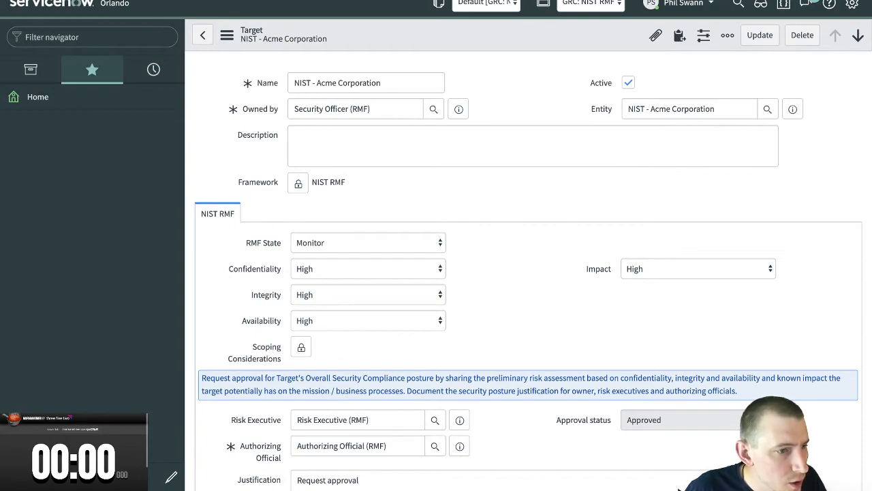
pyautogui.click(616, 1)
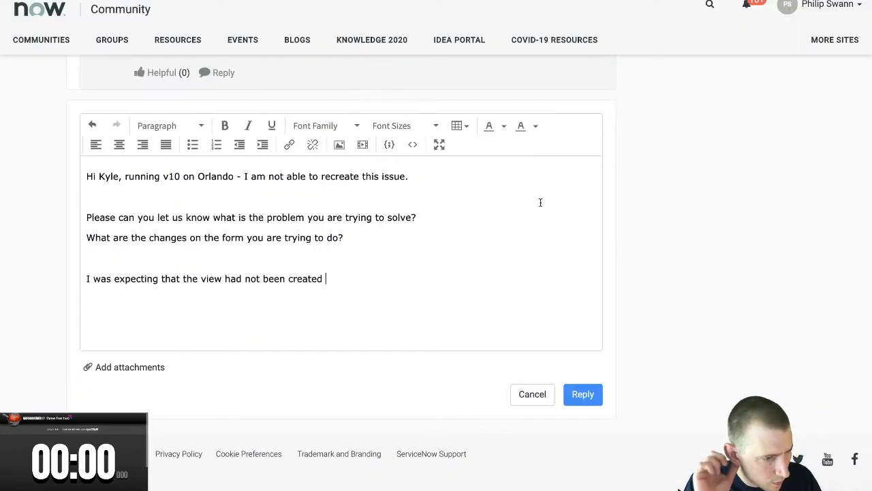
# Finish the sentence with "but it seems like a view rule is in place." and add "If it does not exist then create it: nist_rmf_targets"
pyautogui.write(', but it seems li')
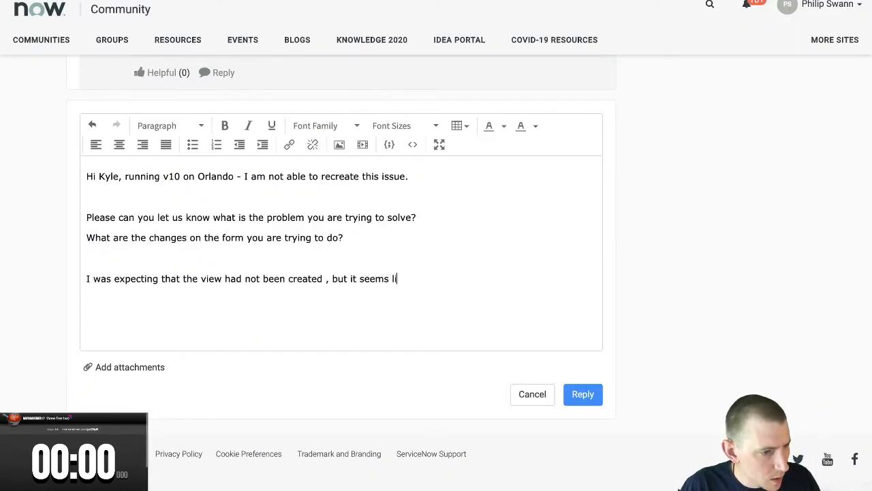
pyautogui.write('ke a view rule ')
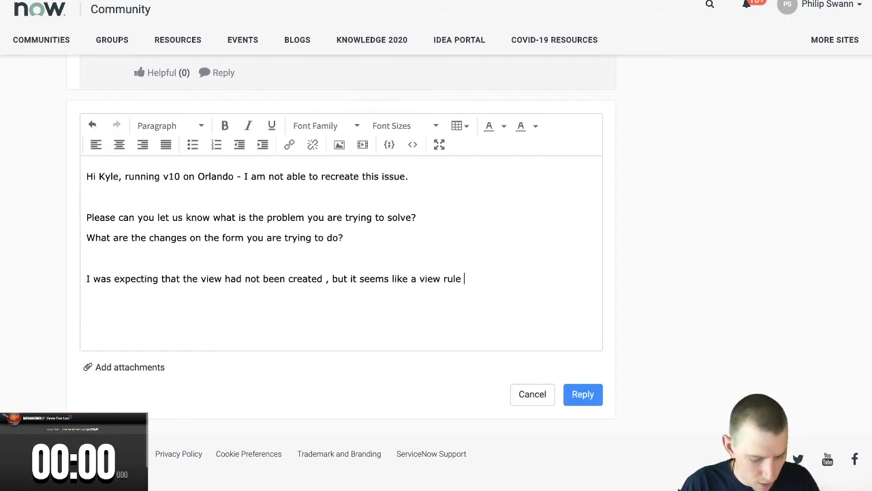
pyautogui.write('is in place.')
pyautogui.press('Return')
pyautogui.write('If it does not exi')
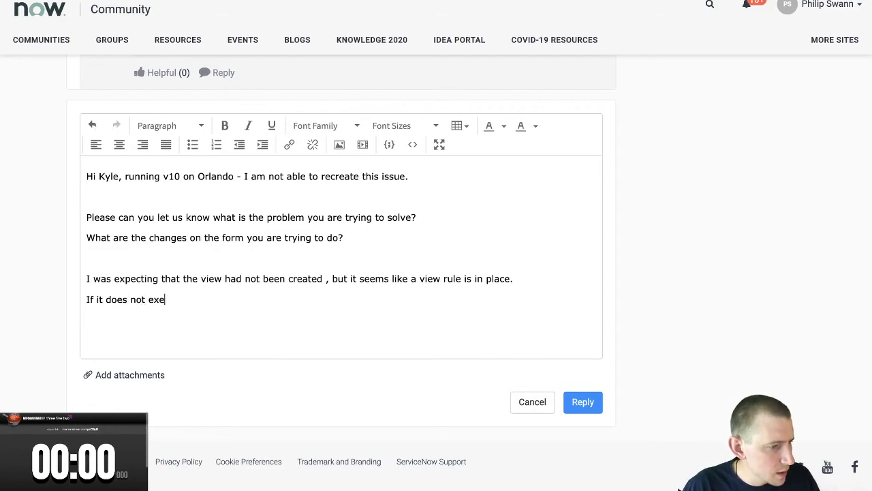
pyautogui.write('st then create')
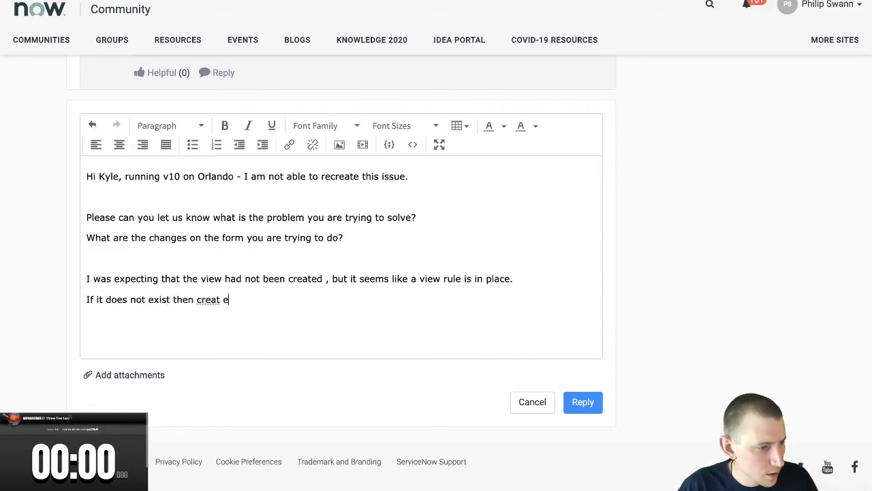
pyautogui.write(' it:')
pyautogui.write('nist_rmf_targets')
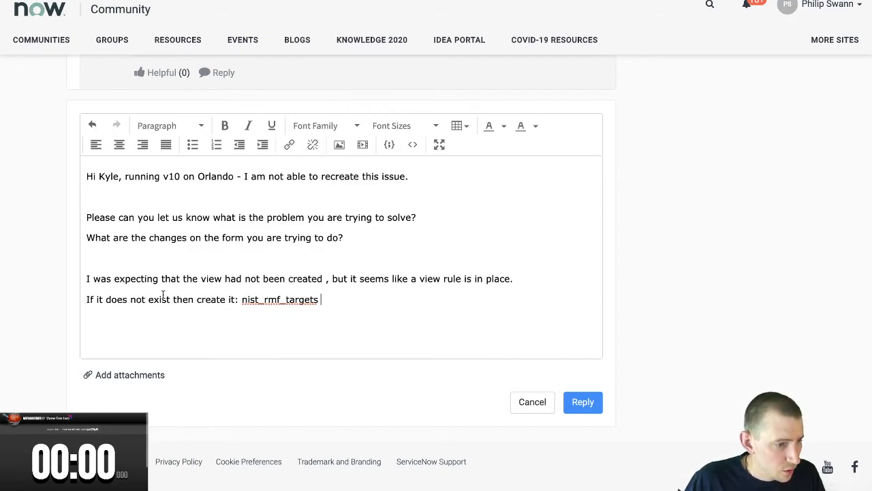
# Open the View Rules list in the ServiceNow instance and filter it by table sn_grc_target
pyautogui.click(210, 1)
pyautogui.click(91, 43)
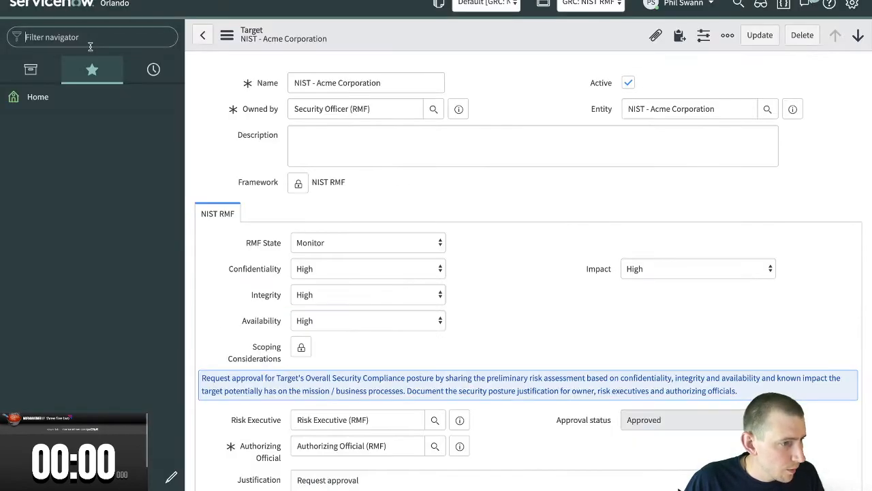
pyautogui.write('view rule')
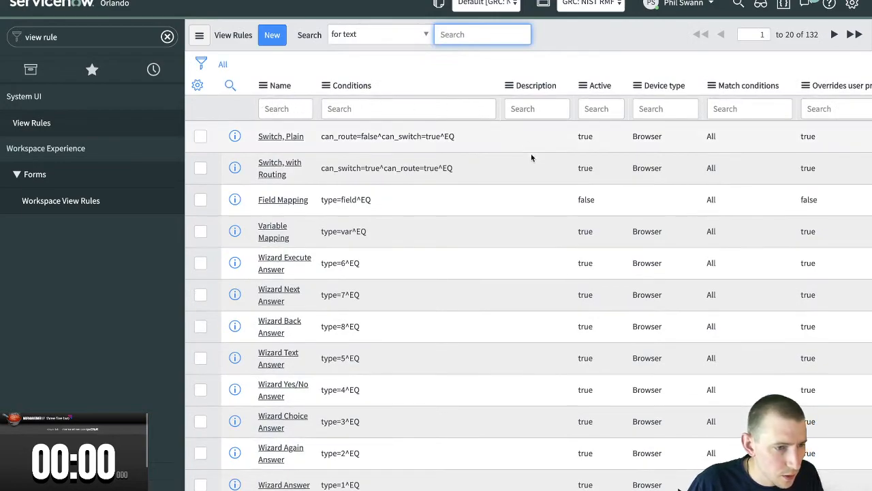
pyautogui.click(197, 85)
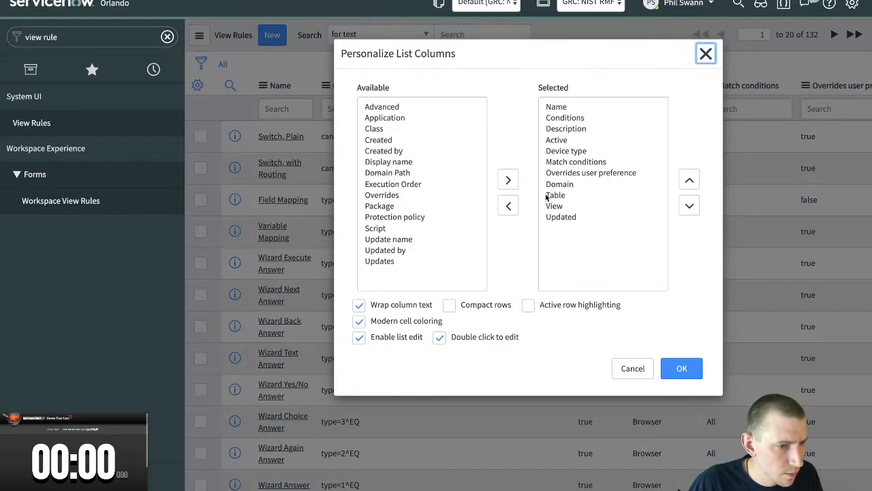
pyautogui.click(622, 366)
pyautogui.hscroll(5, 808, 222)
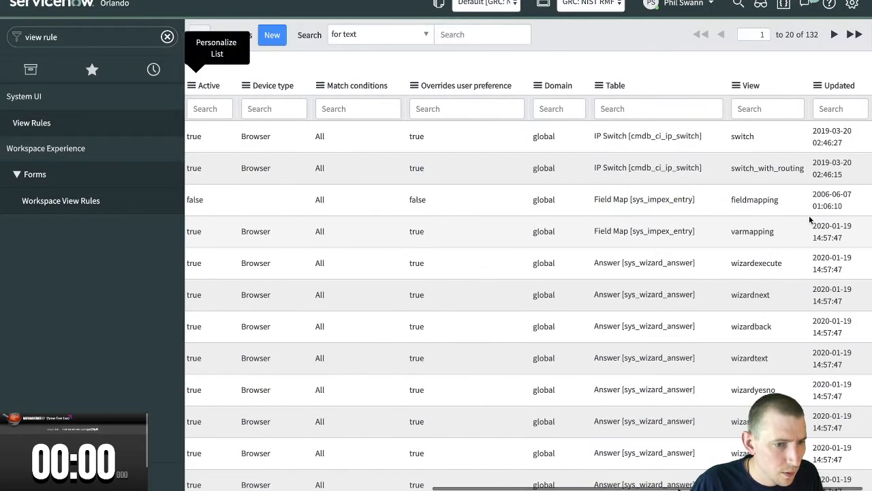
pyautogui.click(655, 117)
pyautogui.write('sn_grc_tar')
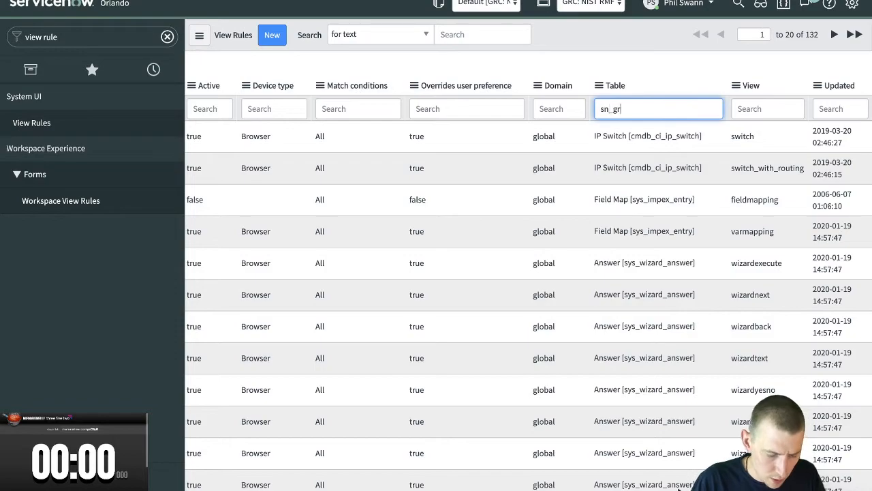
pyautogui.write('get')
pyautogui.press('Return')
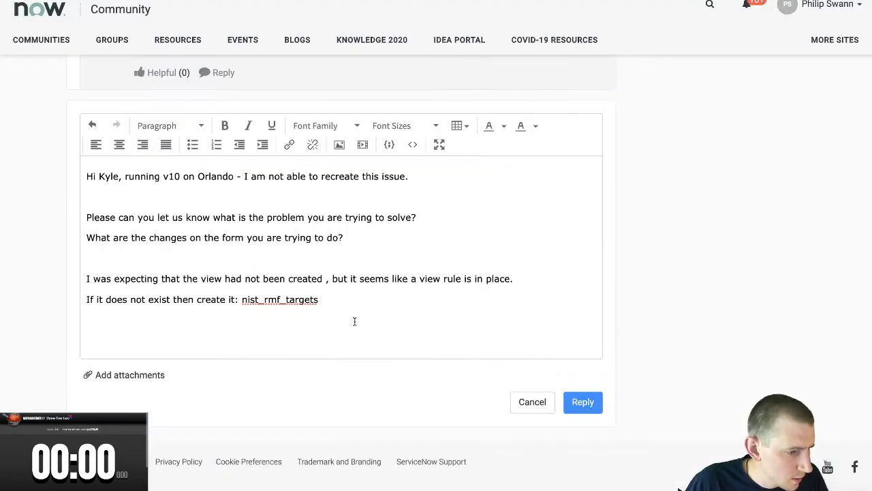
# Replace the view rule clause in the reply with "but the view is being forced from the application menu when you click the link."
pyautogui.moveTo(526, 278); pyautogui.dragTo(335, 279)
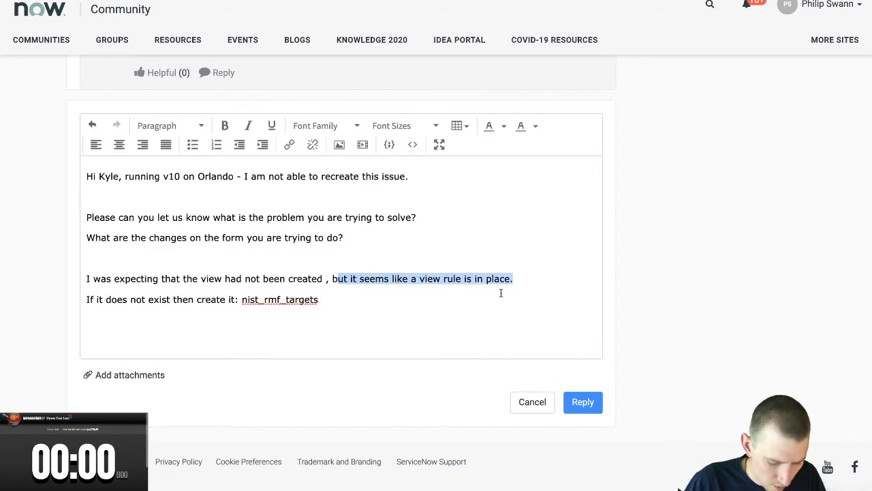
pyautogui.write('but the view is being')
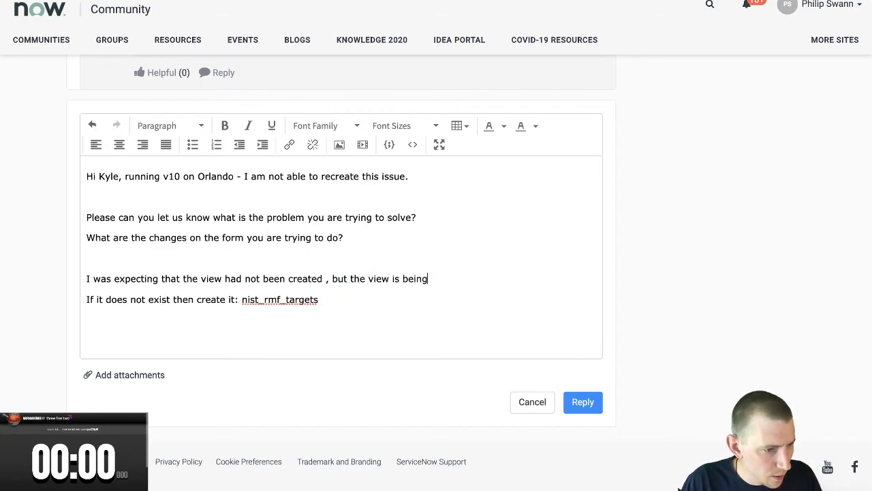
pyautogui.write(' forced from the app')
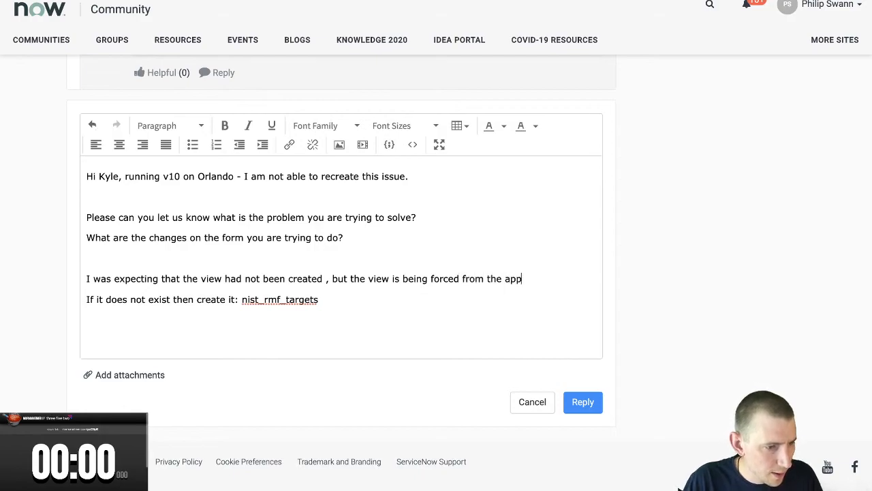
pyautogui.write('lication menu when')
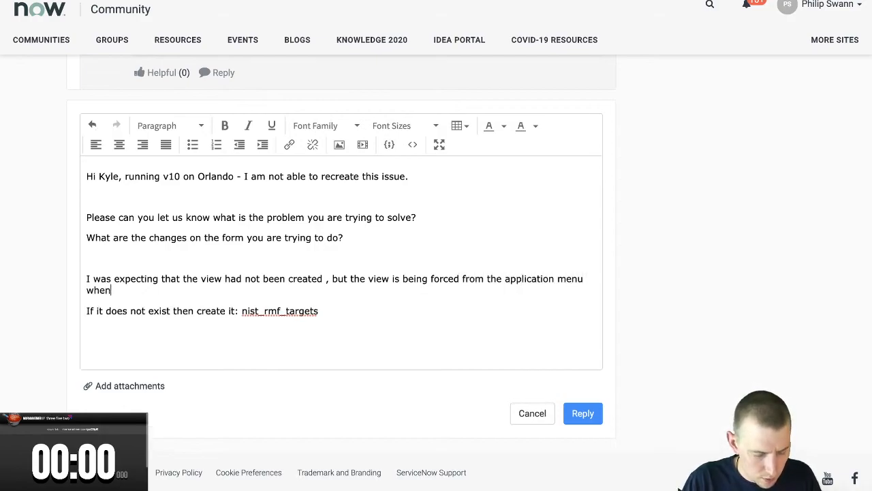
pyautogui.write(' you click the link.')
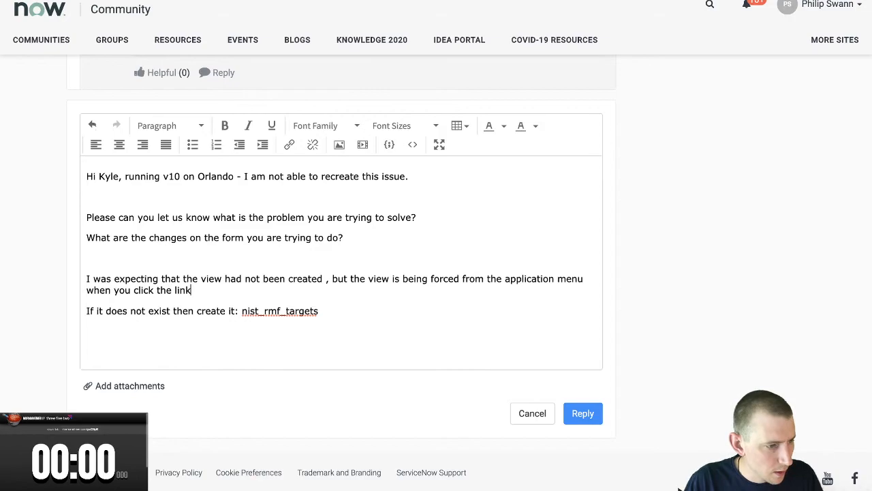
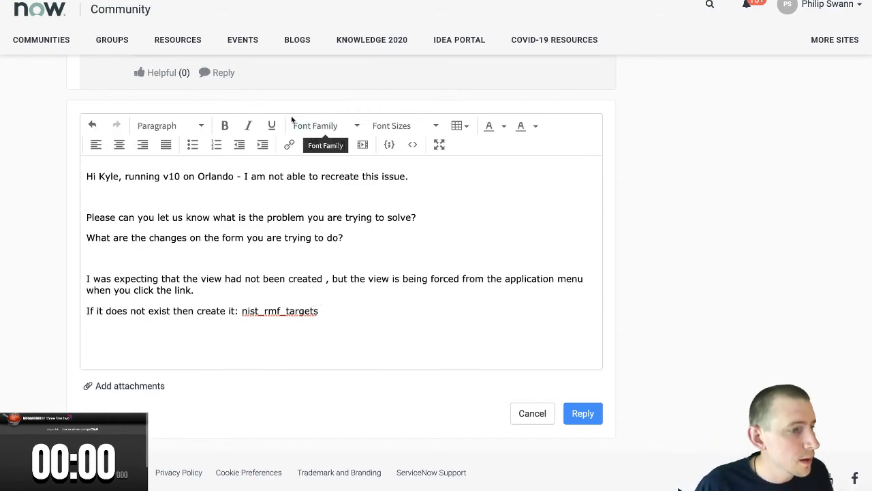
# Find and open the UI Views list in the ServiceNow instance, and return to the Community reply
pyautogui.click(143, 1)
pyautogui.click(121, 41)
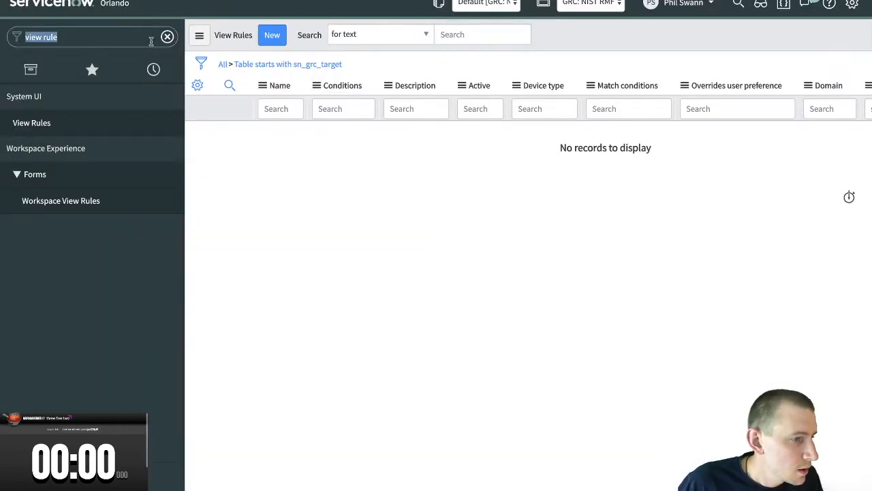
pyautogui.write('views')
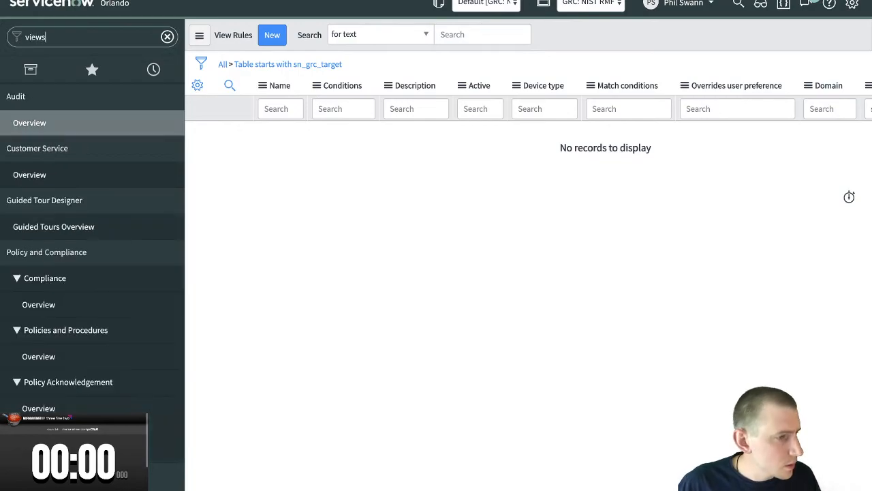
pyautogui.scroll(-3, 122, 204)
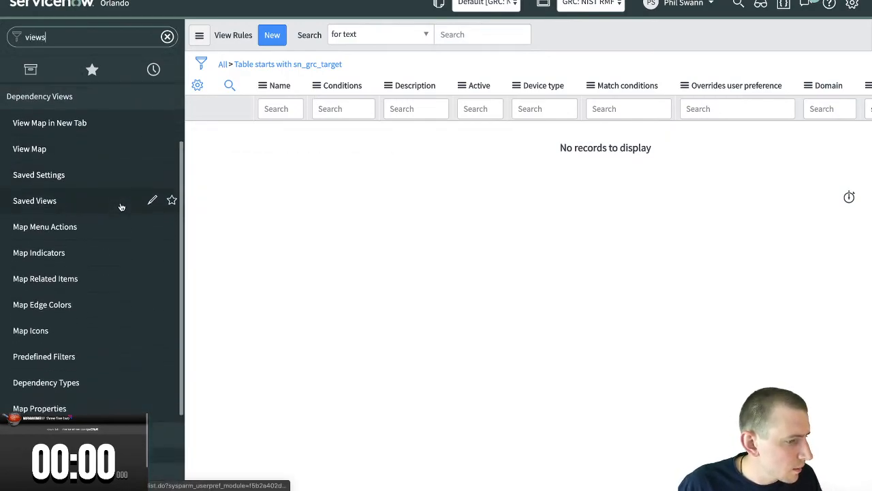
pyautogui.click(102, 449)
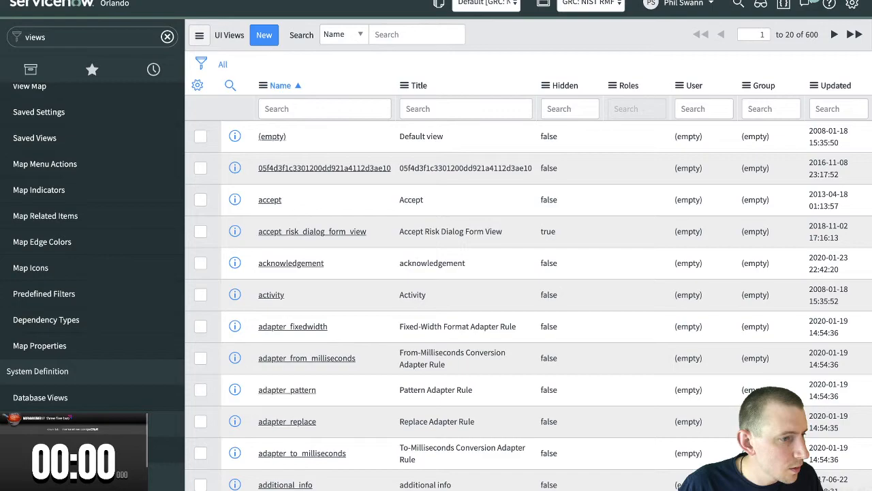
pyautogui.hotkey('alt', 'Tab')
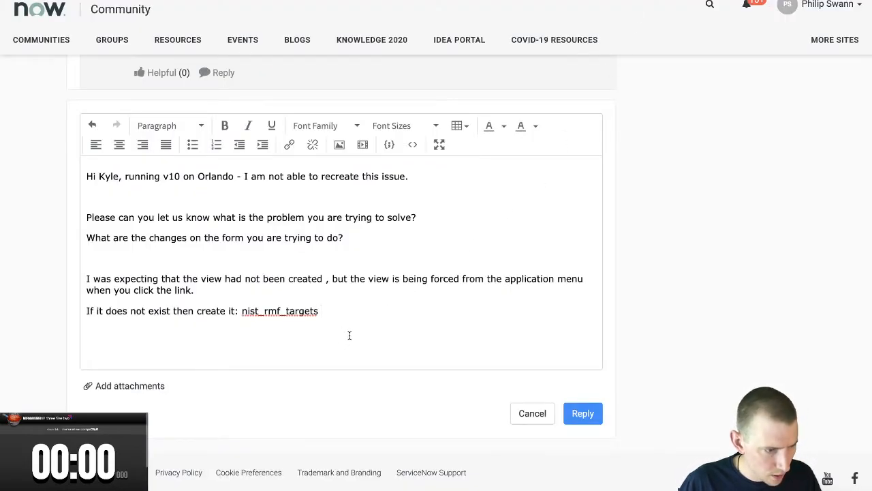
# Add a paragraph at the end of the reply: "You can check on the table where views are stored: sys_ui_view"
pyautogui.press('Return')
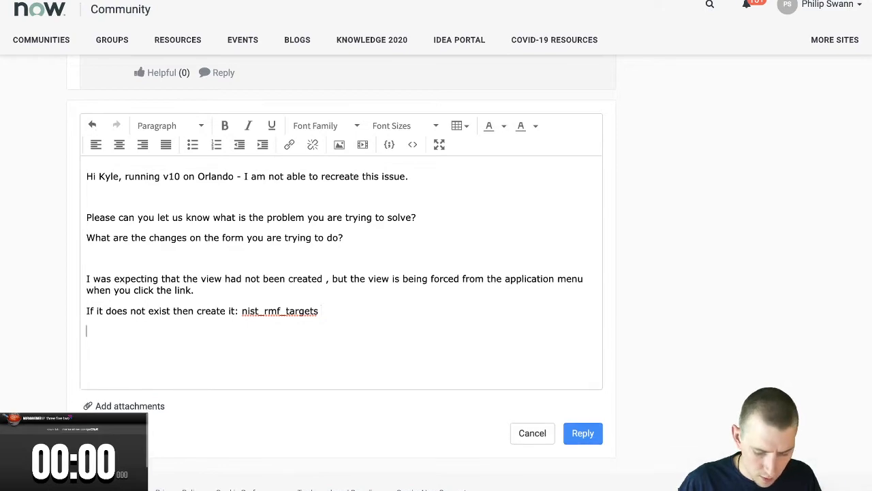
pyautogui.press('Return')
pyautogui.write('Y')
pyautogui.write('cehck')
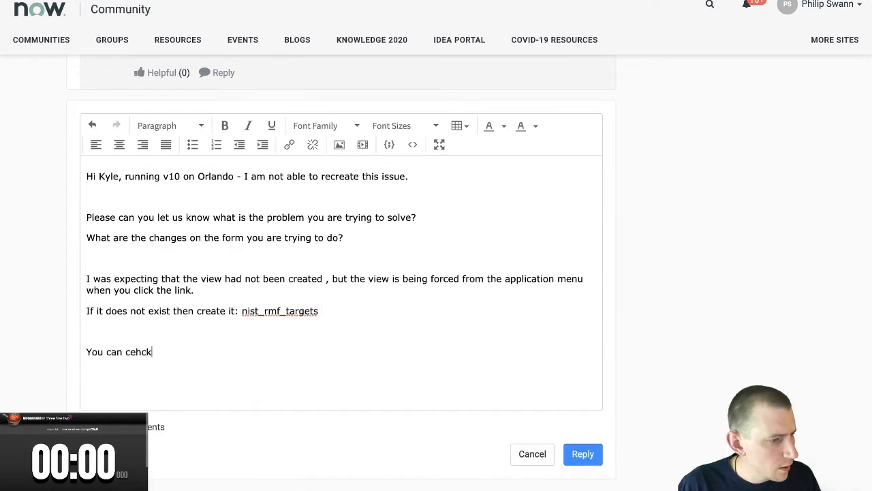
pyautogui.press('BackSpace')
pyautogui.press('BackSpace')
pyautogui.press('BackSpace')
pyautogui.press('BackSpace')
pyautogui.write('heck on the view ta')
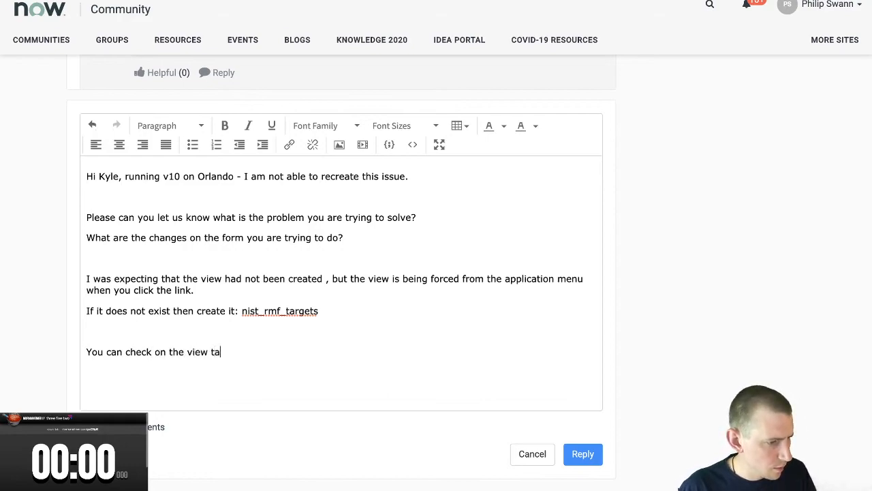
pyautogui.press('BackSpace')
pyautogui.press('BackSpace')
pyautogui.press('BackSpace')
pyautogui.press('BackSpace')
pyautogui.press('BackSpace')
pyautogui.press('BackSpace')
pyautogui.write('ta')
pyautogui.press('BackSpace')
pyautogui.press('BackSpace')
pyautogui.press('BackSpace')
pyautogui.write('table where view')
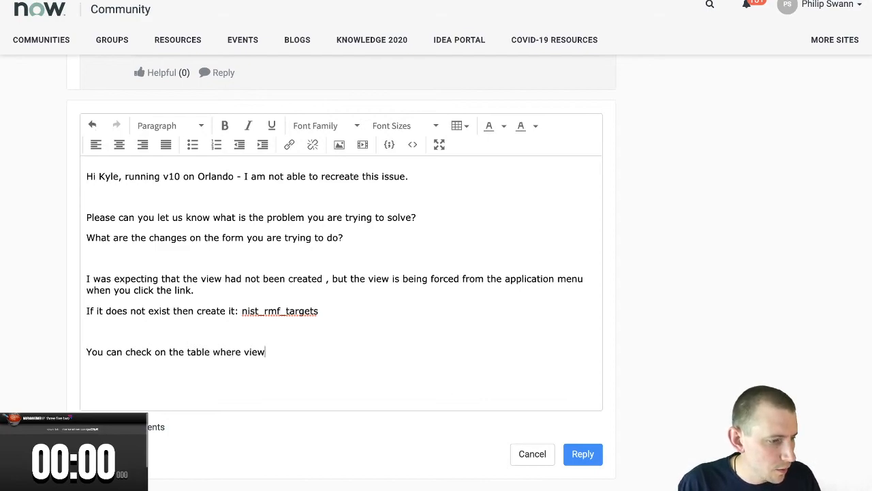
pyautogui.write('s exist')
pyautogui.press('BackSpace')
pyautogui.press('BackSpace')
pyautogui.press('BackSpace')
pyautogui.press('BackSpace')
pyautogui.press('BackSpace')
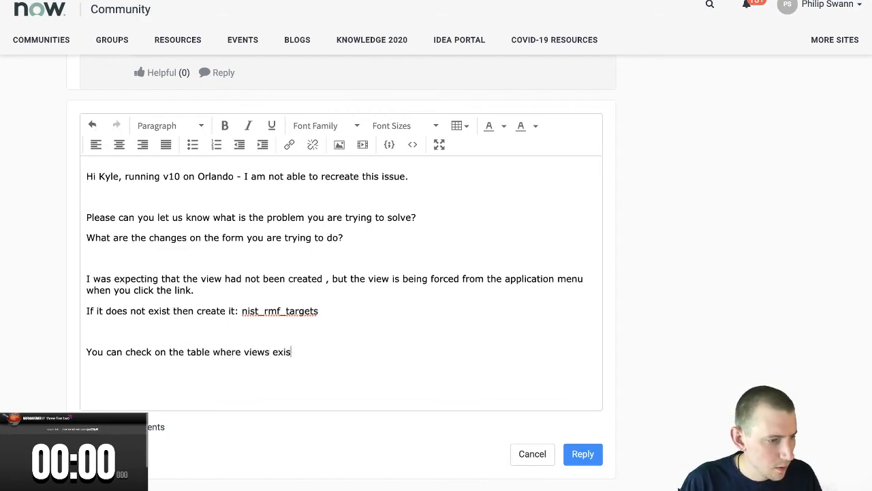
pyautogui.write('are stored: sys_ui_view')
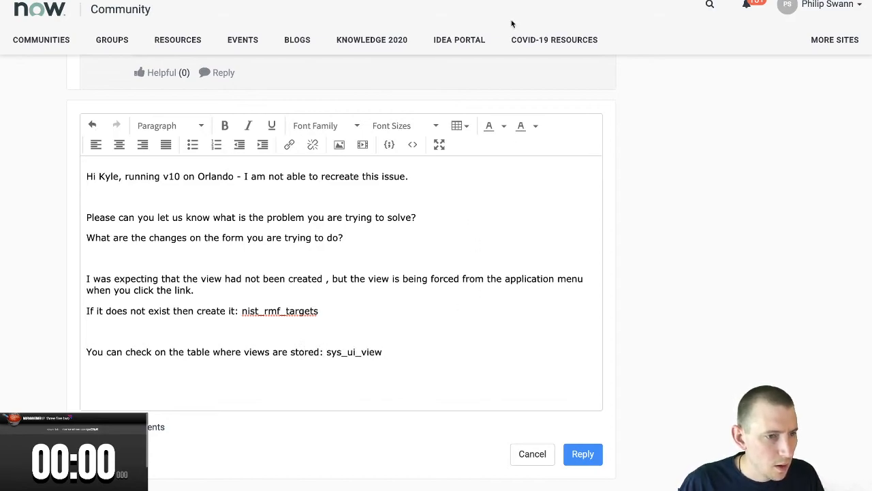
# Review the original question's text and screenshots about the Target view and its Form Design
pyautogui.scroll(6, 606, 169)
pyautogui.scroll(4, 496, 208)
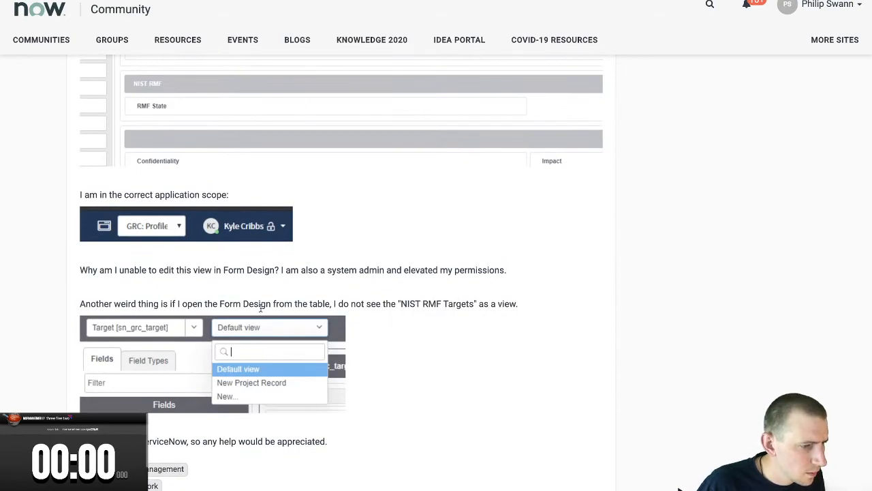
pyautogui.scroll(-1, 269, 385)
pyautogui.scroll(1, 269, 385)
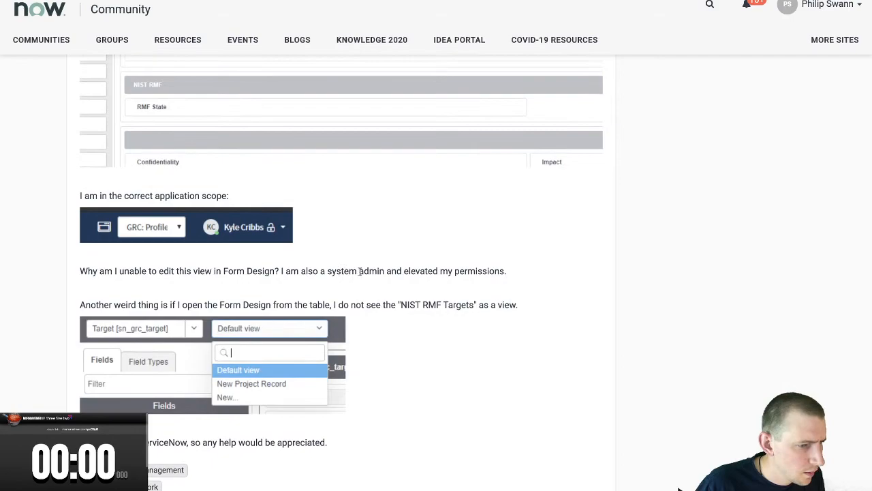
pyautogui.scroll(5, 485, 306)
pyautogui.scroll(5, 477, 304)
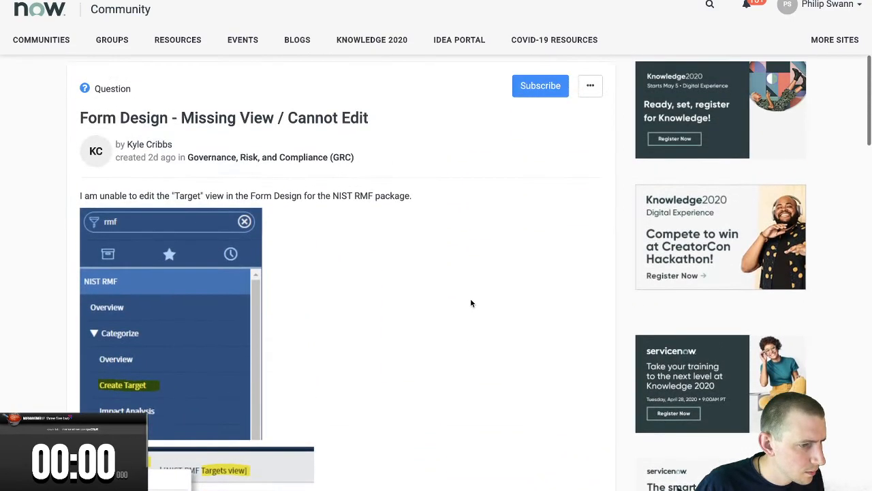
pyautogui.scroll(-1, 470, 302)
pyautogui.scroll(-6, 470, 304)
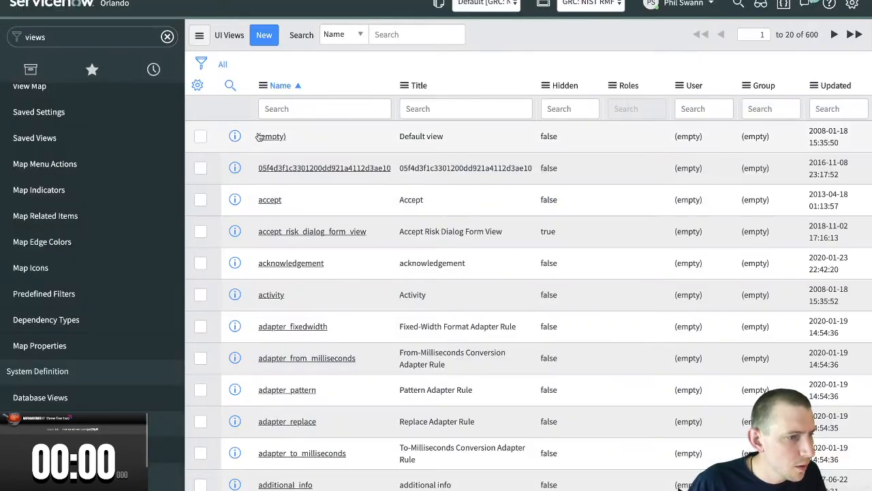
# Copy nist_rmf_targets from the reply and filter the instance's UI Views list by that name
pyautogui.click(352, 110)
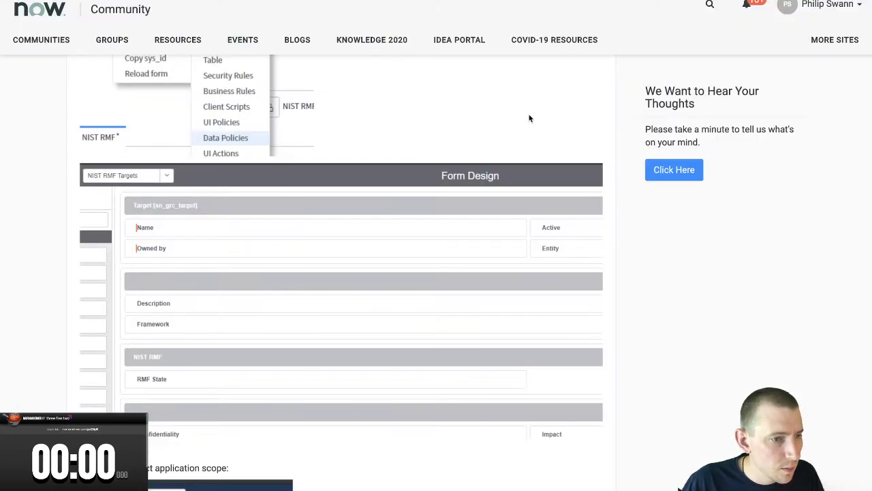
pyautogui.scroll(-10, 394, 230)
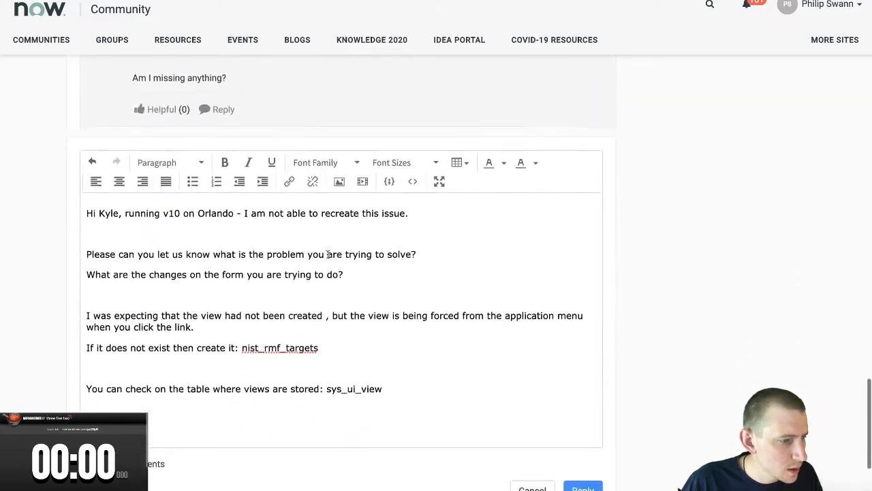
pyautogui.scroll(-1, 328, 254)
pyautogui.doubleClick(276, 307)
pyautogui.press('super+c')
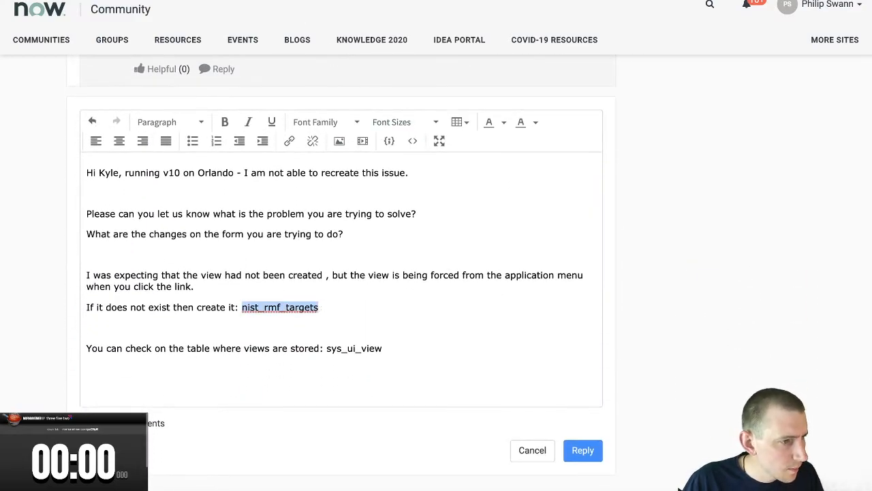
pyautogui.click(300, 1)
pyautogui.press('super+v')
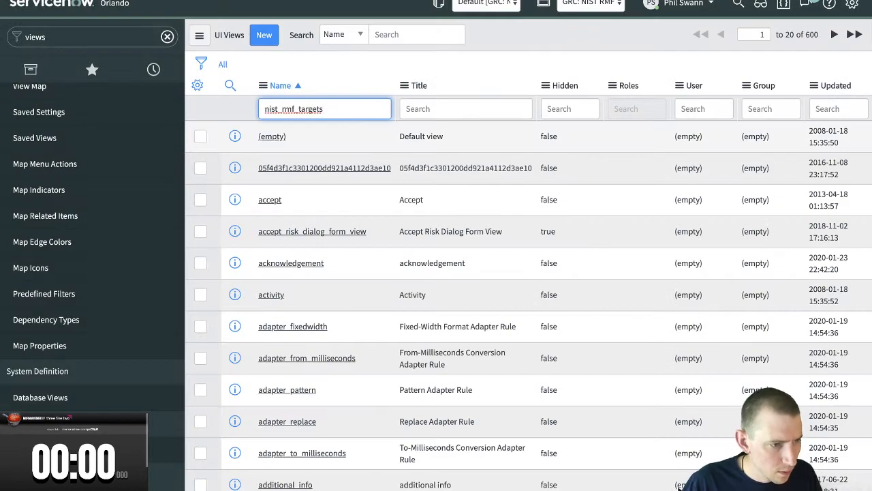
pyautogui.press('Return')
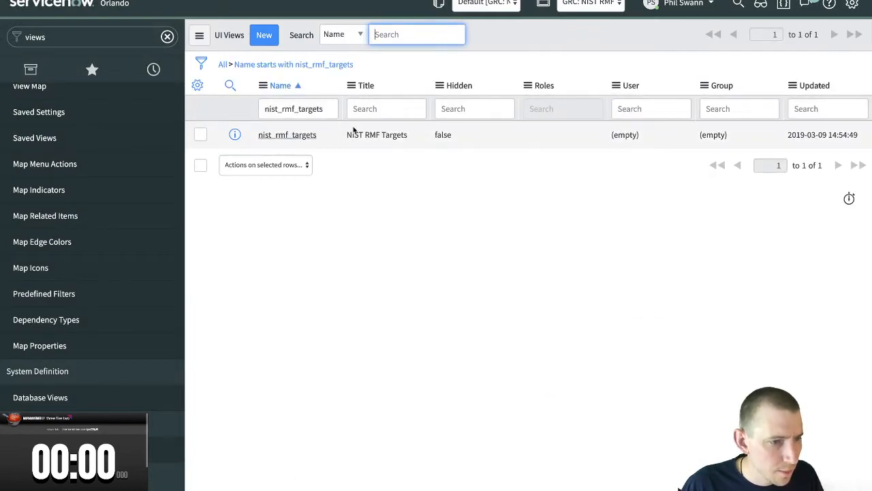
# Copy the URL of the nist_rmf_targets view record and return to the Community reply
pyautogui.rightClick(311, 136)
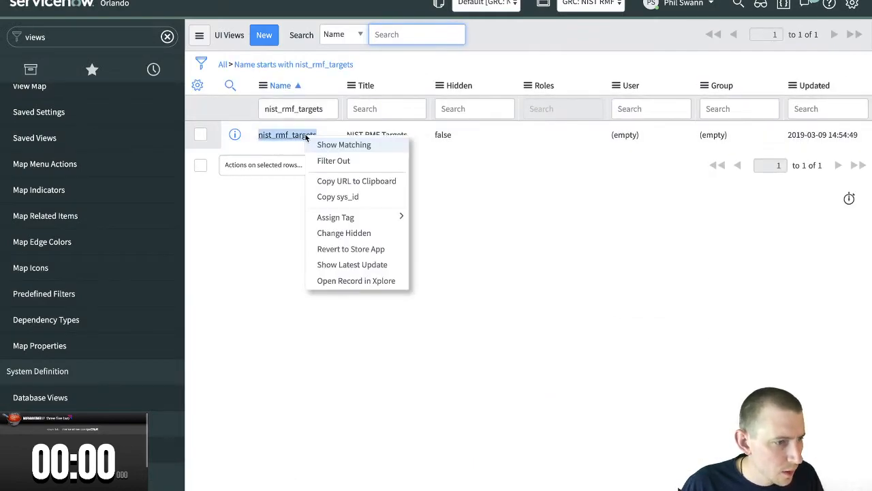
pyautogui.click(364, 181)
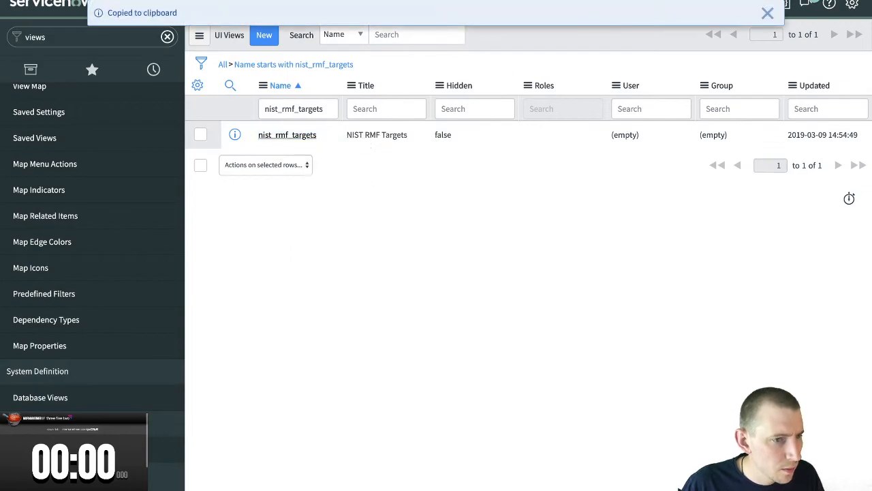
pyautogui.hotkey('alt', 'Tab')
# Append "search by name" after sys_ui_view in the reply's last sentence
pyautogui.click(448, 355)
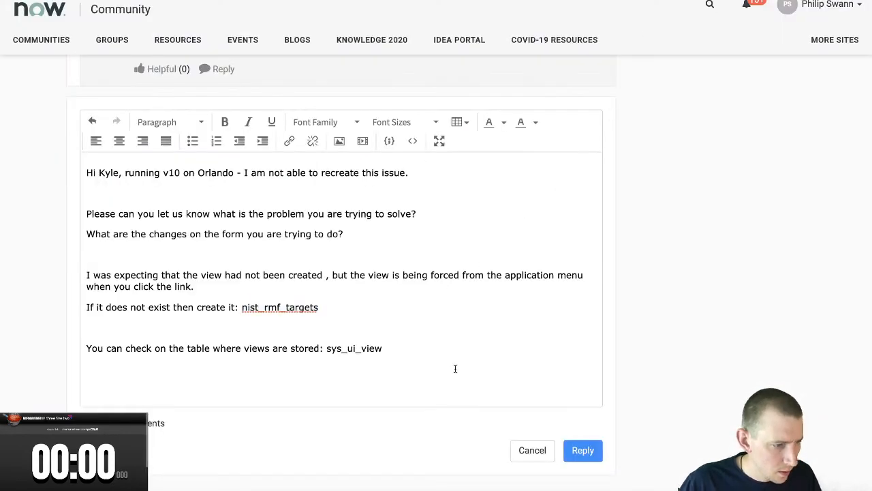
pyautogui.write('search byb')
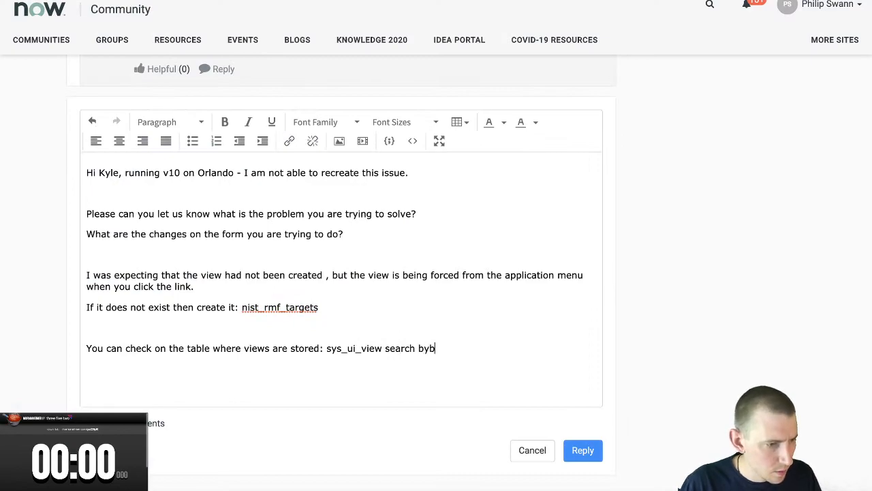
pyautogui.press('BackSpace')
pyautogui.write('name')
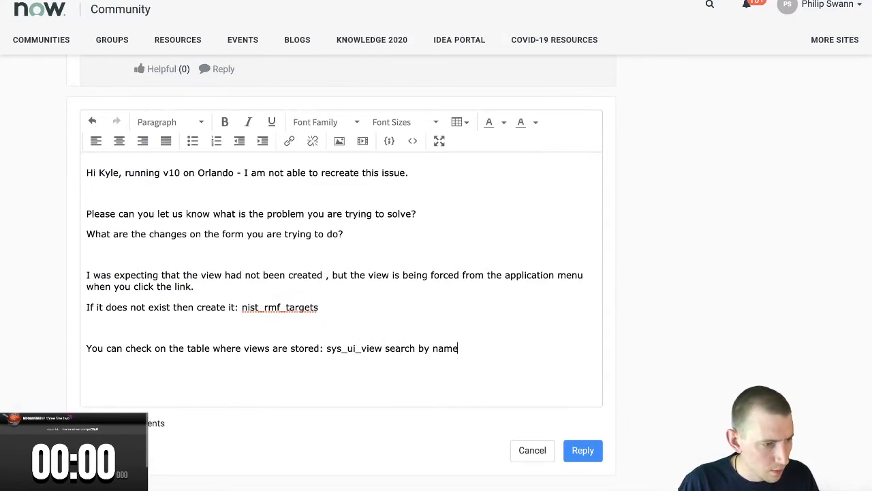
# Paste the copied view record URL in a new paragraph of the reply and precede it with "My example:"
pyautogui.press('Return')
pyautogui.press('Return')
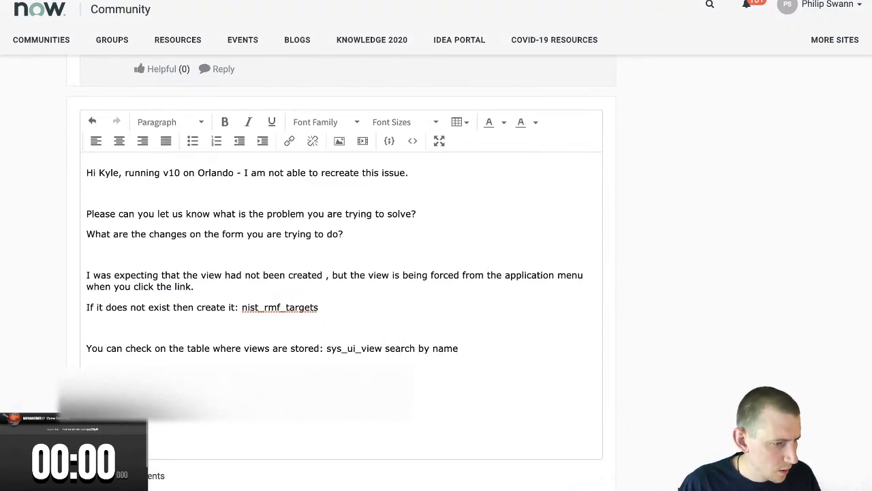
pyautogui.hotkey('ctrl', 'v')
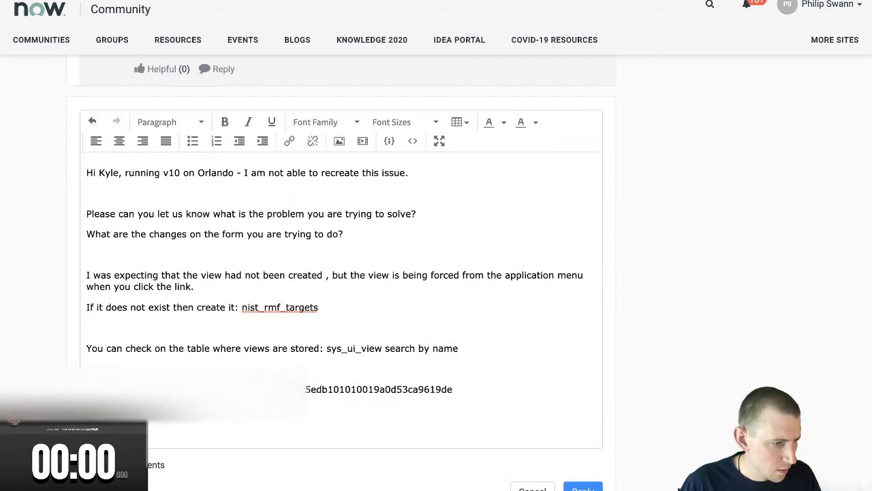
pyautogui.press('Home')
pyautogui.write('My example: ')
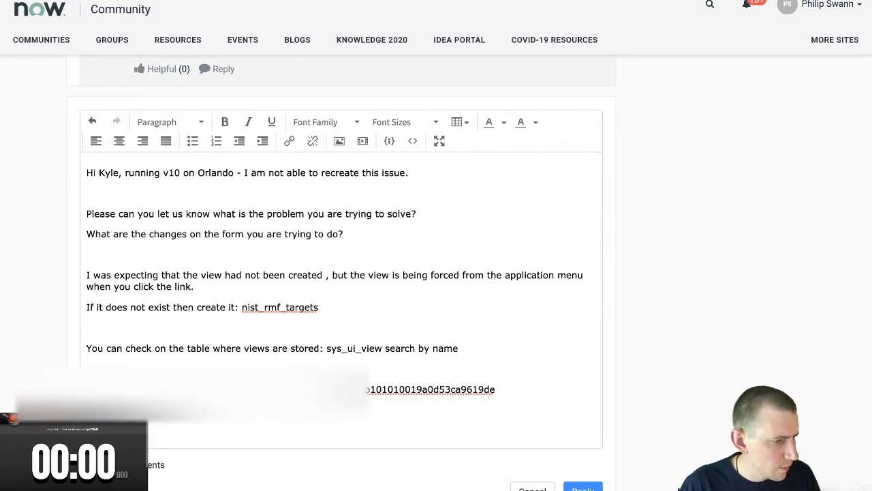
pyautogui.write('ample:')
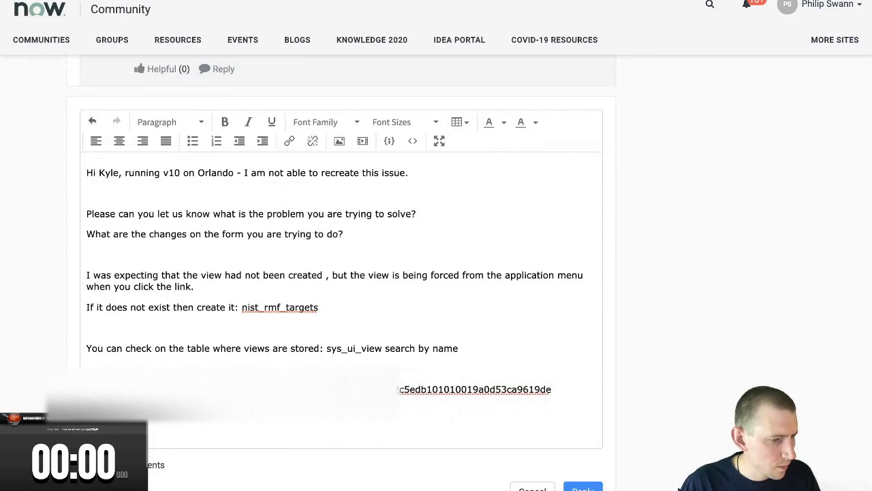
# Close the gap above the "try the following URL" line and end the reply with "Please post back results."
pyautogui.press('BackSpace')
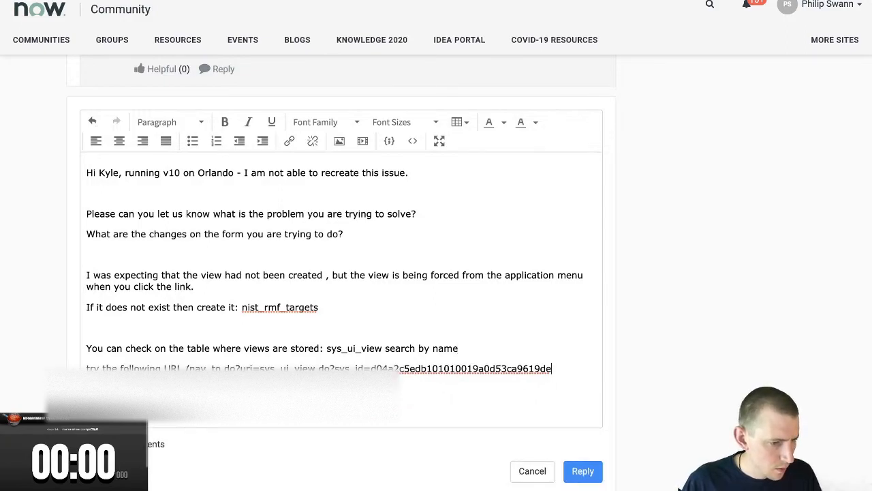
pyautogui.press('Return')
pyautogui.press('Return')
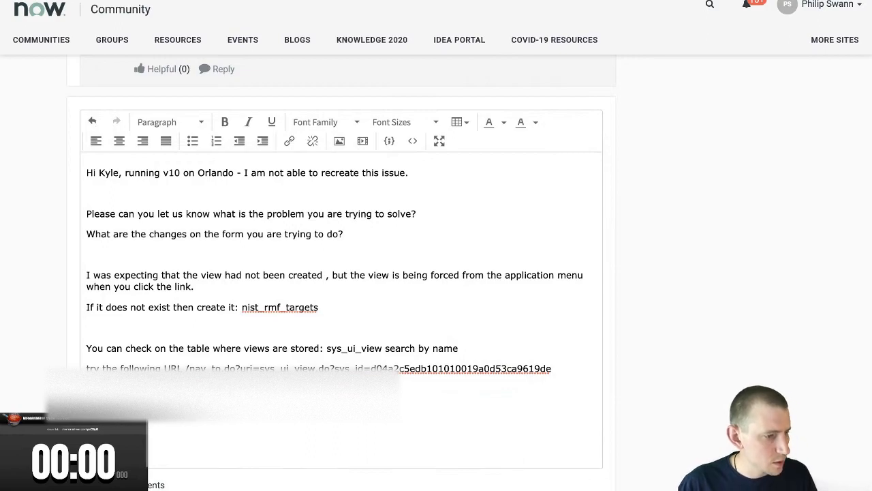
# Recheck the original question's screenshots and description against the reply, and post the reply
pyautogui.scroll(2, 471, 306)
pyautogui.scroll(-2, 555, 249)
pyautogui.scroll(15, 555, 249)
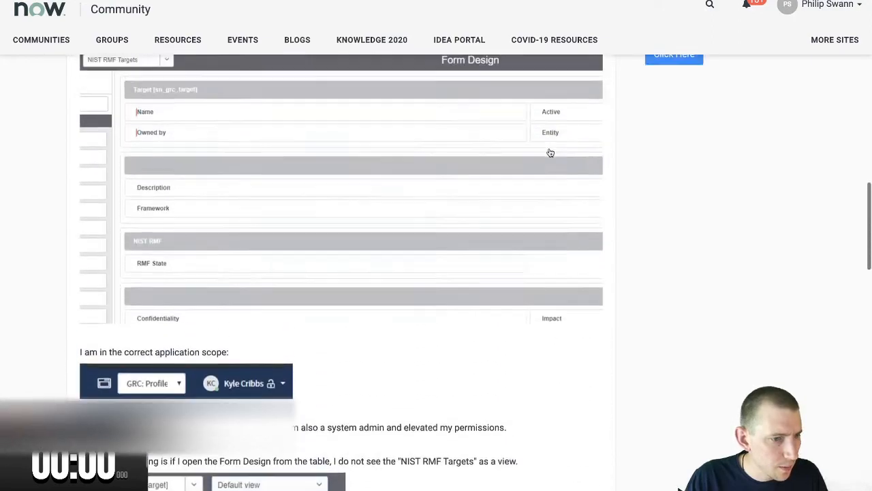
pyautogui.scroll(2, 522, 132)
pyautogui.scroll(-8, 553, 128)
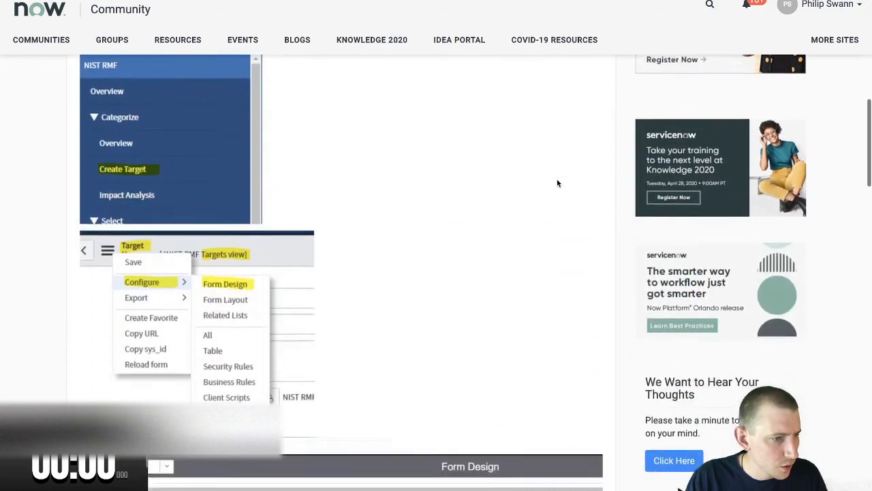
pyautogui.scroll(-10, 557, 180)
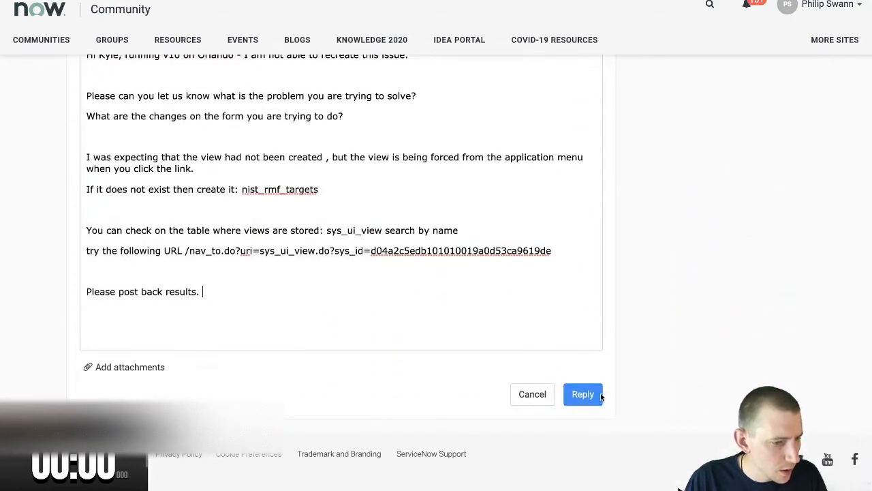
pyautogui.click(593, 397)
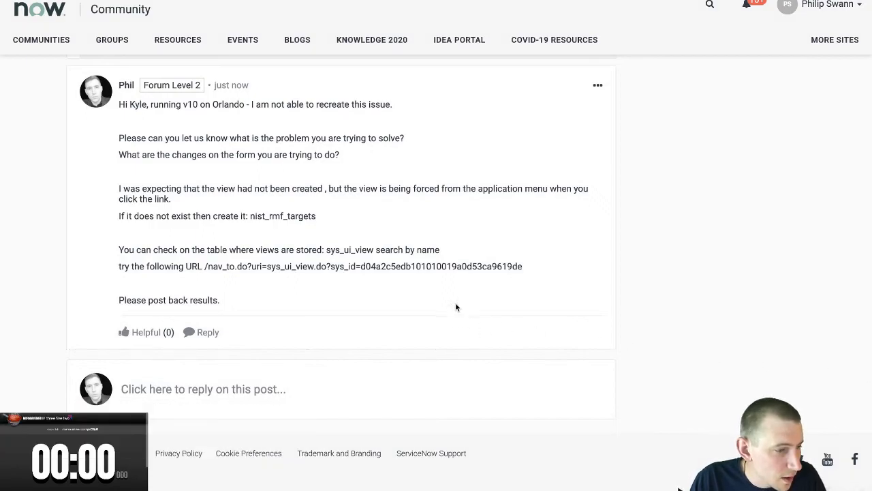
# Mark the reply asking about the correct application scope as helpful, and try the same on the author's nested response
pyautogui.scroll(3, 456, 304)
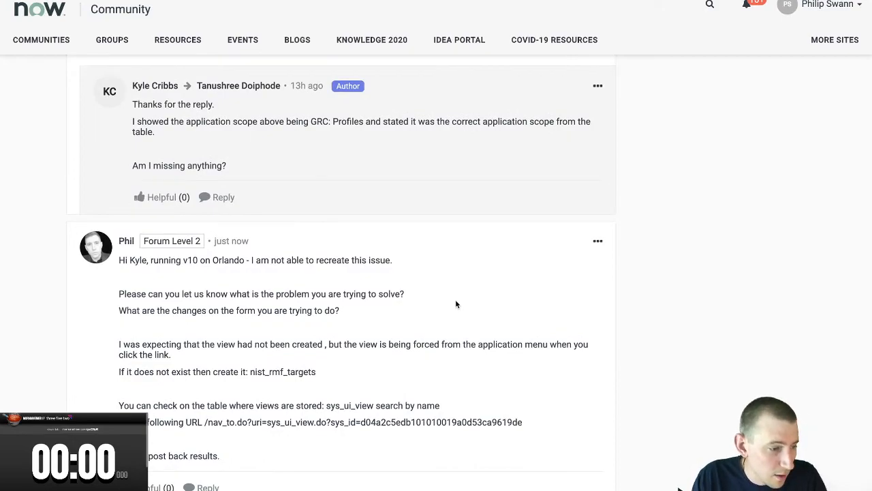
pyautogui.scroll(3, 456, 304)
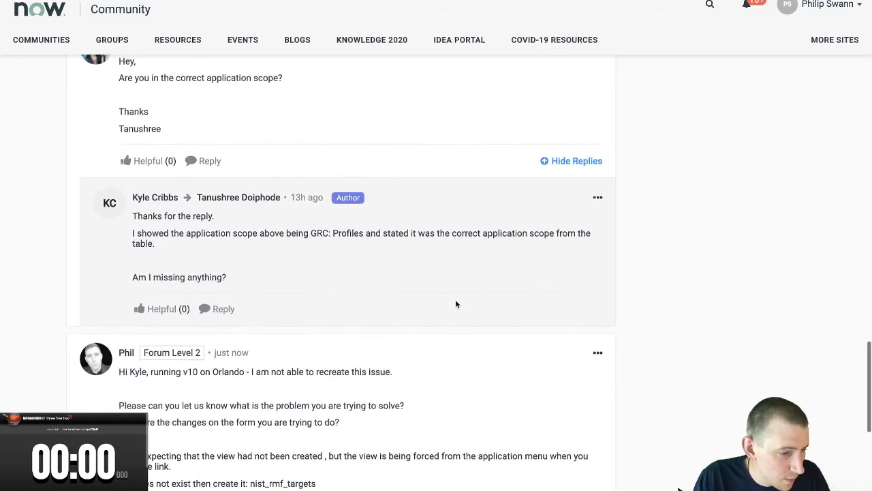
pyautogui.scroll(6, 455, 304)
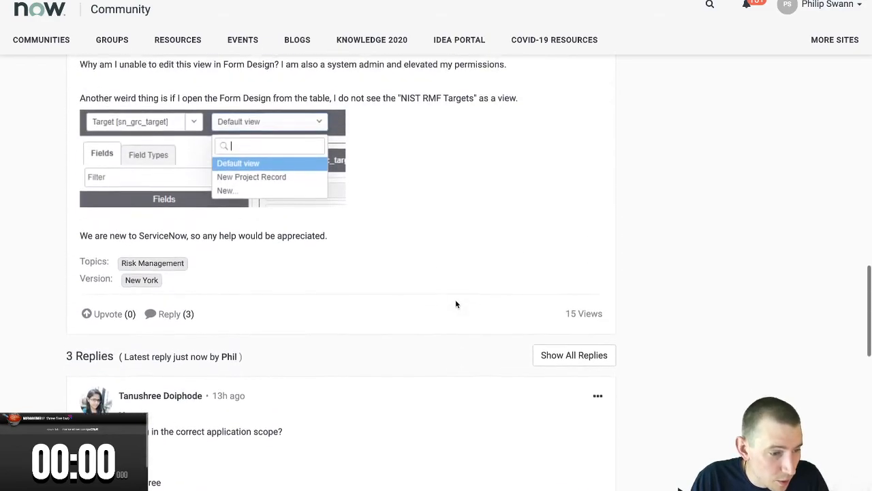
pyautogui.scroll(-2, 456, 304)
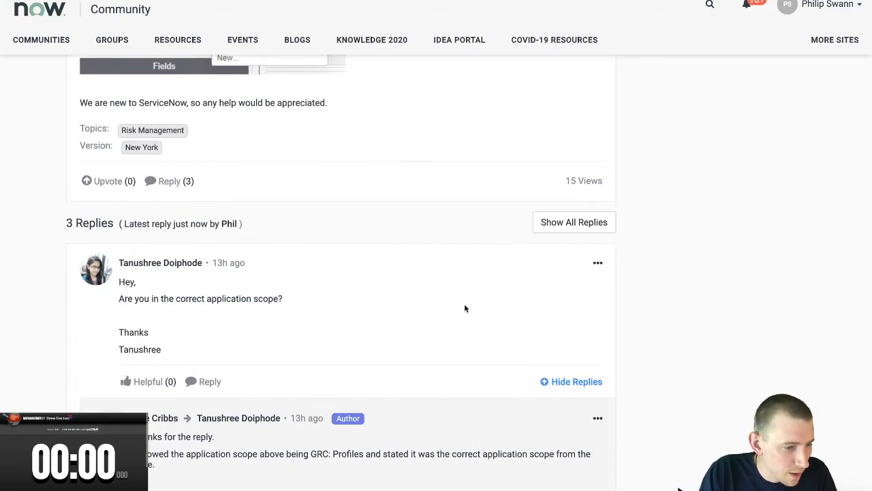
pyautogui.scroll(-1, 464, 303)
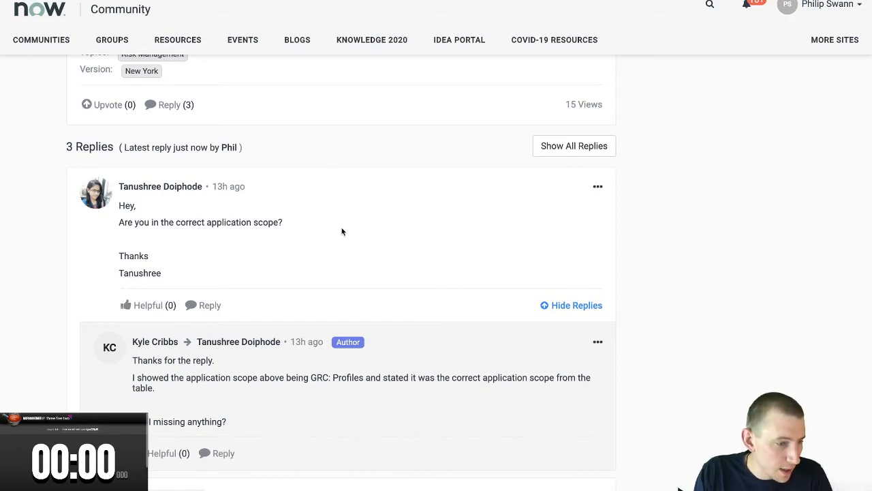
pyautogui.click(556, 305)
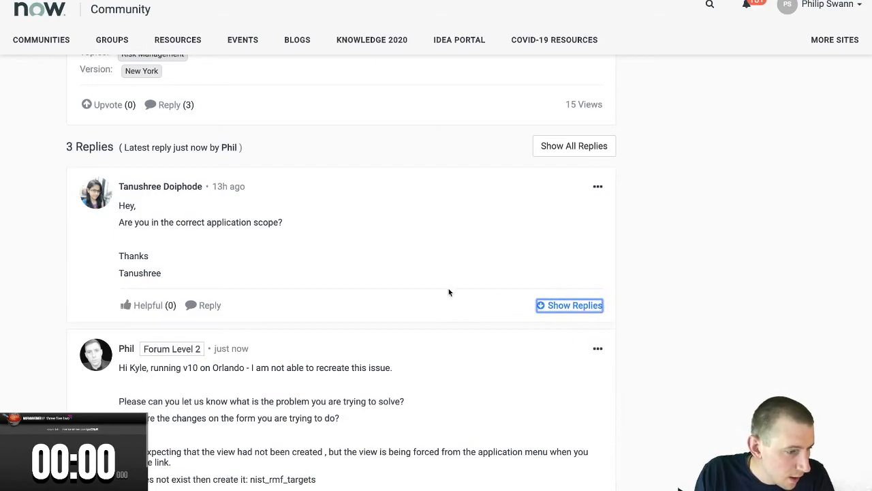
pyautogui.click(145, 307)
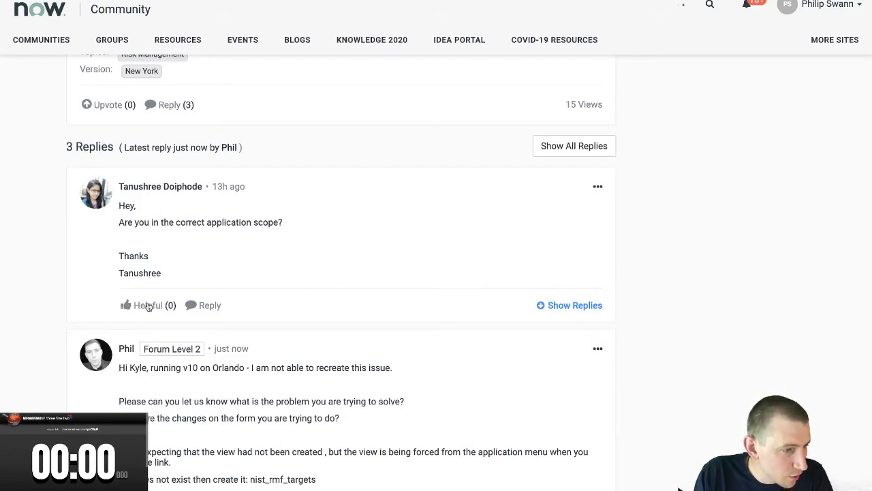
pyautogui.click(572, 306)
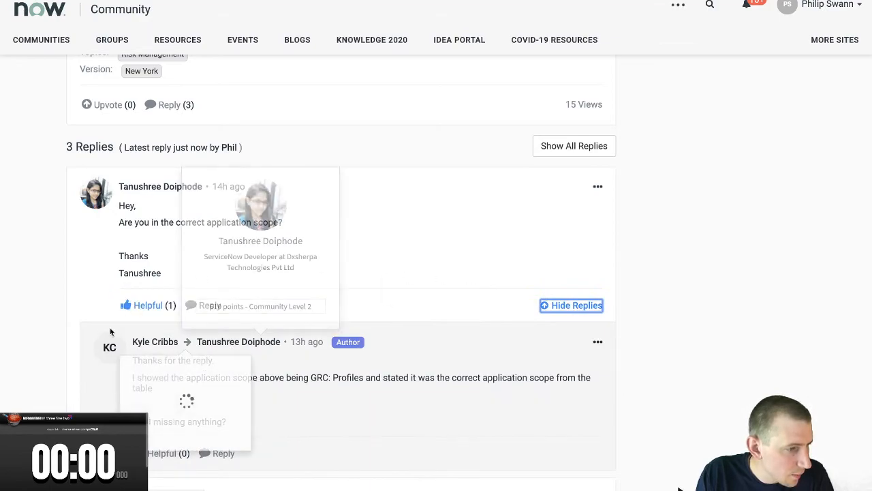
pyautogui.click(156, 453)
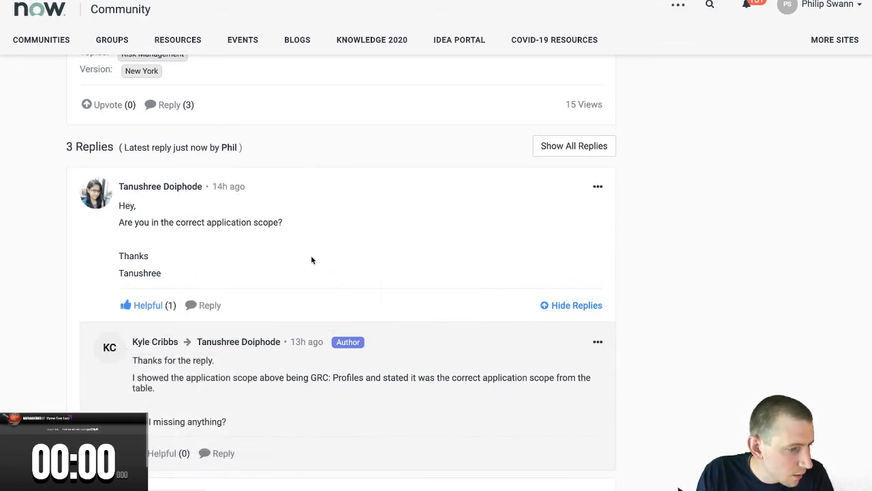
# Open the Governance, Risk, and Compliance (GRC) forum from the question and look through its recent content list
pyautogui.scroll(10, 293, 275)
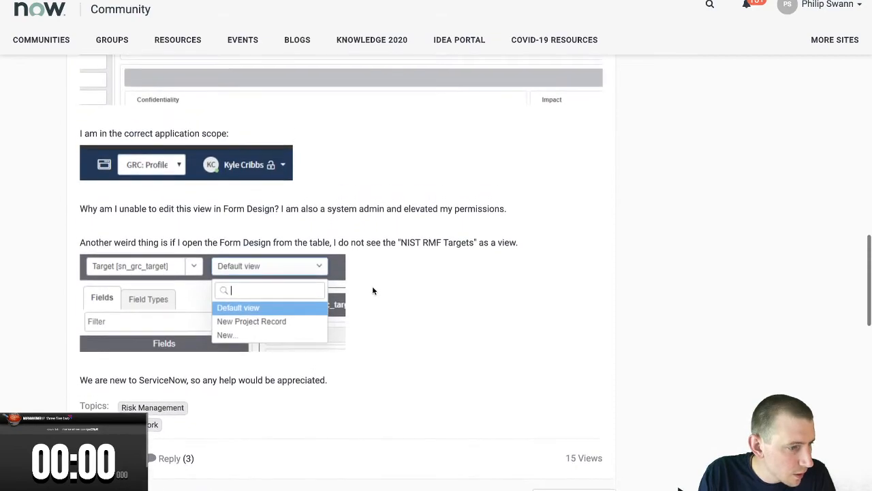
pyautogui.scroll(6, 353, 298)
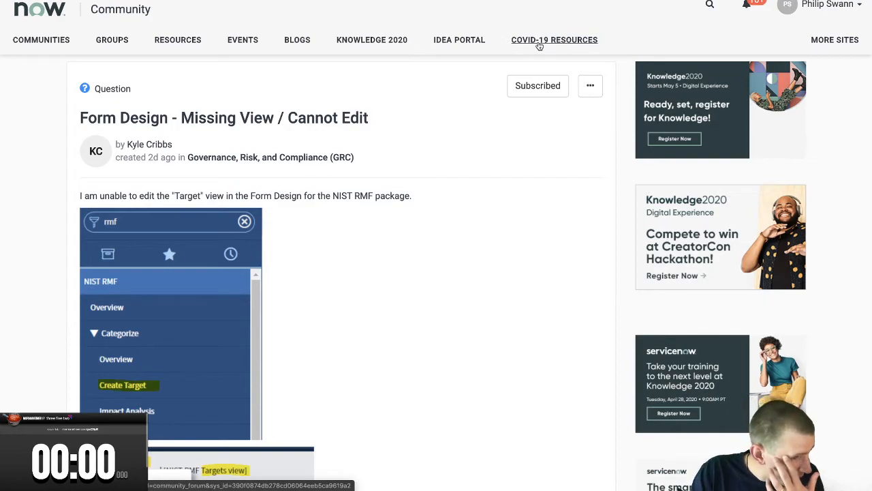
pyautogui.click(60, 45)
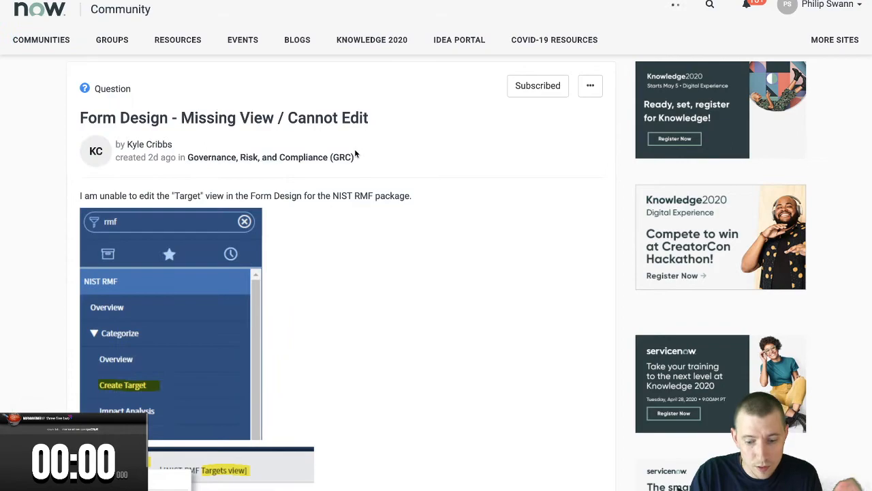
pyautogui.click(327, 158)
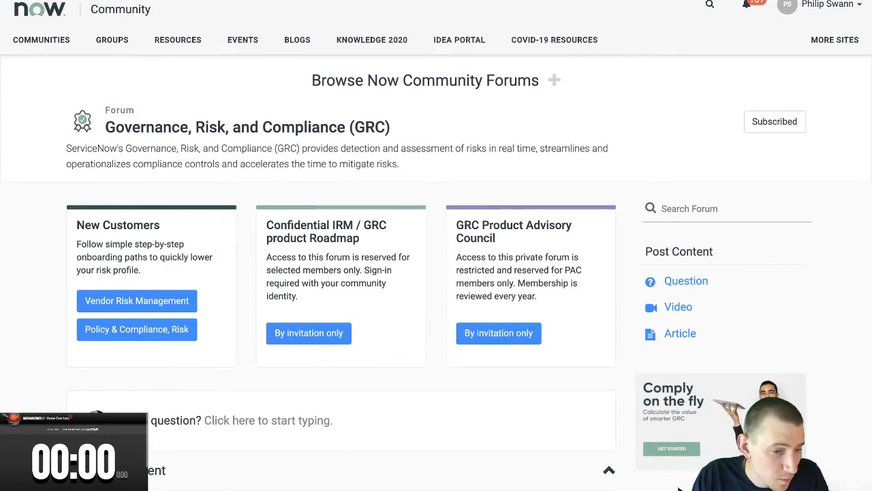
pyautogui.scroll(-2, 538, 294)
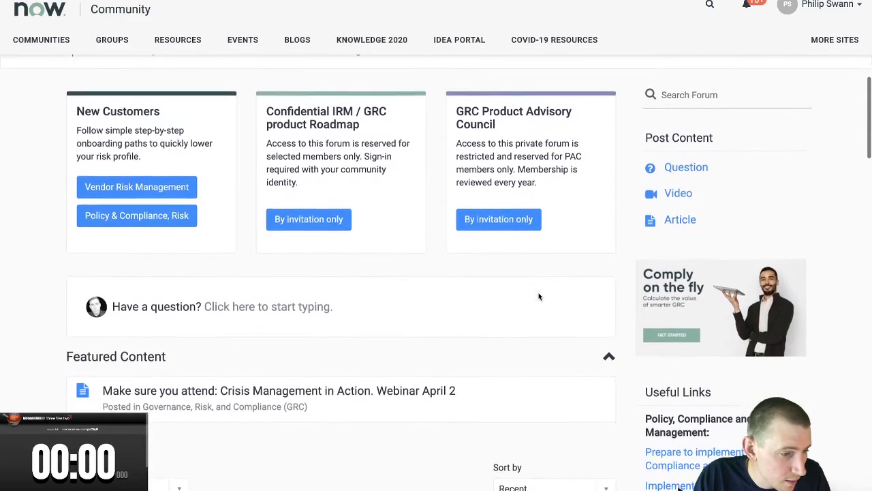
pyautogui.scroll(-2, 538, 296)
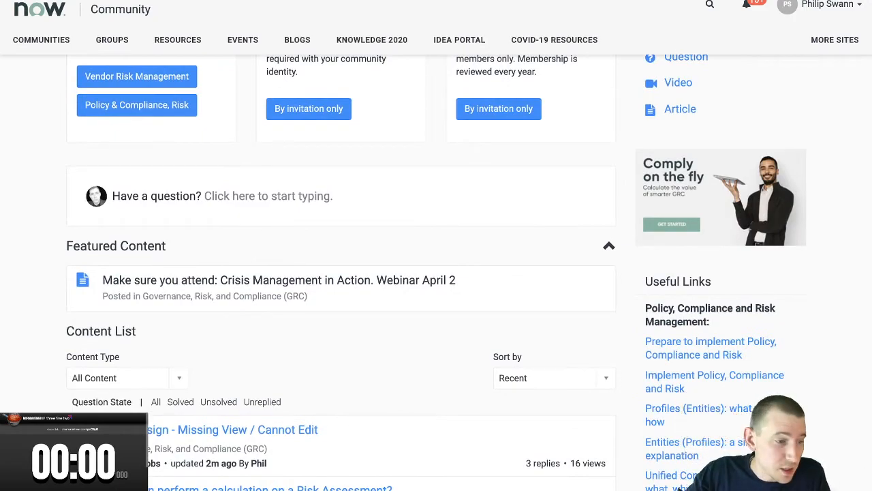
pyautogui.scroll(-2, 443, 347)
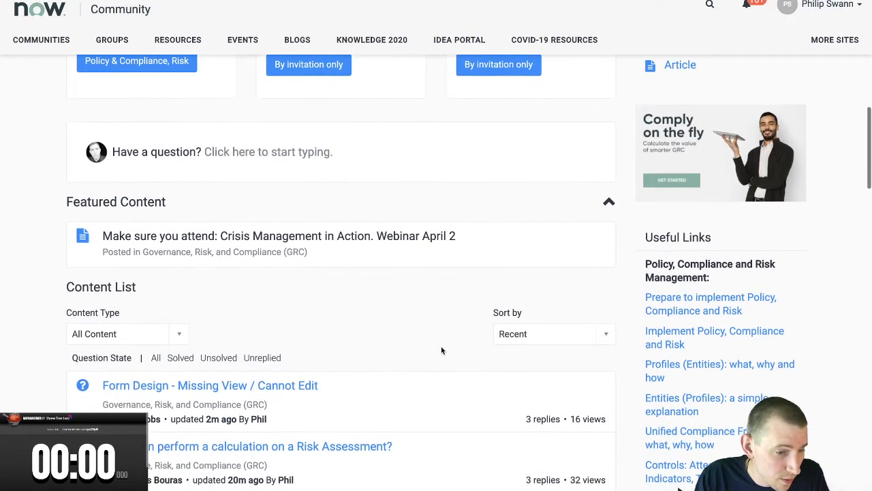
pyautogui.scroll(-2, 441, 350)
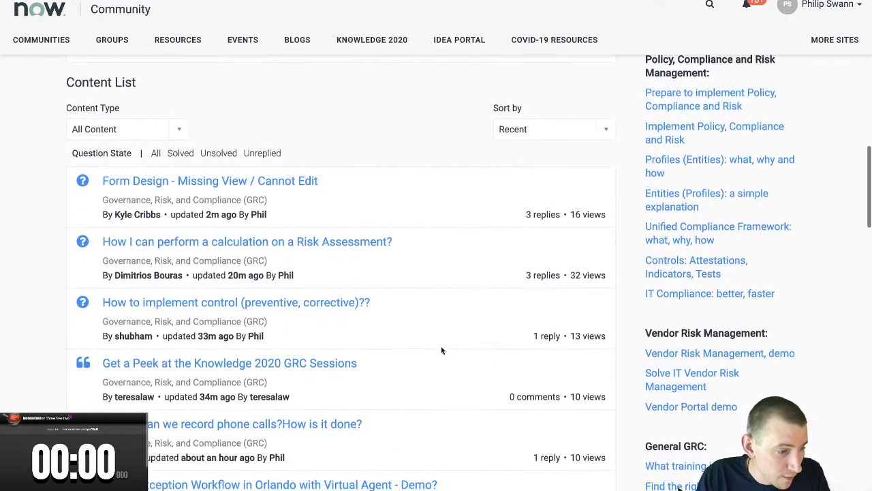
pyautogui.scroll(-1, 441, 351)
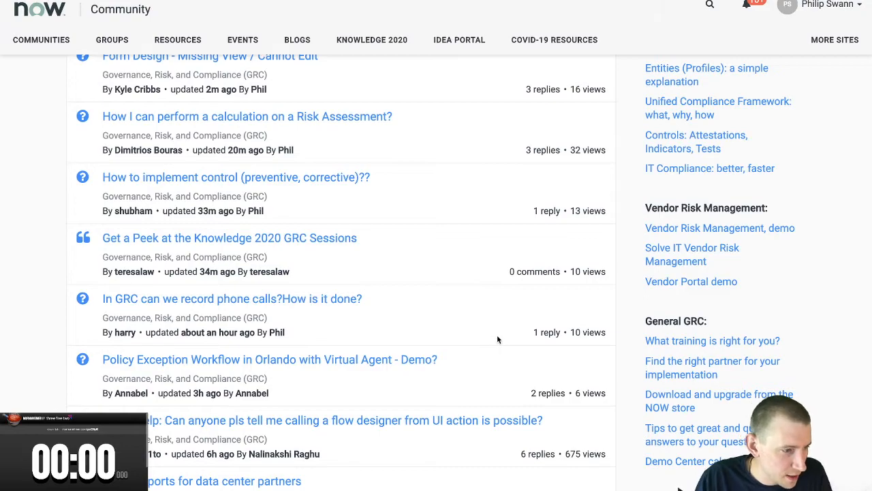
pyautogui.scroll(1, 497, 337)
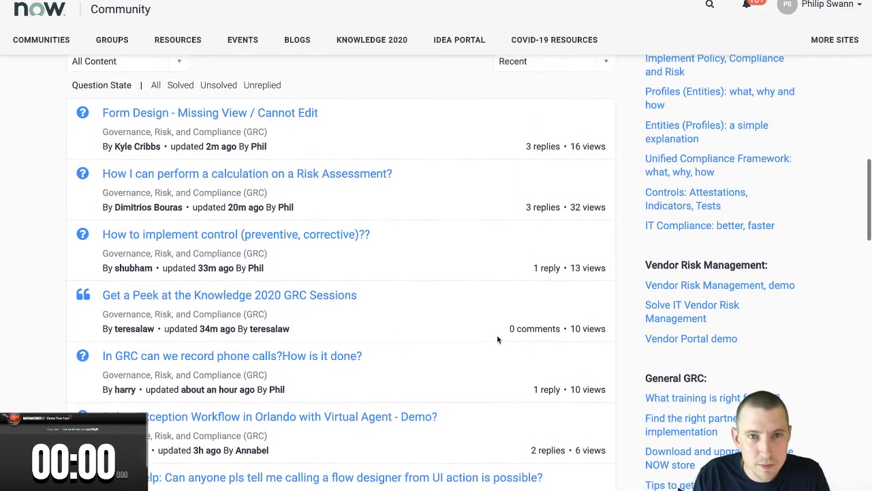